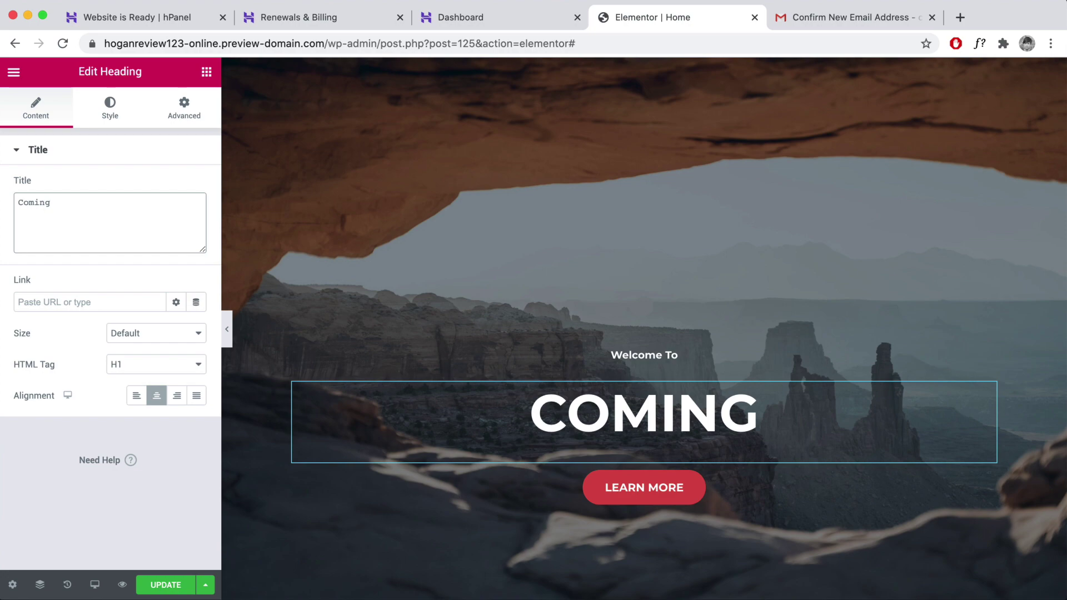
- Scroll down to the Single, Premium, Business and Cloud plan cards priced $0.99–$7.45/mo
type("So")
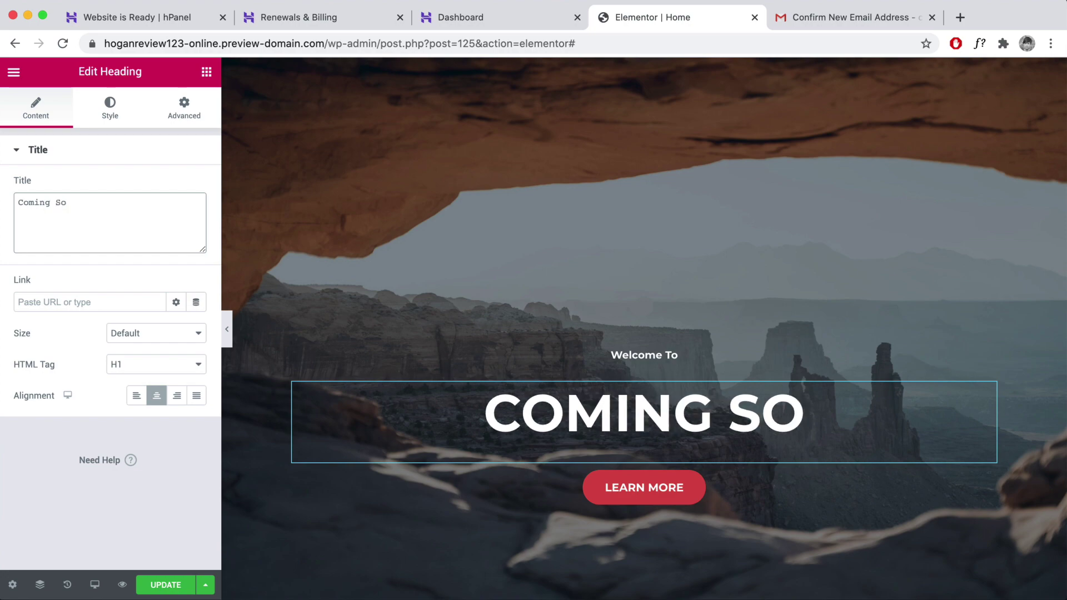
type("on")
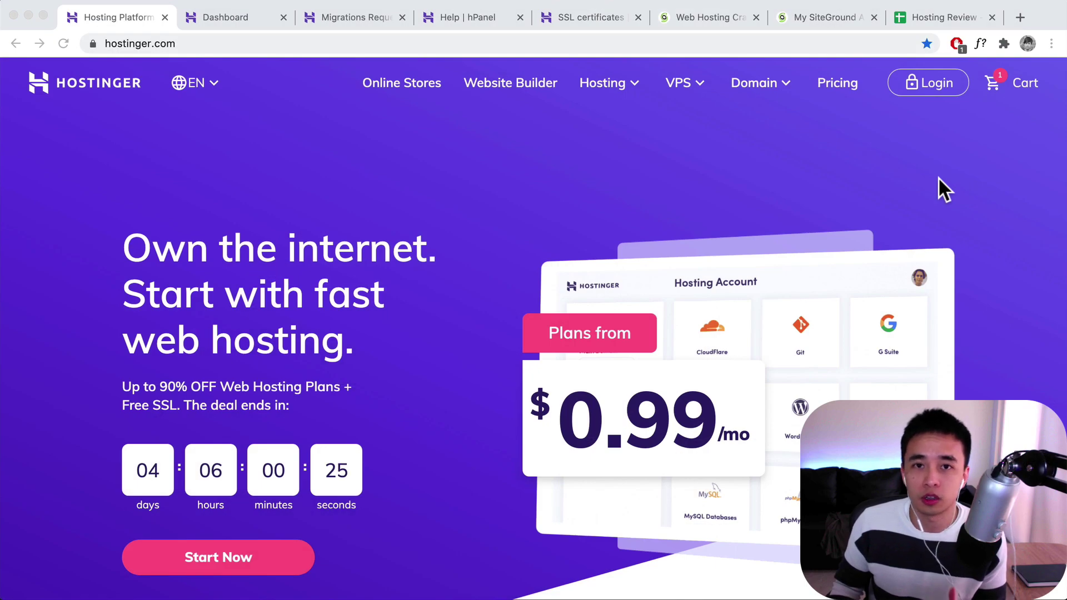
scroll(751, 248, "down", 1)
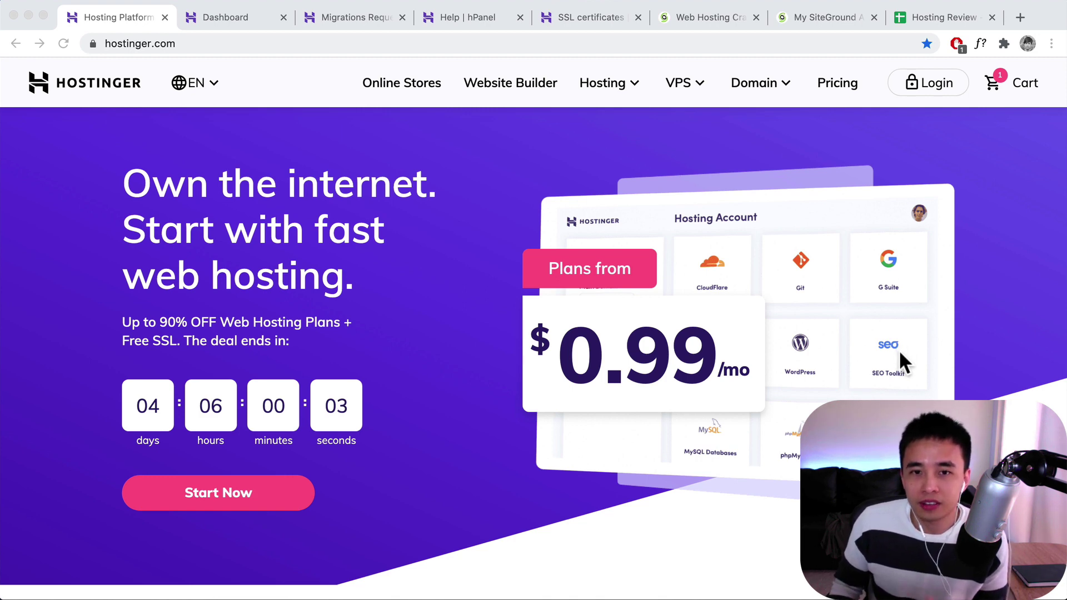
scroll(900, 351, "down", 3)
scroll(899, 349, "down", 10)
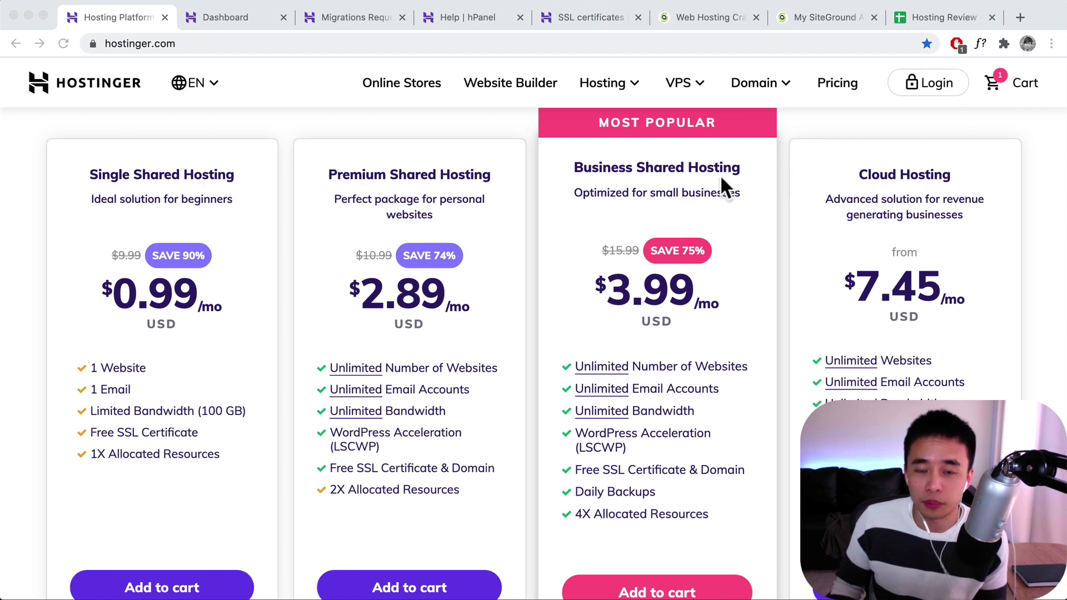
- Open the cart for 48-month Single Shared Hosting and highlight the $47.52 total and live support banner
left_click(992, 86)
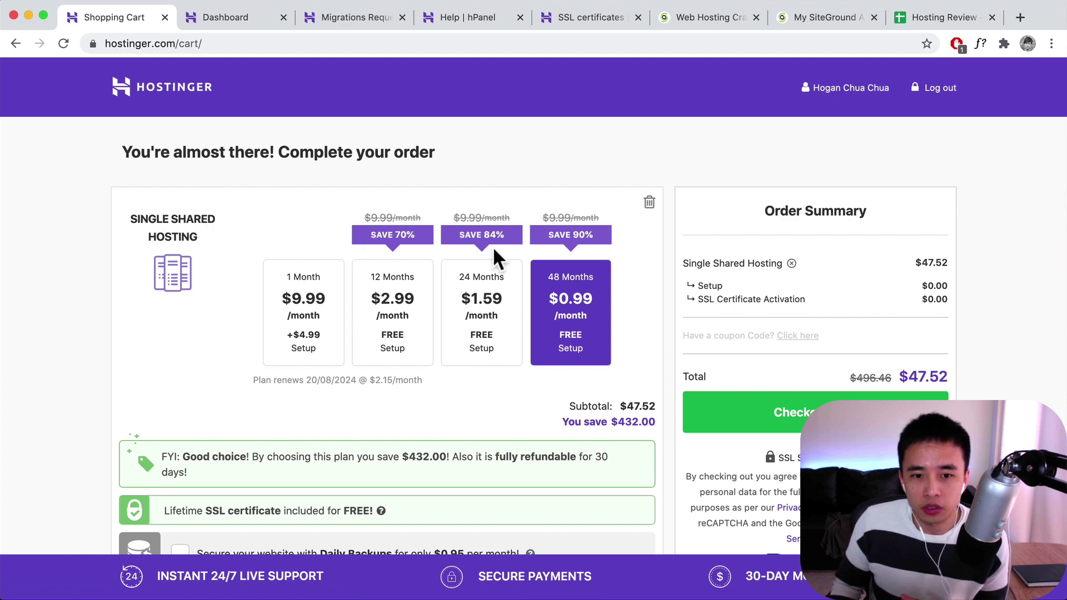
scroll(562, 275, "down", 1)
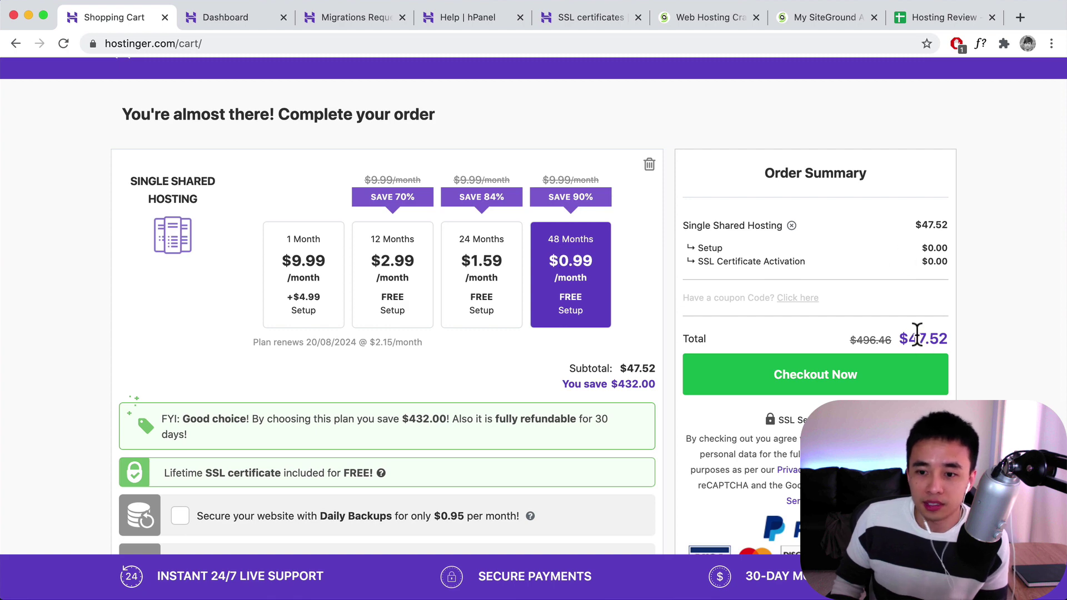
left_click_drag(909, 335, 957, 336)
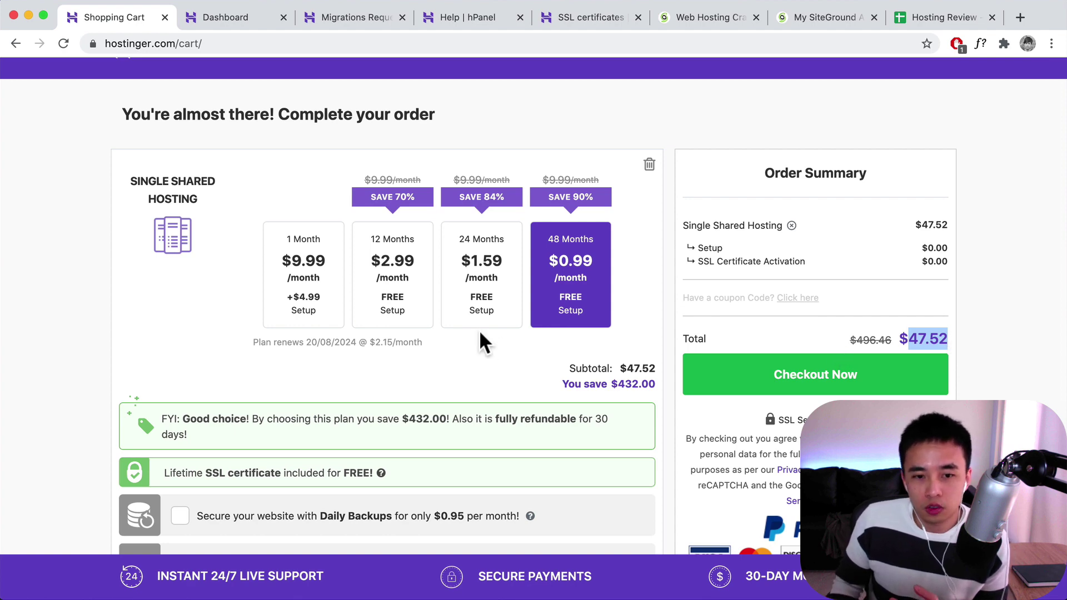
scroll(481, 341, "down", 6)
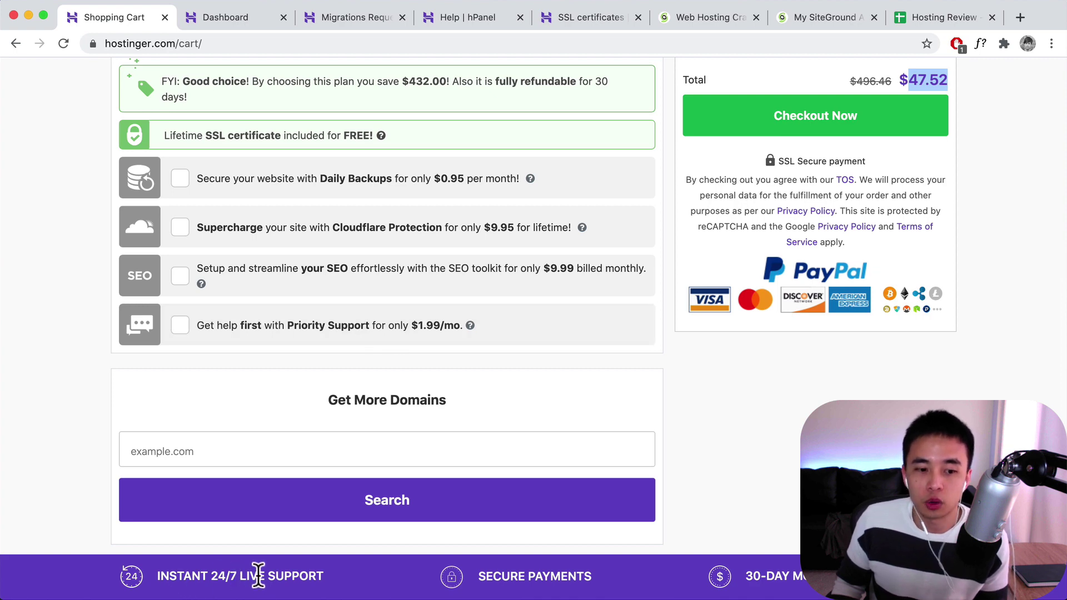
left_click_drag(325, 576, 156, 578)
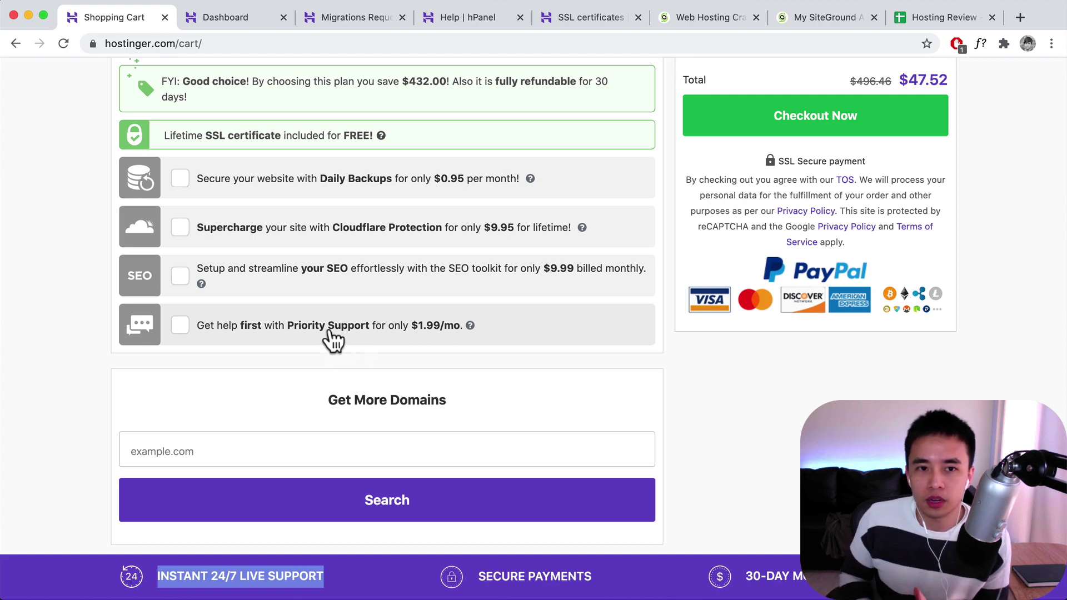
left_click(483, 20)
scroll(644, 245, "down", 2)
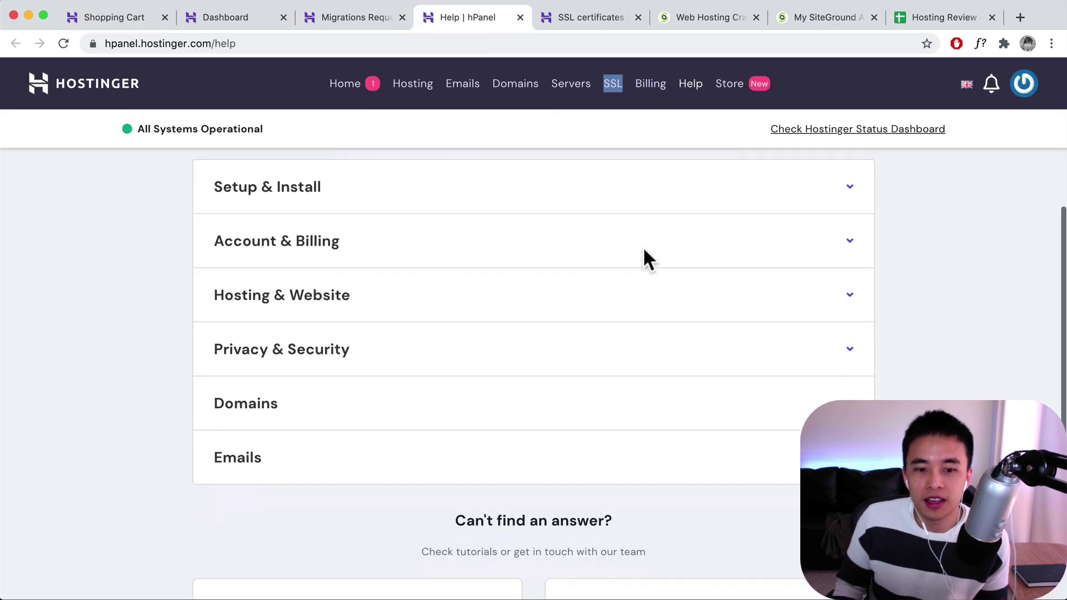
scroll(647, 258, "down", 3)
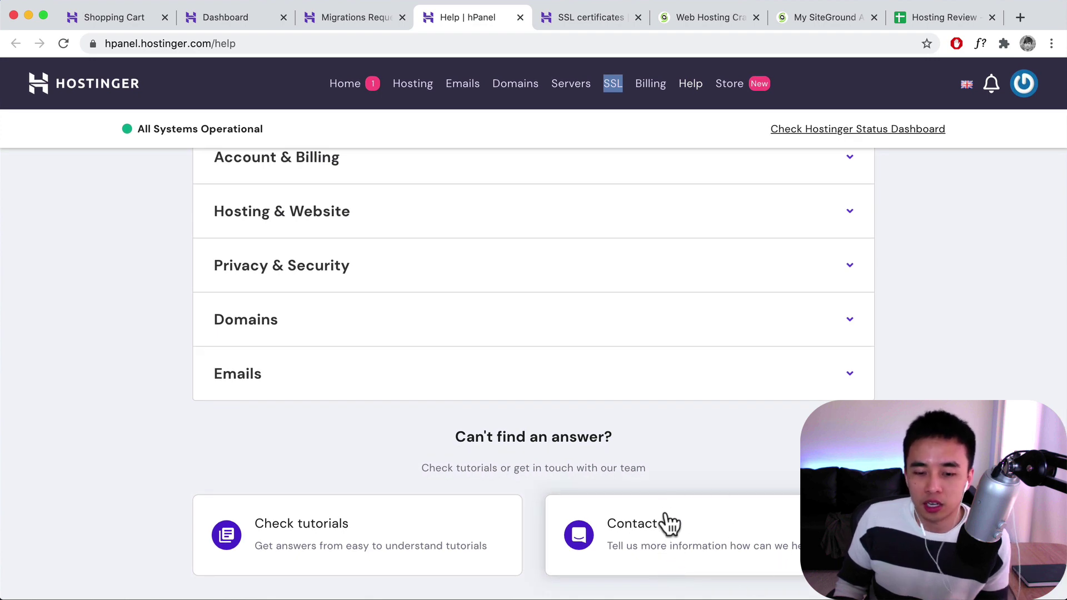
left_click(660, 536)
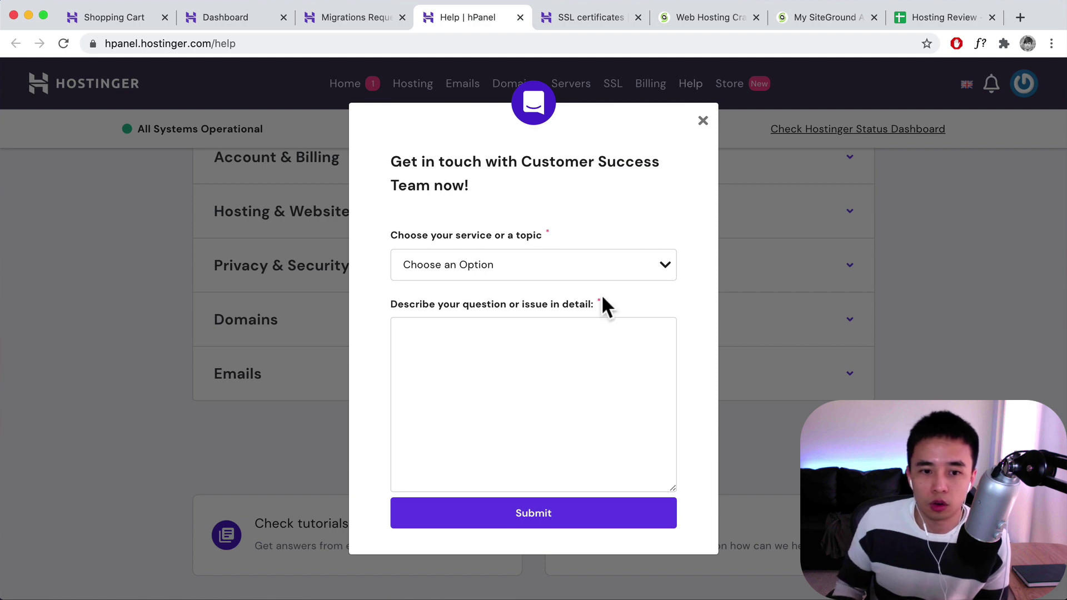
left_click(703, 123)
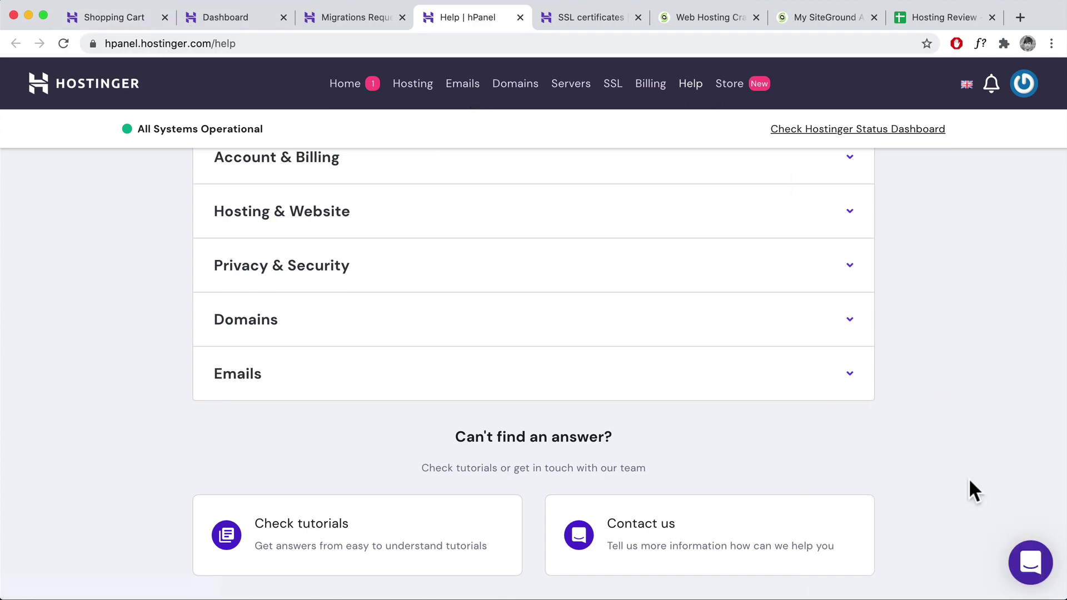
left_click(1028, 573)
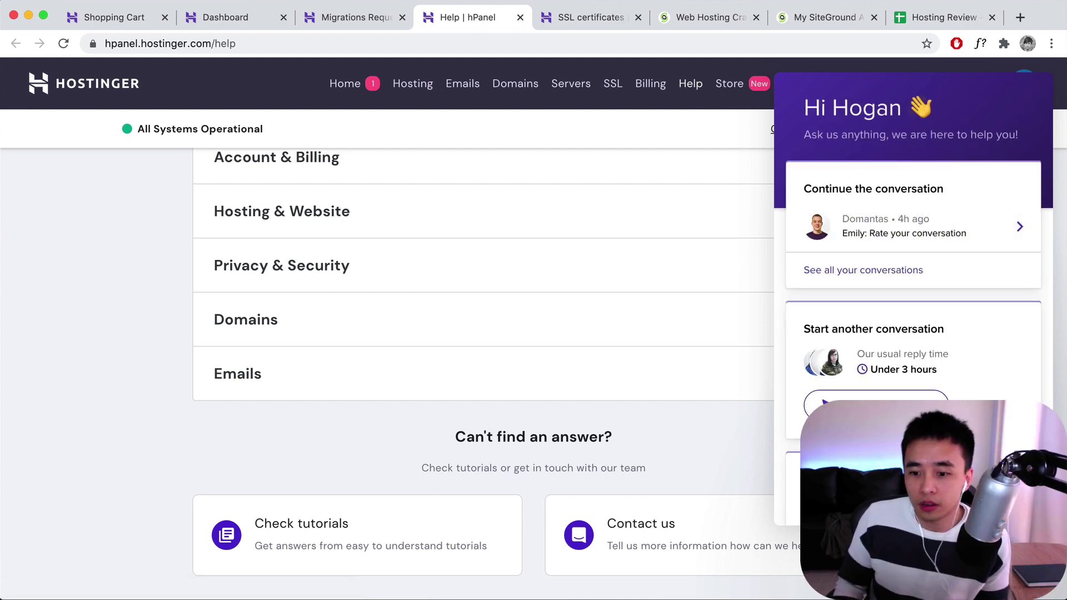
left_click(726, 396)
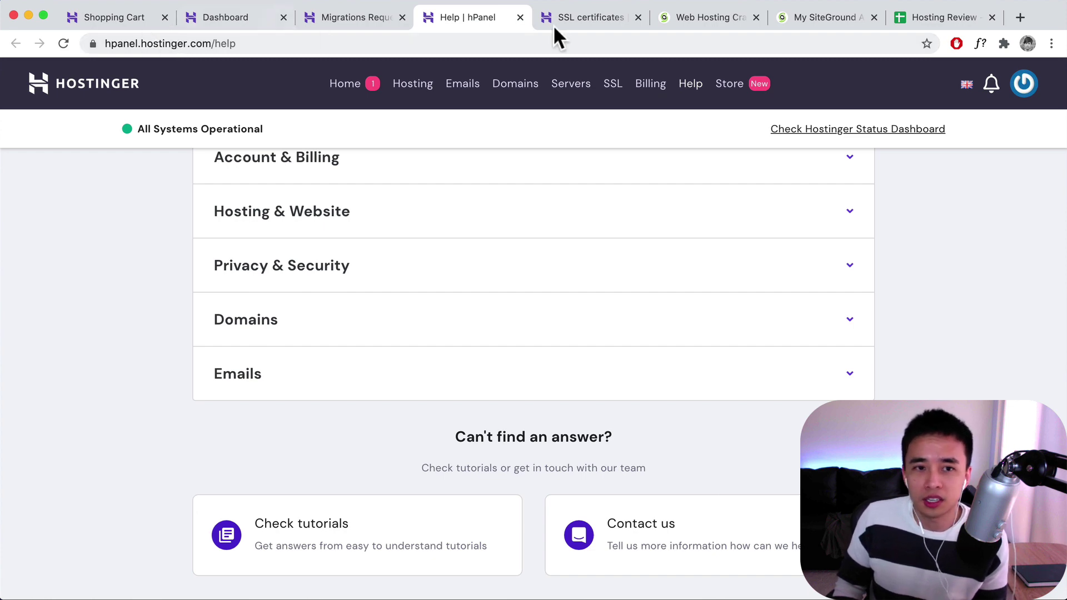
left_click(97, 16)
scroll(571, 326, "up", 2)
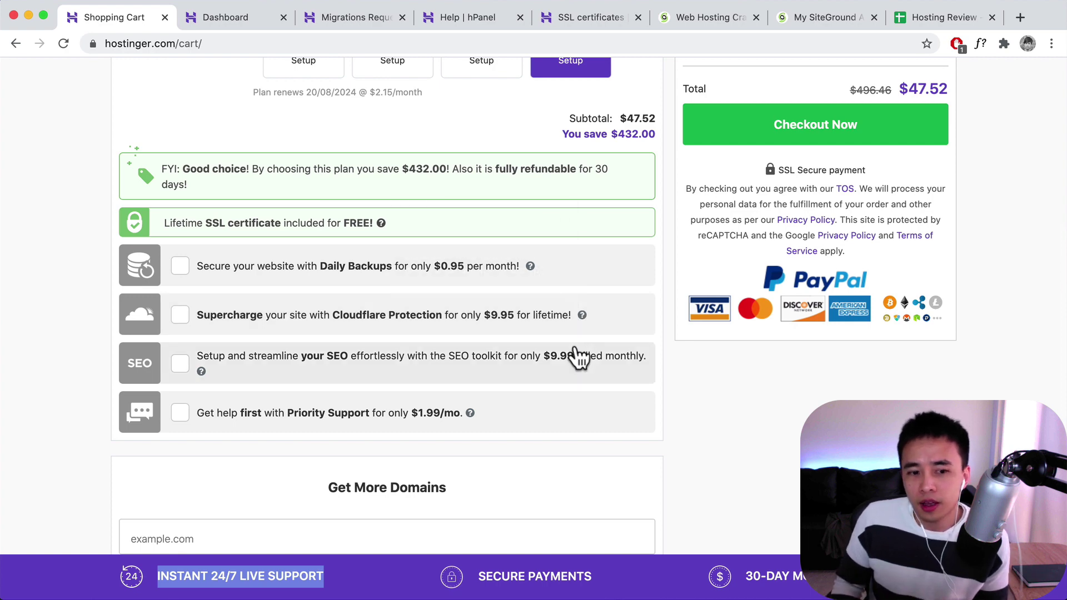
scroll(579, 351, "up", 3)
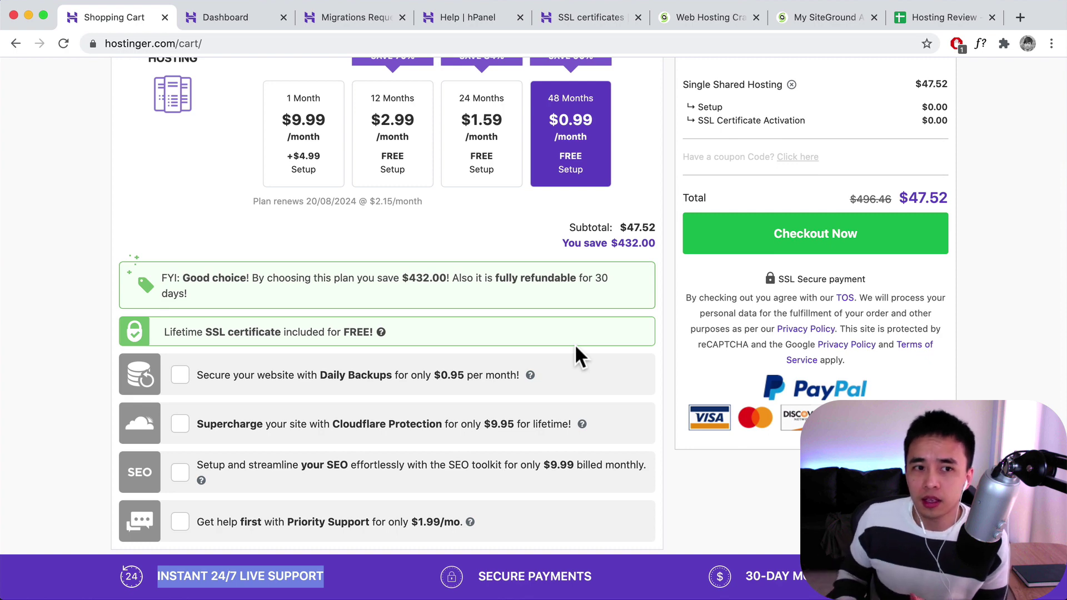
left_click(356, 24)
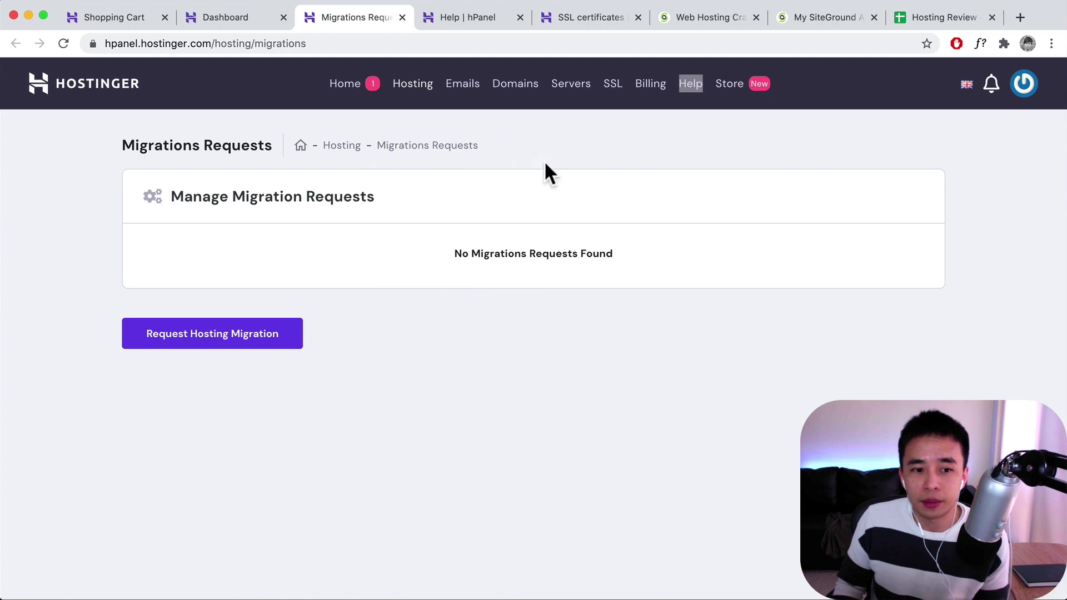
left_click(207, 341)
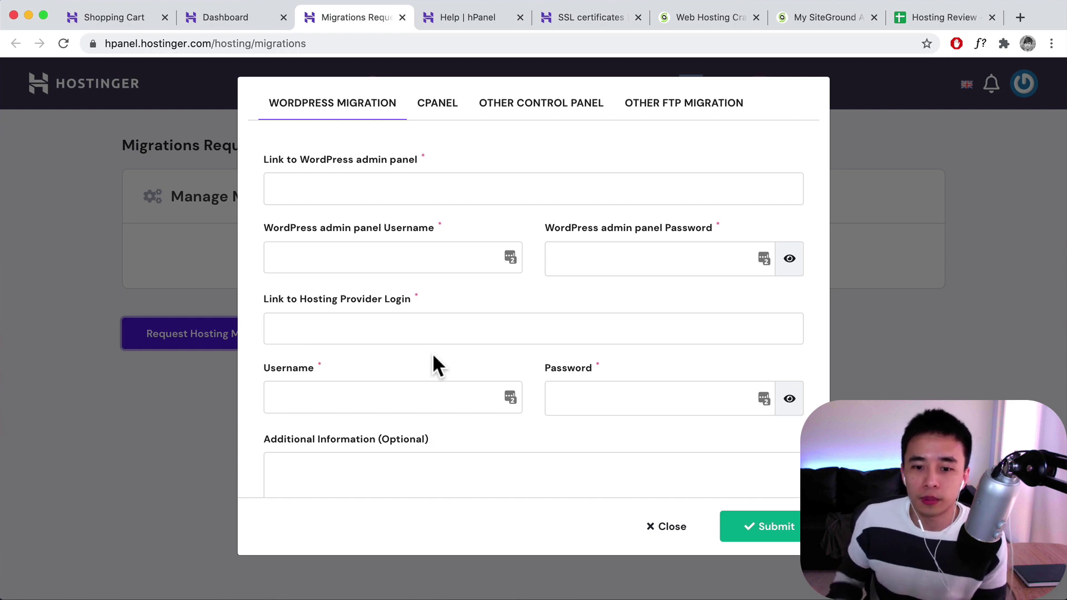
left_click(912, 395)
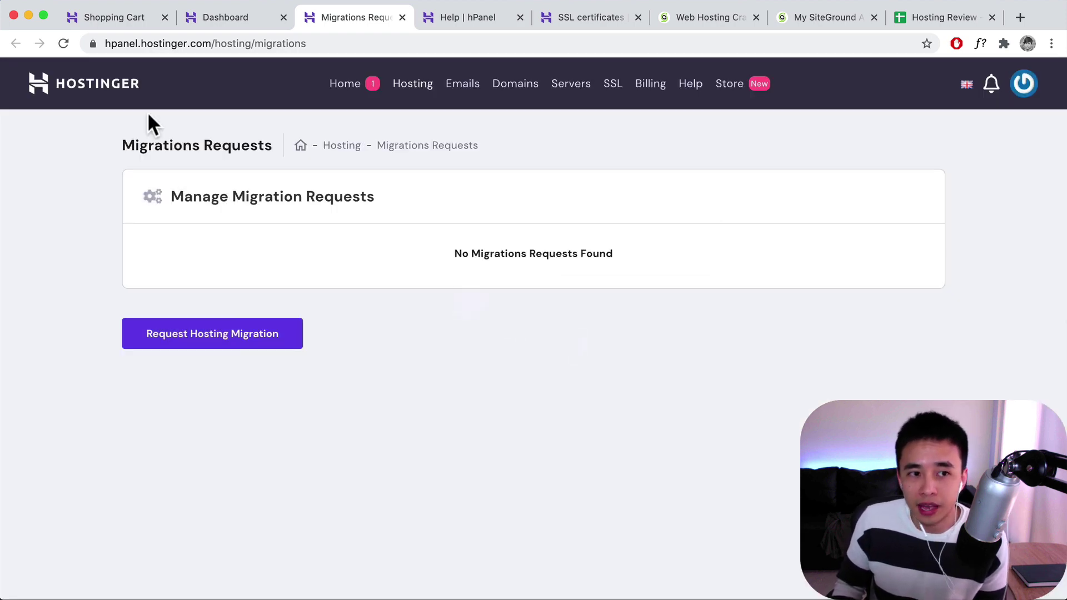
left_click(132, 20)
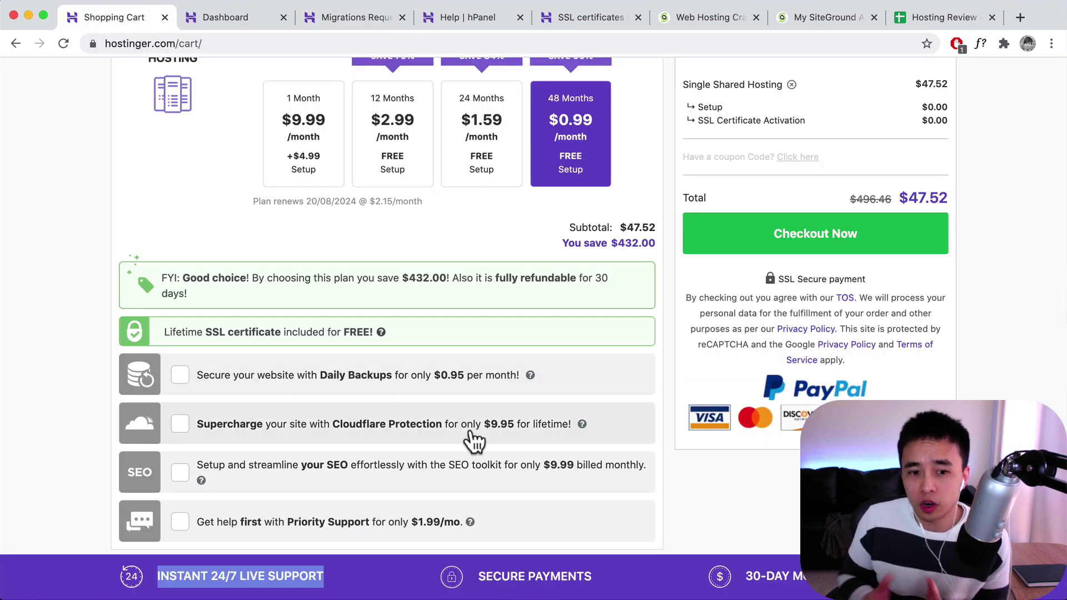
- Add Priority Support on the 48-month term at $95.52, raising the order total to $143.04
scroll(461, 441, "down", 2)
left_click(349, 459)
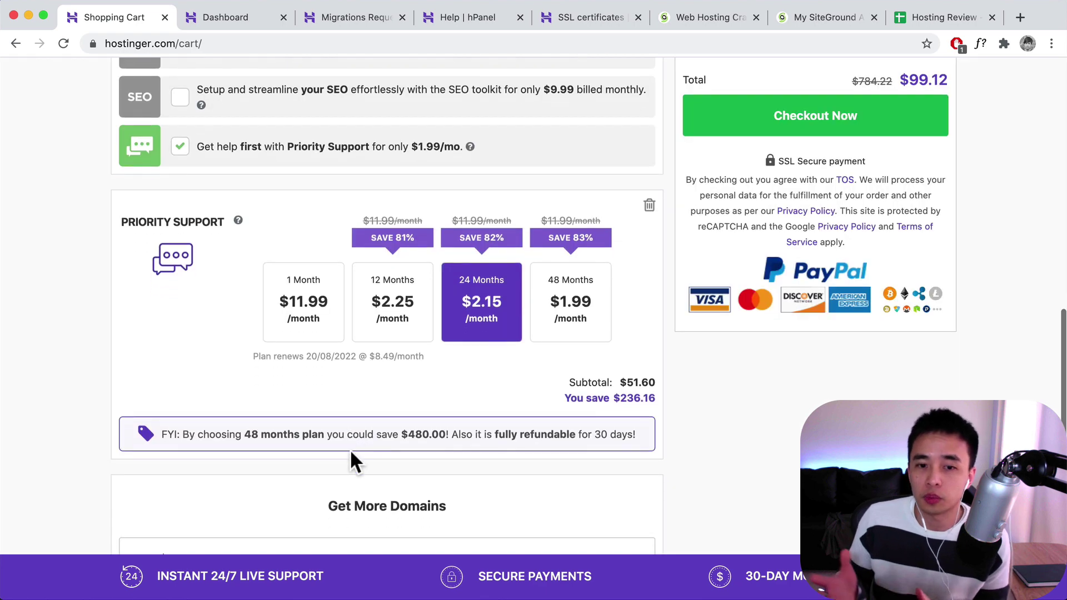
scroll(349, 449, "down", 1)
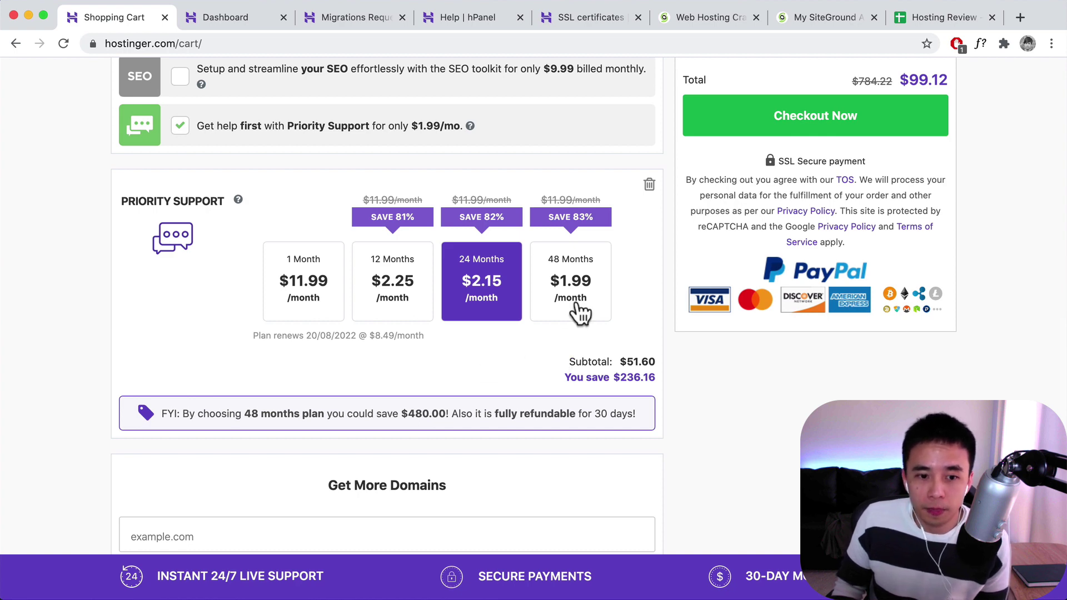
scroll(571, 322, "up", 7)
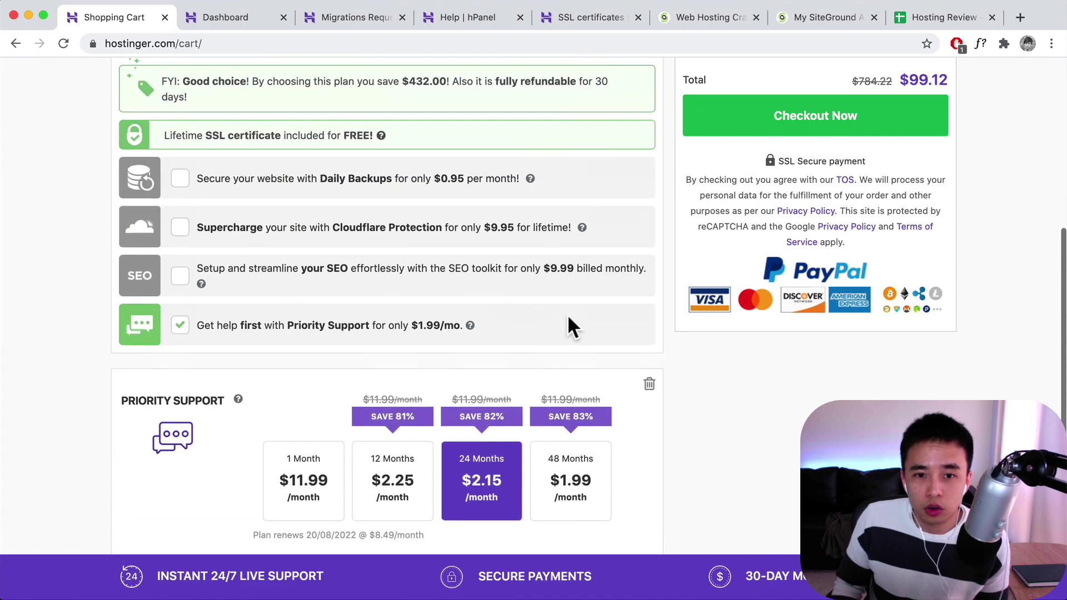
scroll(582, 238, "up", 3)
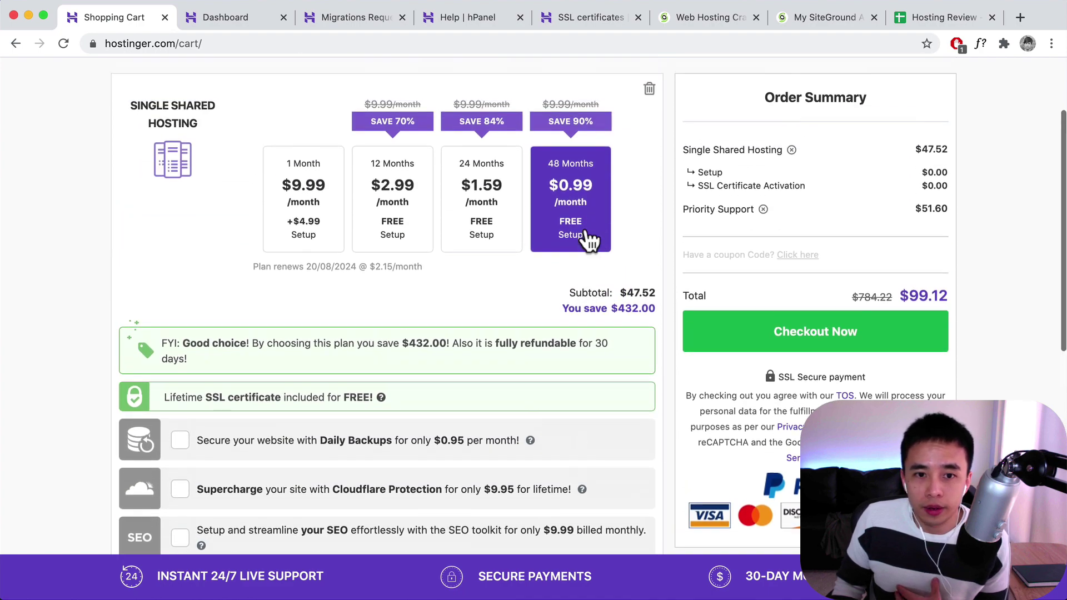
scroll(578, 289, "down", 10)
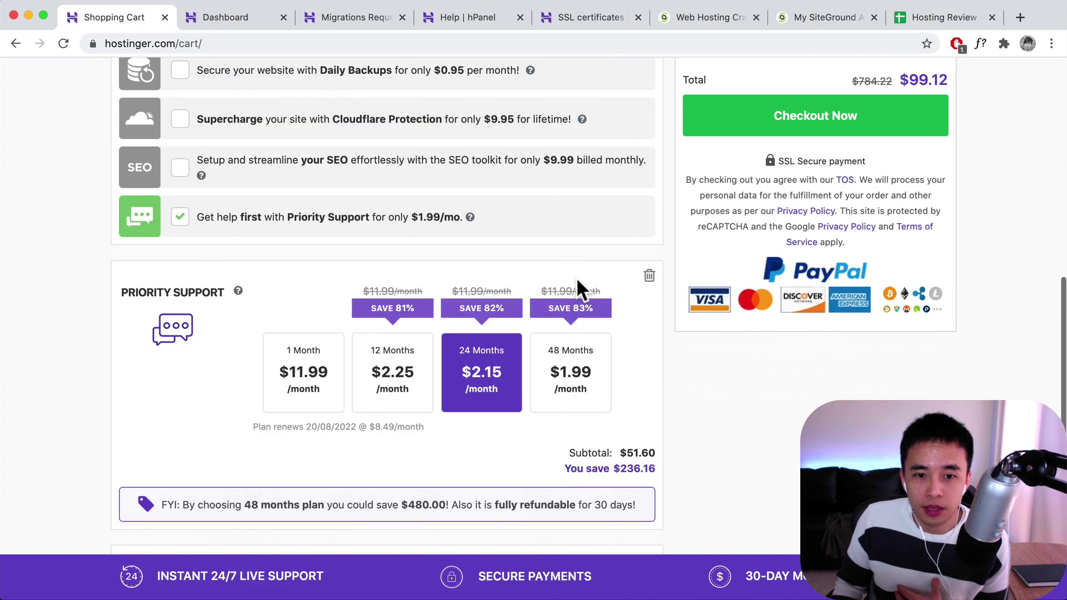
left_click(567, 325)
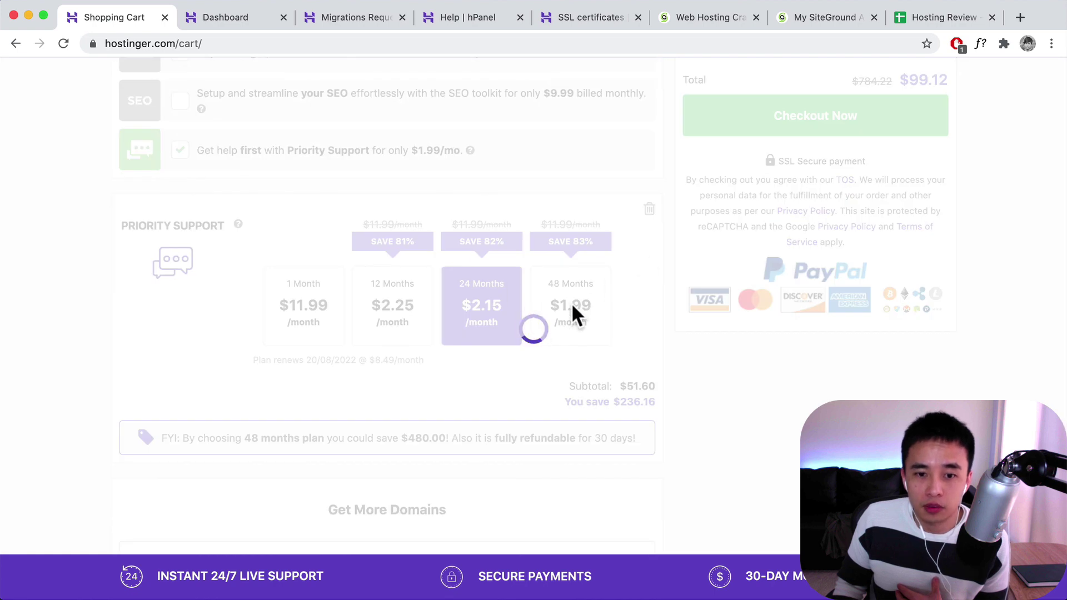
scroll(725, 258, "up", 4)
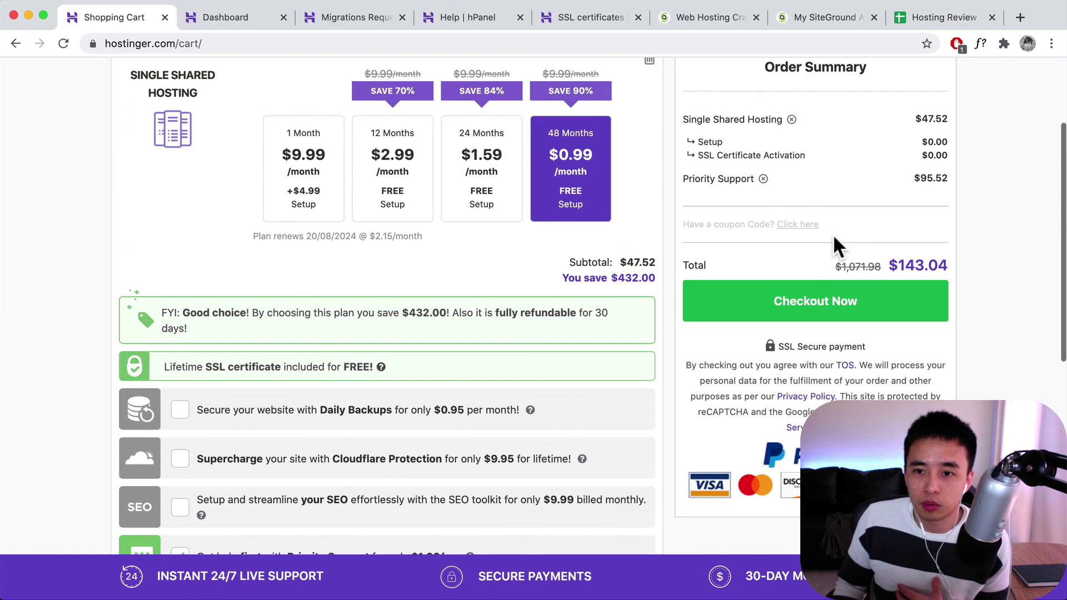
left_click_drag(891, 265, 948, 261)
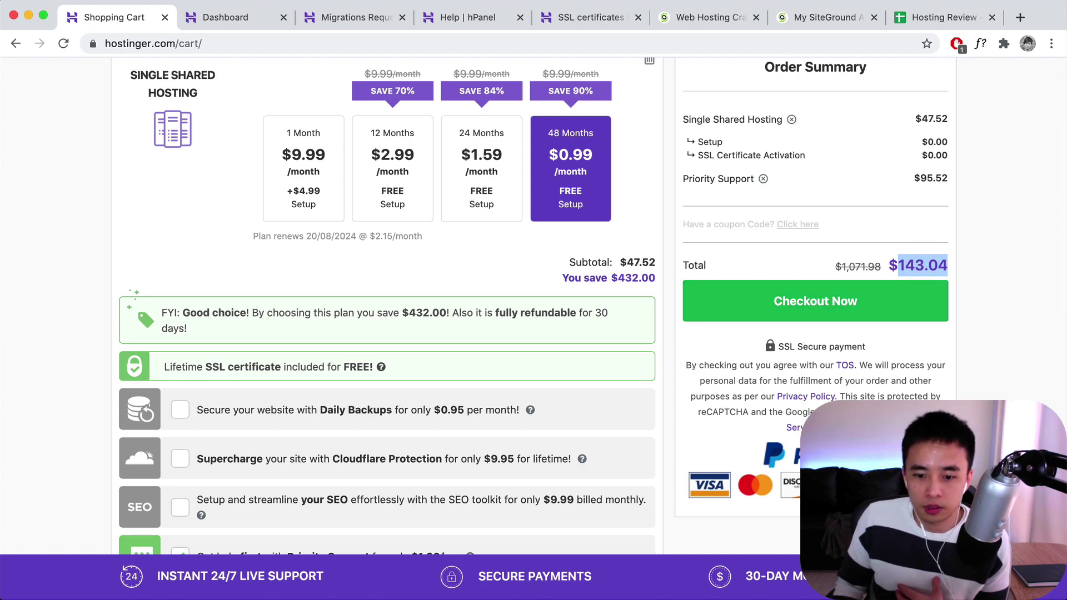
- Compute 143 ÷ 48 in Calculator, giving about 2.98 per month
left_click(285, 447)
left_click(284, 412)
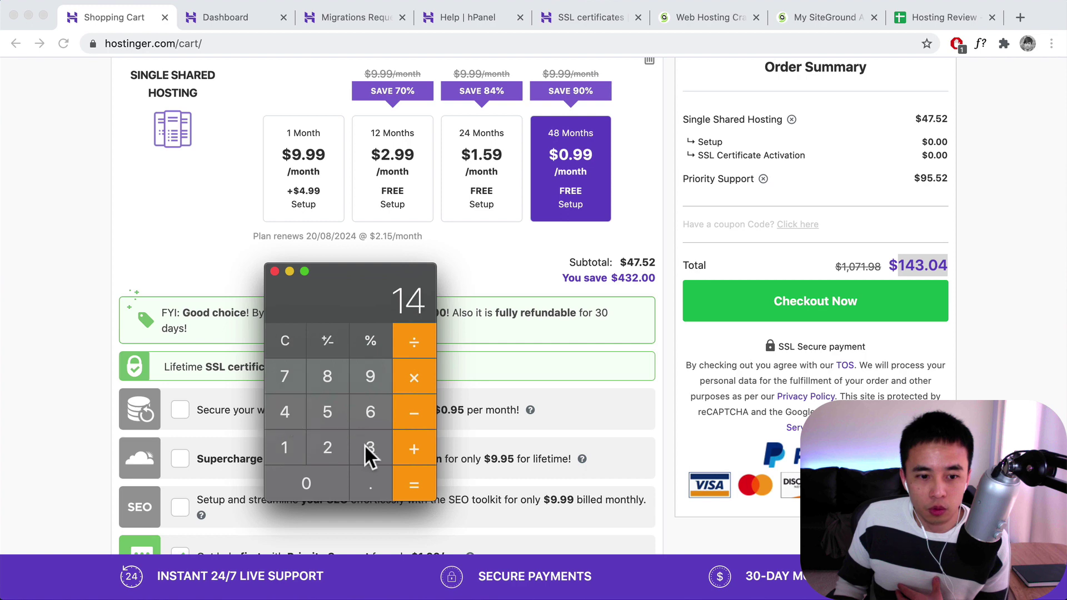
left_click(367, 448)
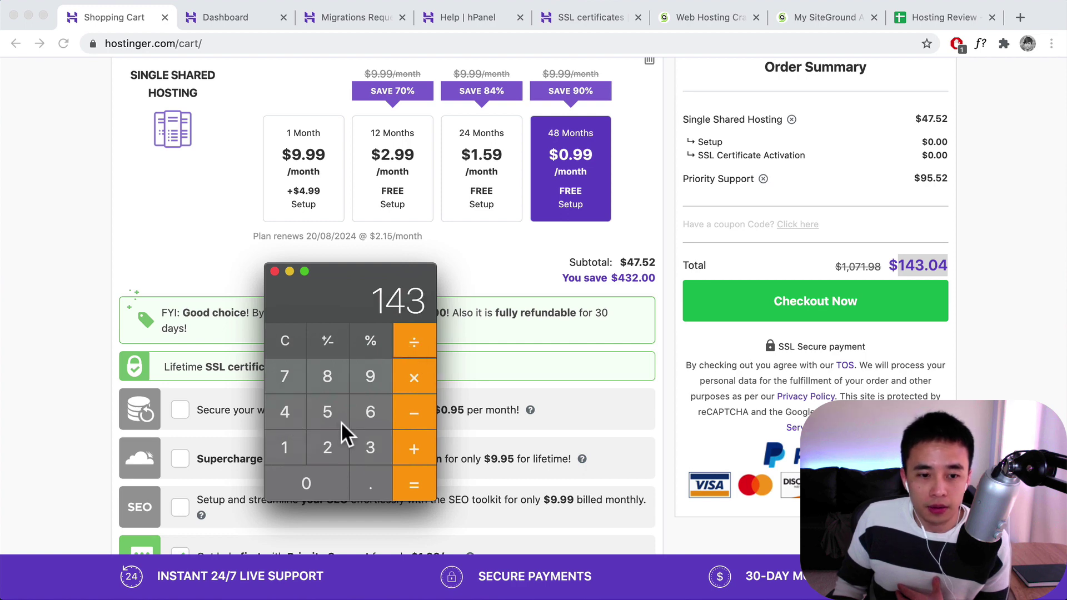
left_click(284, 411)
left_click(320, 379)
left_click(412, 483)
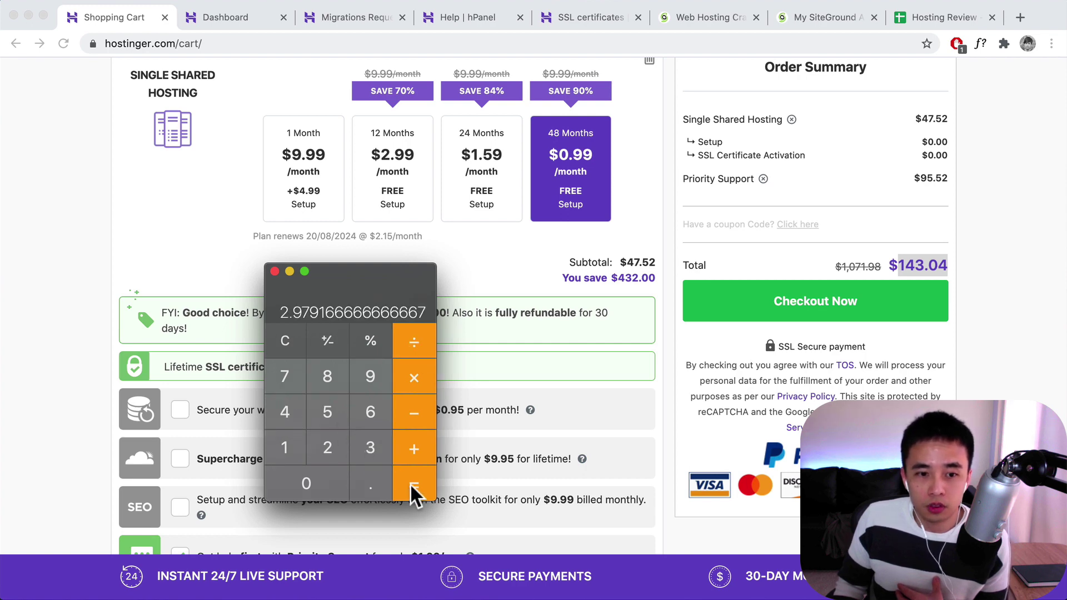
- Switch Priority Support to the 1-month term at $11.99/month, dropping the total to $59.51
left_click(274, 271)
scroll(439, 315, "down", 6)
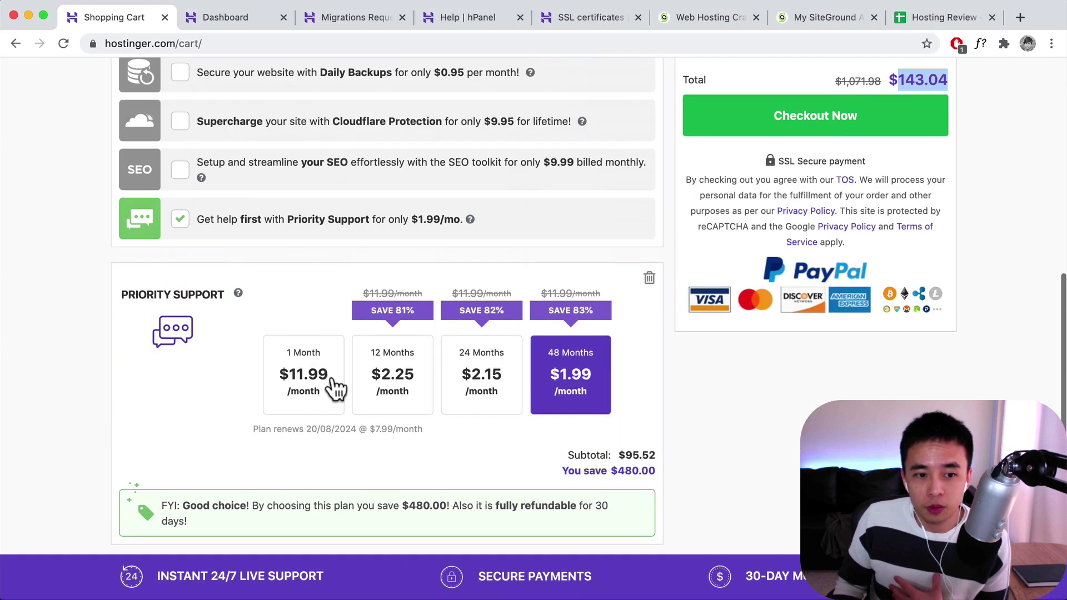
left_click(325, 390)
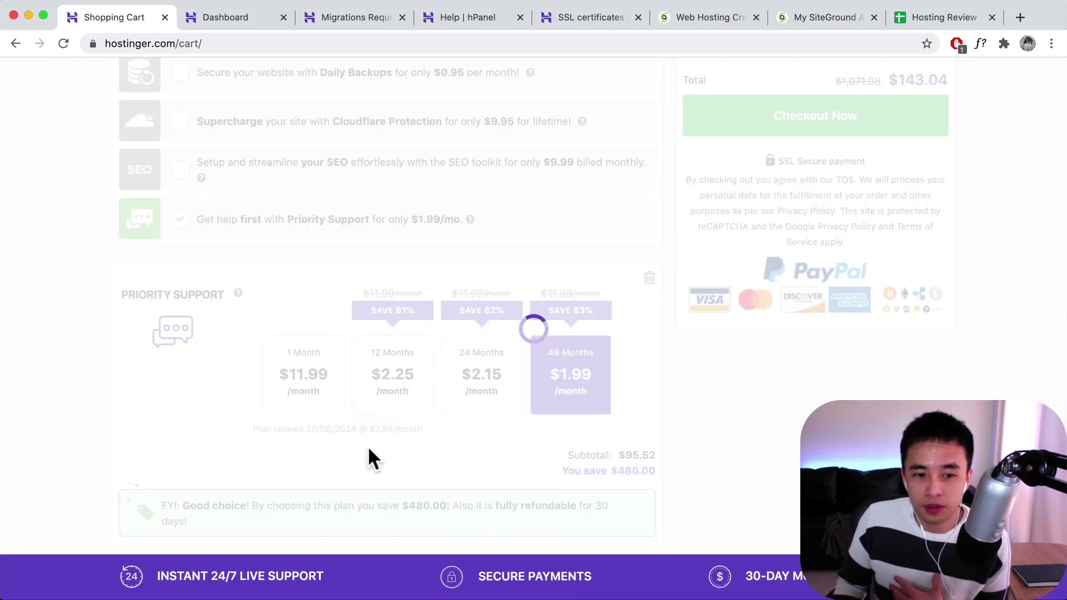
scroll(877, 239, "up", 4)
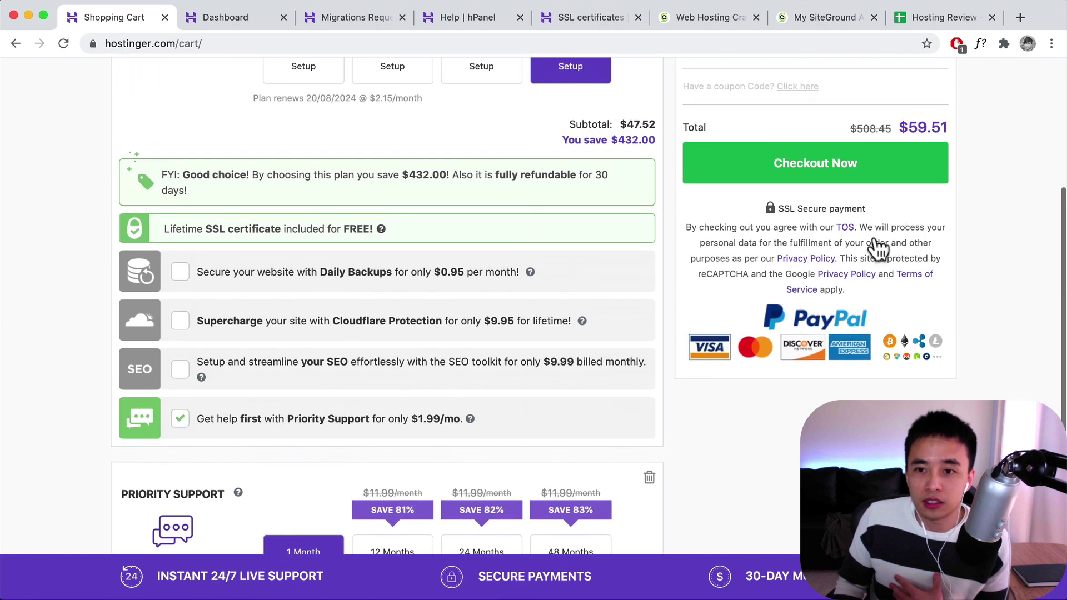
scroll(878, 247, "up", 3)
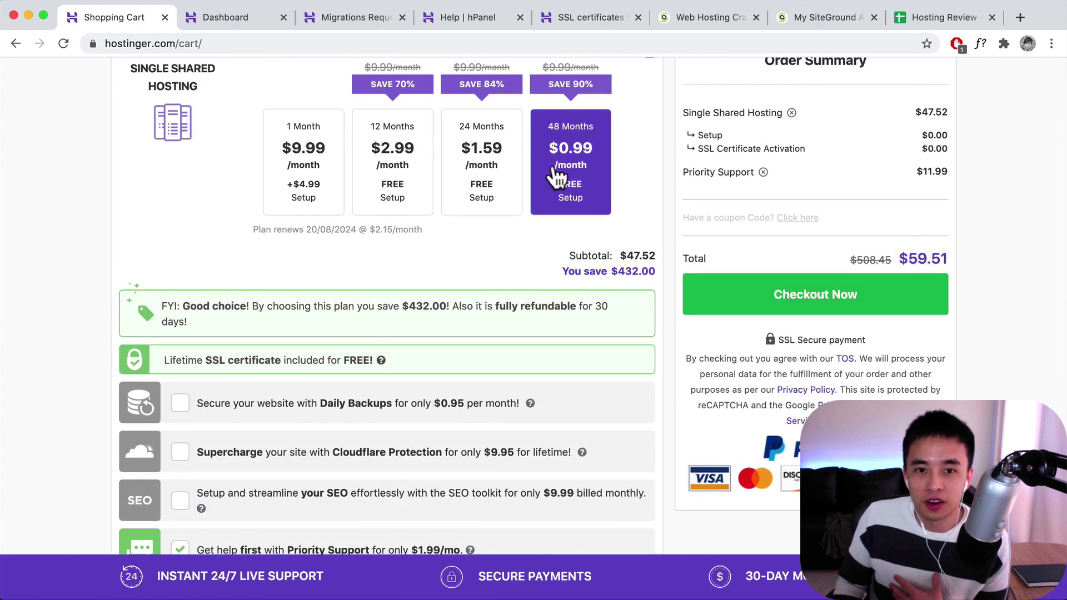
left_click_drag(909, 259, 950, 259)
scroll(655, 288, "down", 5)
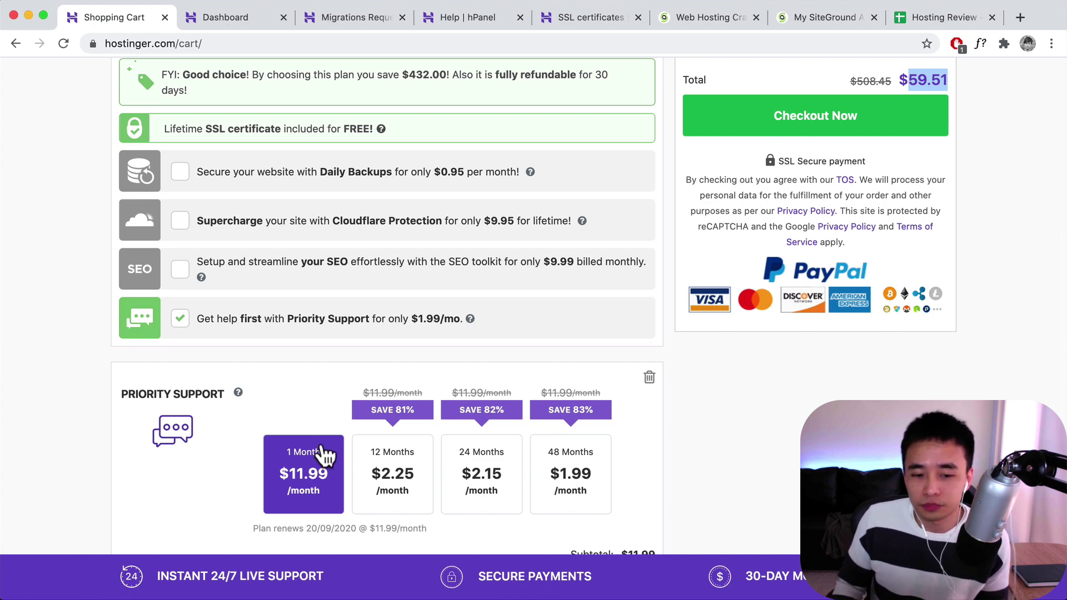
scroll(311, 416, "down", 3)
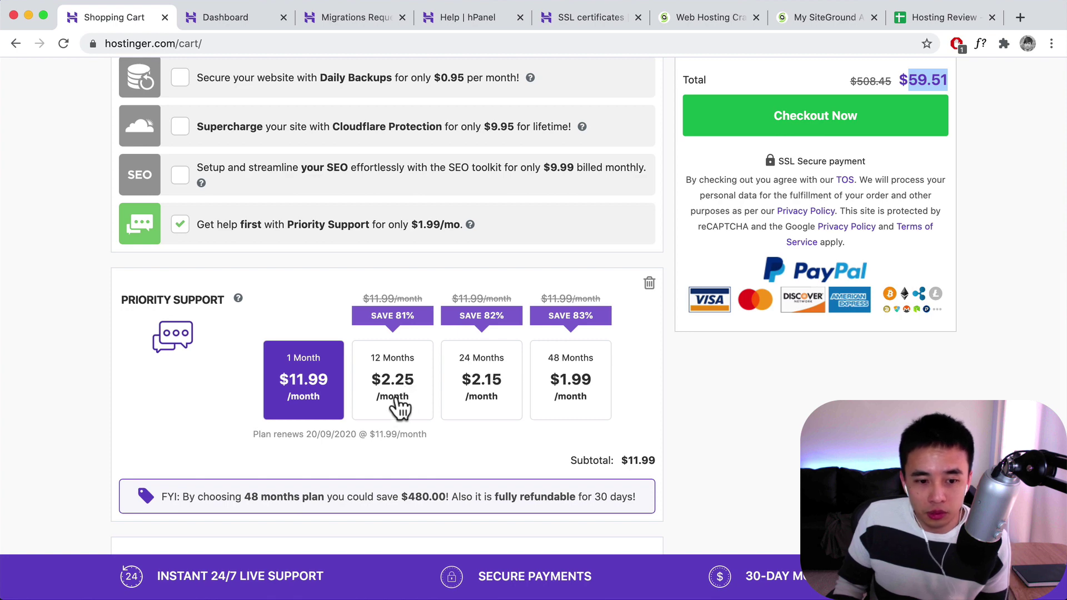
scroll(387, 408, "down", 3)
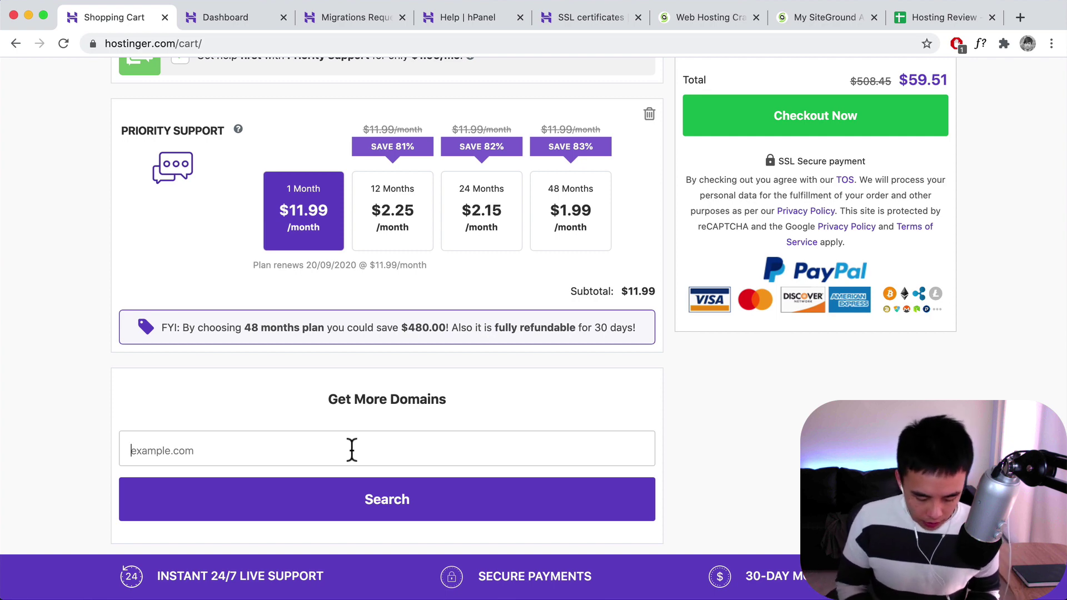
- Add a test .com domain for $8.99 to the cart (total $68.68), then go to SSL certificates
type("test12hogan")
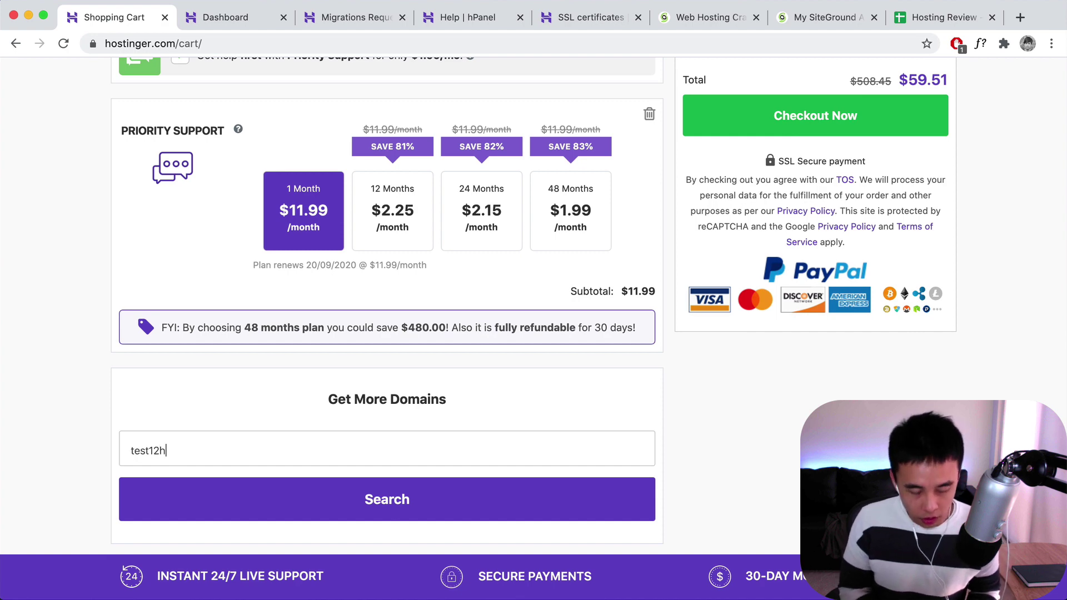
left_click(390, 516)
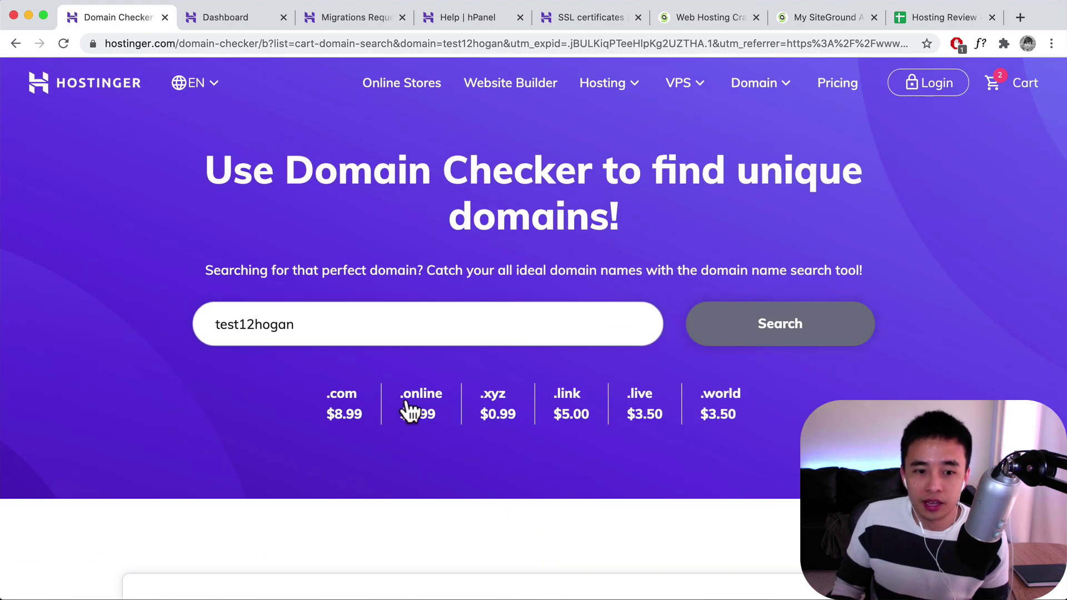
left_click(341, 397)
left_click(729, 334)
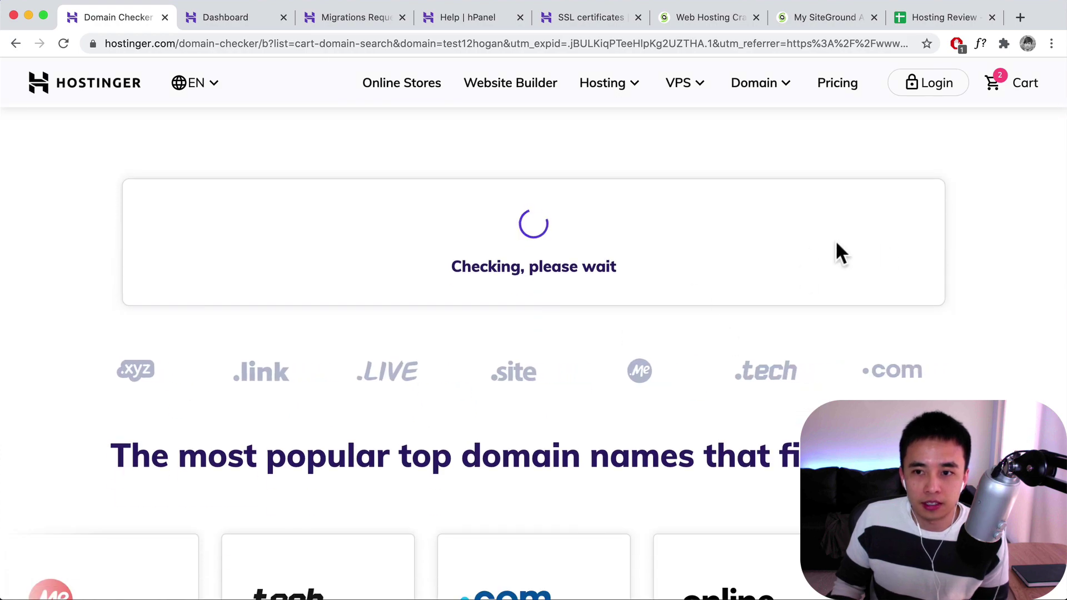
scroll(522, 262, "down", 10)
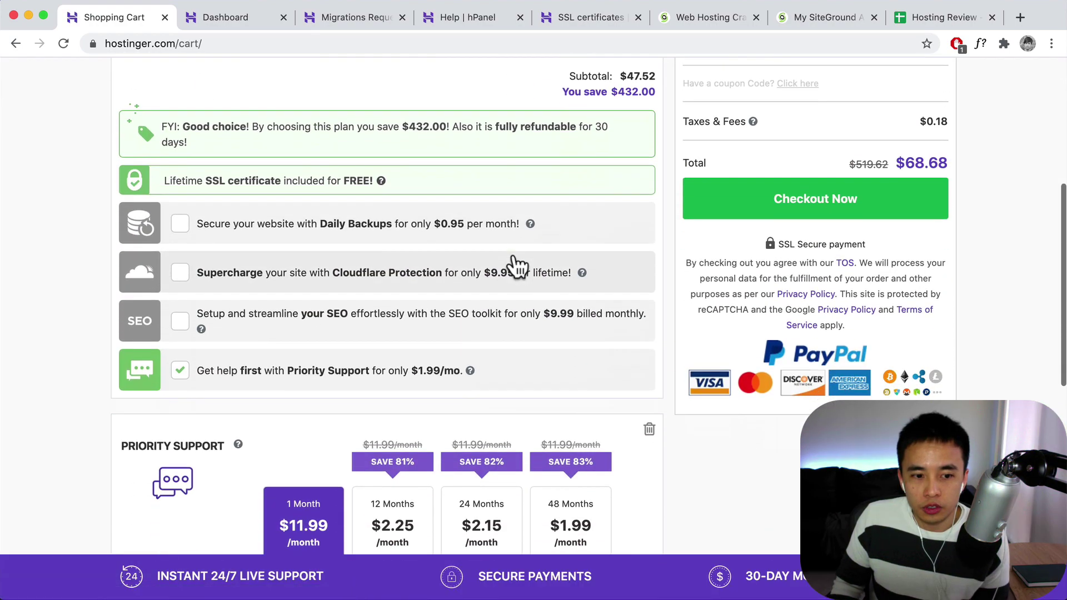
scroll(513, 252, "down", 4)
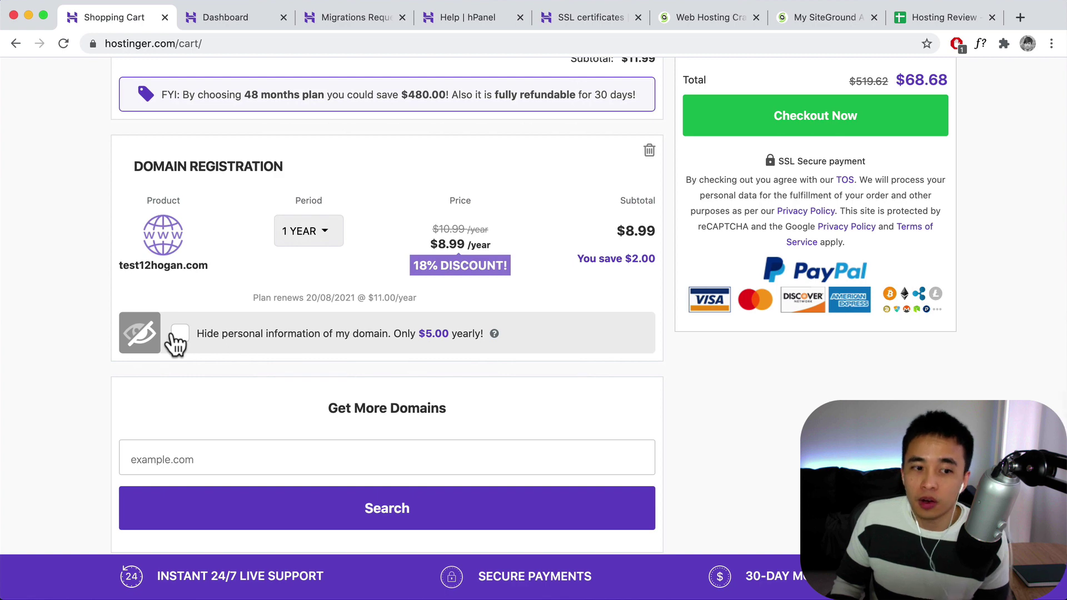
mouse_move(496, 336)
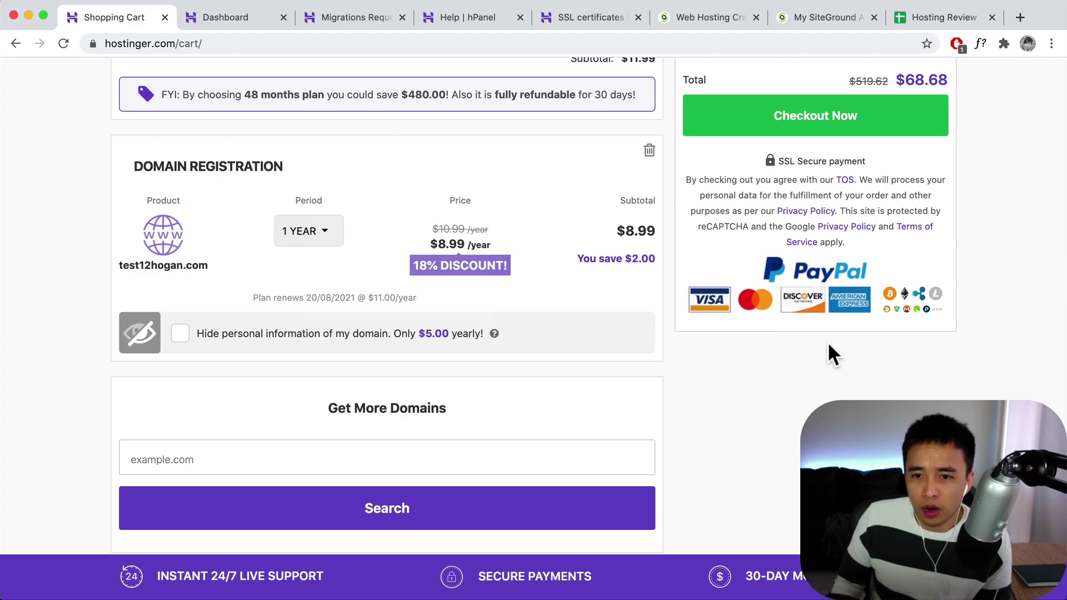
scroll(829, 382, "up", 15)
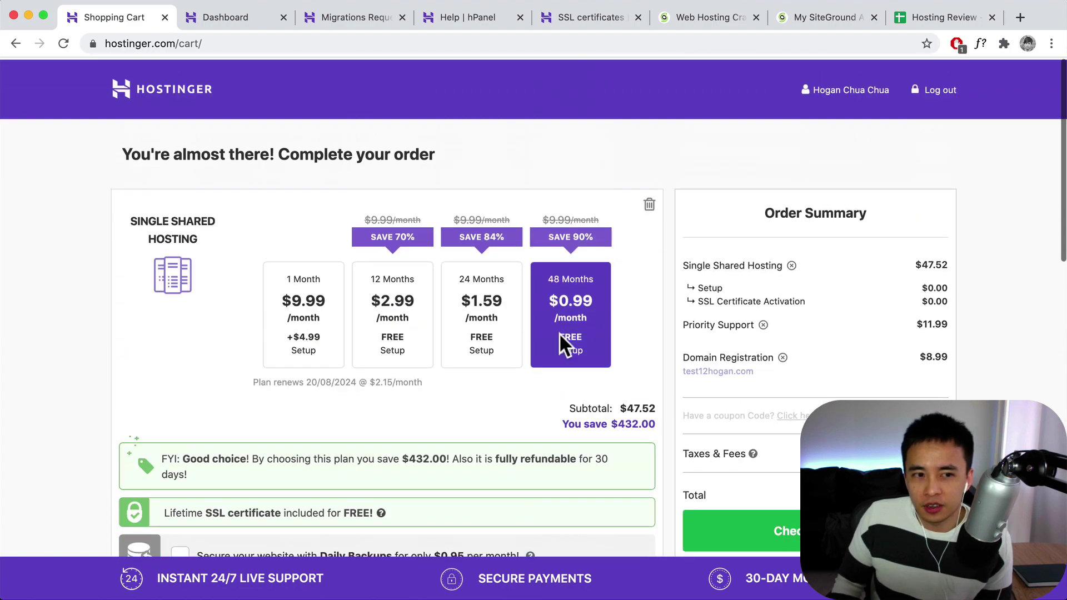
left_click(589, 19)
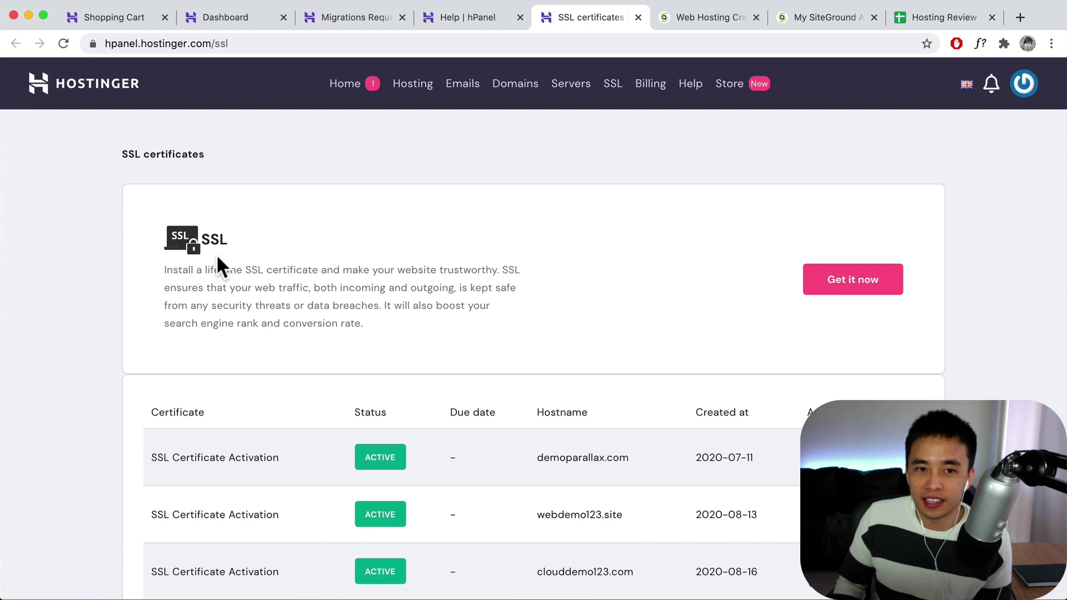
- Check the $11.95 lifetime SSL activation price, dismiss it, and switch to the Hosting Review sheet
left_click(839, 286)
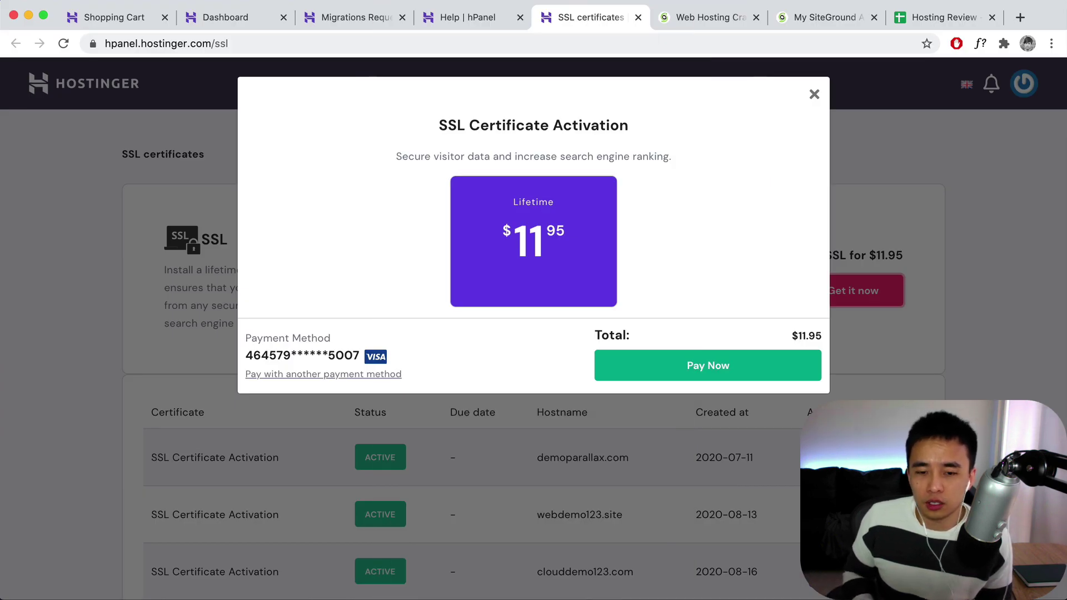
left_click(815, 98)
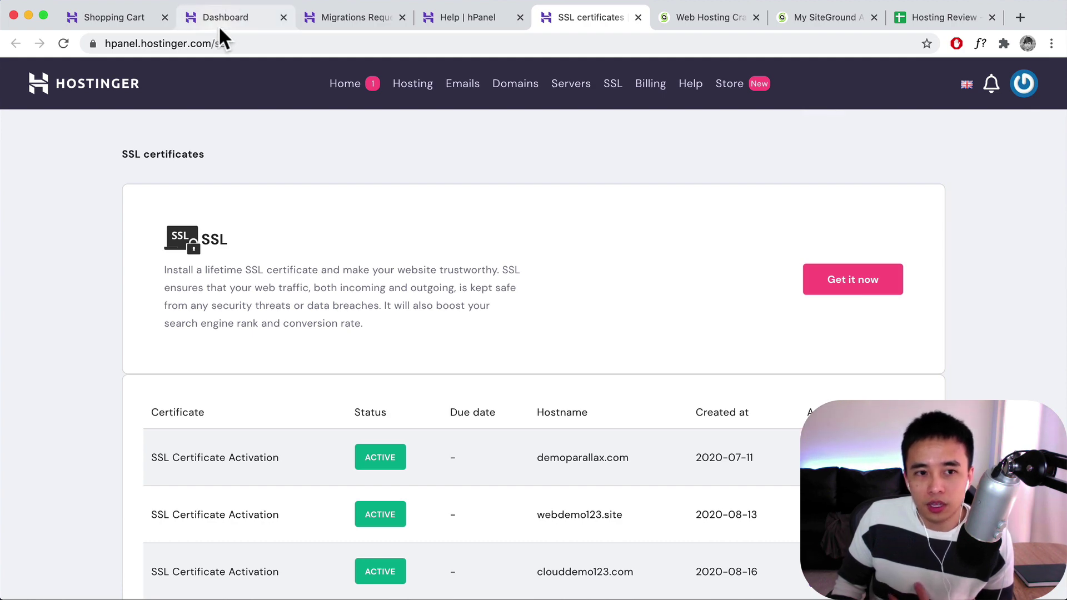
left_click(925, 17)
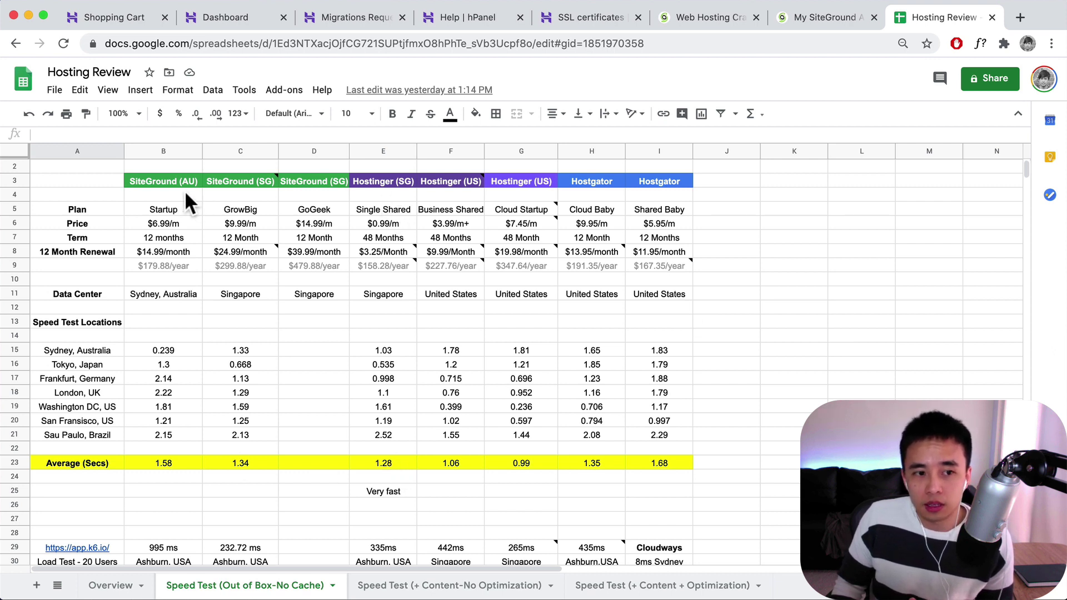
- Review the SiteGround (AU) prices and the $24.99/month renewal note in C8, then return to the cart
left_click_drag(178, 183, 172, 461)
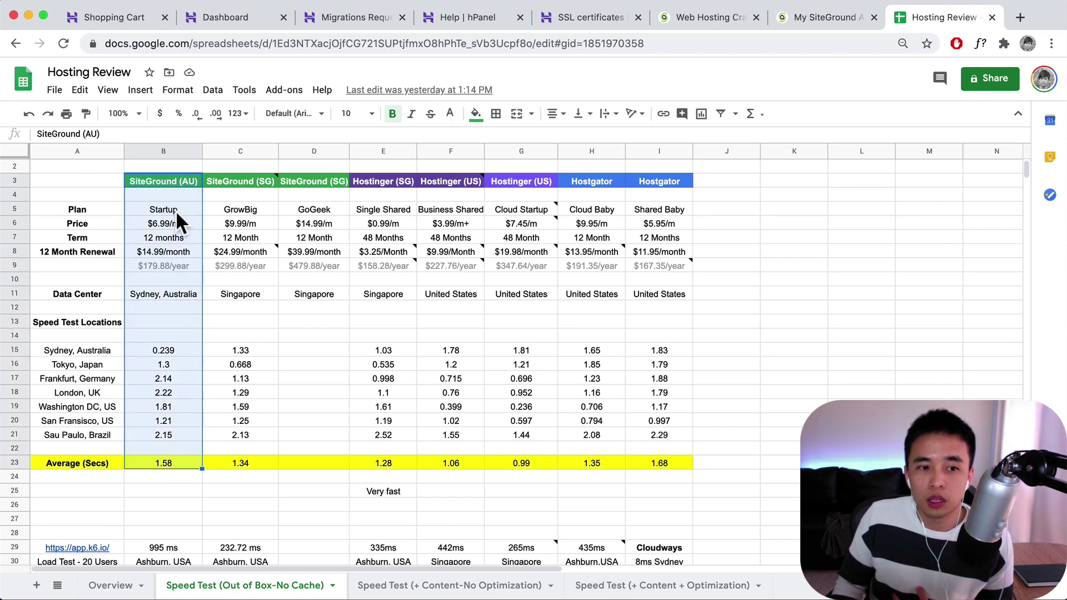
left_click(169, 222)
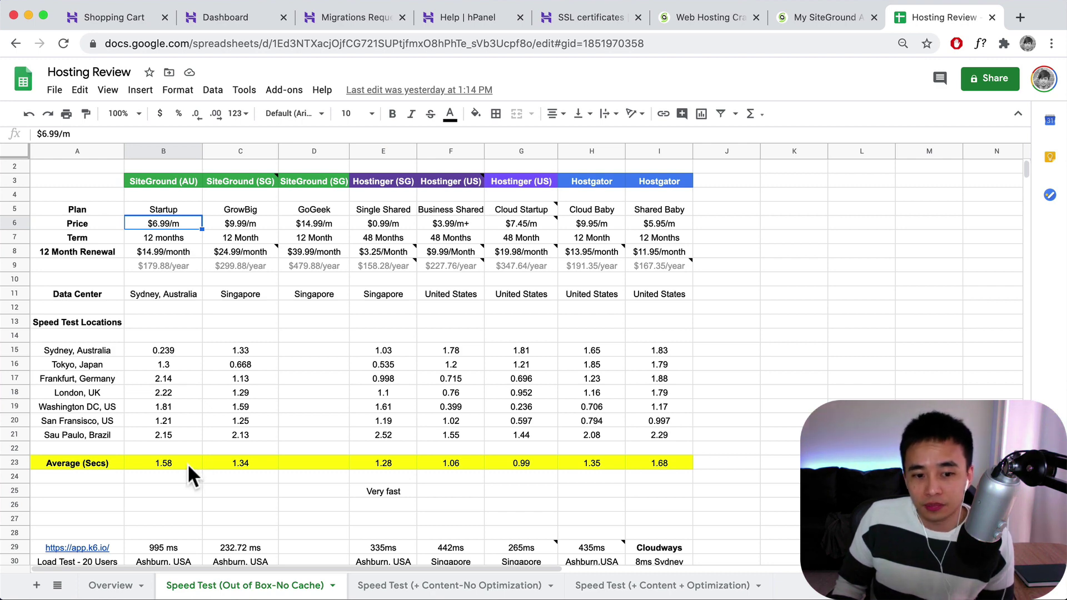
mouse_move(239, 176)
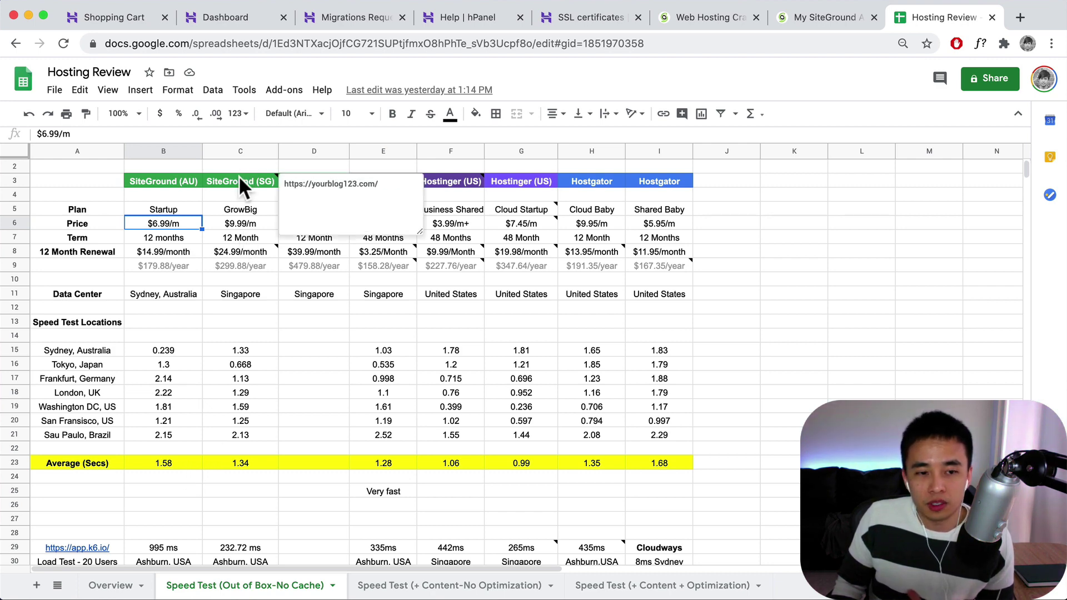
mouse_move(246, 245)
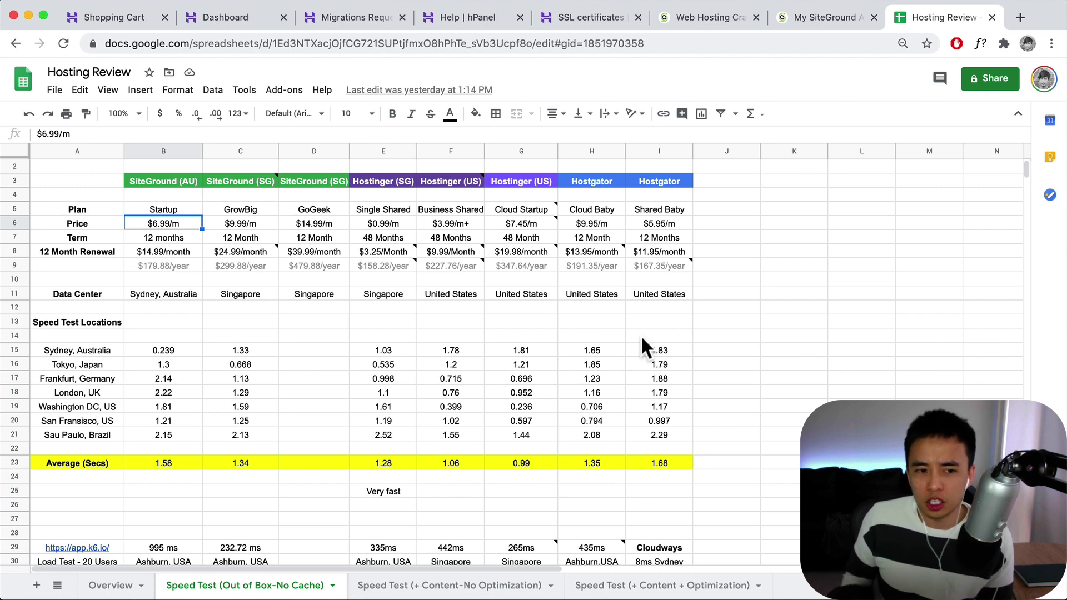
left_click(269, 253)
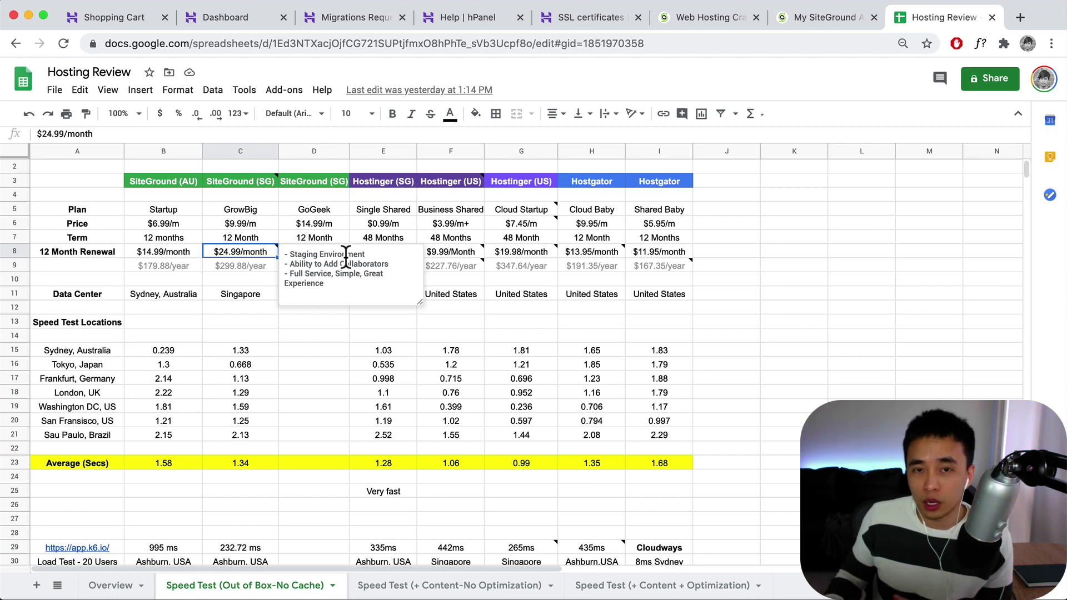
left_click(239, 277)
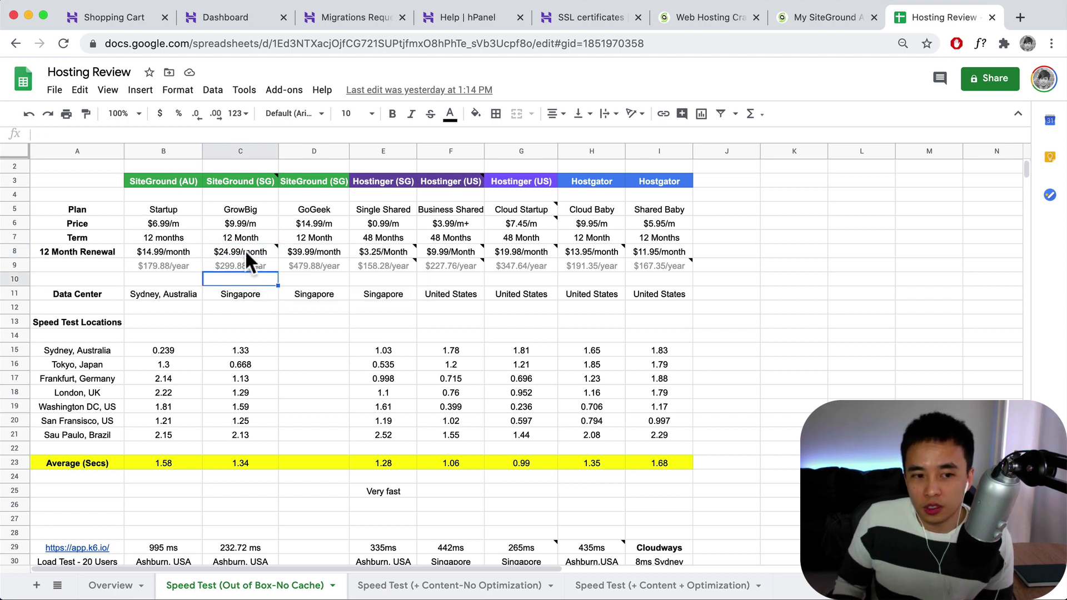
mouse_move(450, 252)
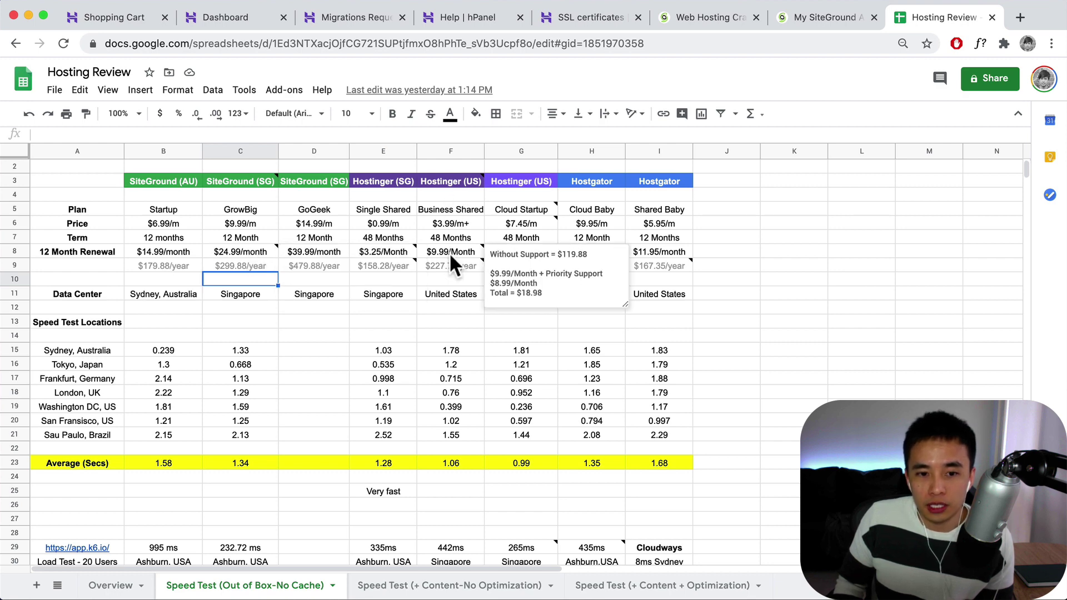
left_click(143, 22)
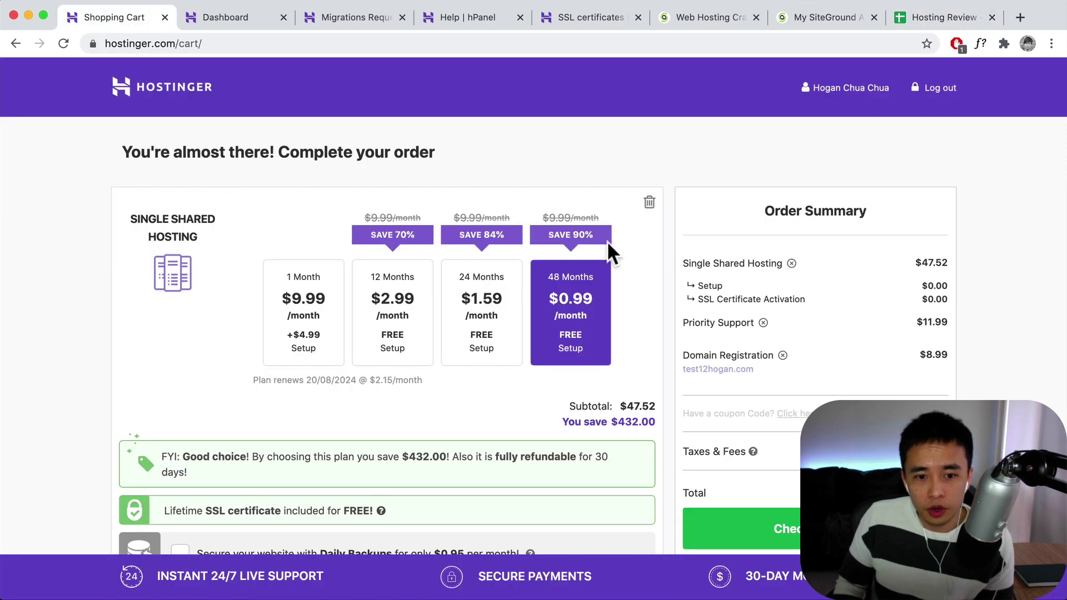
- Put Priority Support back on the 48-month term (total $152.21) and switch to the Hosting Review sheet
scroll(478, 337, "down", 10)
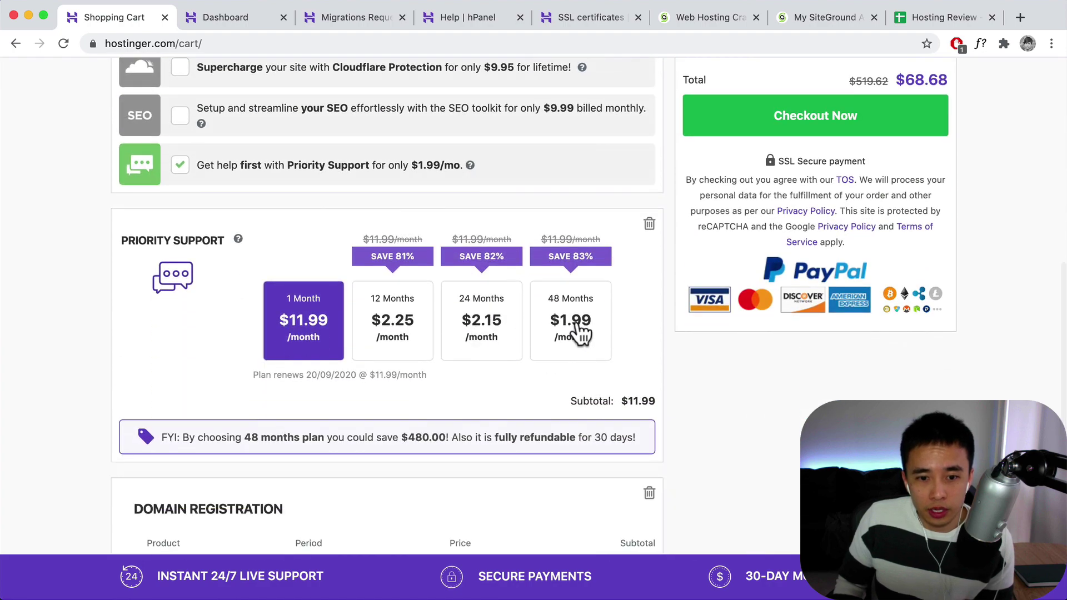
left_click(578, 329)
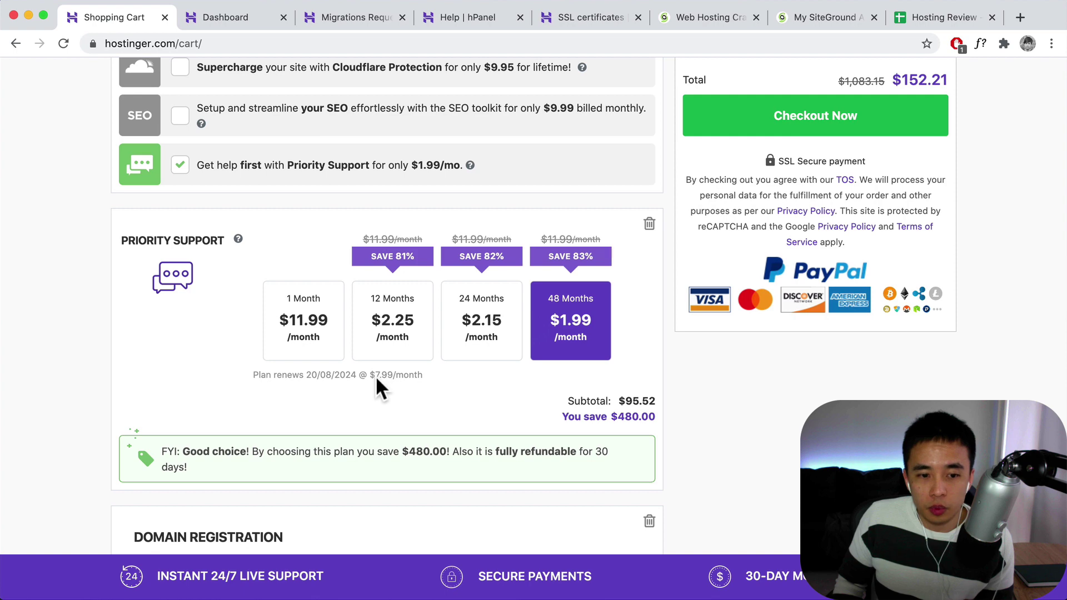
scroll(405, 367, "up", 3)
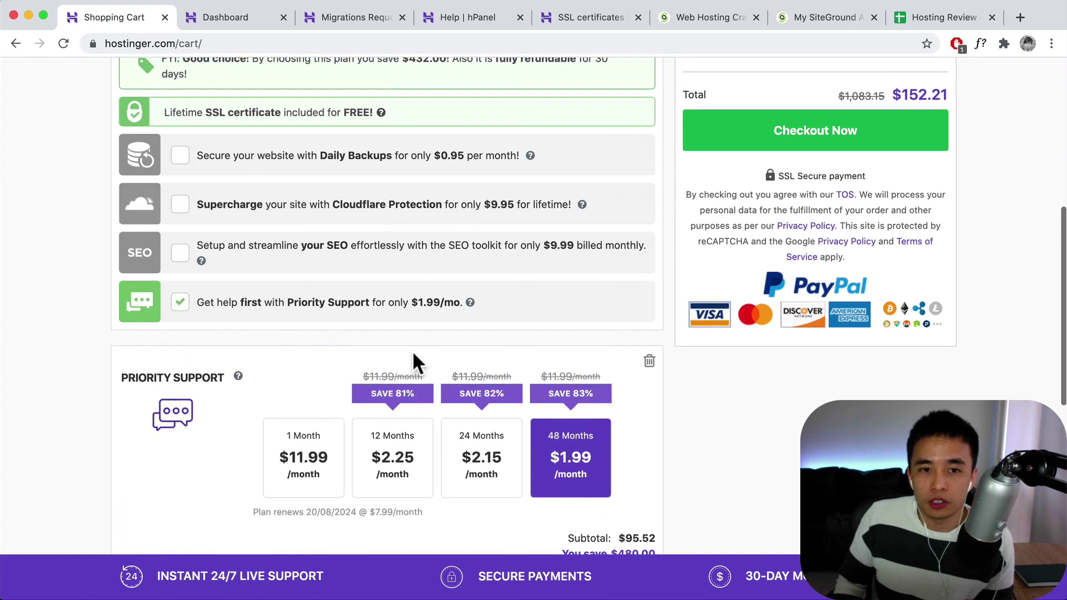
left_click(901, 16)
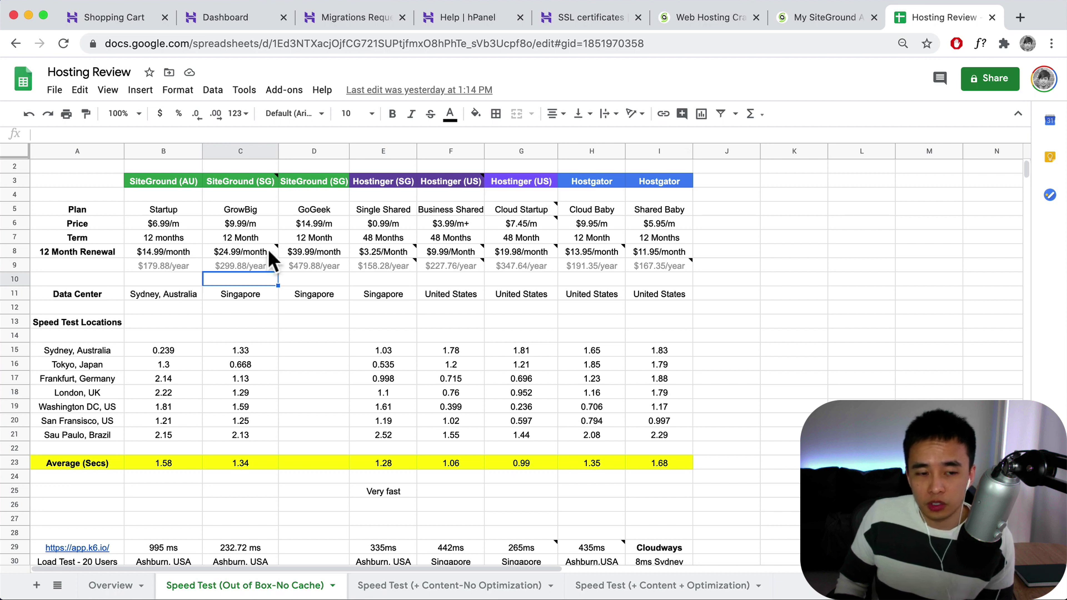
- Read the renewal notes in C8, F8 and C9, then go back to the $152.21 Hostinger cart
mouse_move(271, 258)
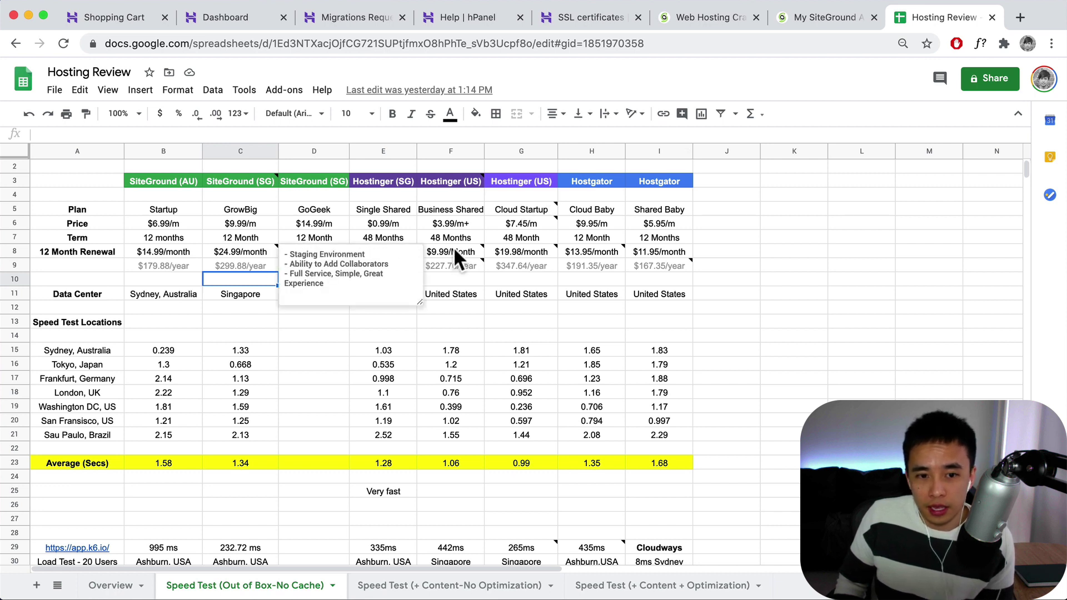
left_click(472, 248)
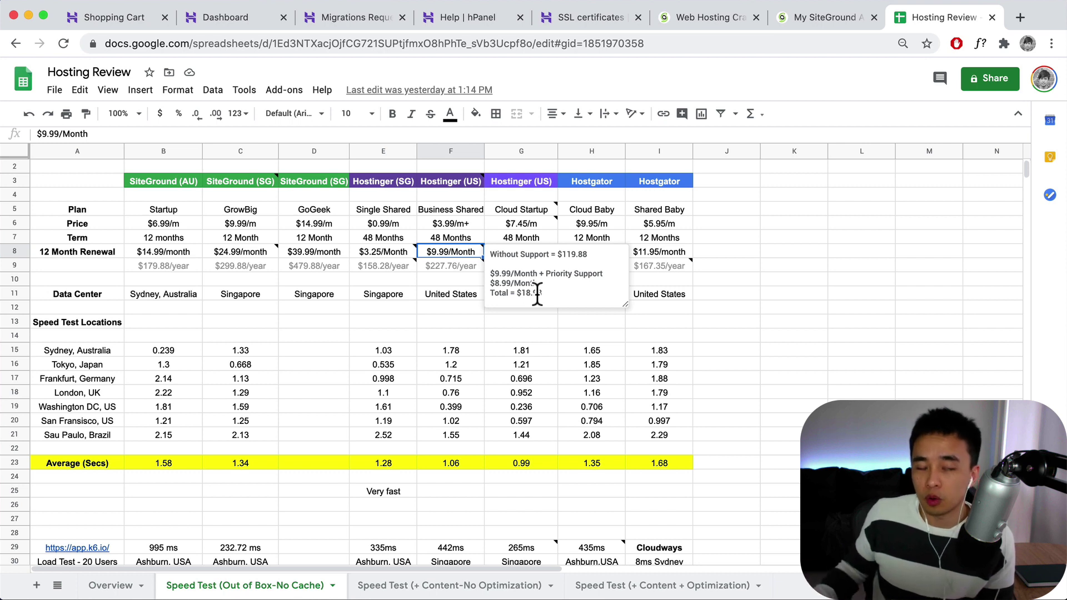
left_click(257, 270)
mouse_move(447, 268)
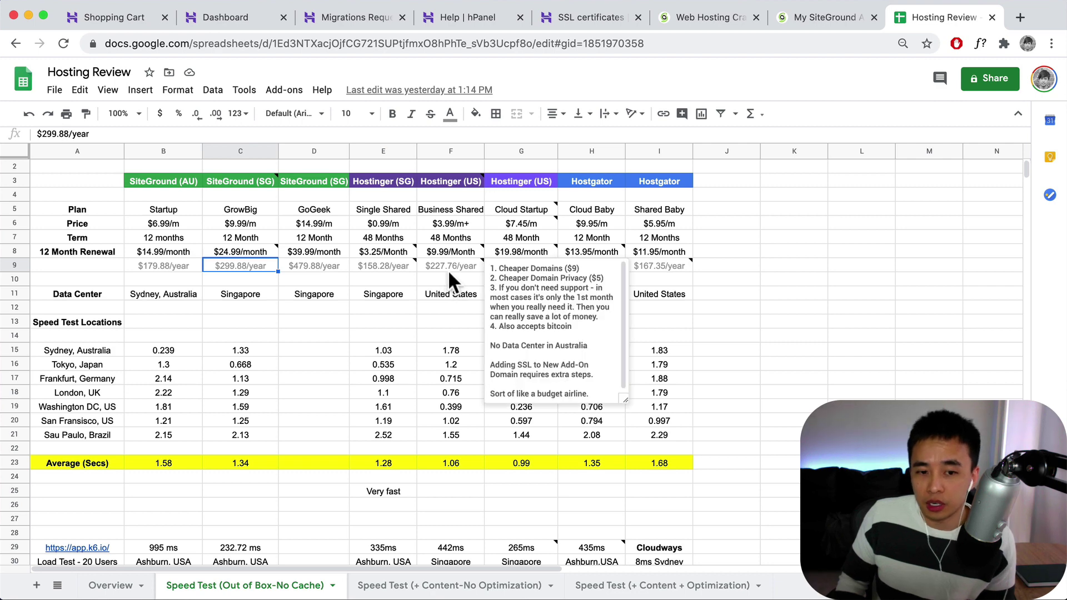
left_click(135, 18)
scroll(606, 369, "down", 6)
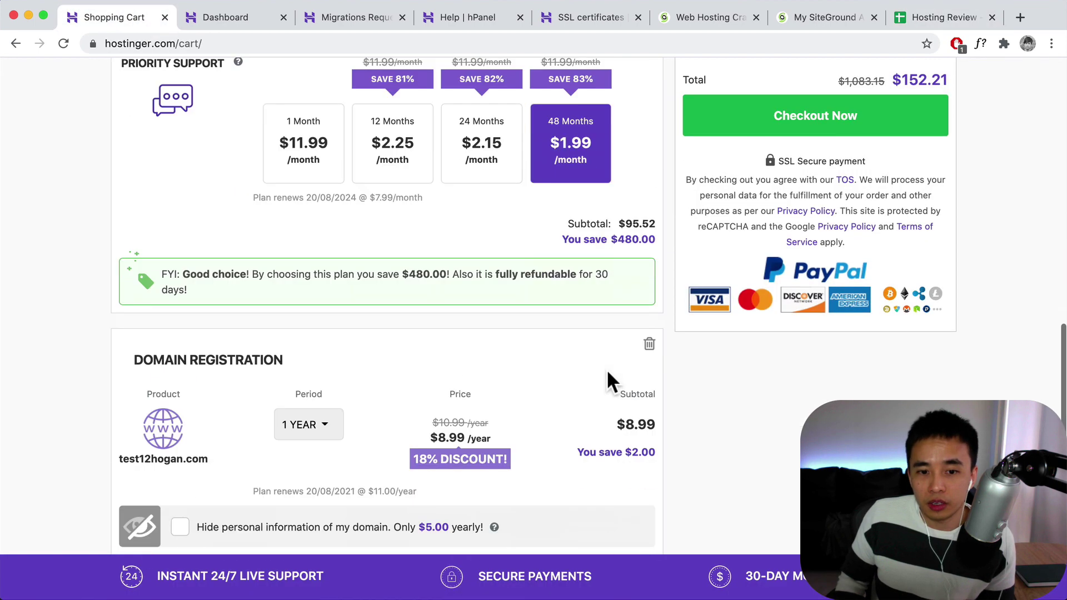
- Review the cart's Domain Registration and Priority Support charges, then switch to the Hosting Review spreadsheet
scroll(608, 372, "down", 3)
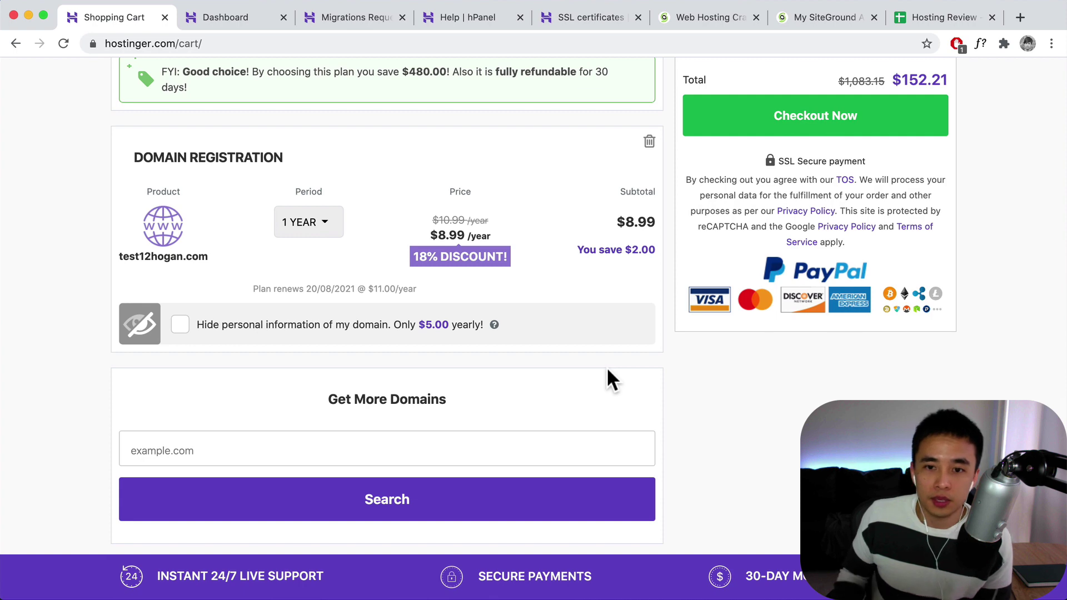
scroll(622, 365, "up", 6)
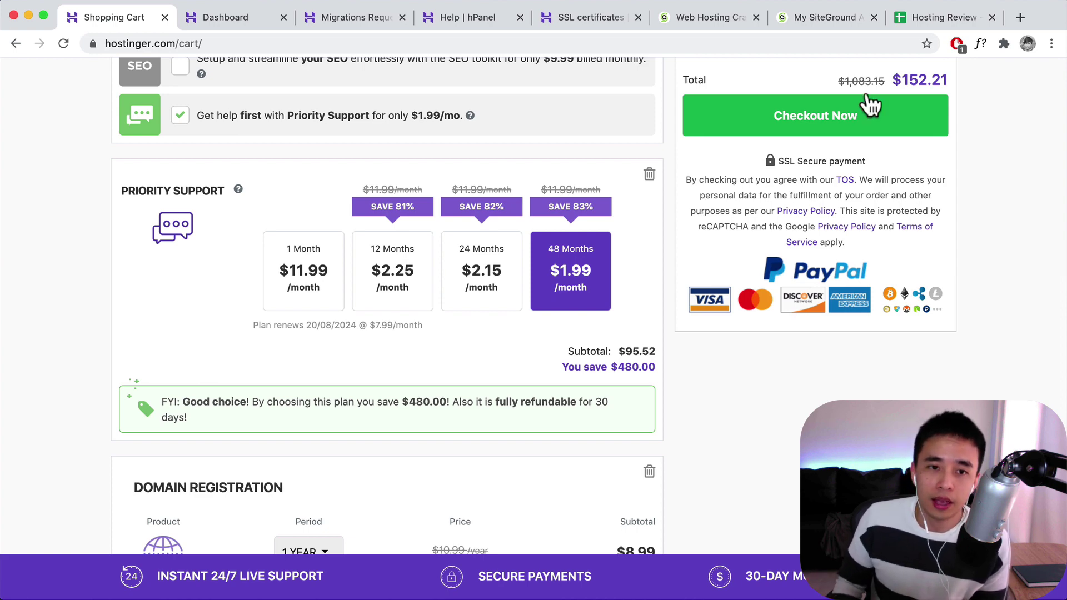
left_click(939, 21)
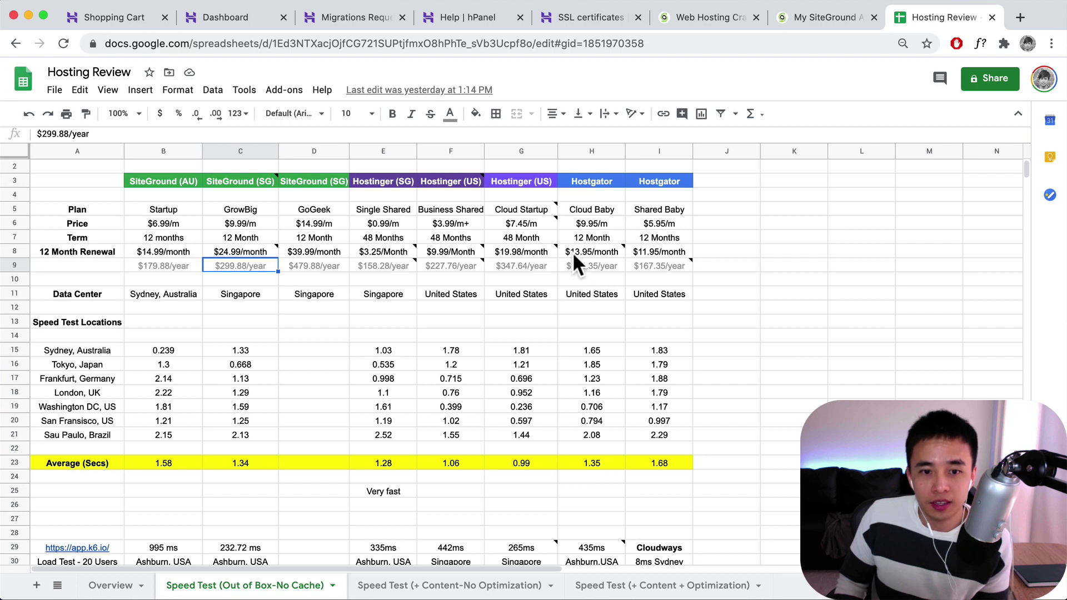
- Read the Hostgator daily-backup cost note in cell H8, then return to the Hostinger cart
mouse_move(571, 251)
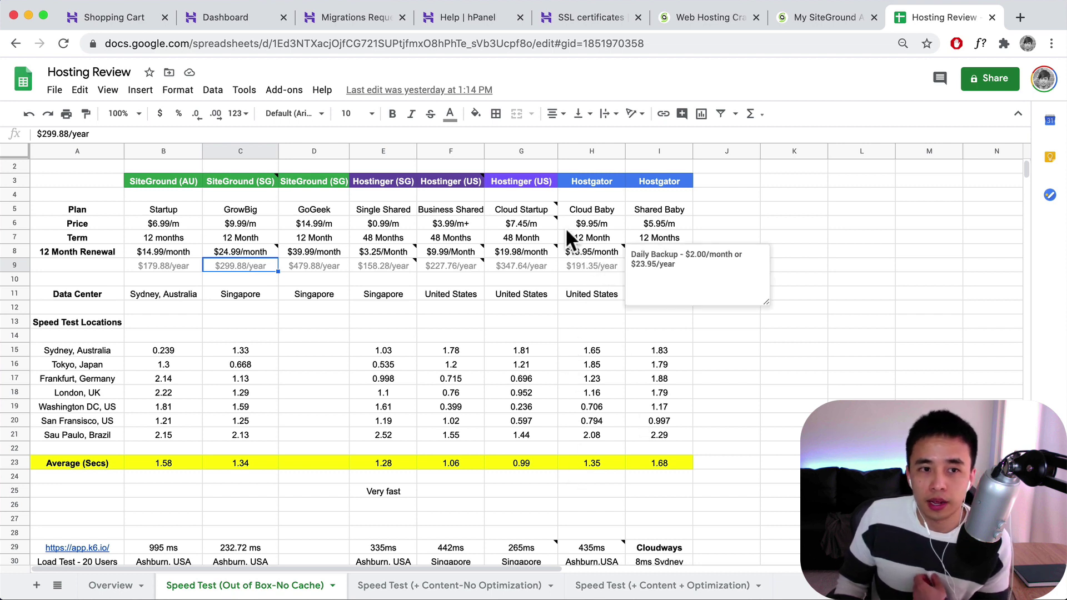
left_click(99, 19)
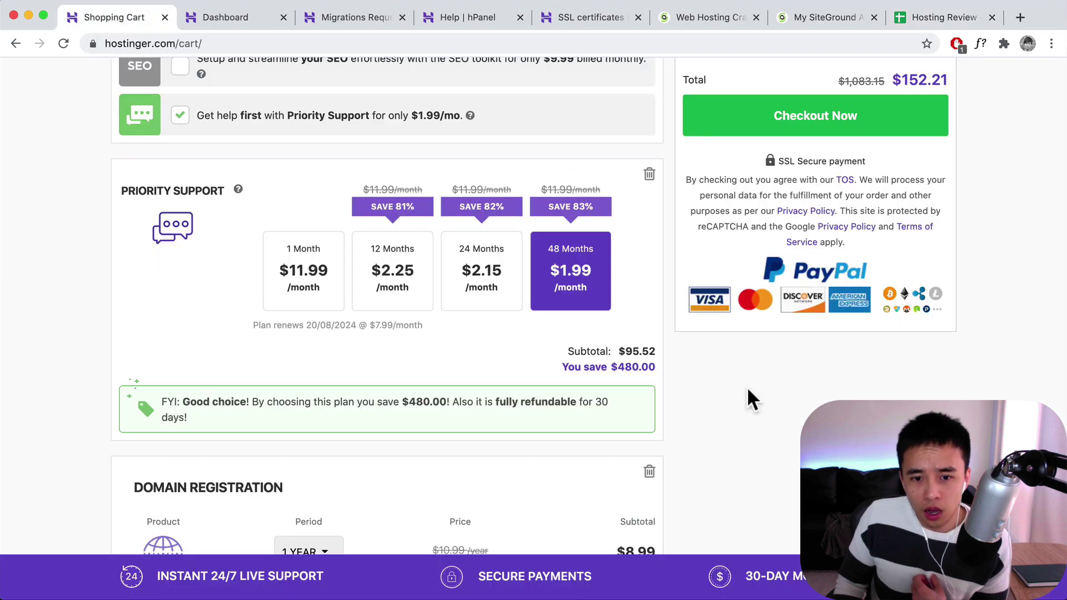
scroll(743, 362, "down", 5)
scroll(744, 361, "up", 15)
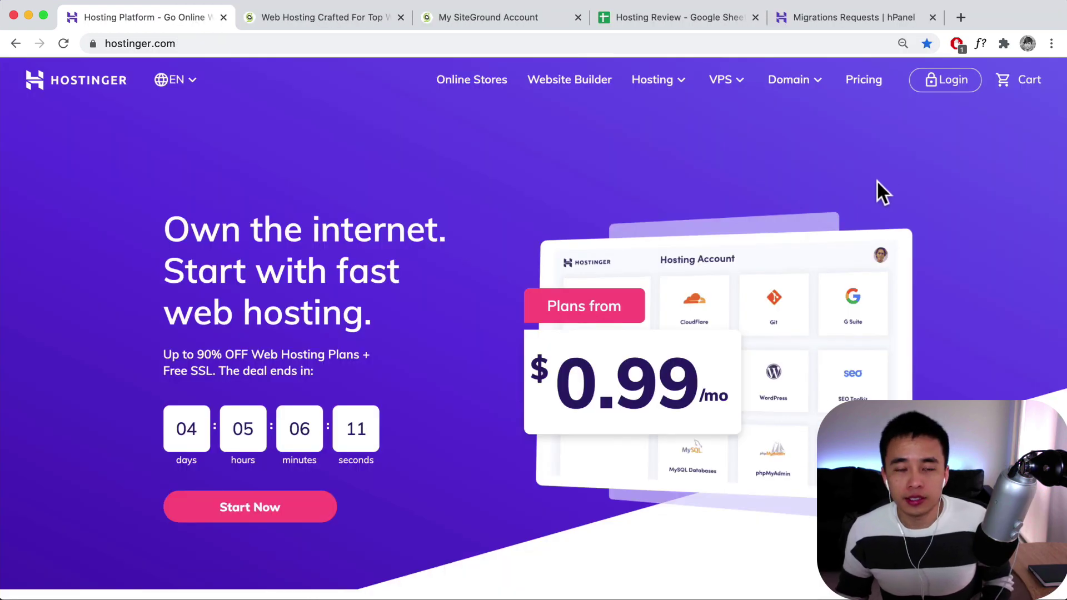
- Scroll to the hosting plan cards and highlight '1 Website' on the Single Shared Hosting card
scroll(877, 181, "down", 10)
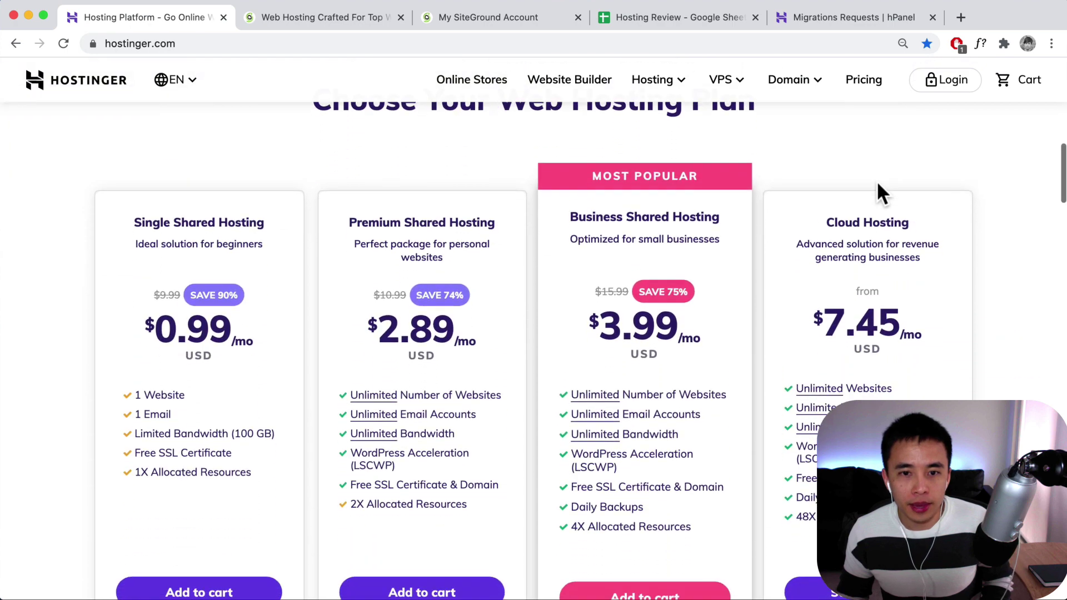
scroll(877, 180, "down", 2)
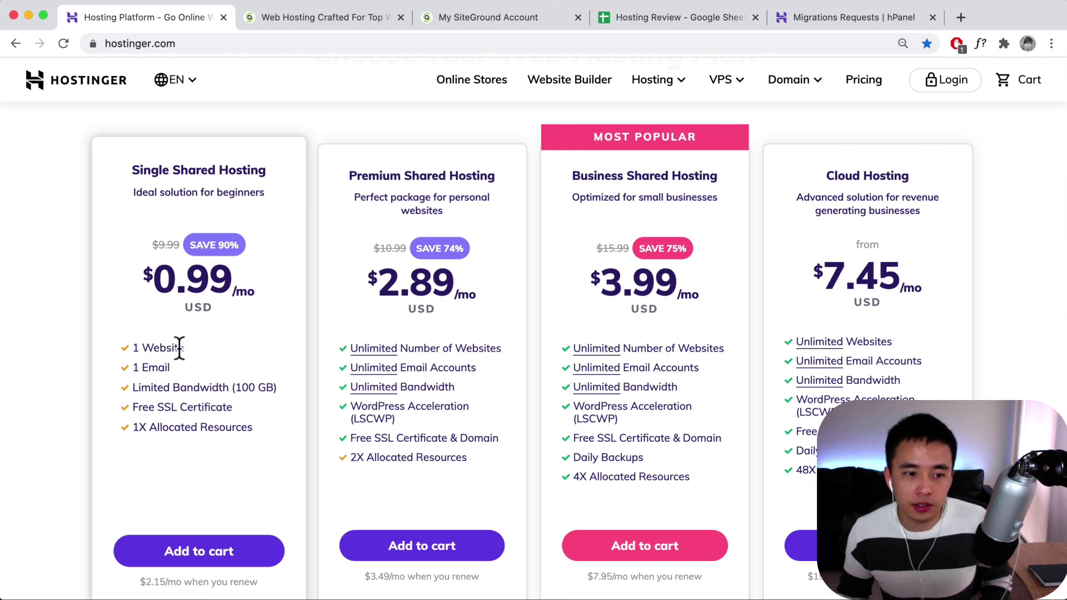
left_click_drag(185, 348, 132, 349)
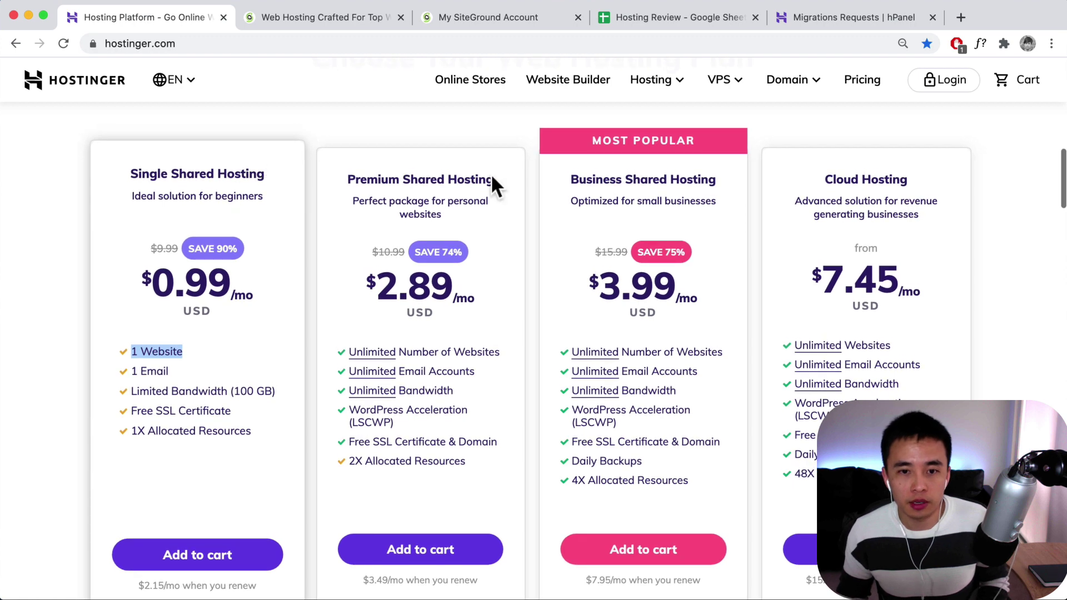
scroll(889, 278, "down", 1)
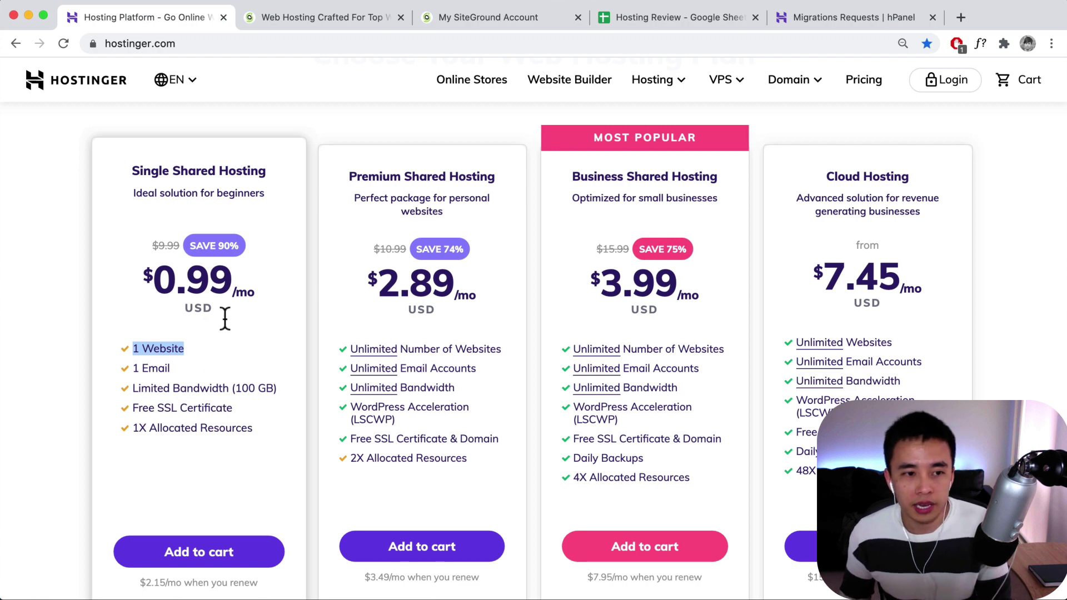
- Clear the selection, highlight 'Daily Backups' on the Business plan card, then show the Hosting Review sheet
left_click(245, 191)
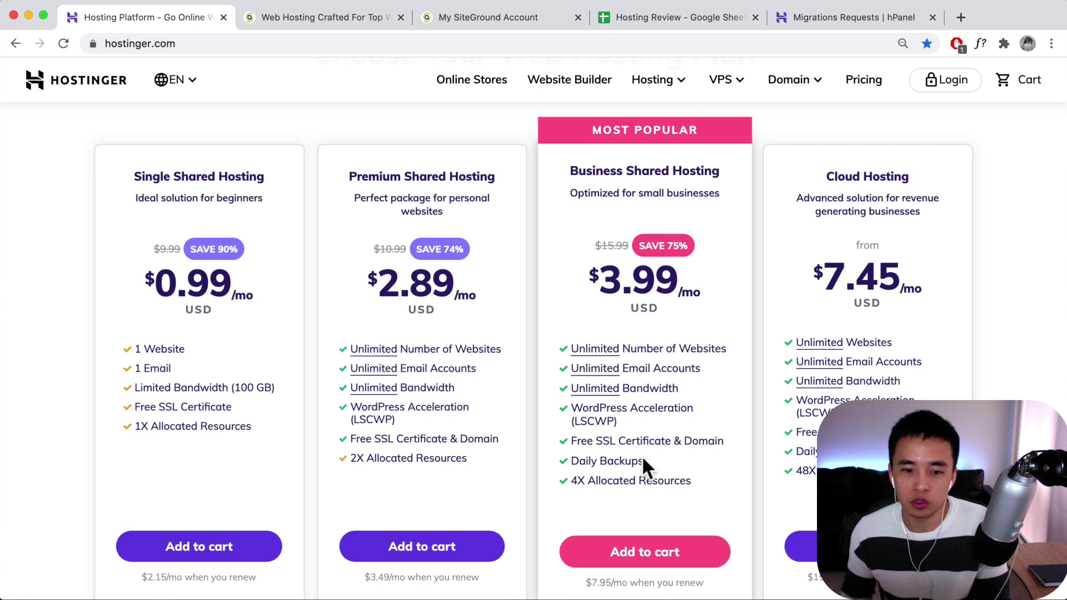
left_click_drag(644, 462, 576, 461)
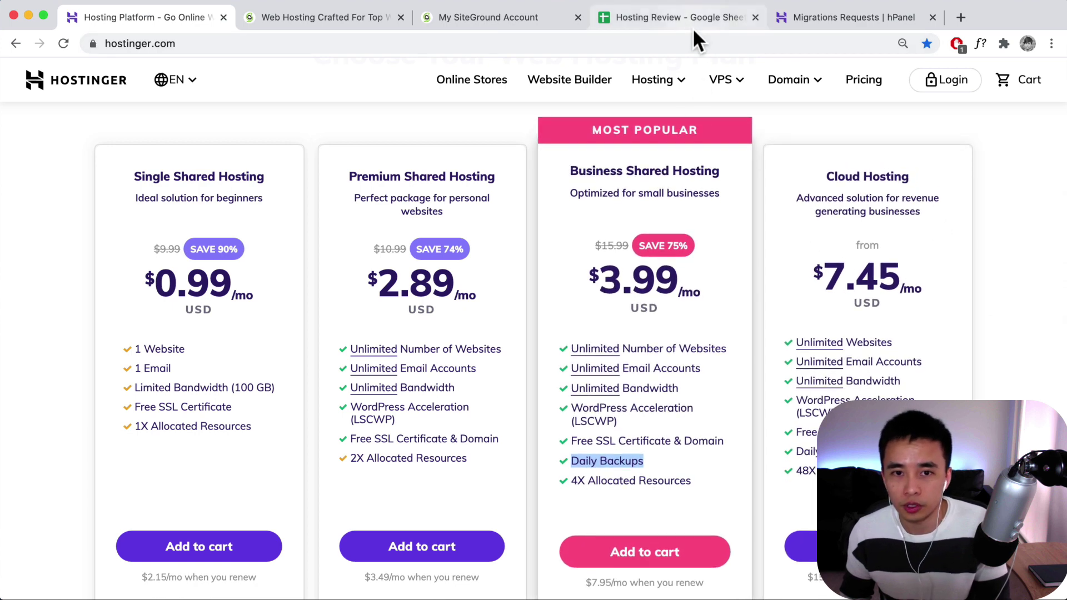
left_click(668, 22)
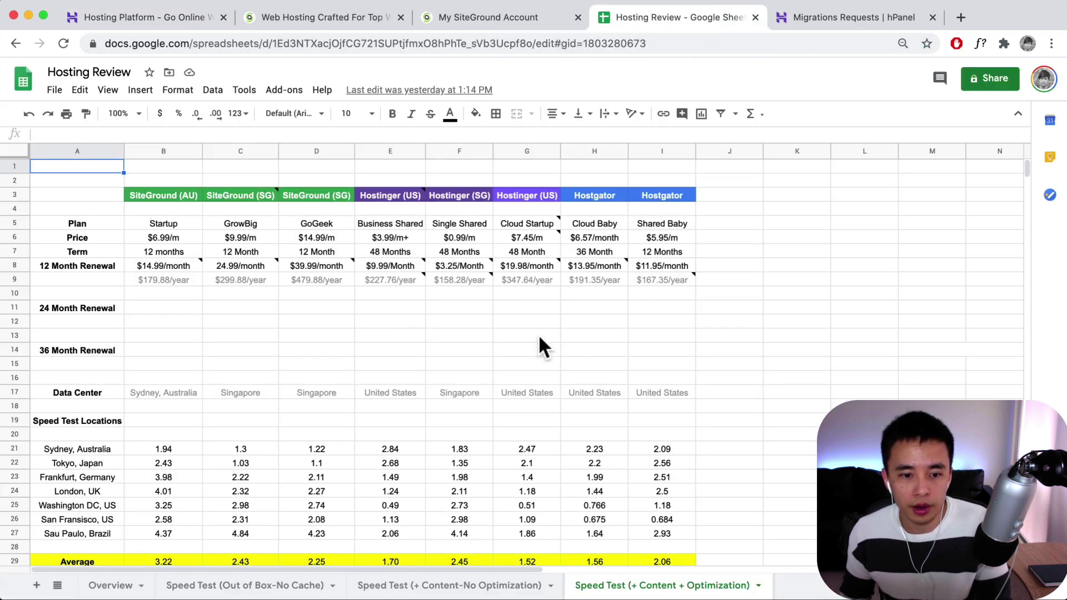
- Select the Single Shared, Business Shared and Cloud Startup speed-test columns down to their row 29 averages
scroll(538, 335, "down", 1)
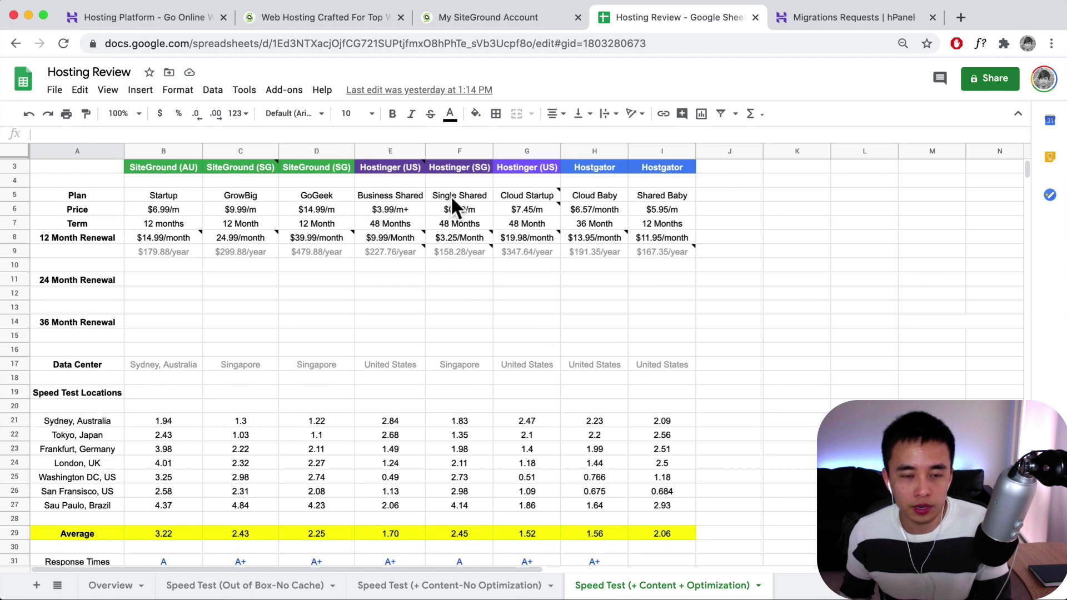
left_click_drag(451, 194, 465, 527)
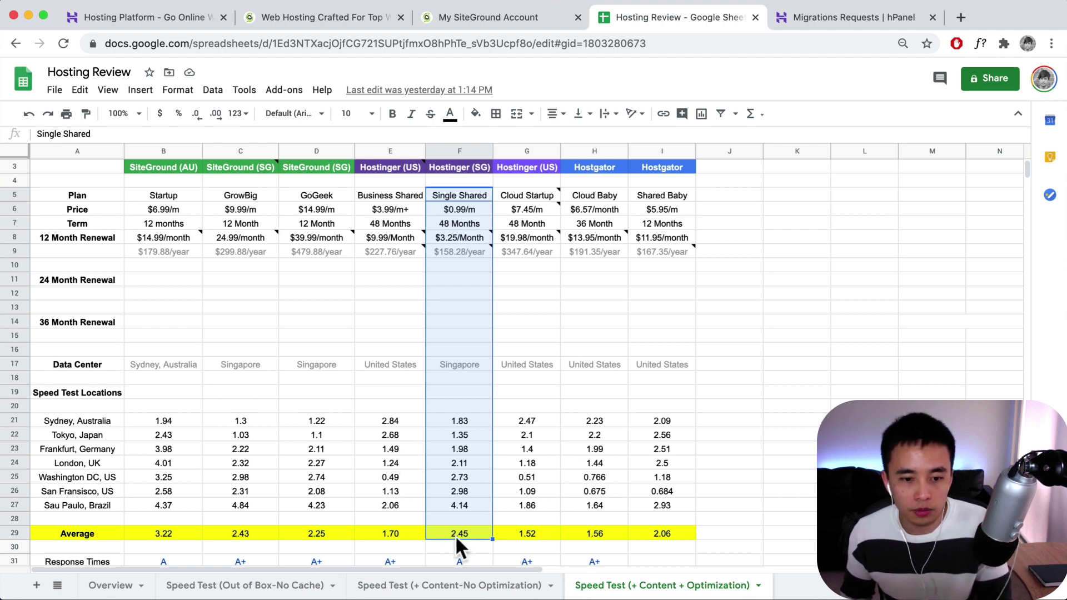
left_click(384, 532)
left_click_drag(381, 191, 388, 531)
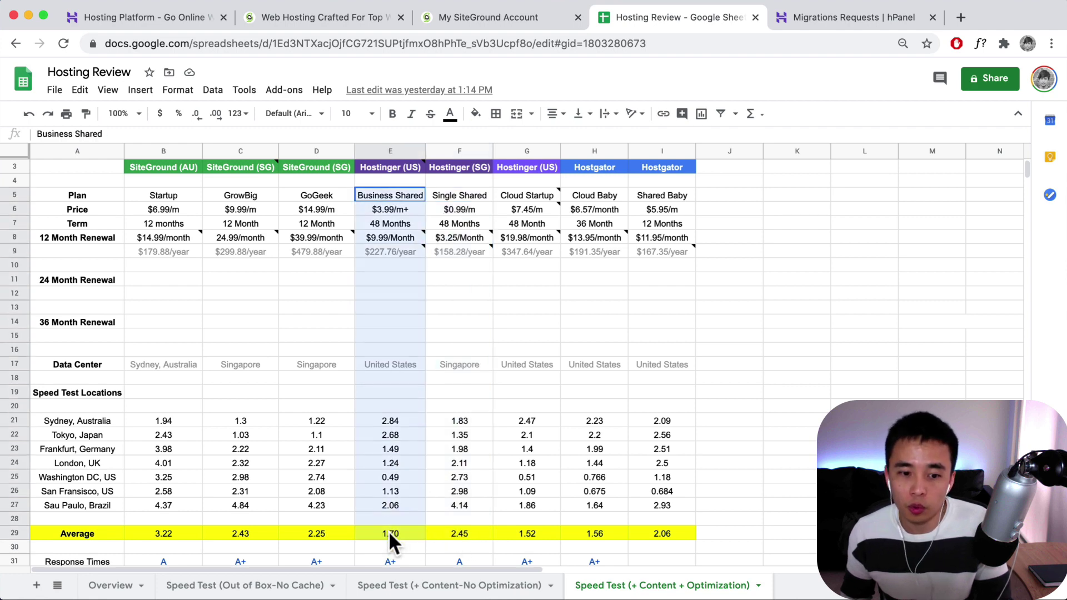
left_click_drag(527, 195, 521, 533)
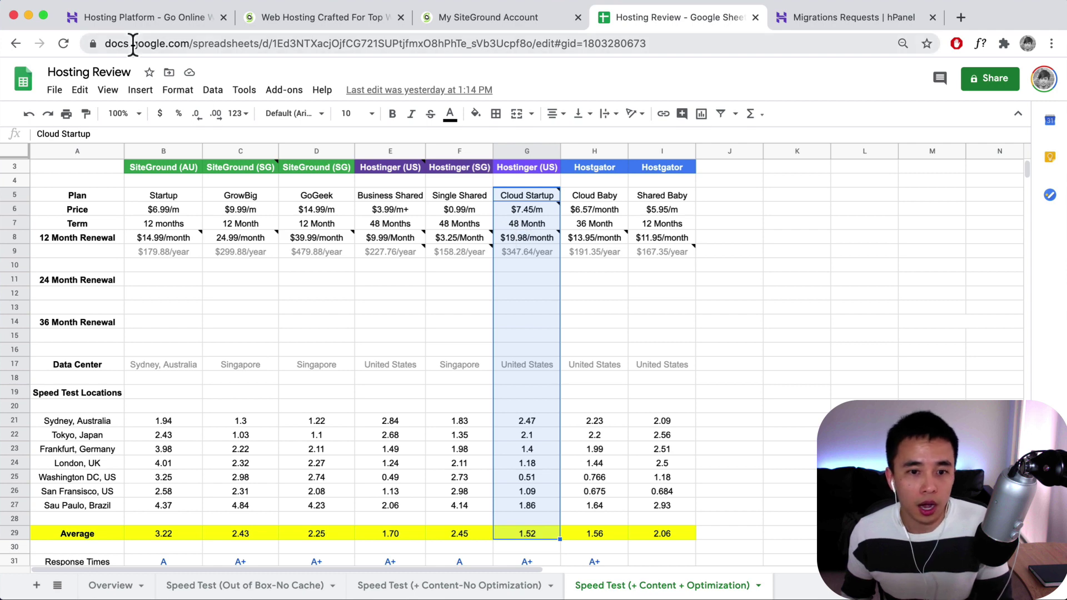
left_click(175, 18)
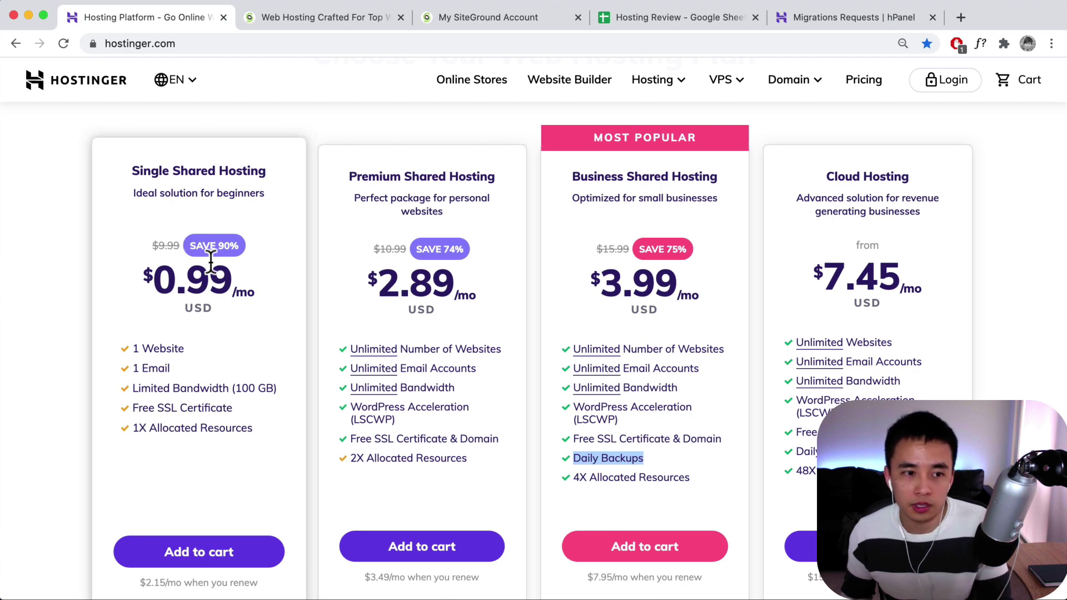
- Add the Business Shared Hosting plan ($3.99/mo) to the cart
scroll(661, 423, "down", 3)
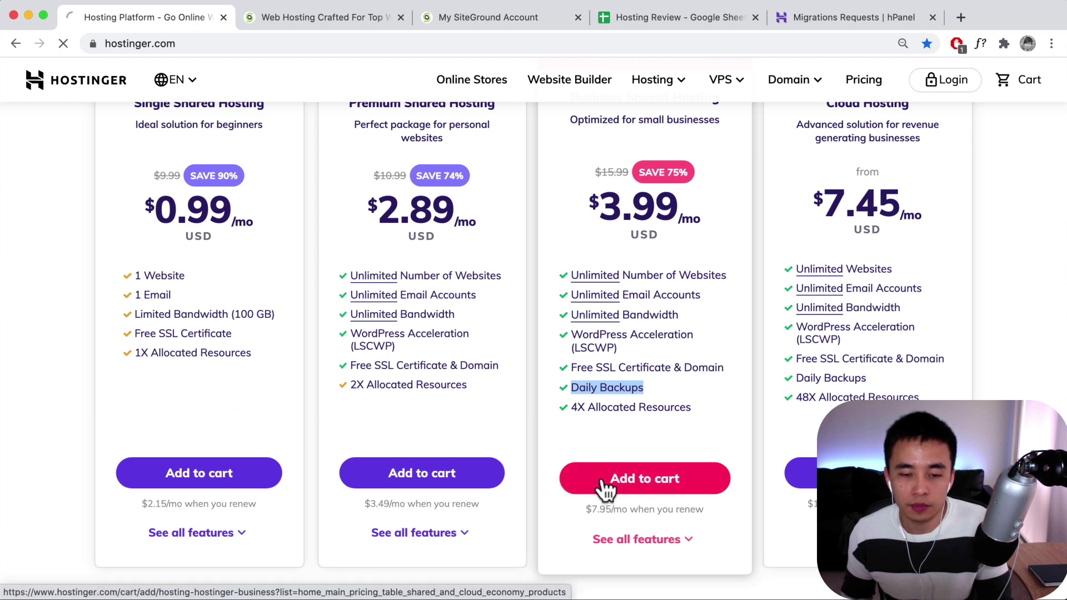
left_click(644, 486)
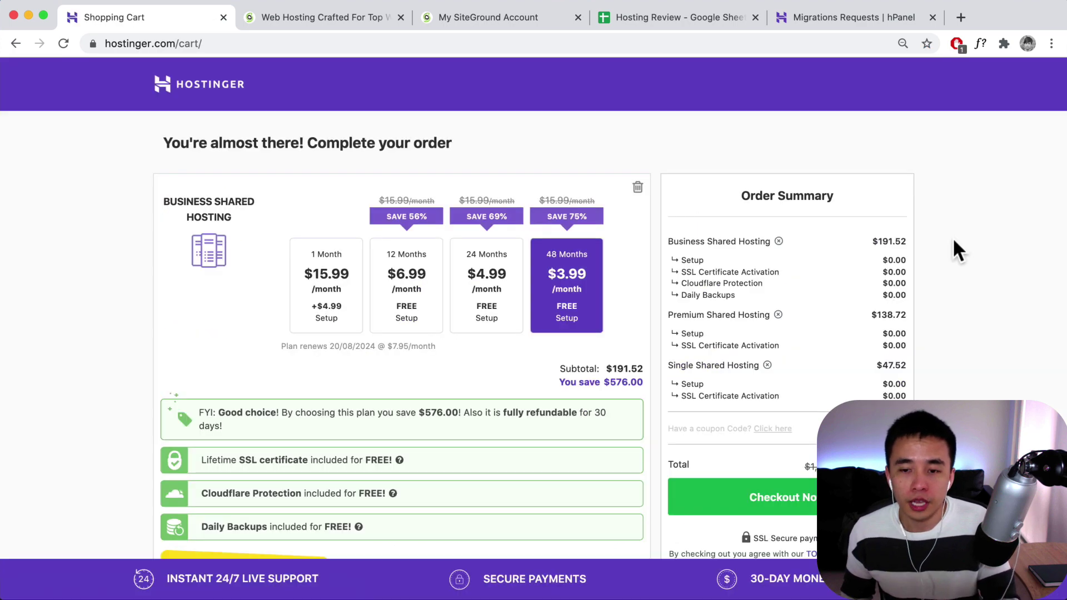
- Put the Business Shared Hosting plan on the 12-month billing term
left_click_drag(877, 241, 906, 242)
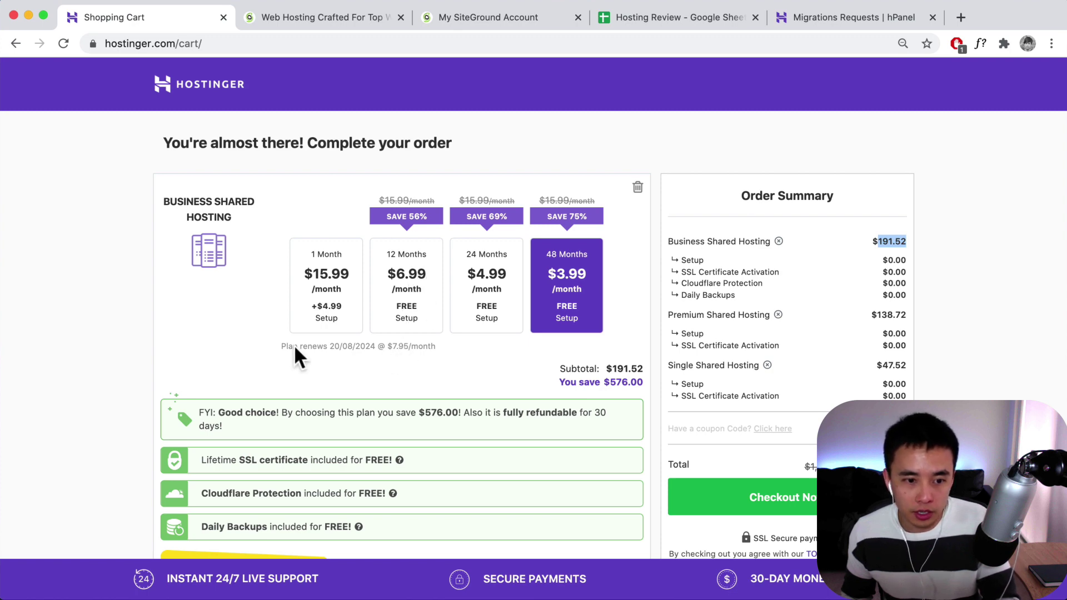
left_click_drag(284, 346, 451, 345)
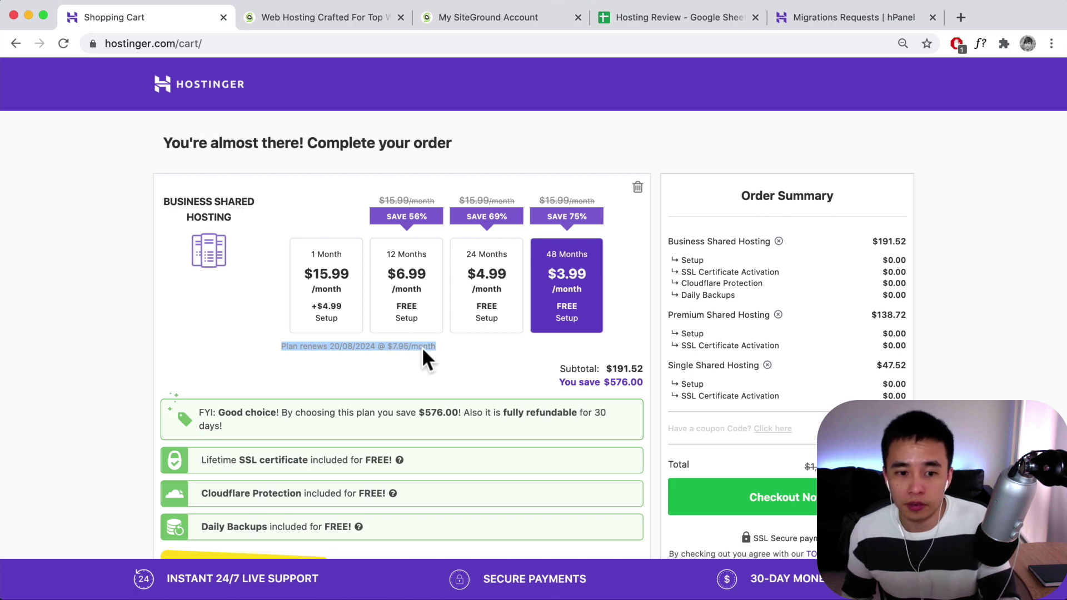
left_click(405, 271)
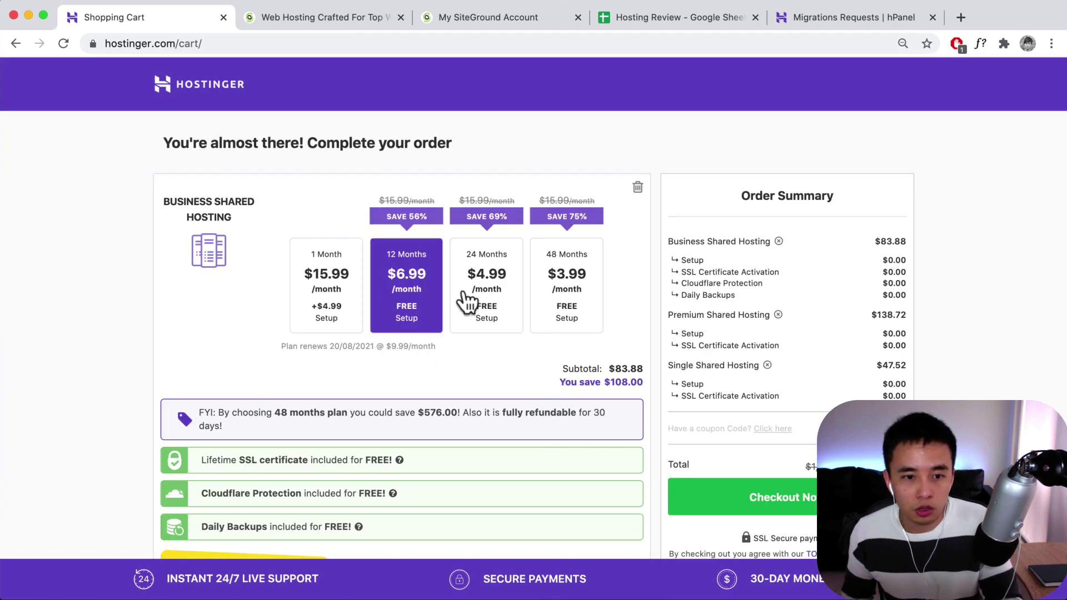
scroll(427, 327, "down", 5)
scroll(427, 333, "down", 4)
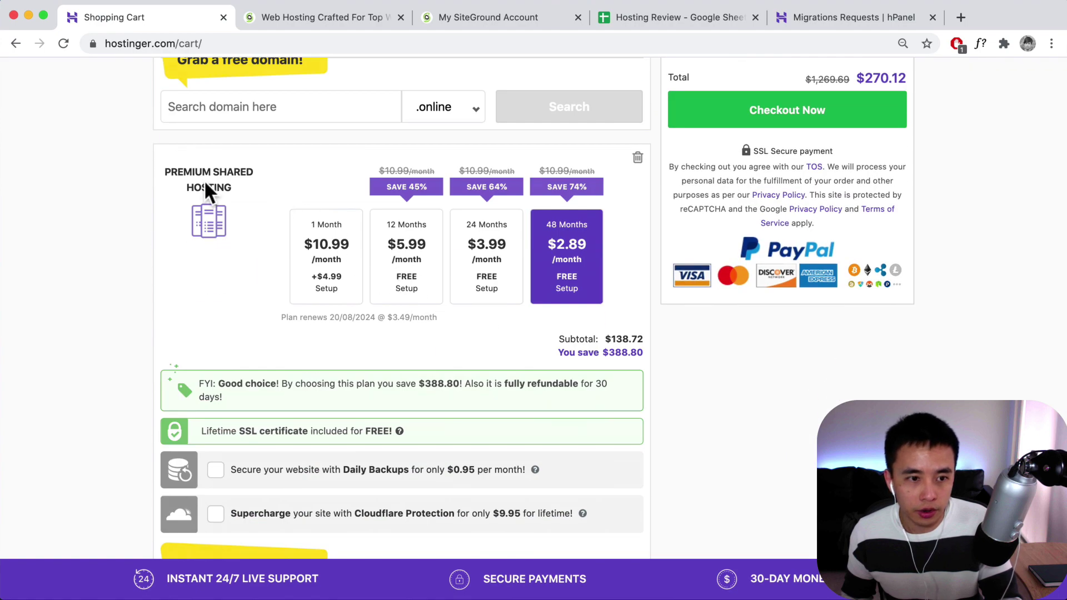
left_click(394, 251)
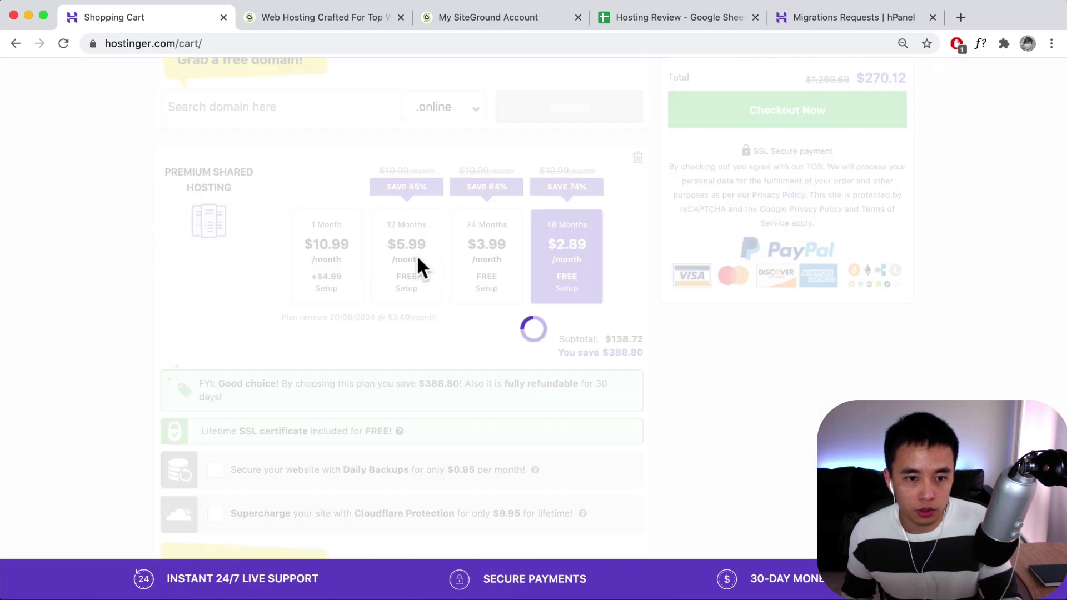
scroll(410, 309, "up", 10)
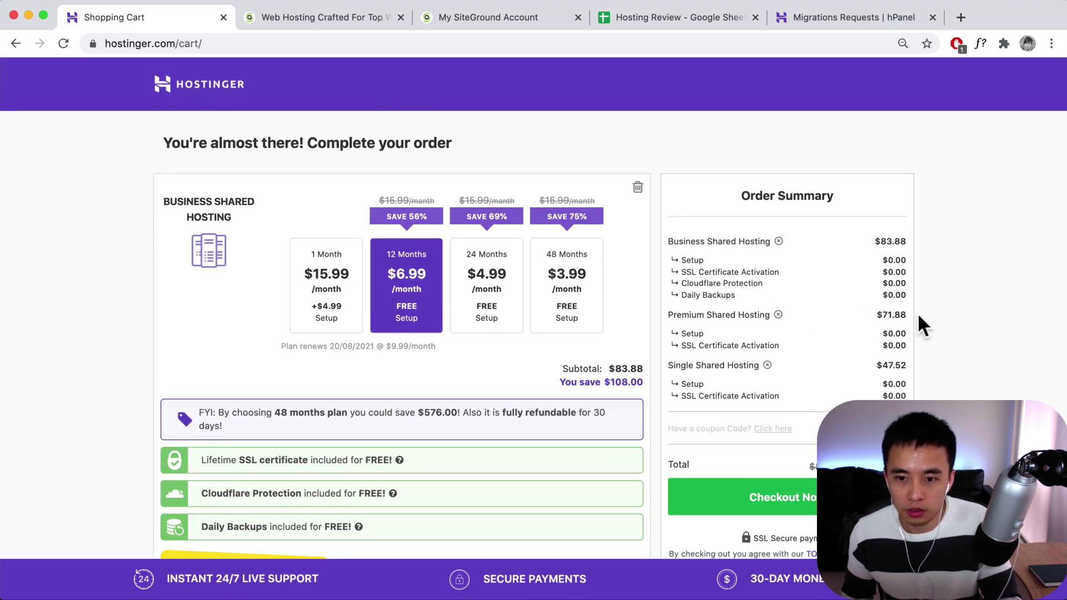
- Check the cart's line items, then remove Premium Shared and Single Shared Hosting from the order
left_click_drag(874, 242, 901, 240)
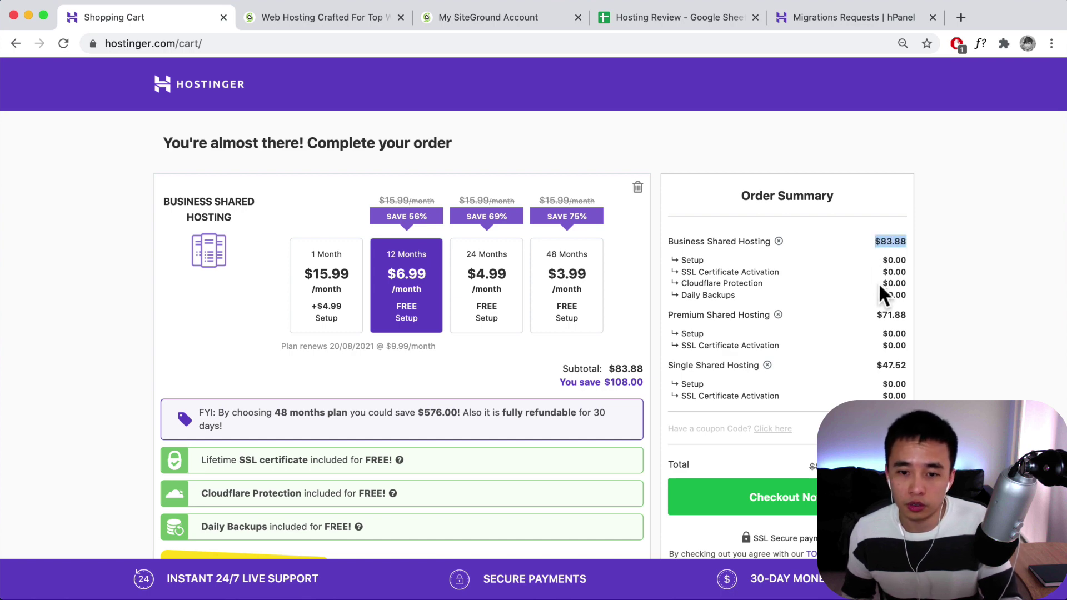
left_click_drag(739, 295, 677, 299)
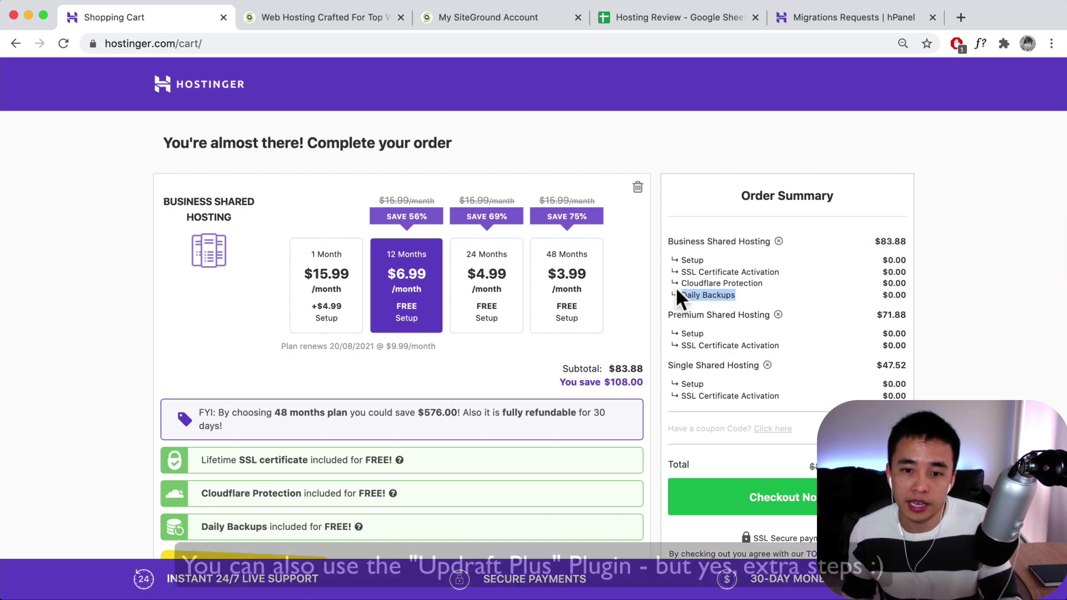
left_click(758, 283)
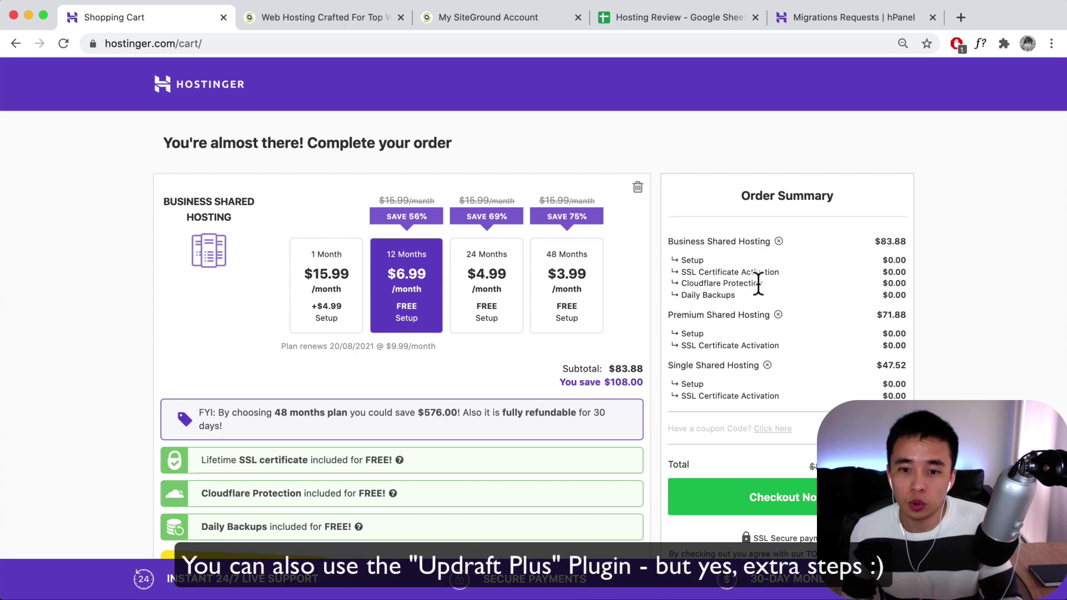
left_click_drag(763, 283, 684, 285)
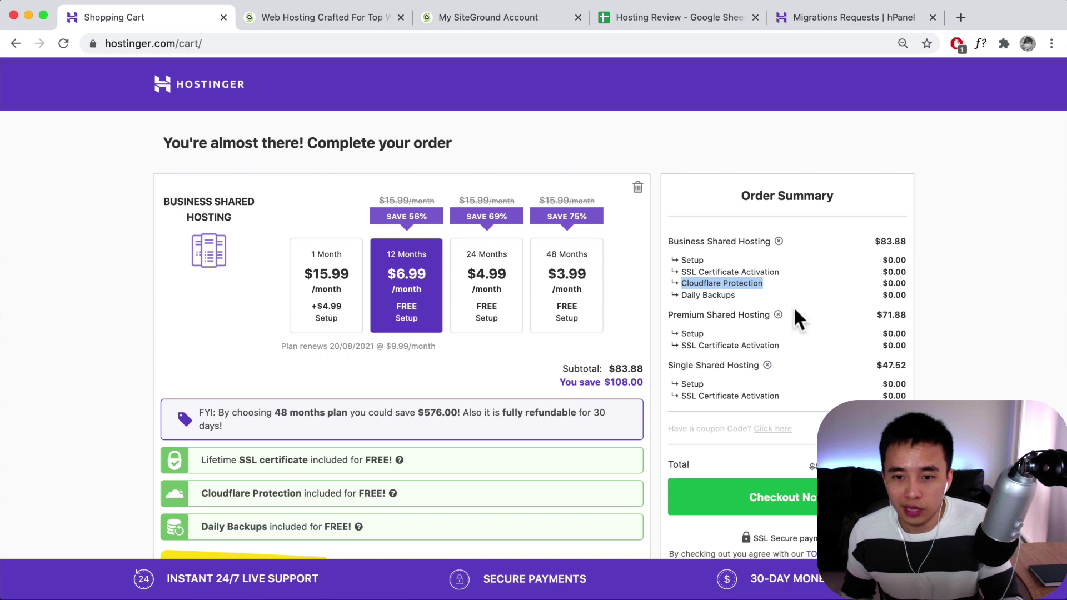
scroll(822, 304, "down", 3)
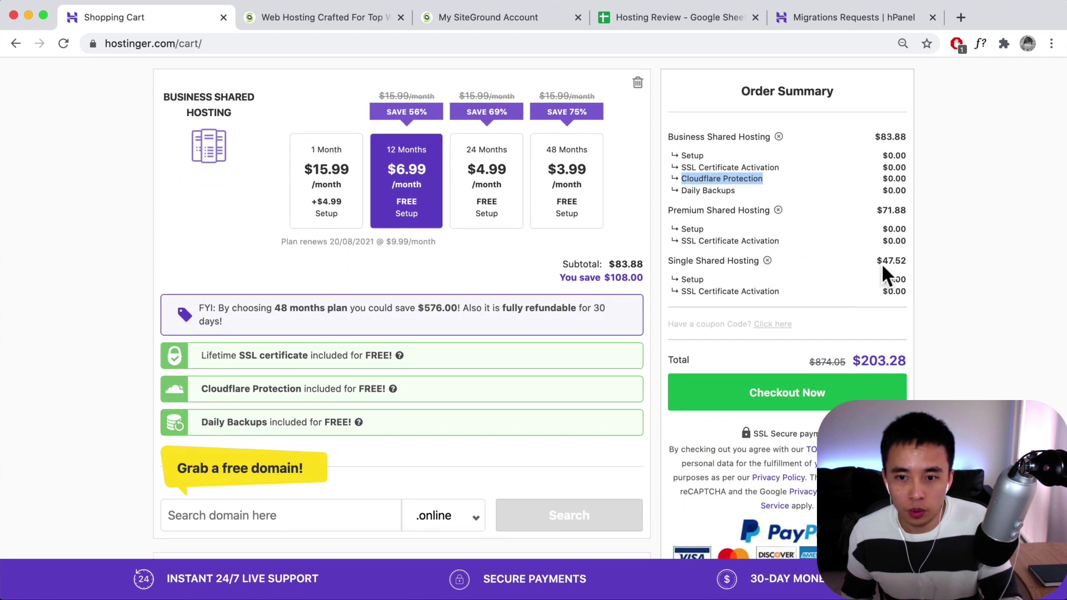
left_click_drag(884, 260, 905, 260)
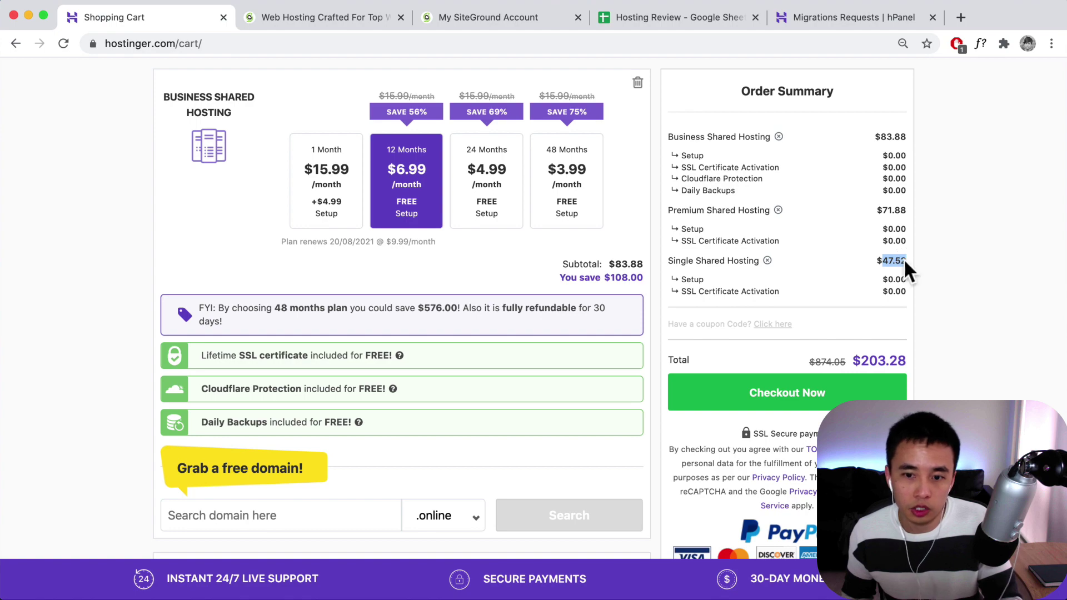
scroll(430, 345, "down", 7)
scroll(431, 343, "up", 9)
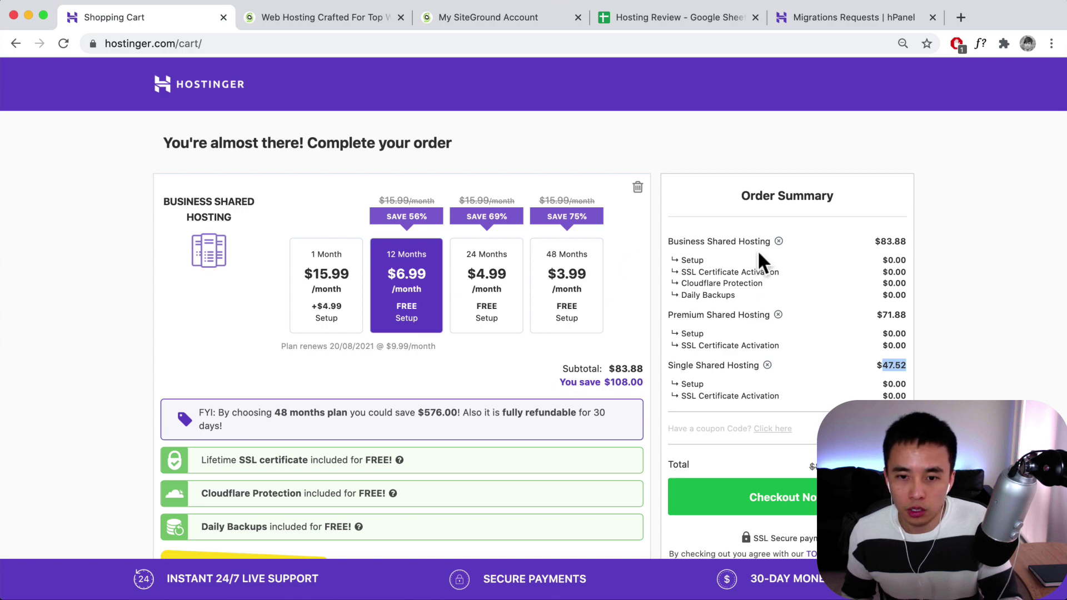
left_click(778, 315)
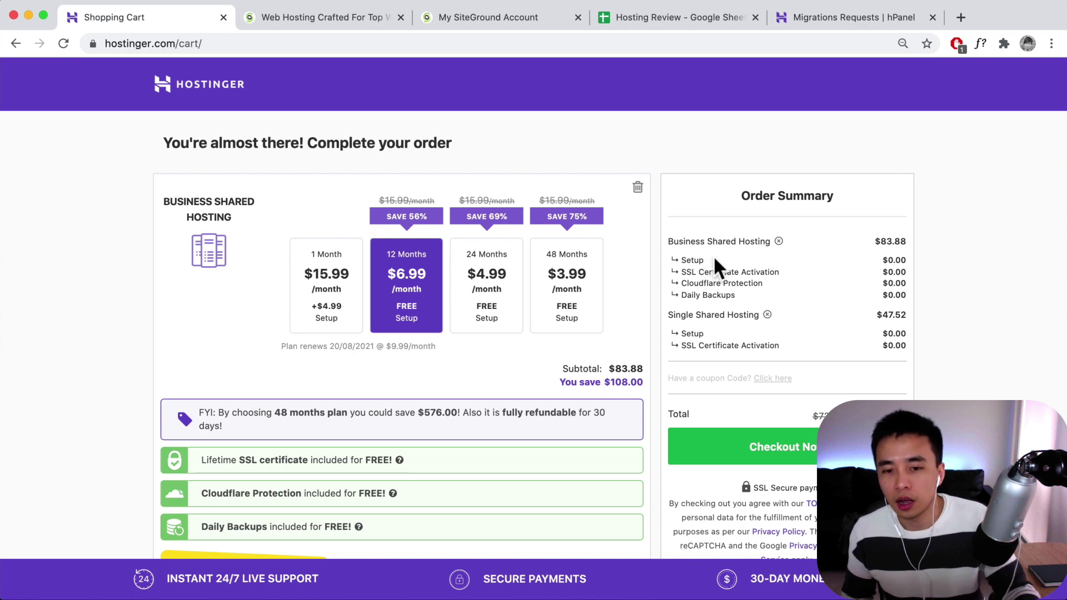
left_click(766, 315)
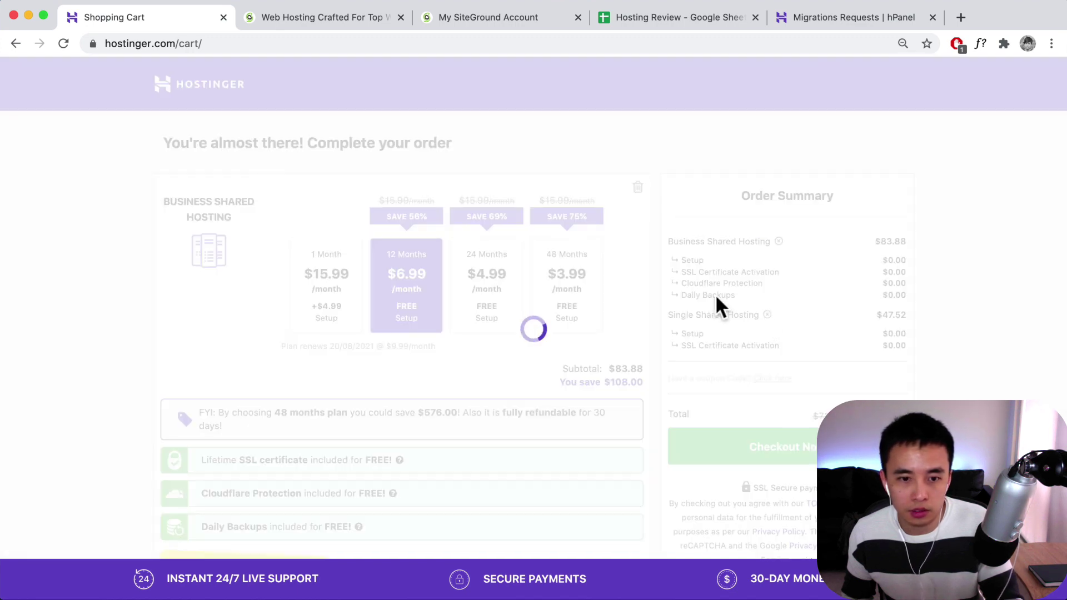
- Apply the coupon code and move Business Shared Hosting to the 48-month term at $3.71/month
left_click(321, 305)
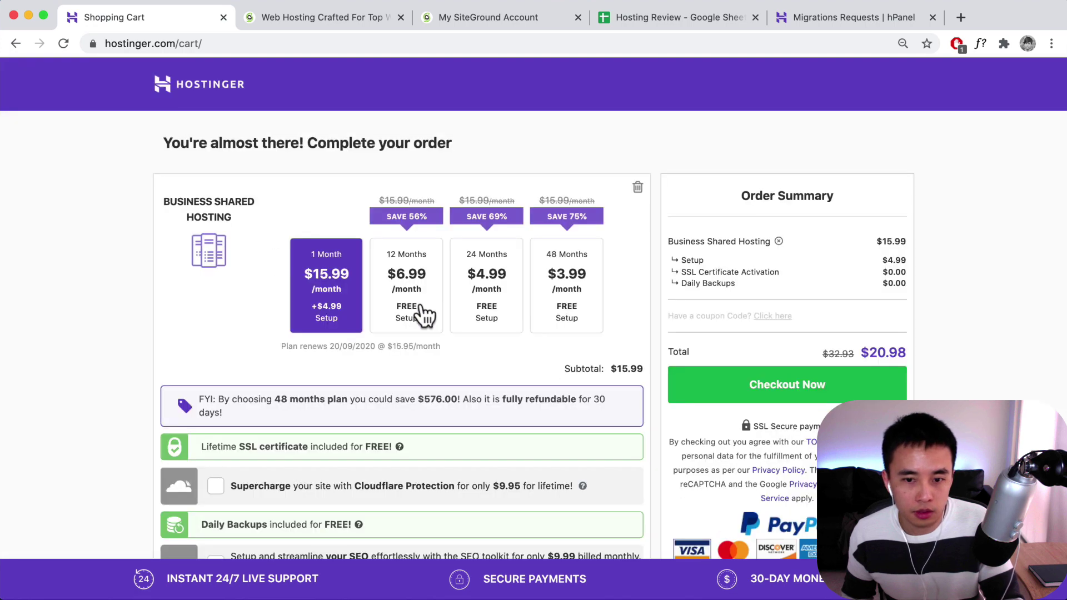
left_click(770, 316)
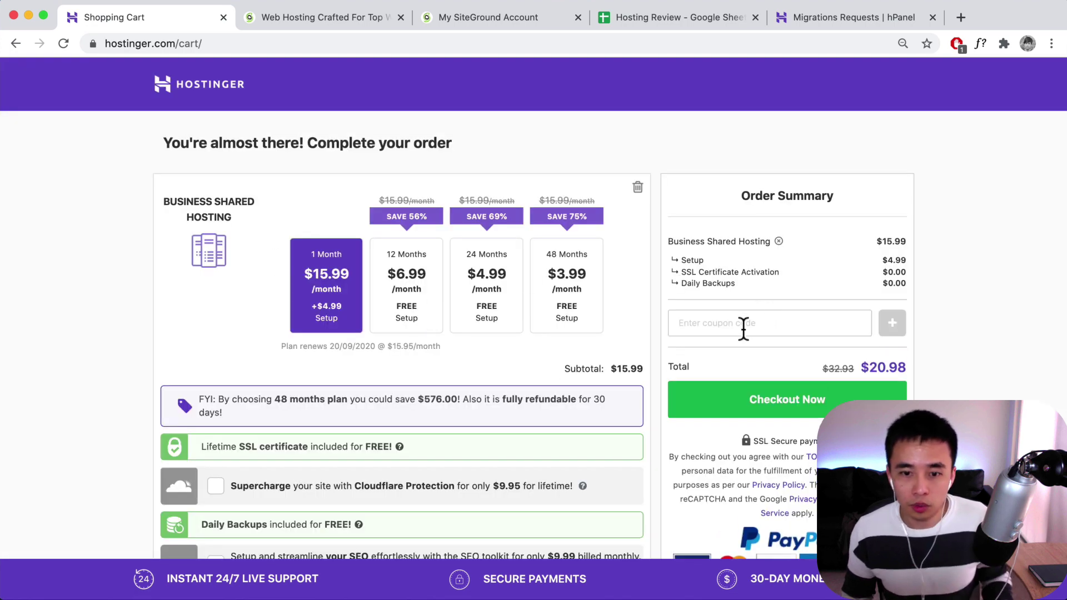
left_click(743, 328)
type("HOGANCHUA")
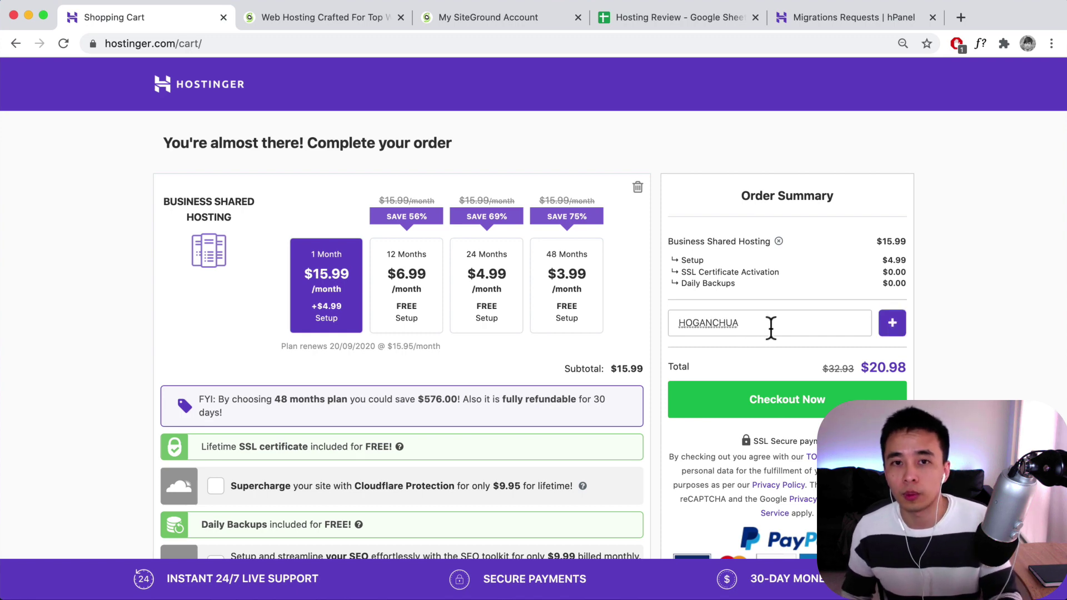
left_click(893, 325)
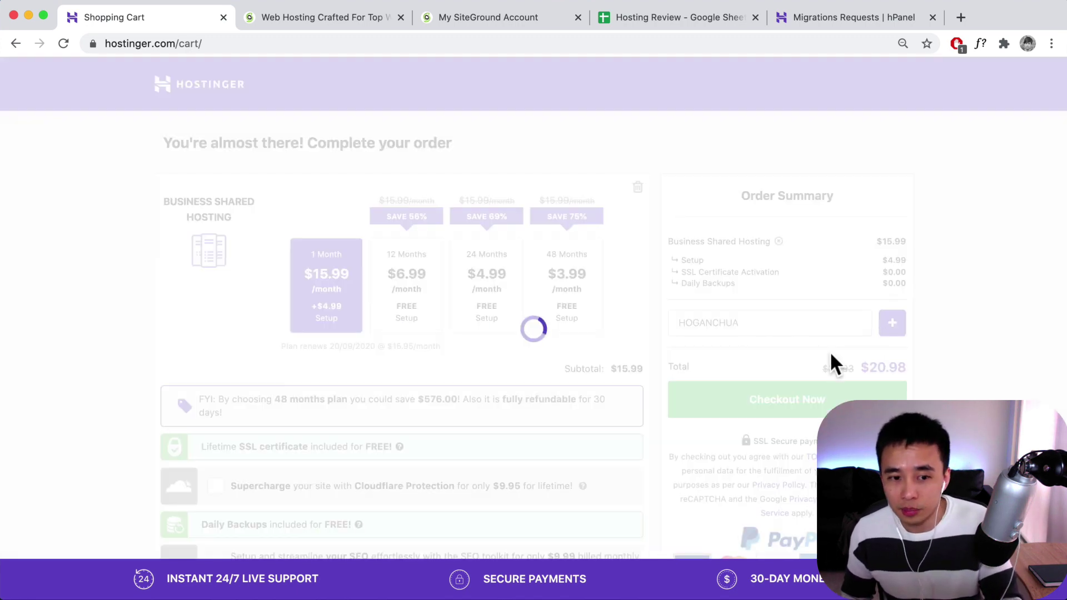
left_click(420, 270)
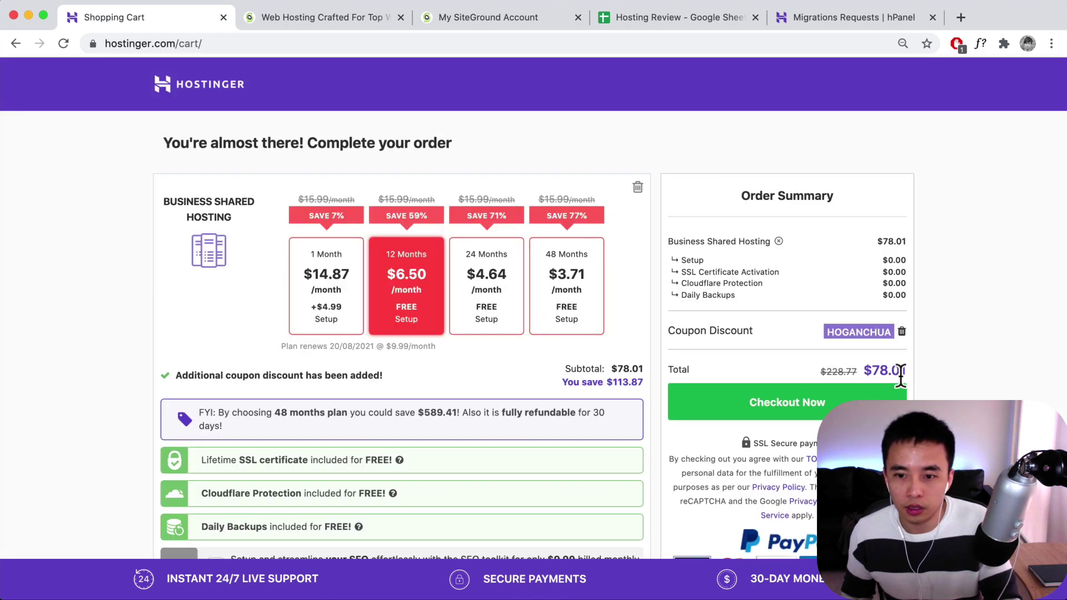
left_click(568, 297)
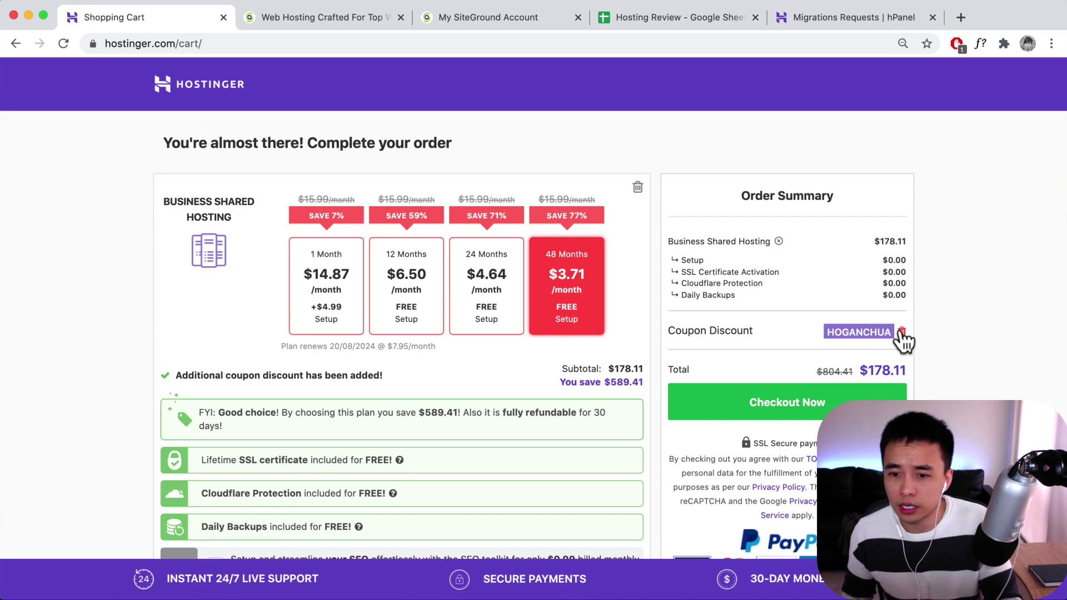
- Claim a free .online domain name and add $5.00 privacy protection, totalling $183.29
scroll(344, 342, "down", 4)
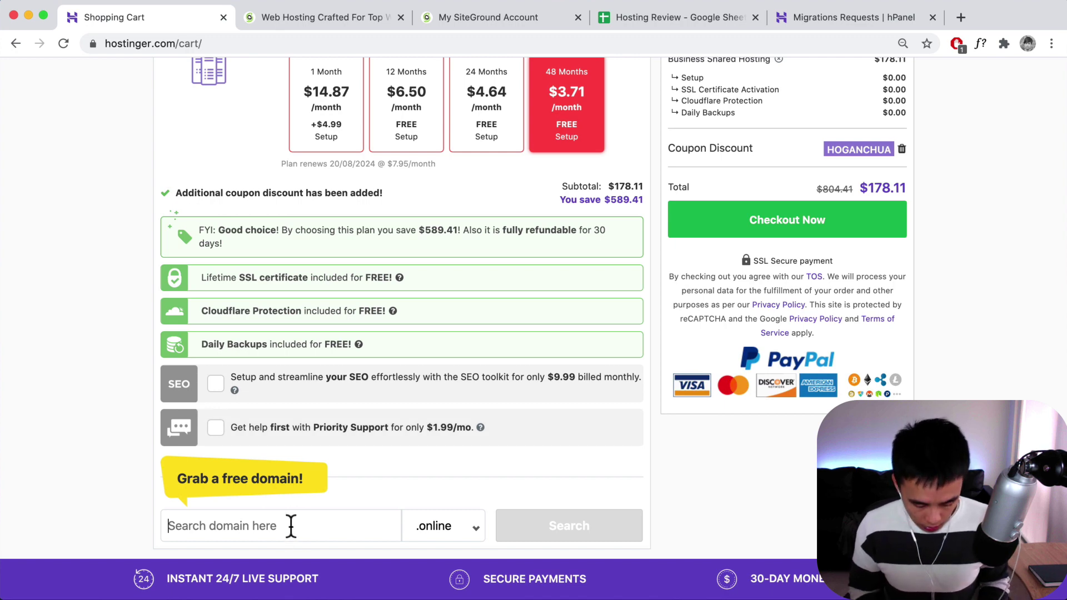
type("hoganreview123")
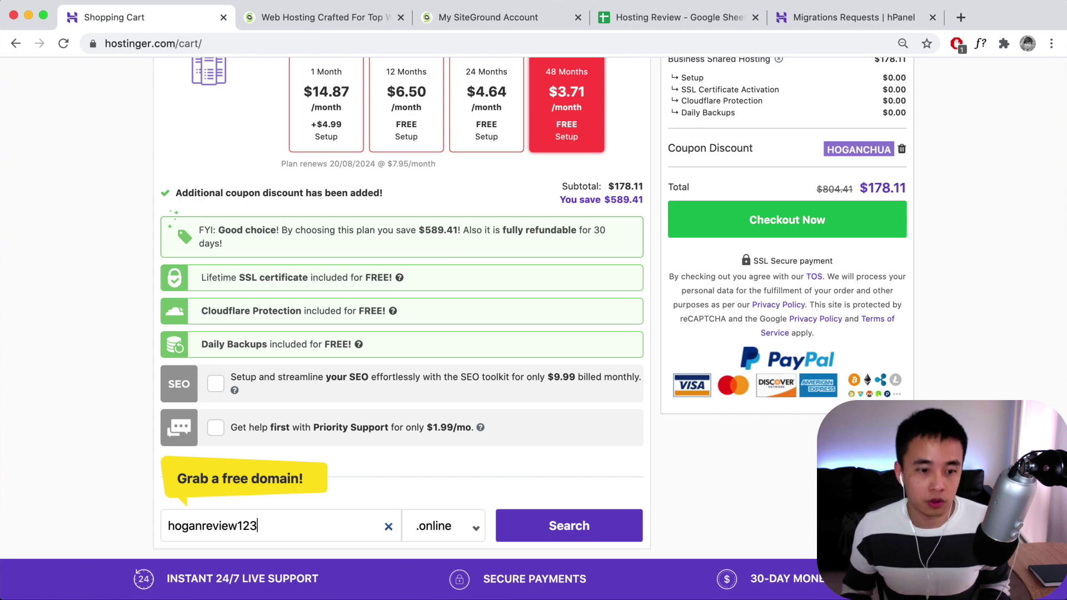
left_click(548, 531)
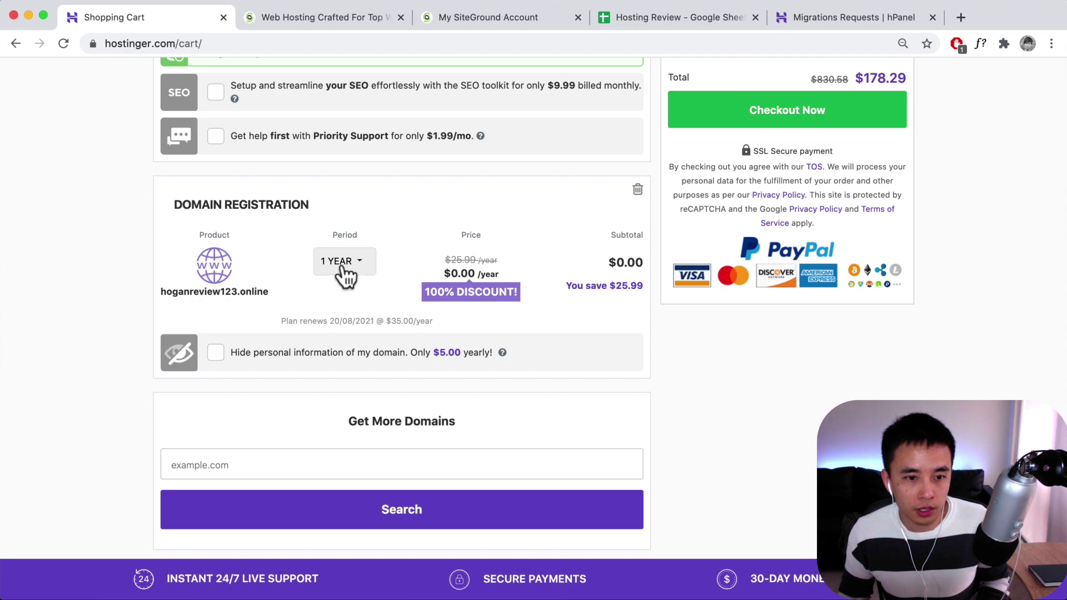
left_click(218, 351)
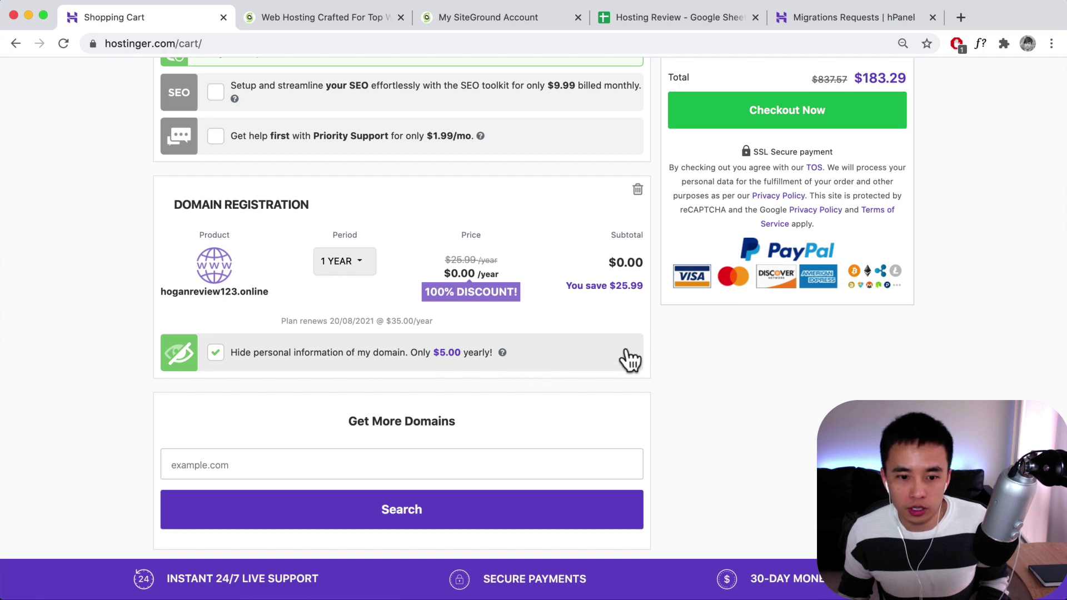
scroll(628, 359, "up", 2)
scroll(628, 350, "up", 6)
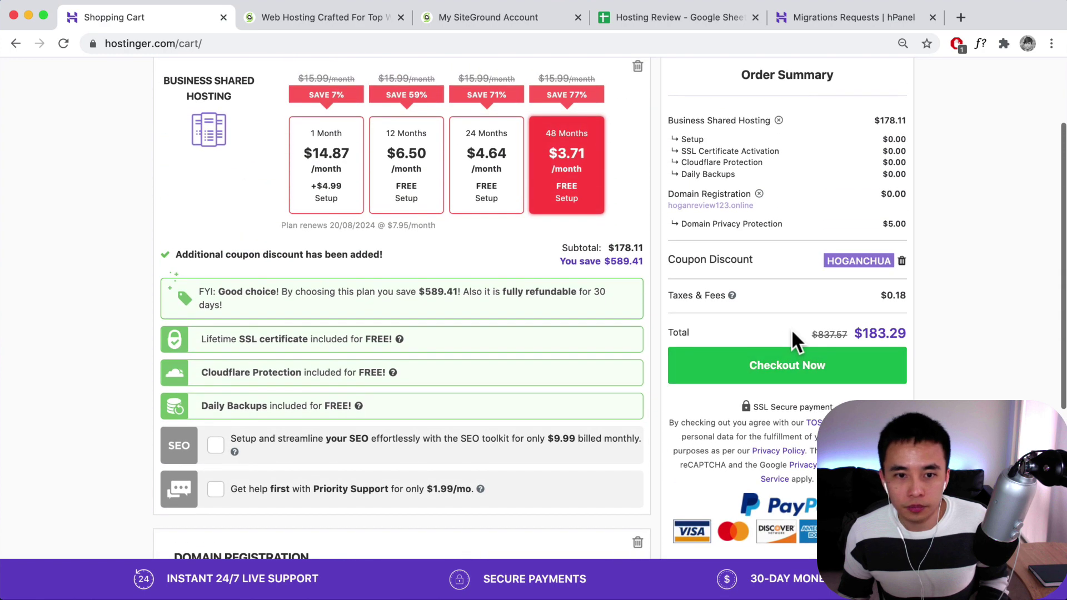
- Switch to the 1-month plan, check out, and create the account with the user's e-mail address
left_click(334, 231)
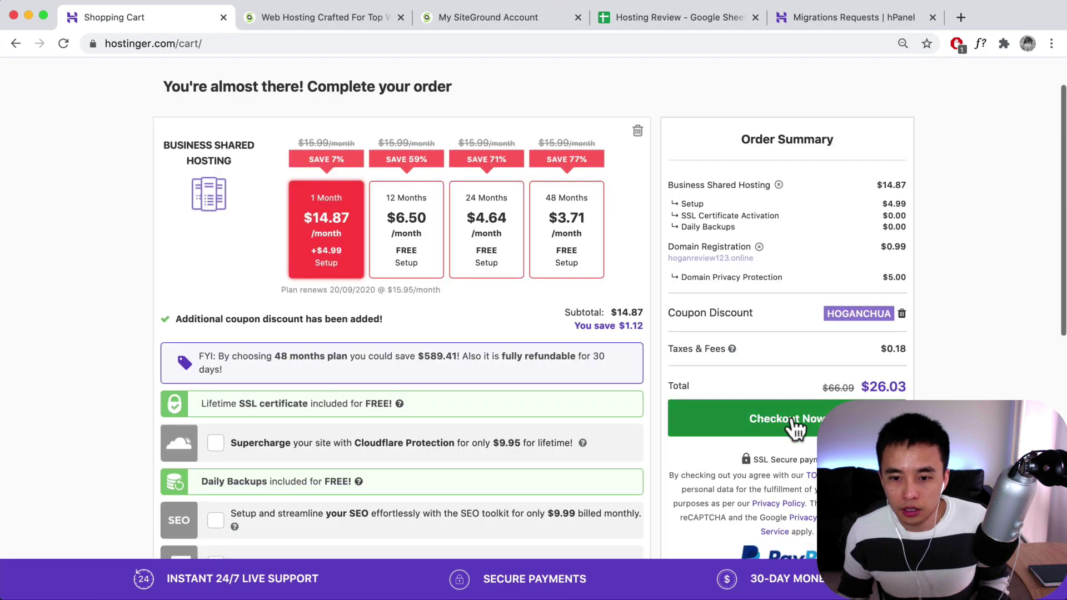
left_click(767, 417)
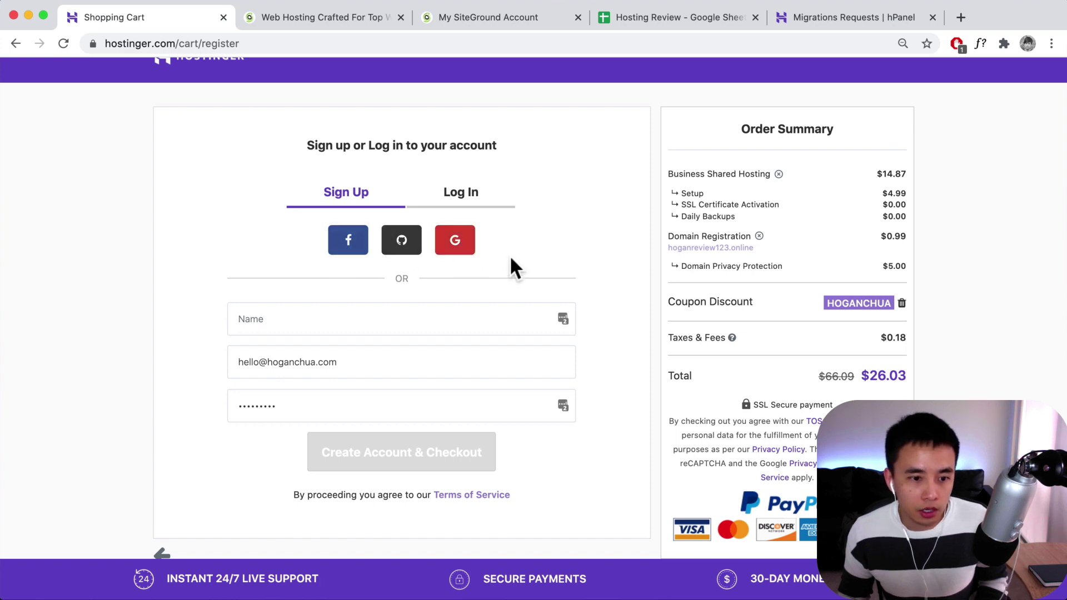
triple_click(374, 364)
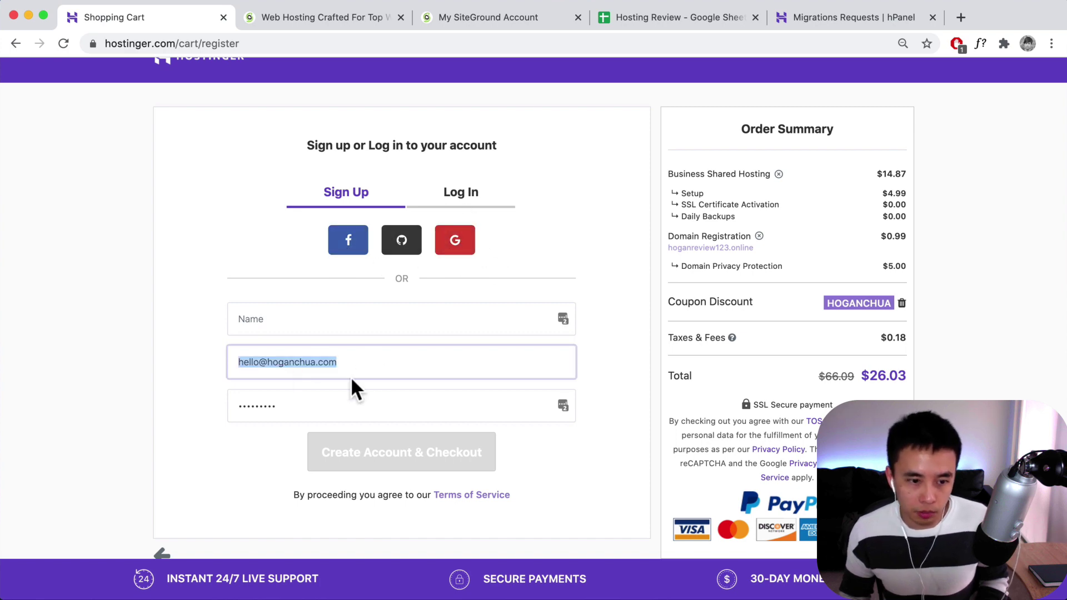
type("admin@")
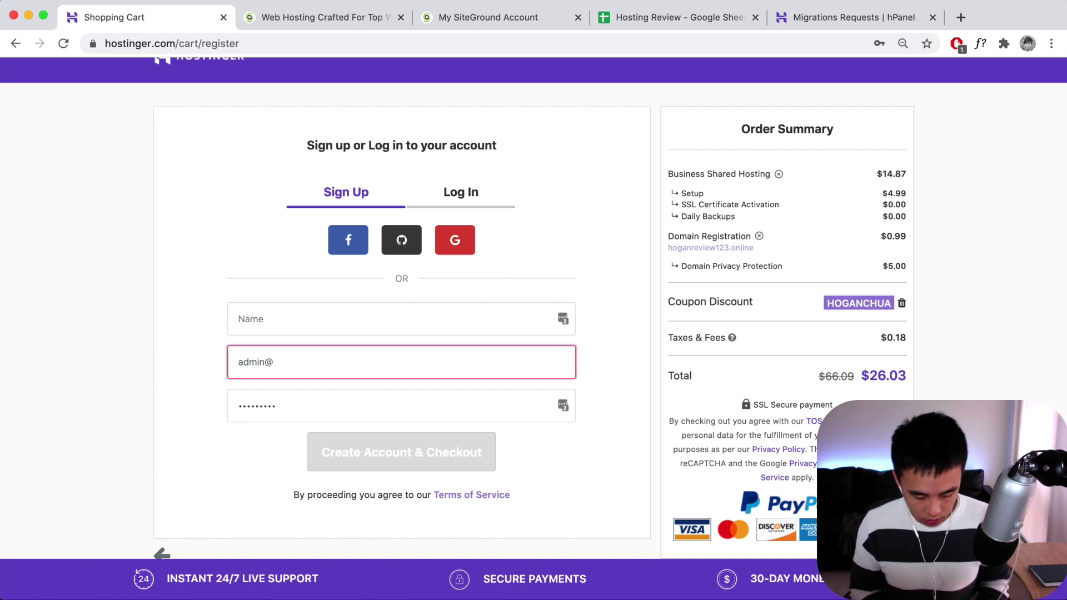
left_click(555, 409)
left_click(422, 459)
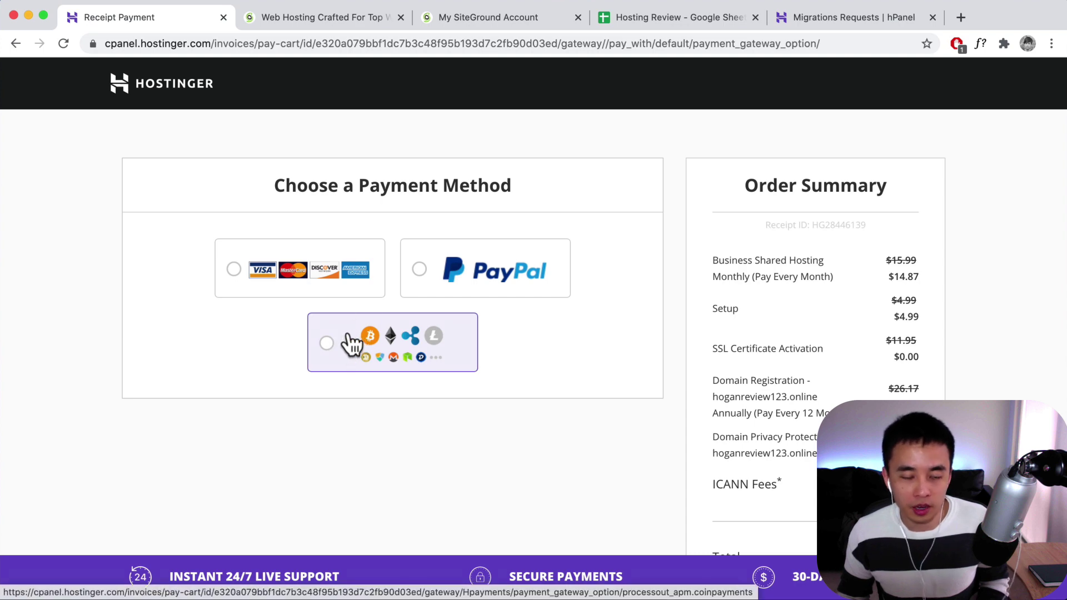
- Pay for the order with PayPal
left_click(418, 279)
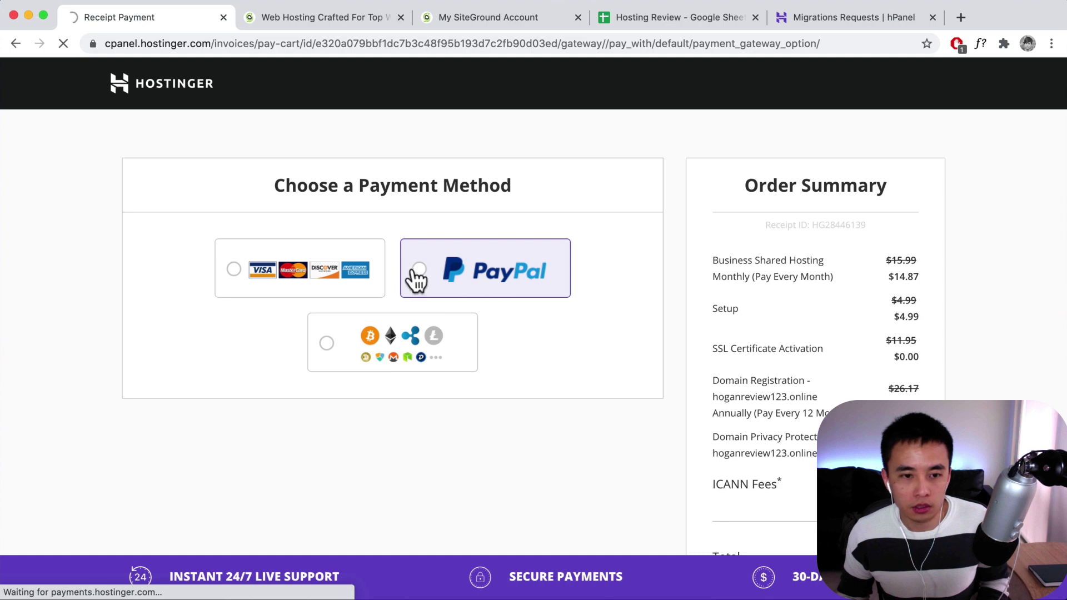
left_click(441, 315)
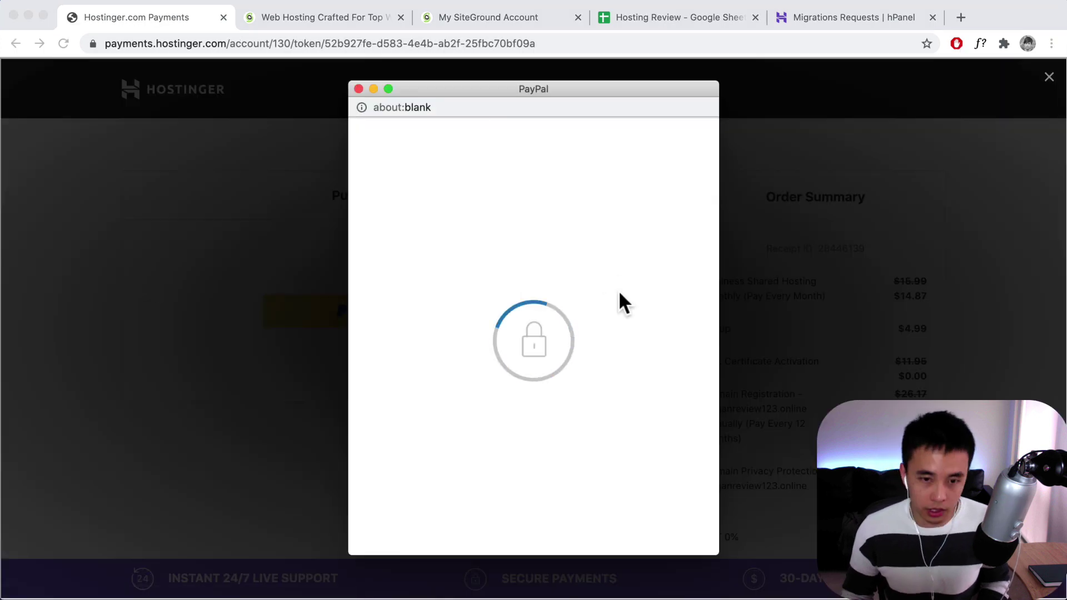
left_click(543, 381)
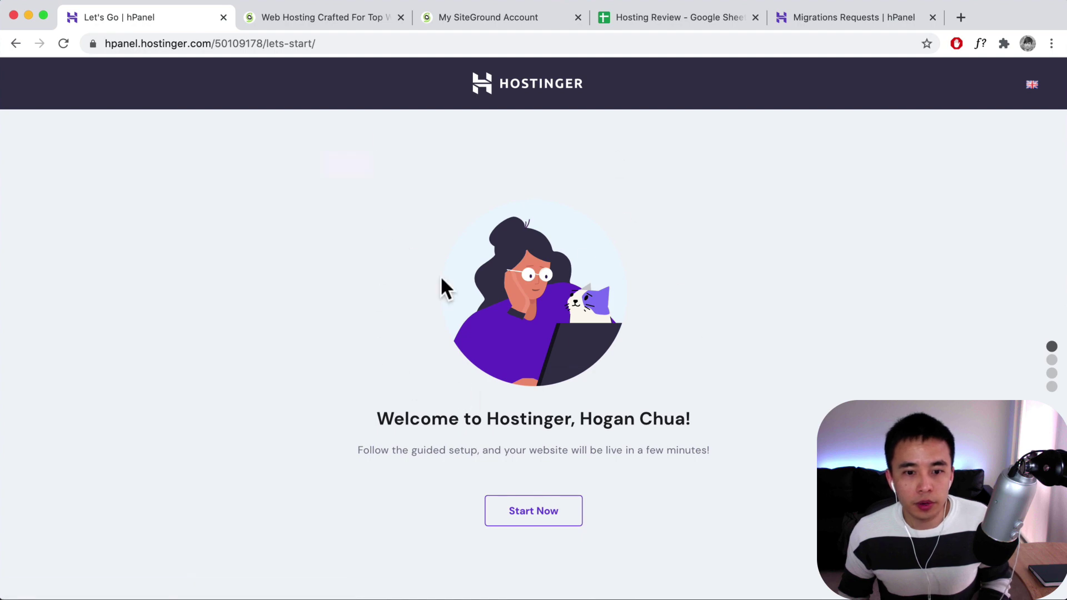
- Start the guided setup and register the suggested .online domain with the owner's contact details
left_click(528, 517)
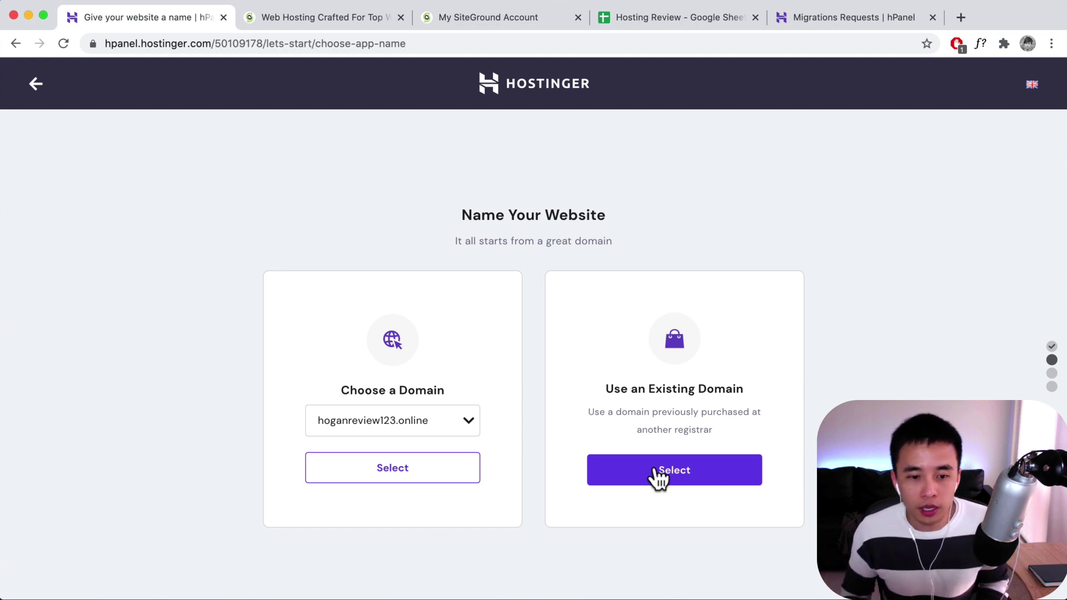
left_click(415, 473)
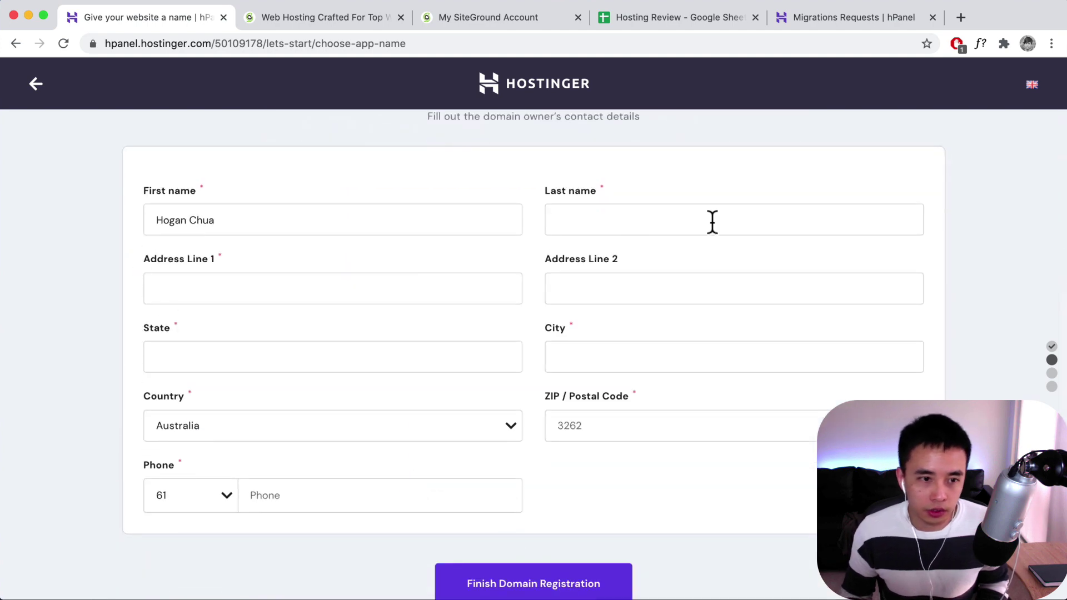
left_click_drag(214, 222, 186, 219)
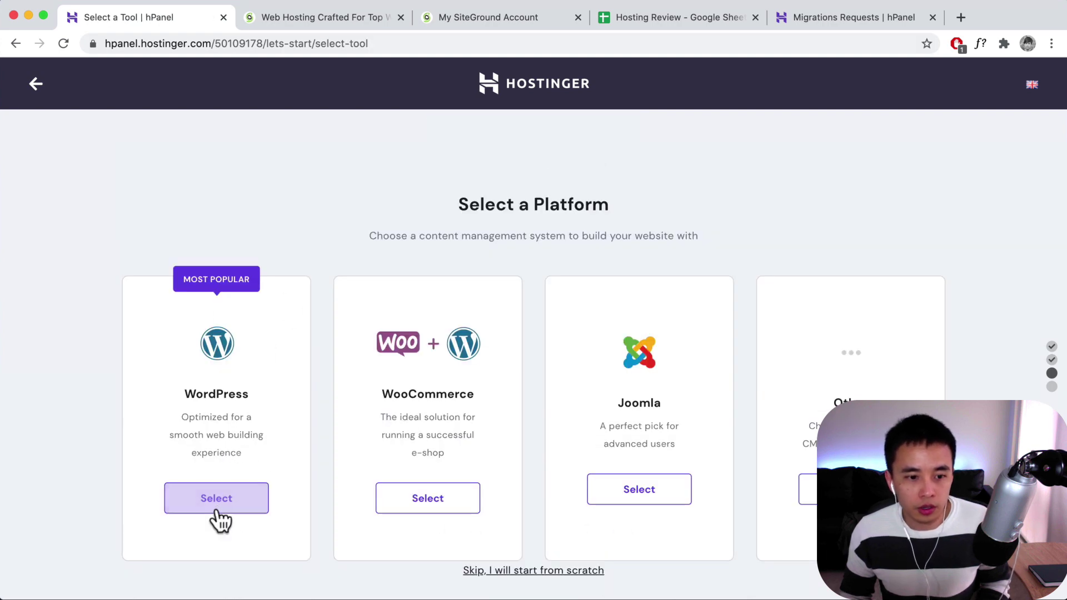
- Pick WordPress as the platform, set the admin account password, and continue
left_click(221, 501)
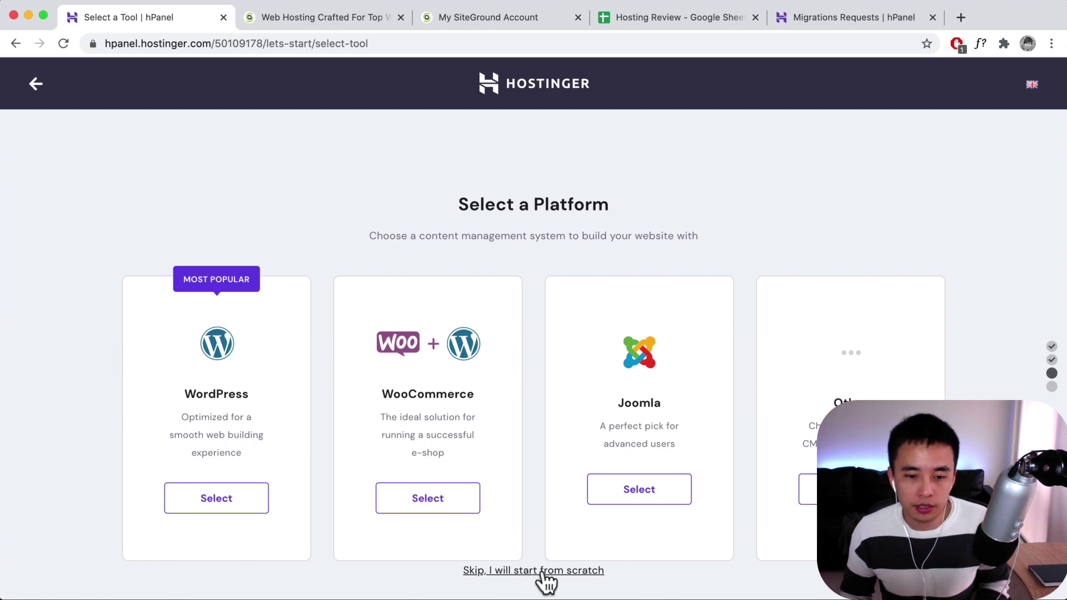
left_click(194, 513)
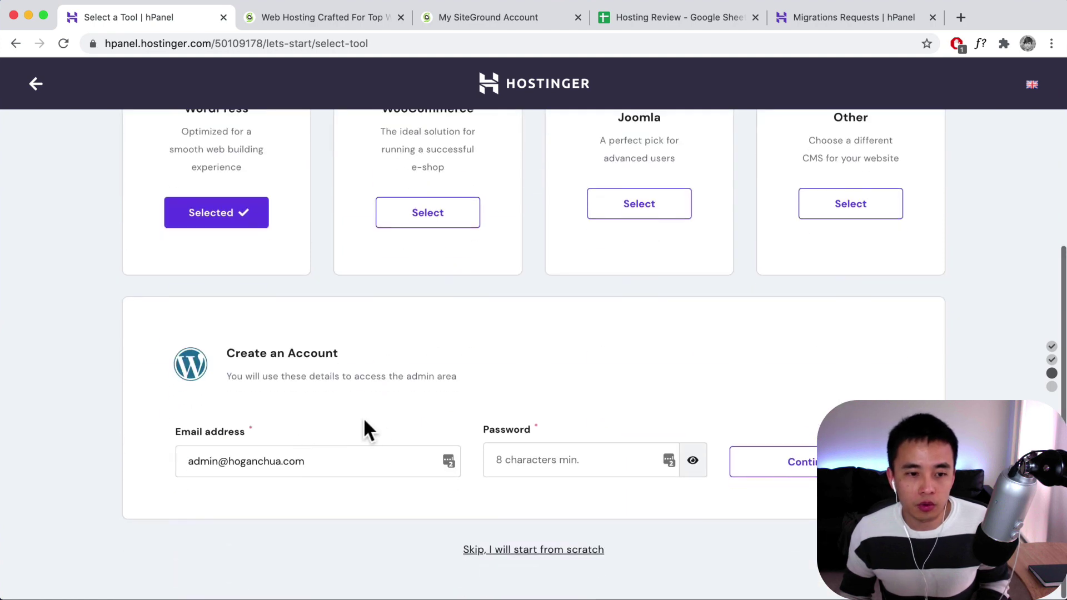
left_click_drag(305, 461, 190, 460)
left_click(552, 458)
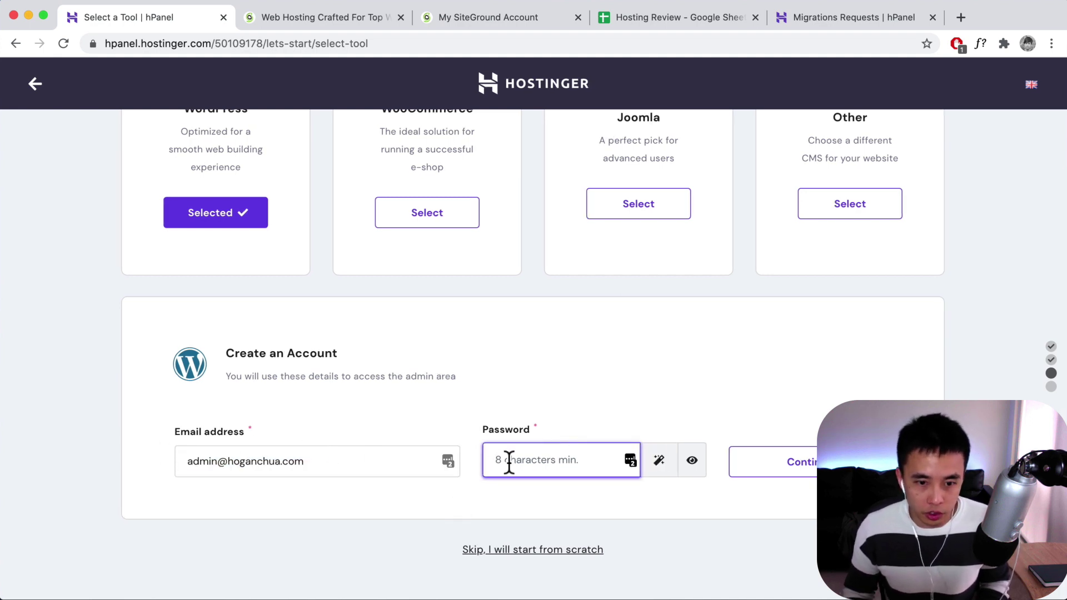
type("••")
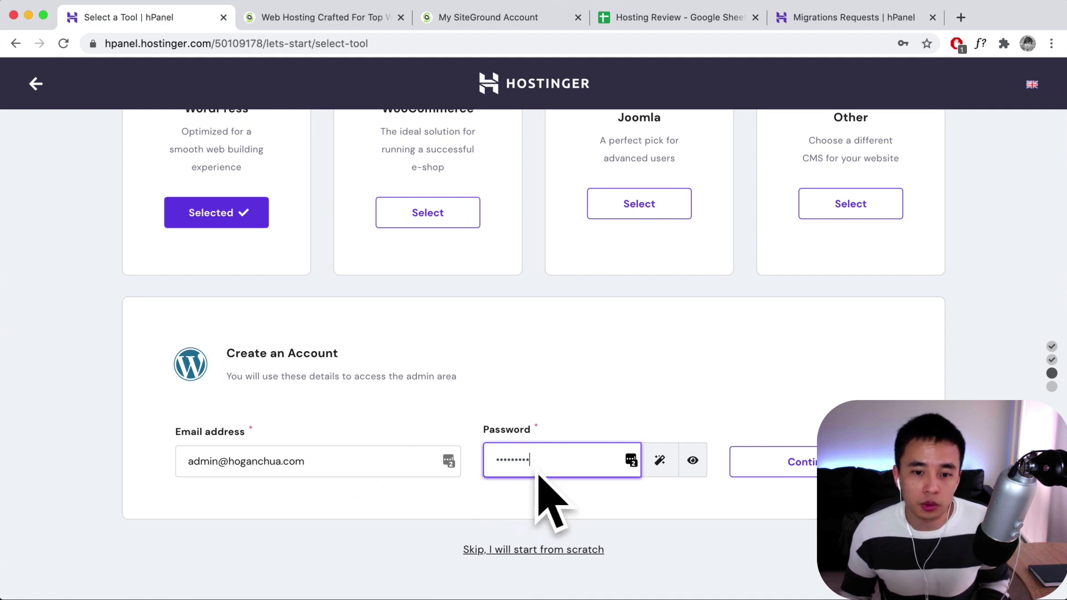
left_click(575, 497)
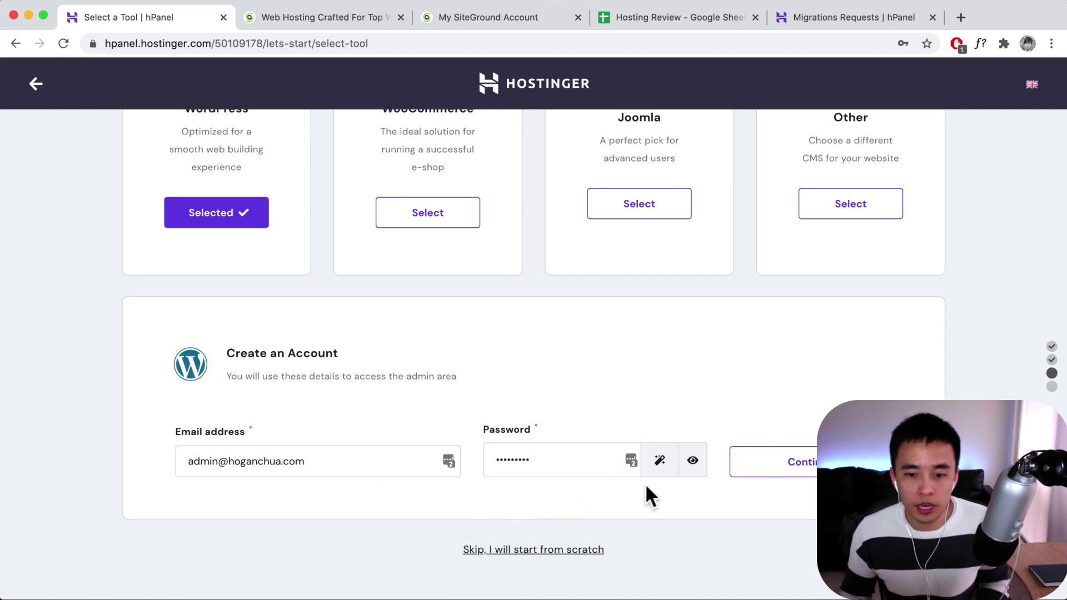
left_click(786, 469)
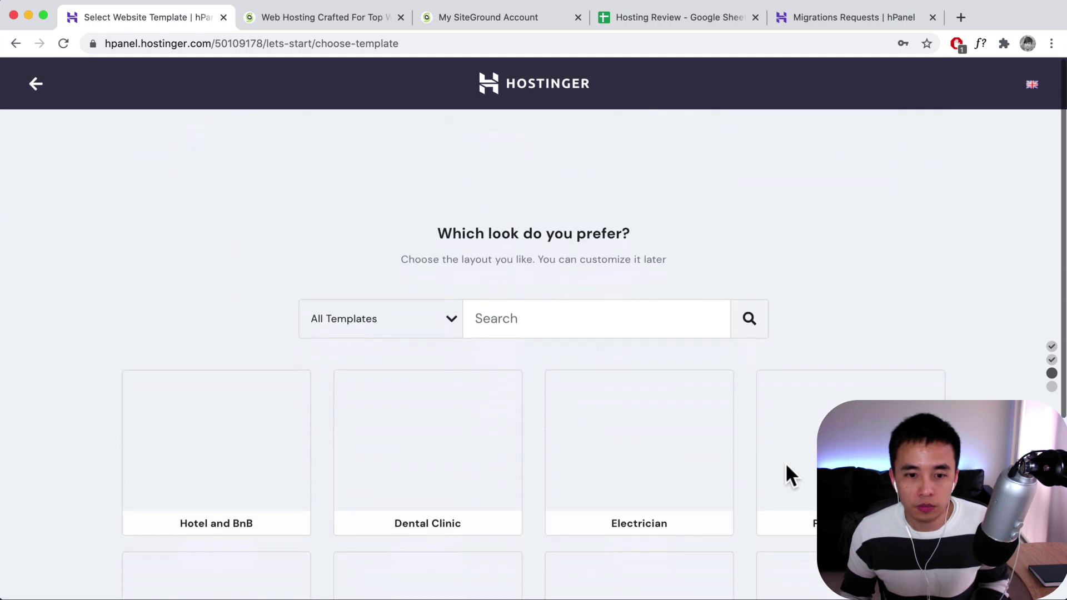
- Browse the template gallery and load more template designs
scroll(558, 403, "down", 3)
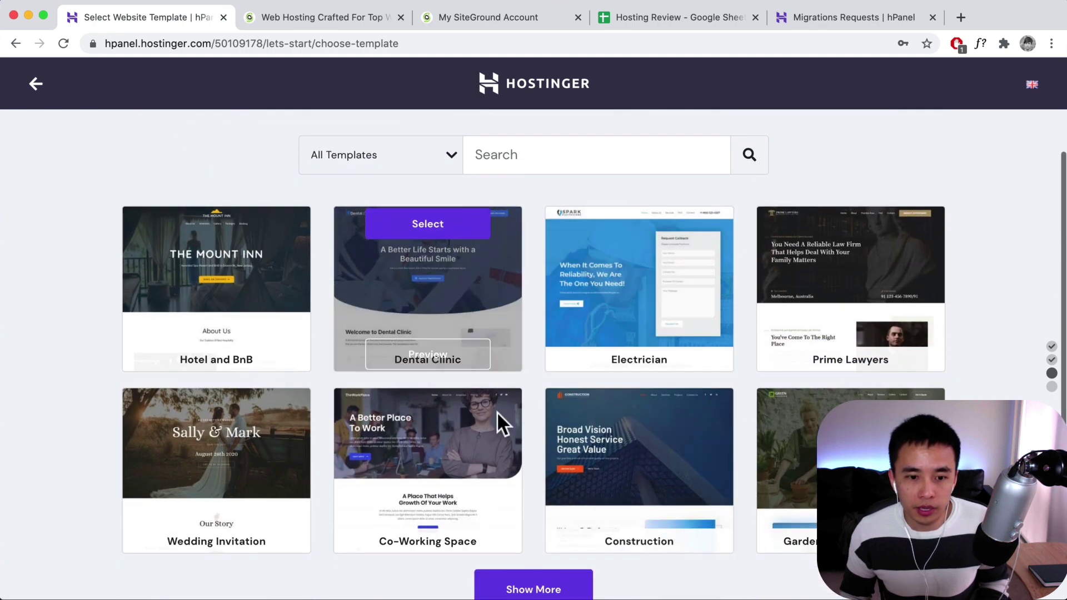
scroll(509, 439, "down", 2)
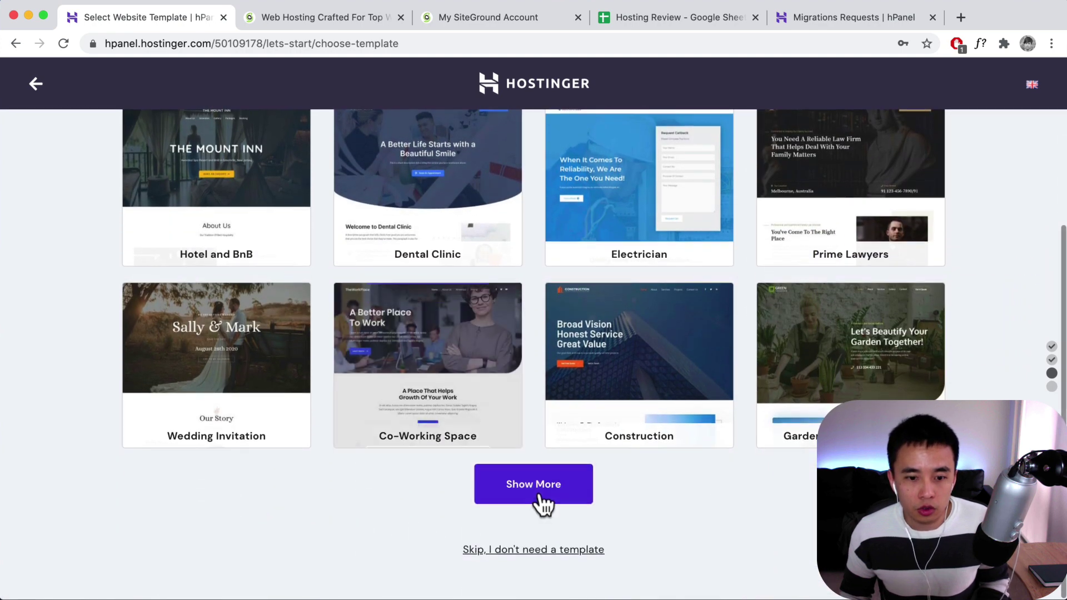
left_click(539, 498)
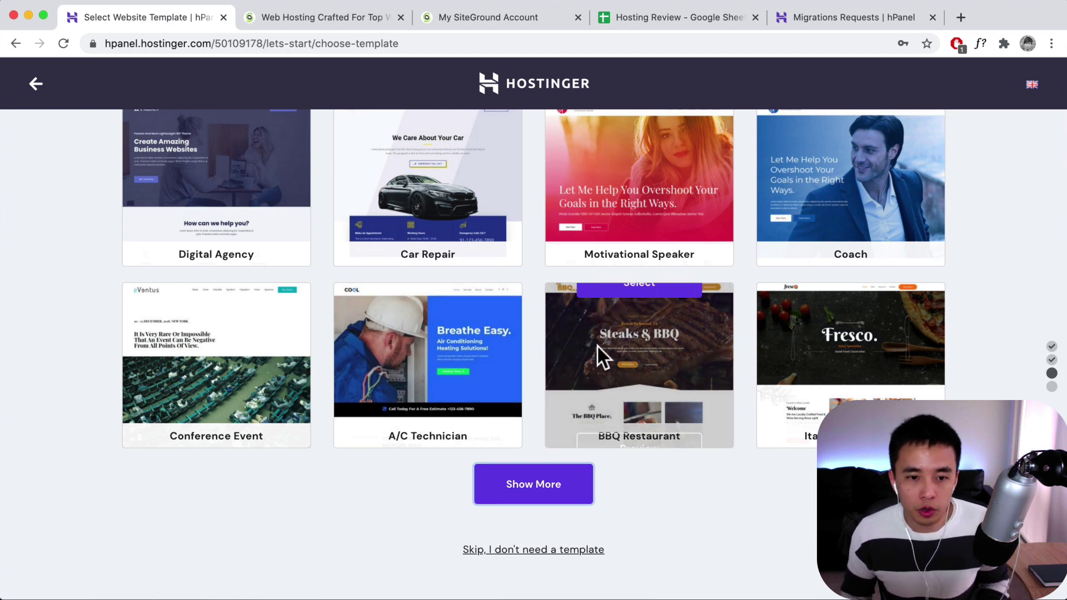
mouse_move(609, 373)
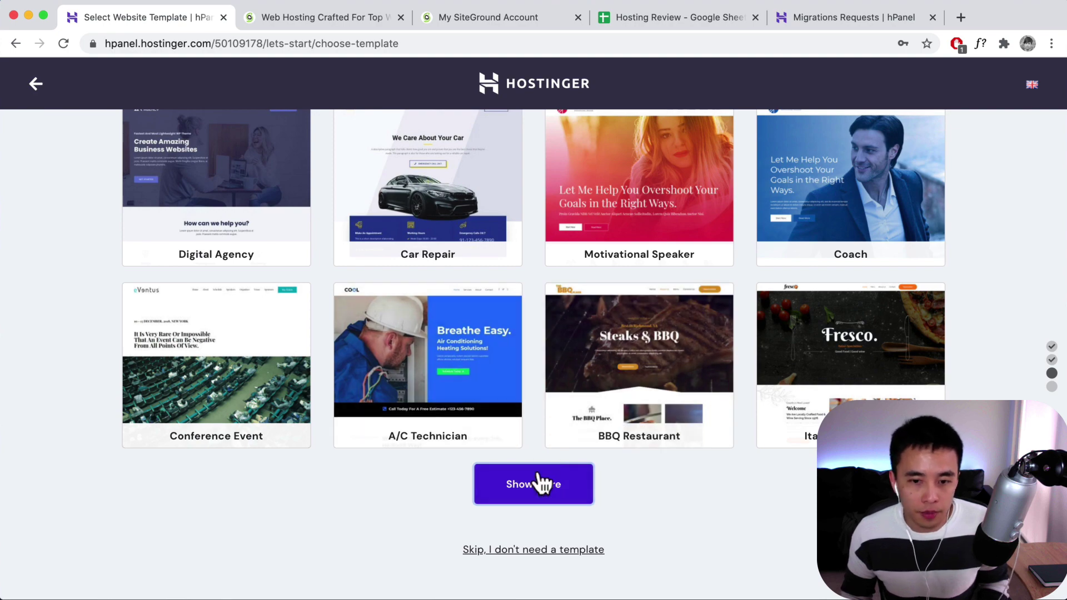
scroll(540, 445, "up", 3)
scroll(538, 436, "up", 10)
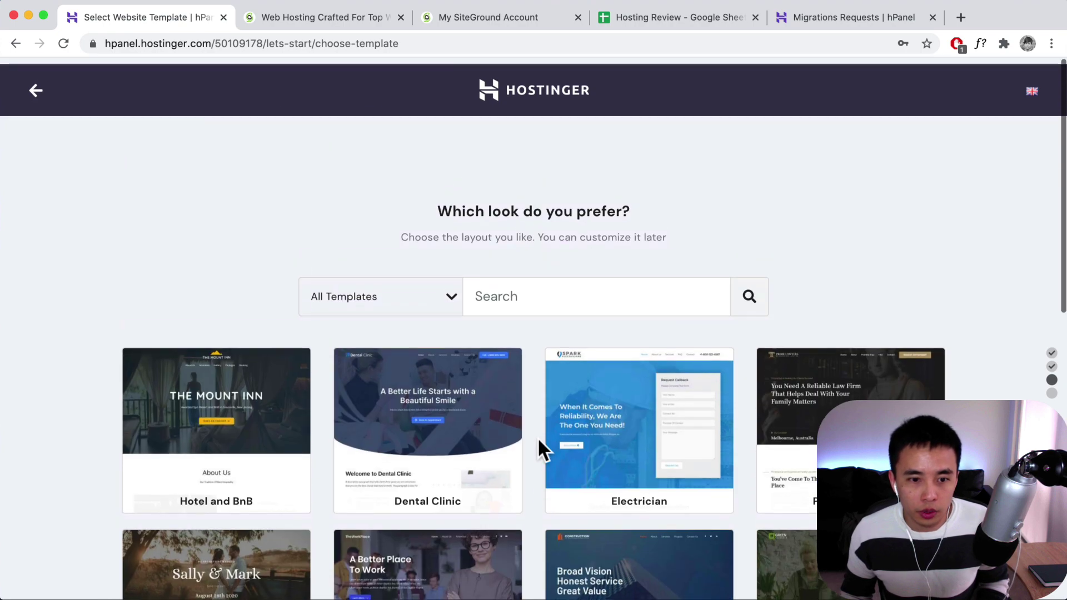
- Search templates for 'sierra' and select the Sierra Nature template
left_click(540, 292)
type("sierra")
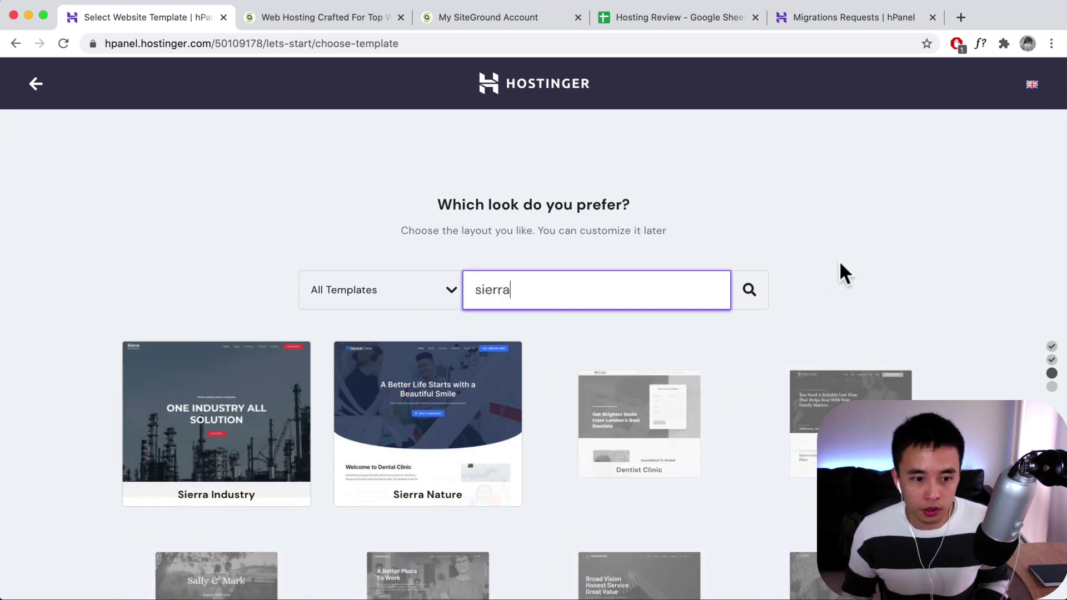
scroll(808, 300, "down", 2)
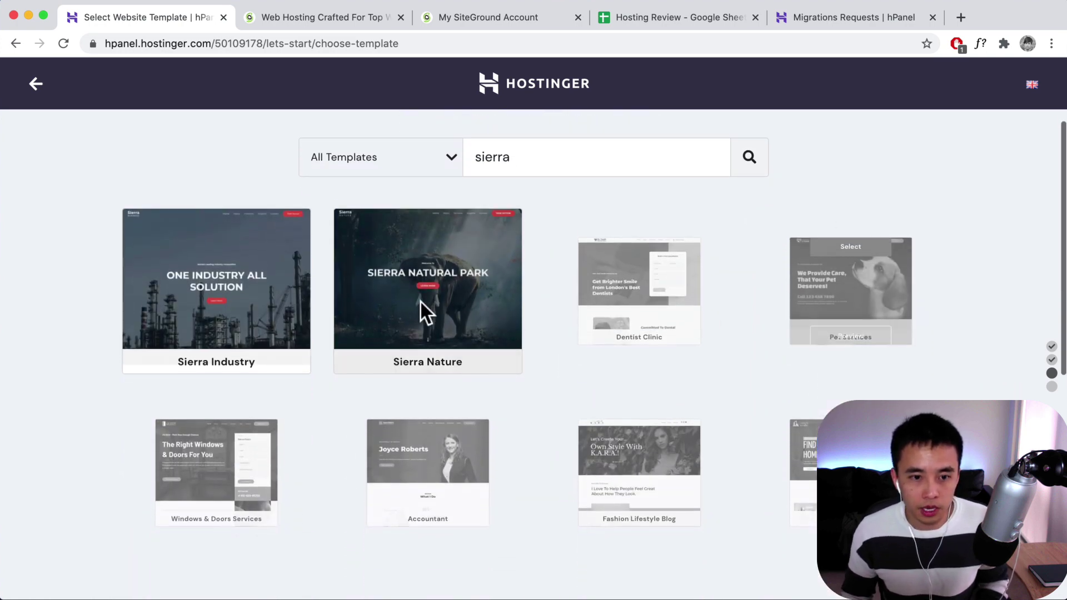
mouse_move(431, 281)
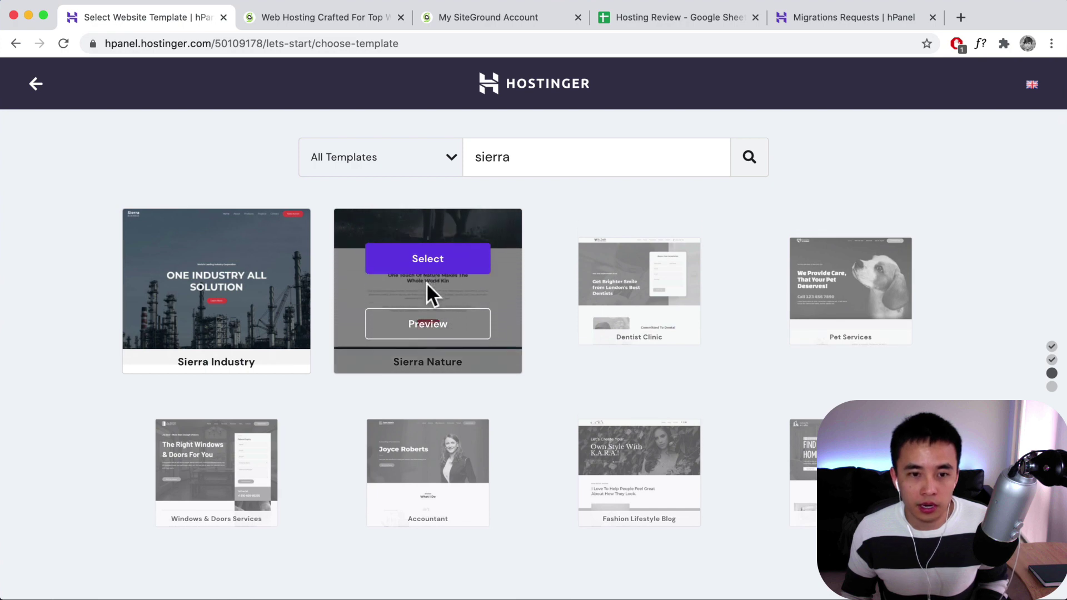
scroll(428, 290, "up", 1)
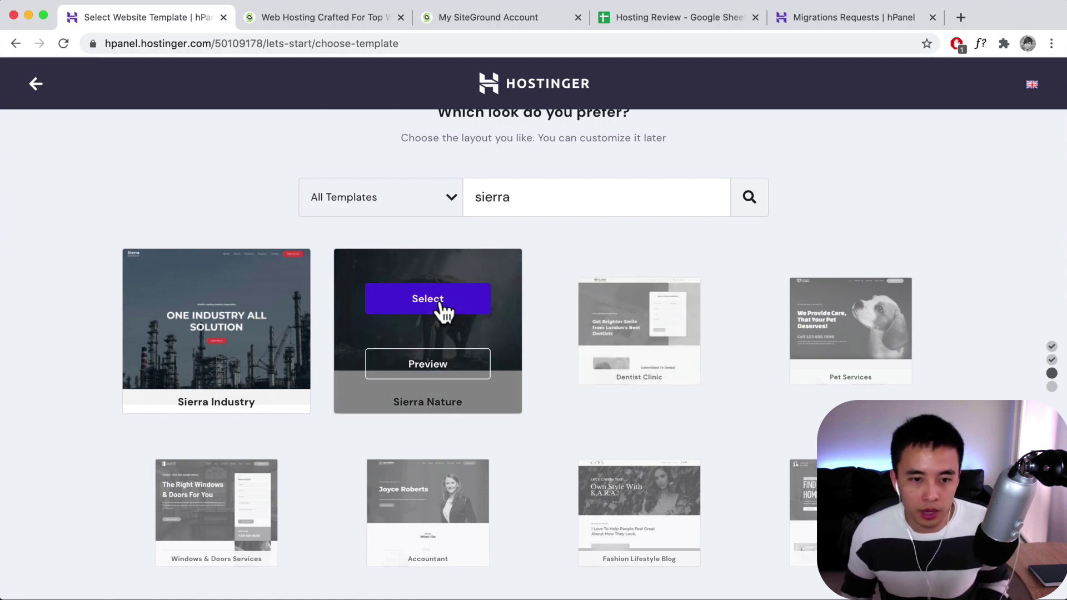
left_click(444, 300)
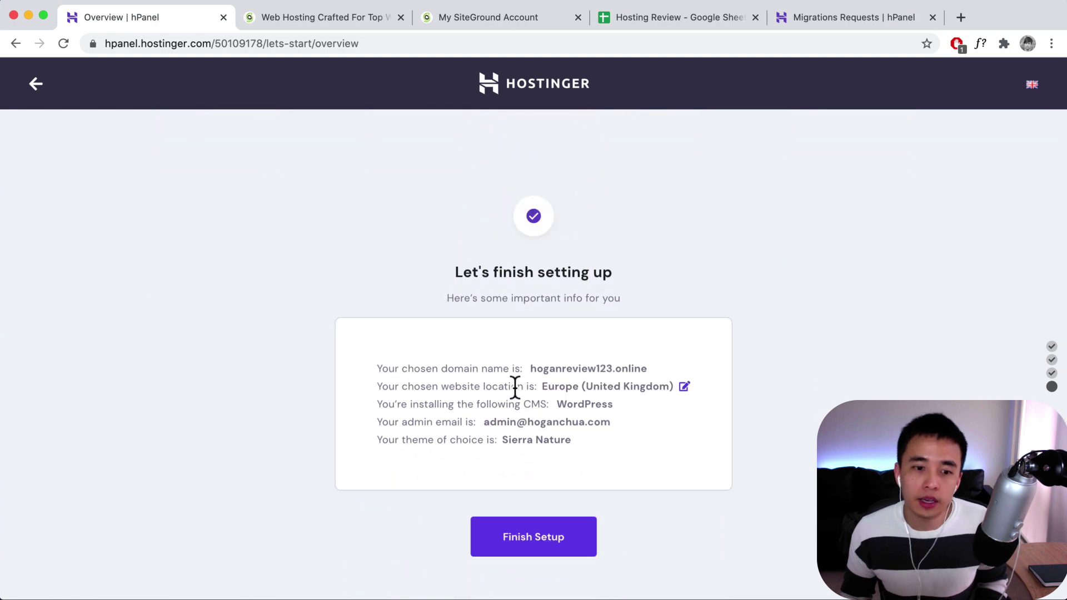
- Change the server location to Asia (Singapore) and finish the website setup
left_click_drag(534, 387, 373, 389)
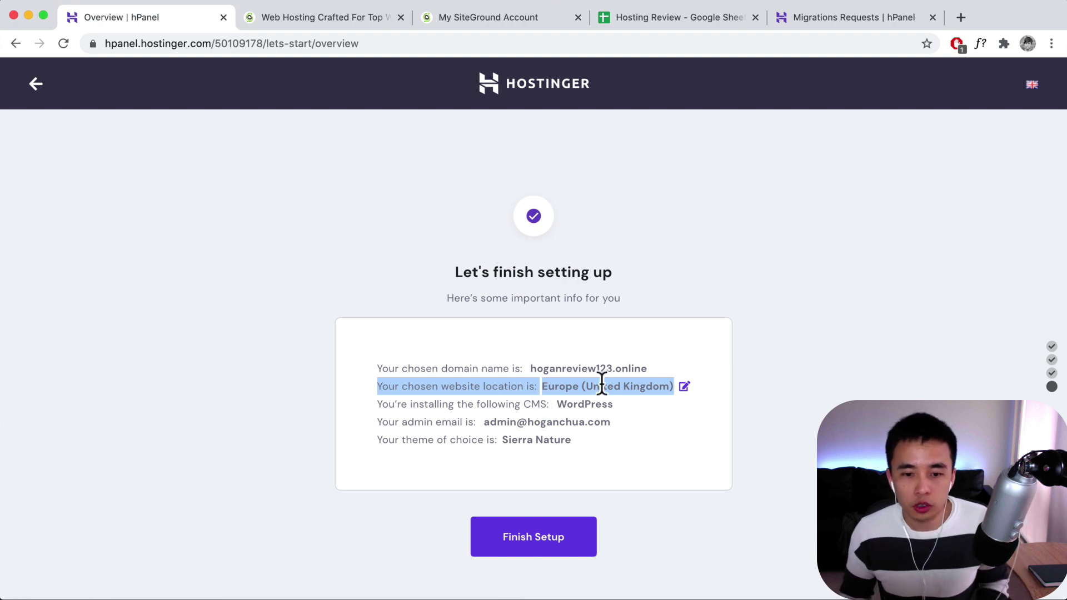
left_click(683, 387)
left_click(622, 325)
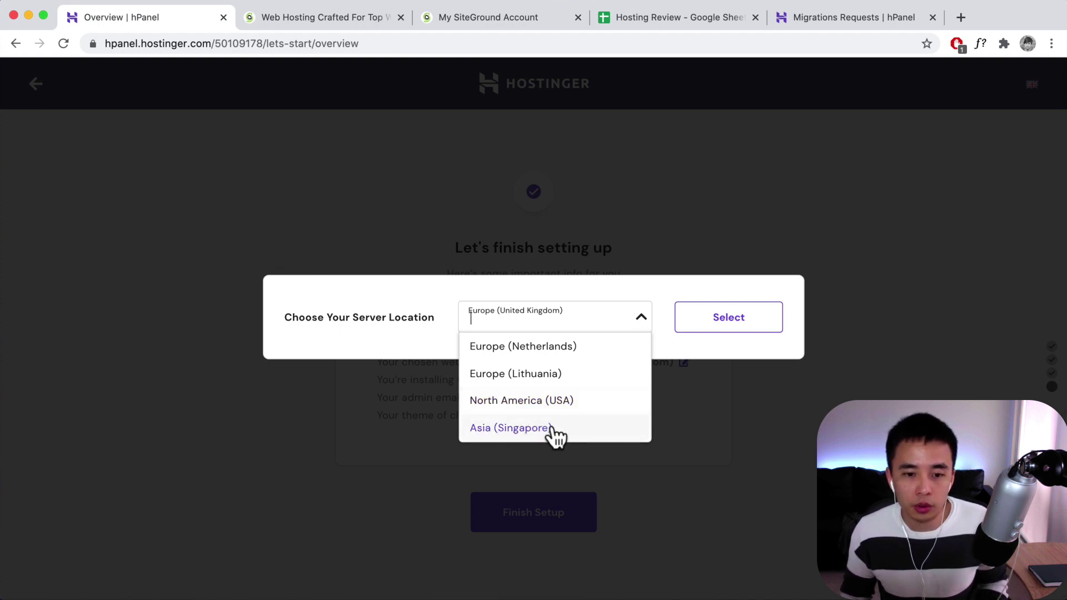
left_click(510, 429)
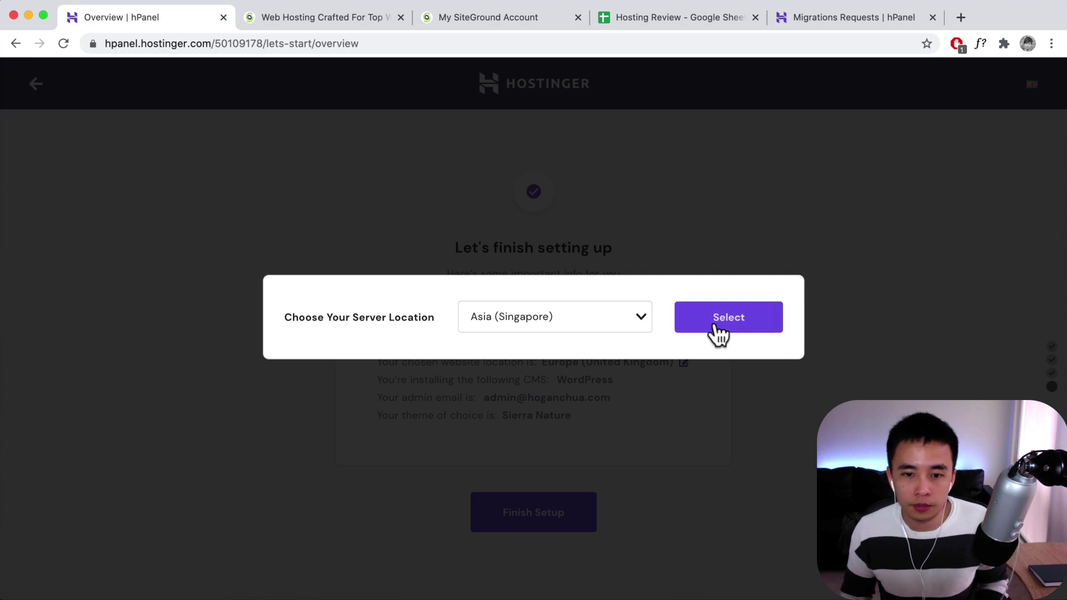
left_click(716, 328)
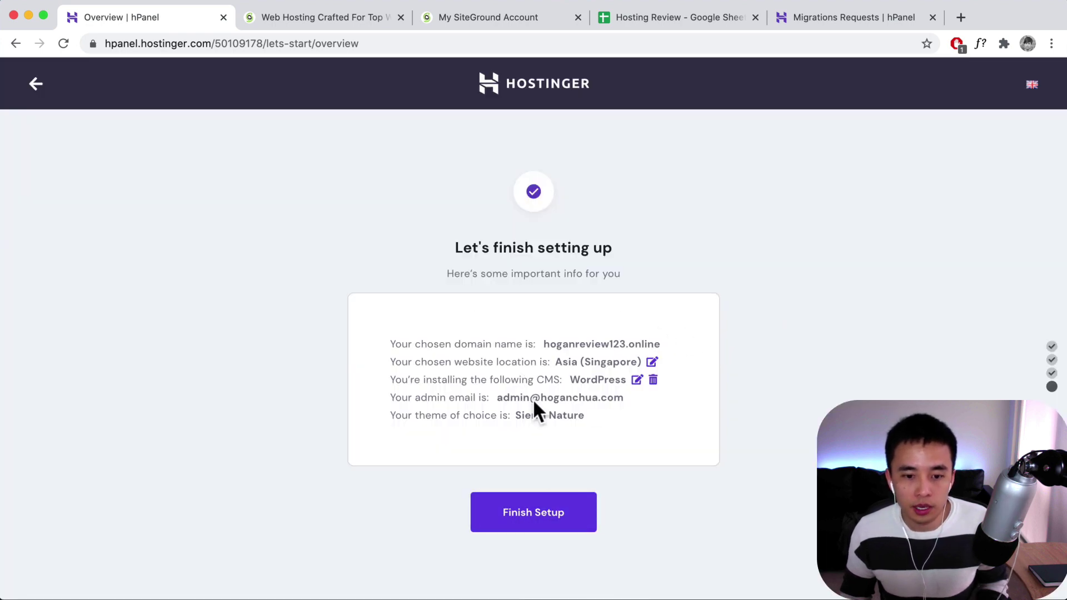
left_click(544, 522)
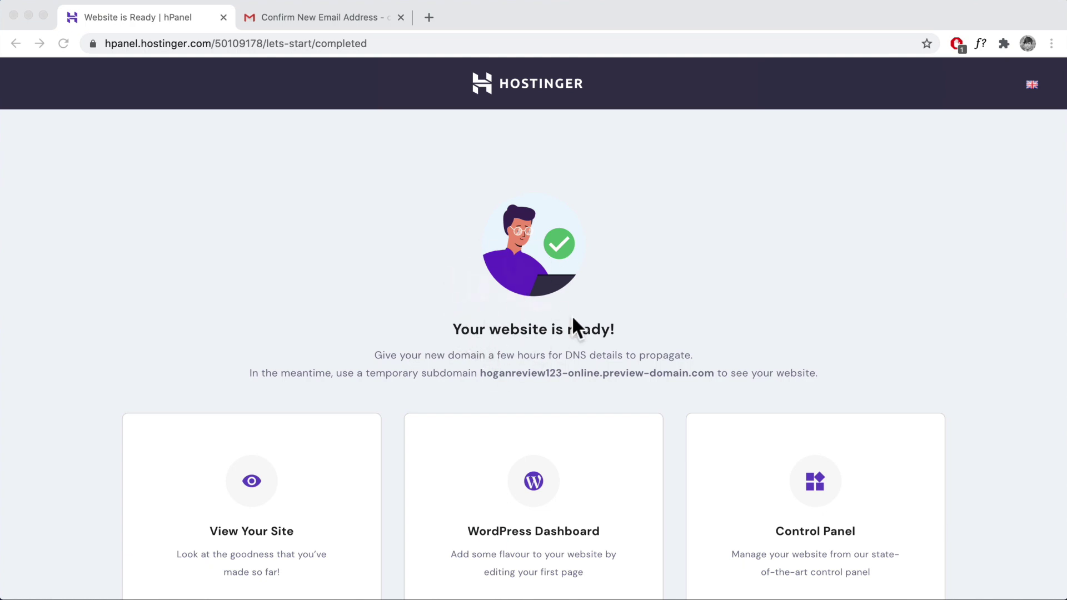
- Highlight the temporary preview subdomain, then open the finished website in a new tab
left_click(463, 358)
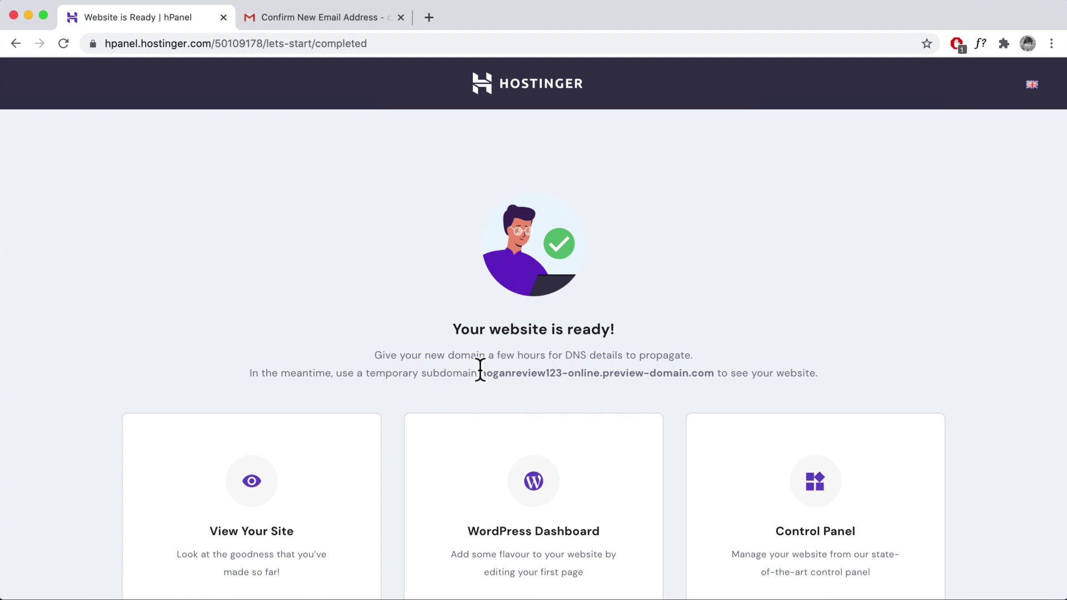
left_click_drag(481, 372, 715, 373)
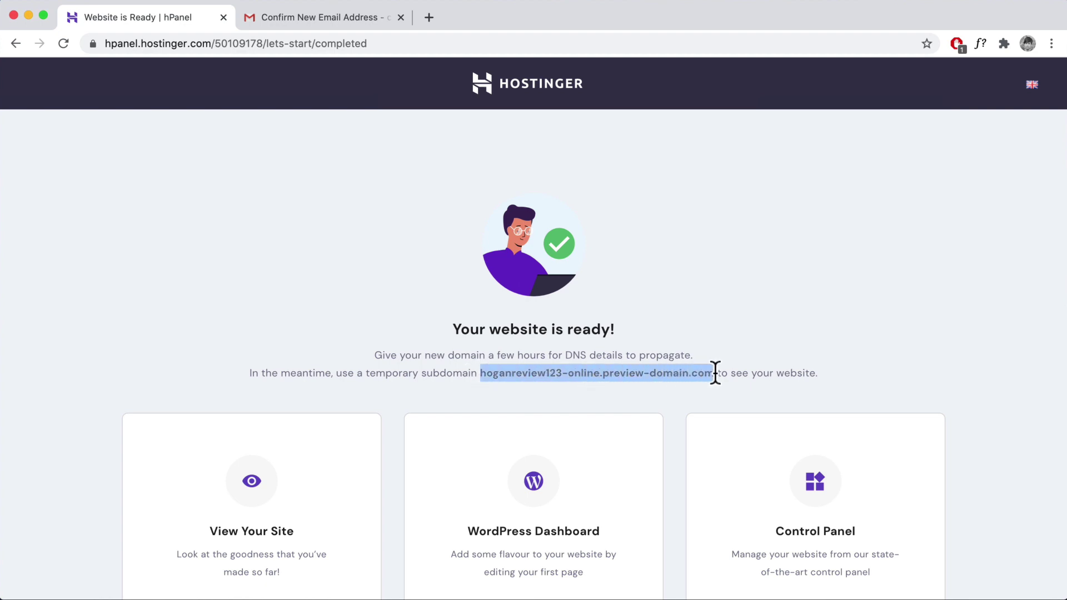
scroll(476, 412, "down", 3)
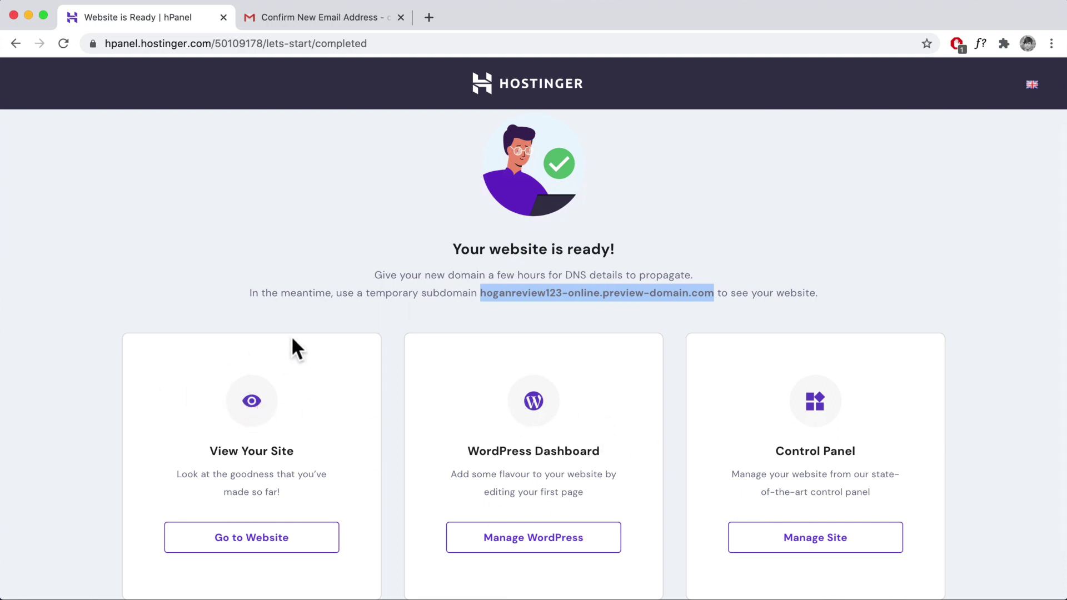
left_click(288, 312)
- Review the Sierra Nature site and its preview-domain address, then go back to the hPanel ready page
left_click(251, 538)
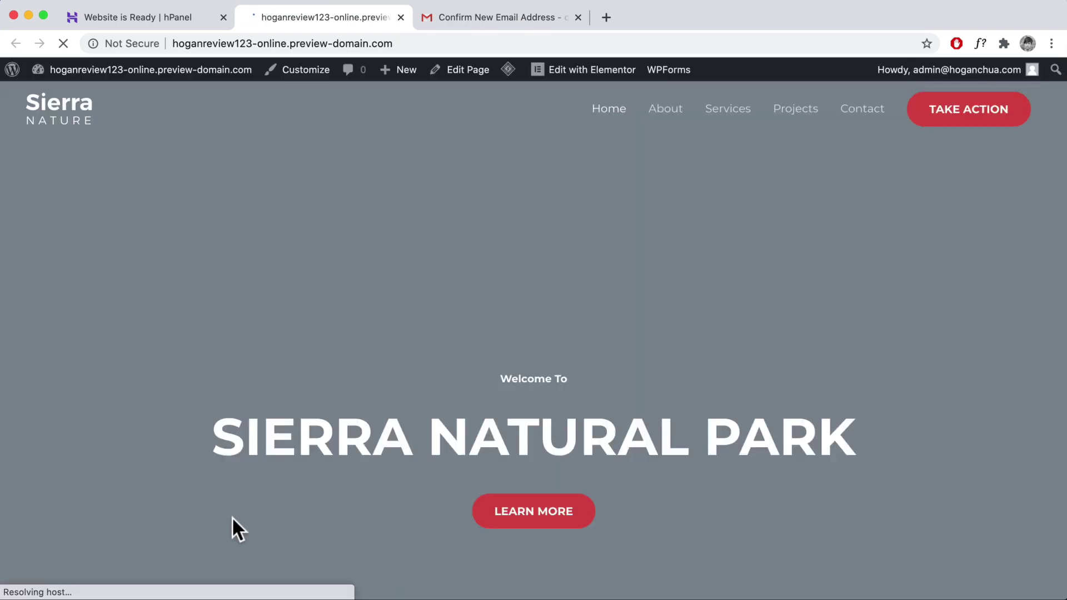
scroll(546, 319, "down", 15)
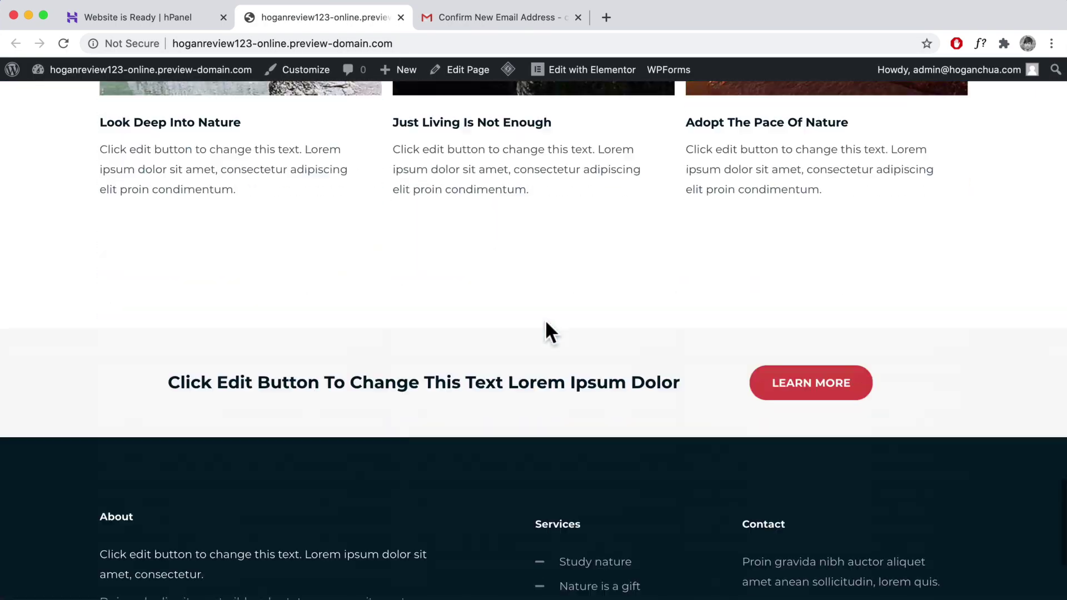
scroll(546, 322, "up", 10)
left_click_drag(392, 43, 282, 43)
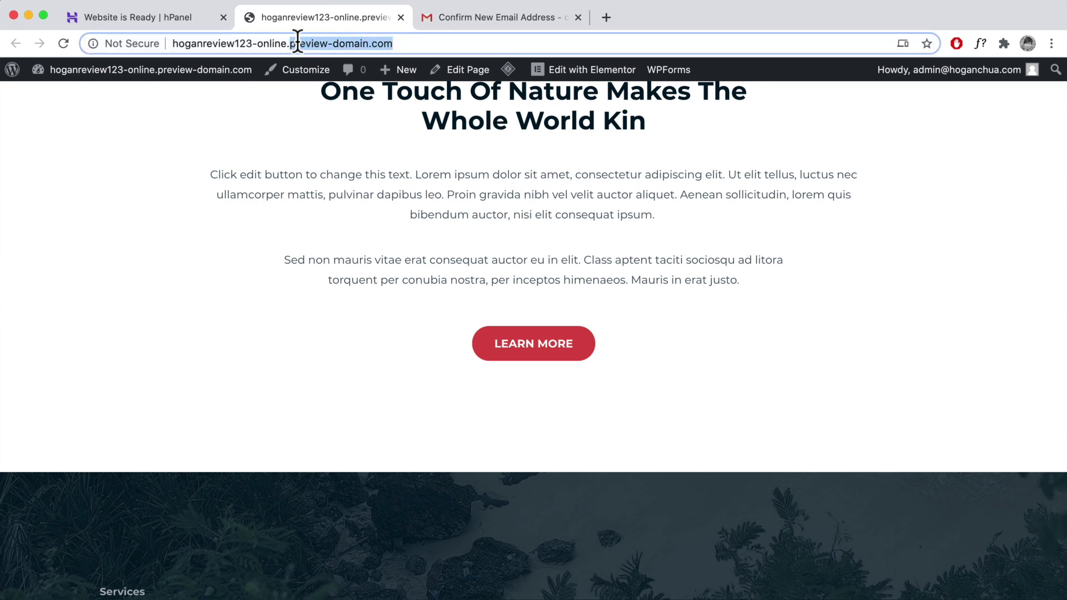
left_click(292, 43)
left_click_drag(296, 43, 369, 44)
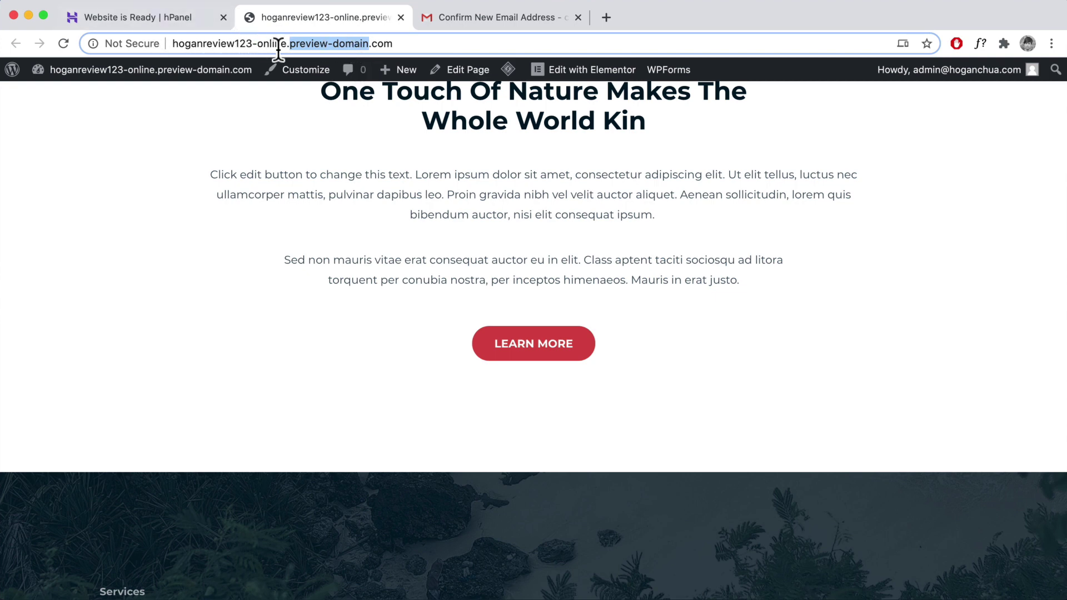
left_click(175, 22)
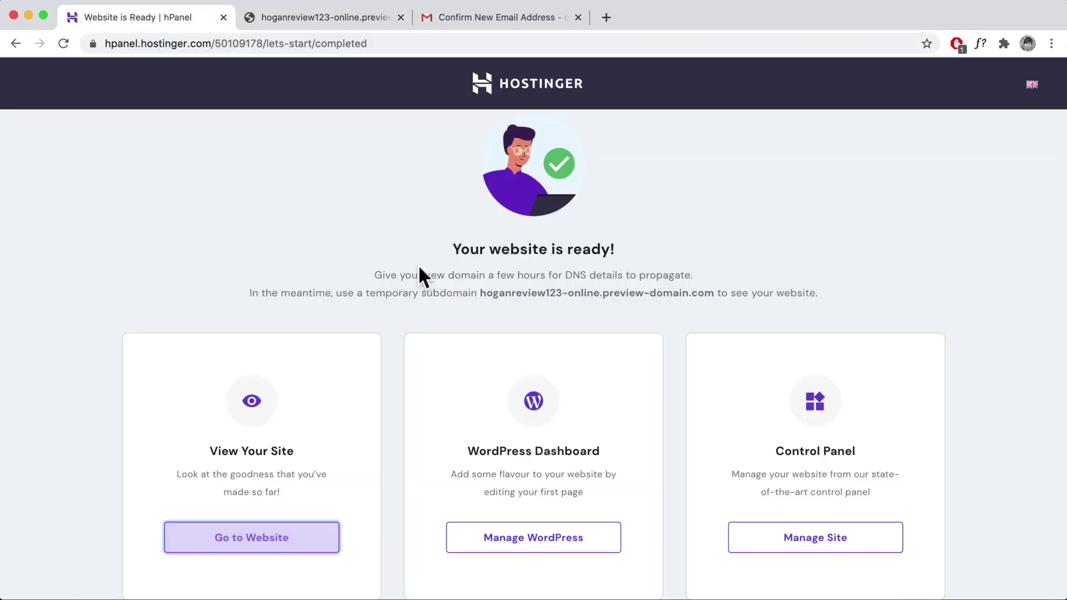
- Open the WordPress dashboard and site control panel in new tabs, then show hPanel Home
scroll(418, 264, "down", 2)
left_click(509, 479)
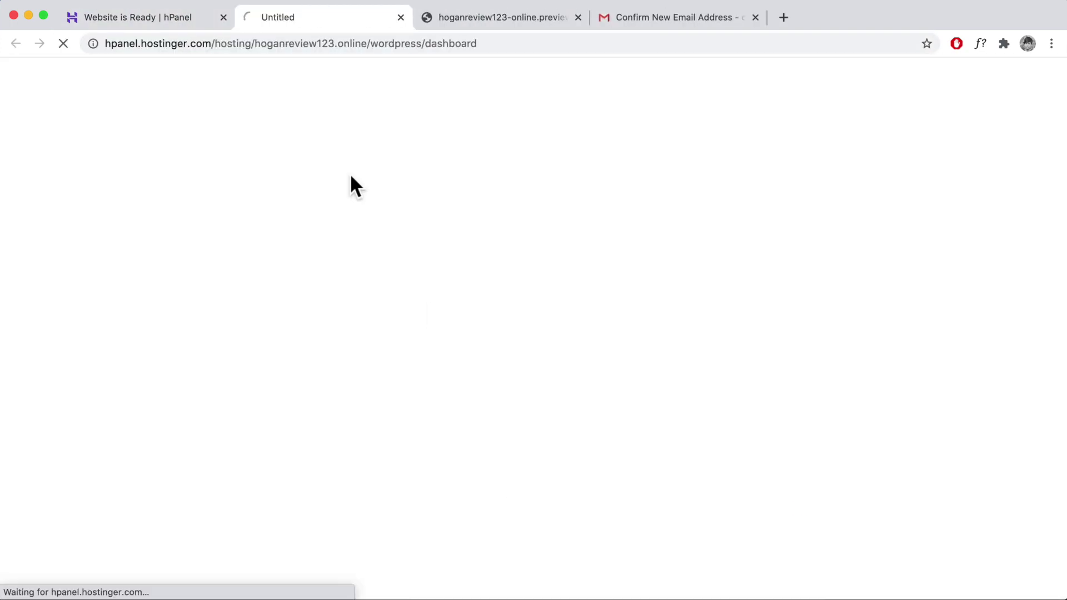
left_click(147, 18)
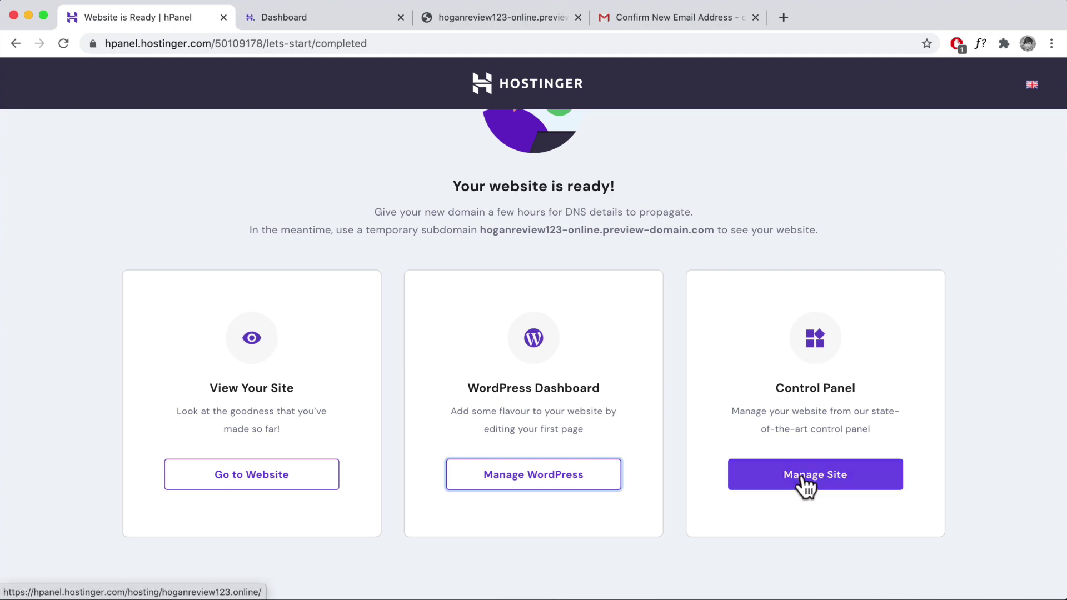
left_click(805, 482)
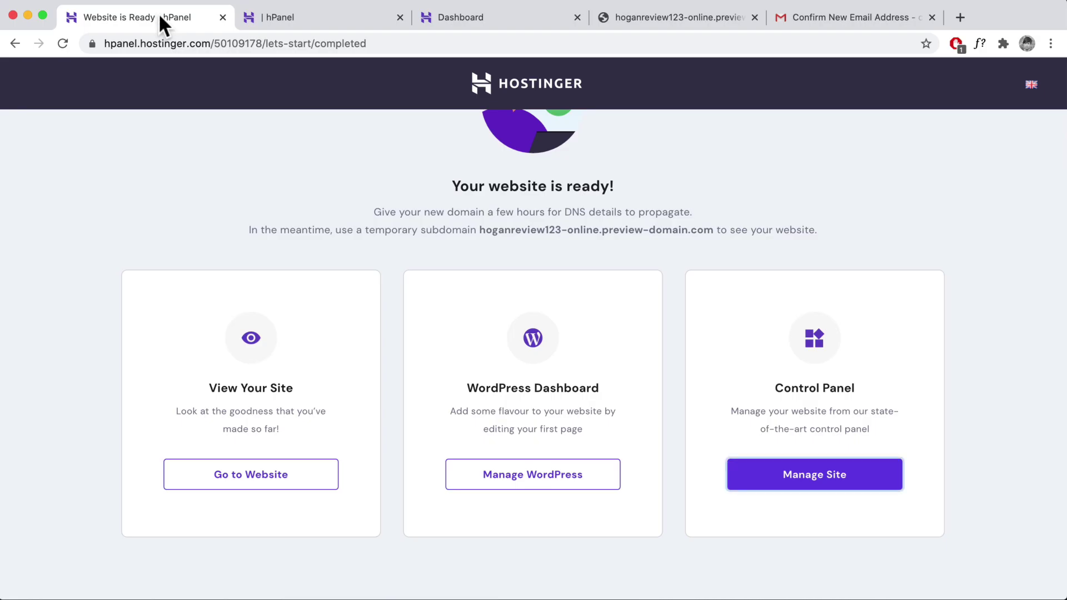
left_click(289, 19)
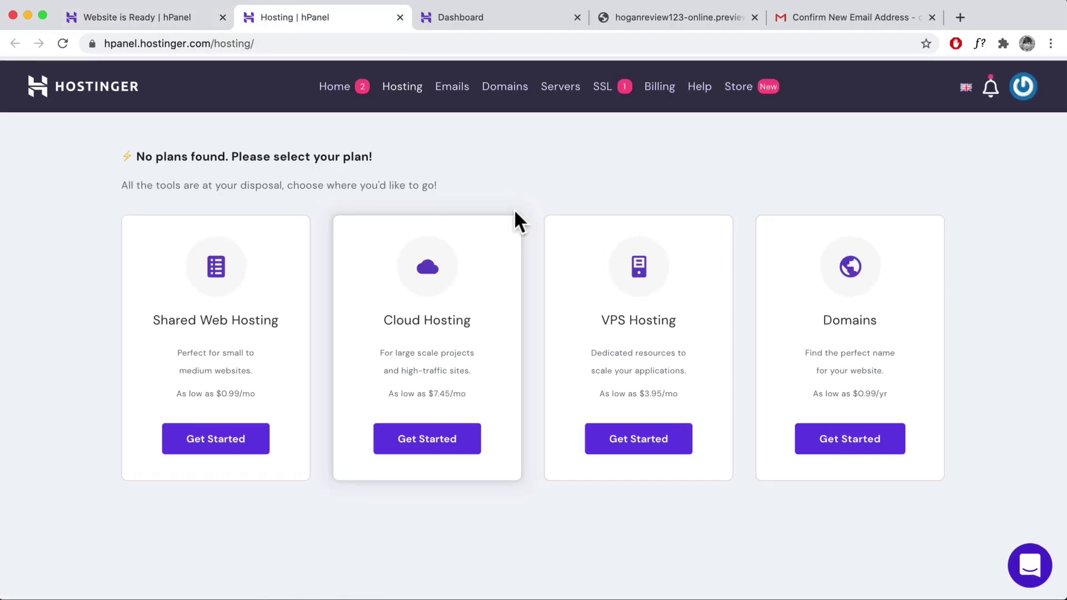
left_click(338, 83)
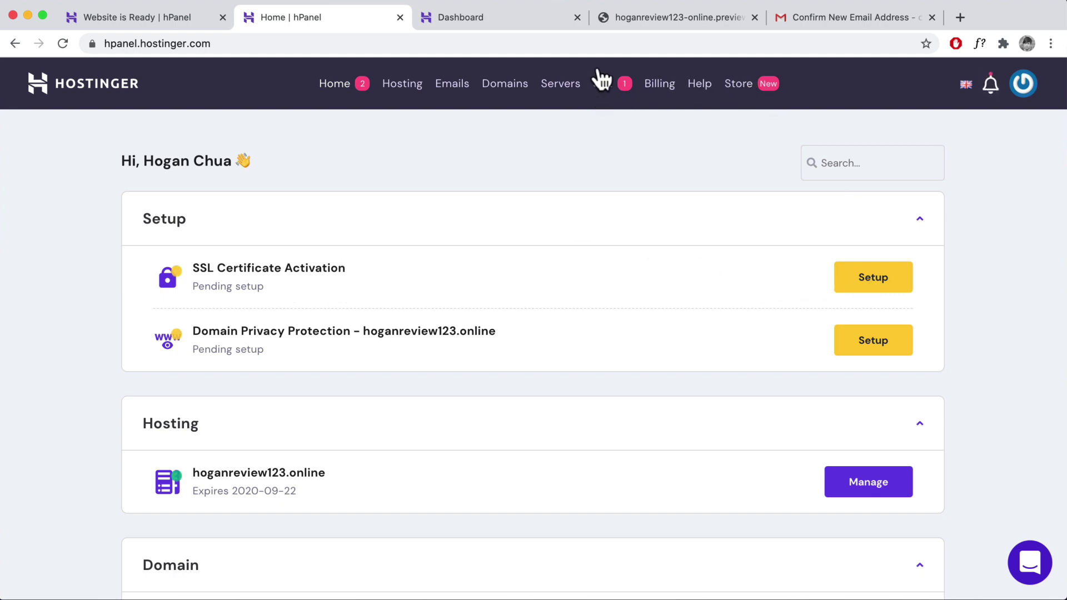
- Activate the SSL certificate for the site's .online domain
left_click(891, 275)
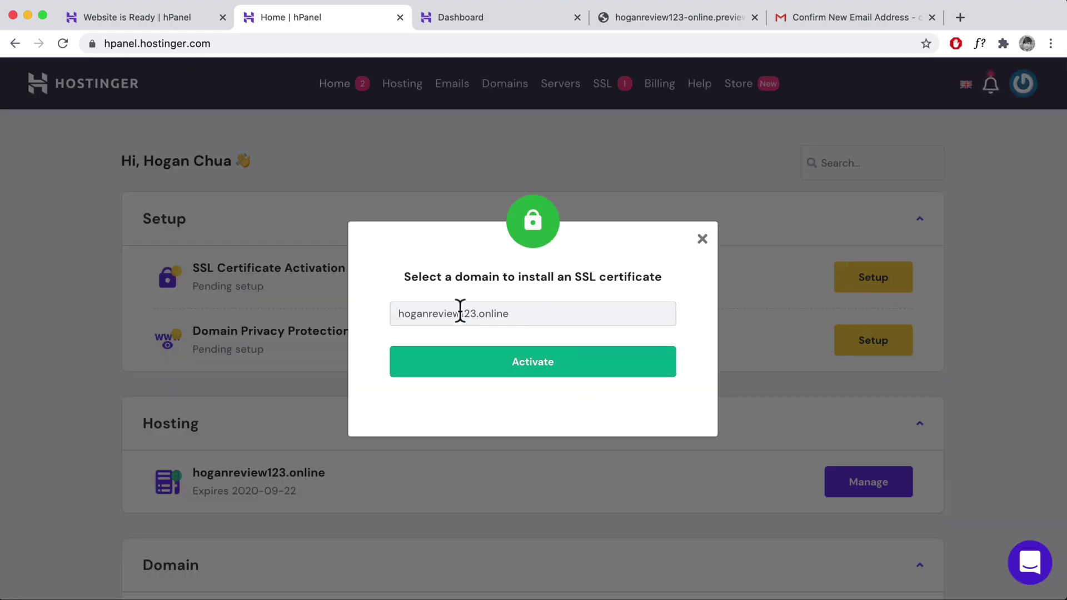
left_click(525, 366)
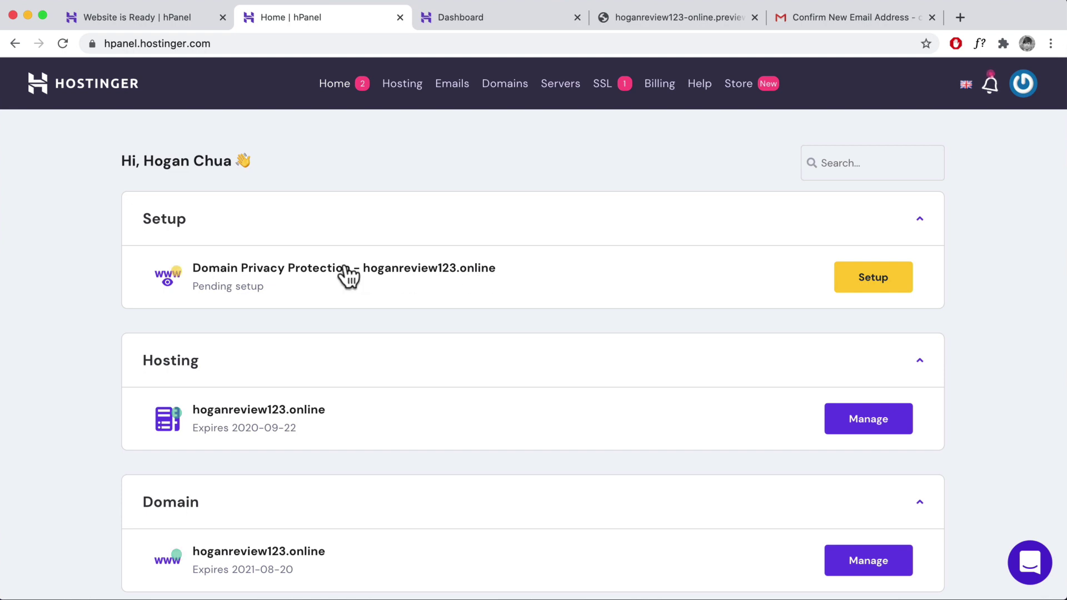
- Enable domain privacy protection, check auto-renew under Billing, and return to the website-ready page
left_click(854, 292)
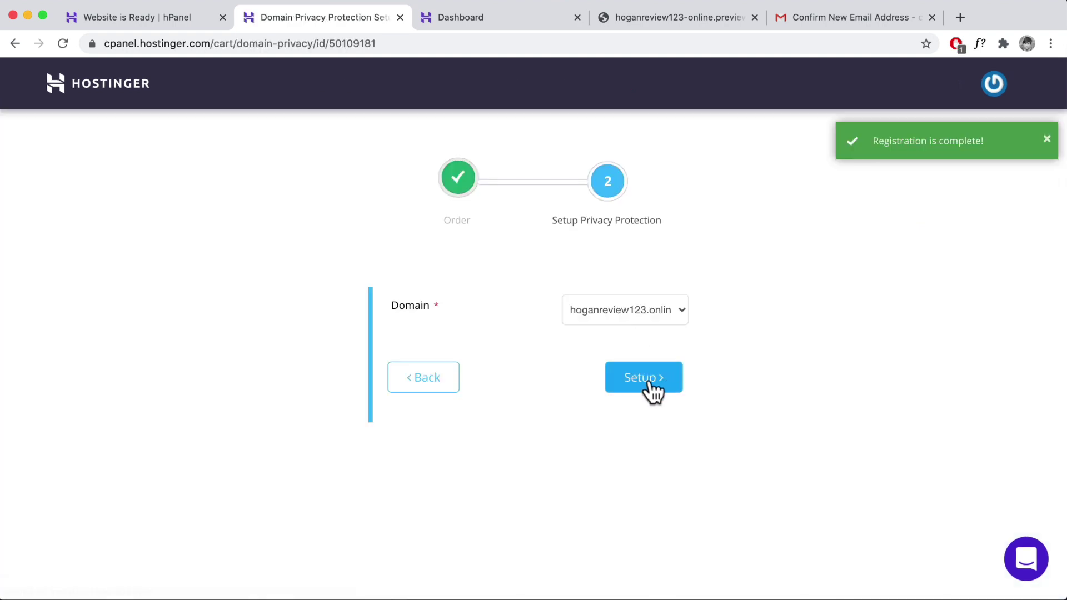
left_click(652, 383)
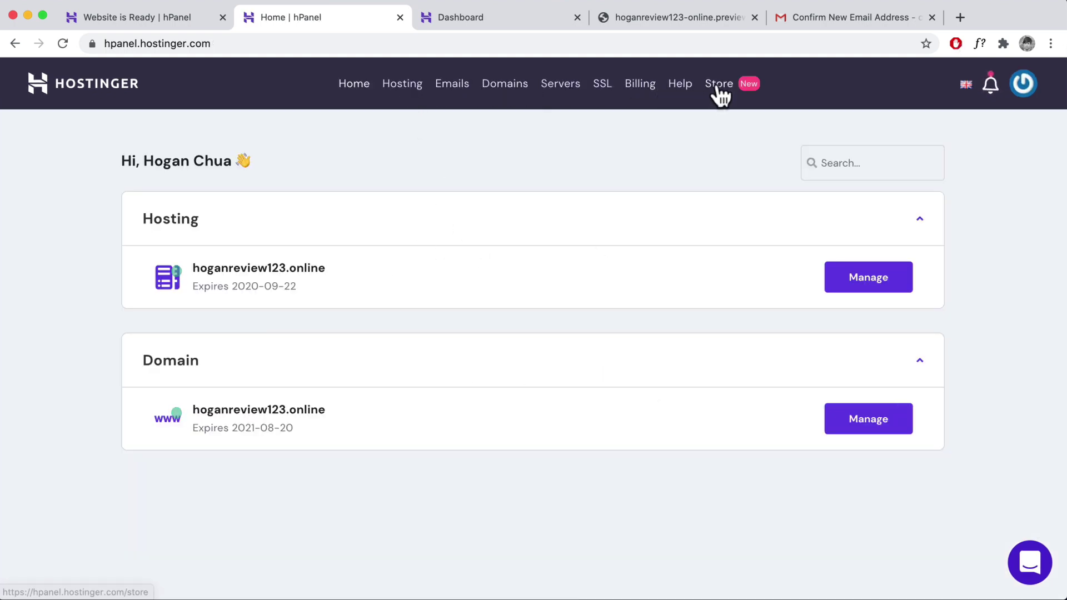
left_click(641, 88)
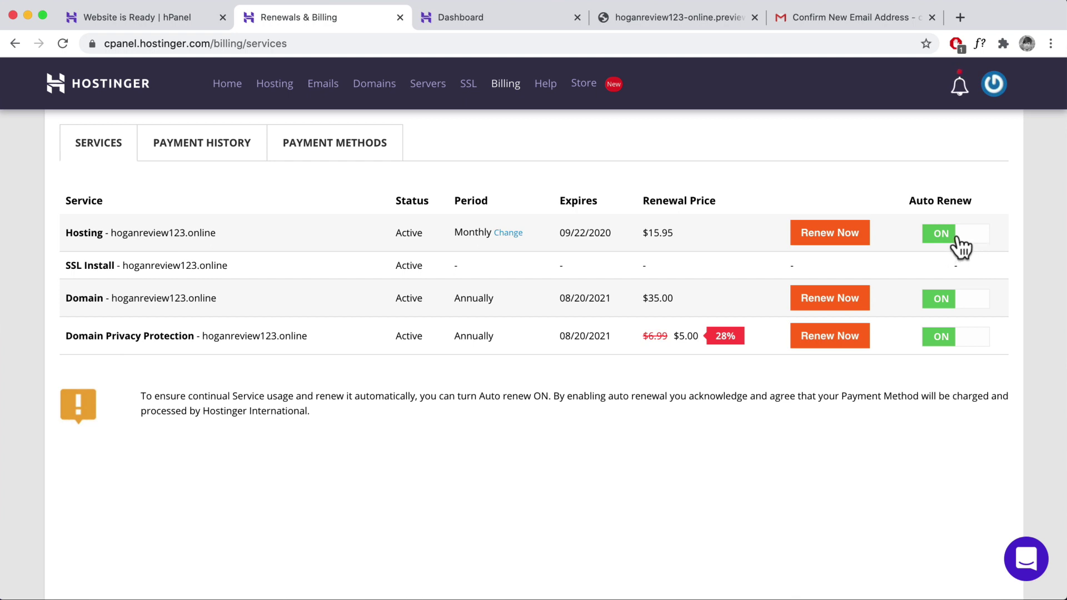
left_click(161, 17)
- Reload the live site and choose Dashboard from the site-name menu
scroll(447, 301, "up", 3)
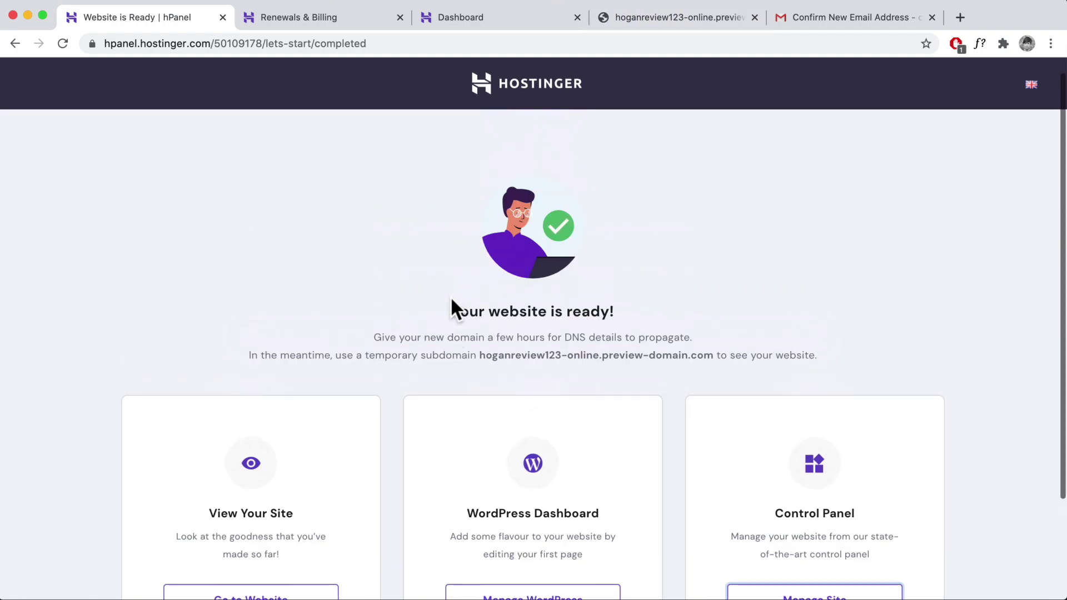
left_click(641, 17)
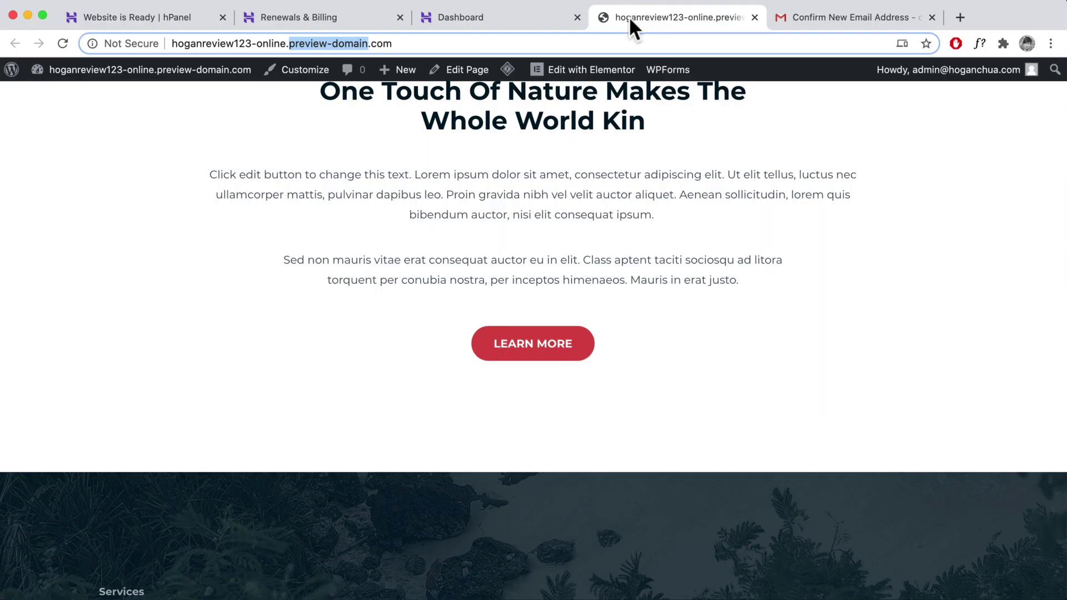
left_click(58, 43)
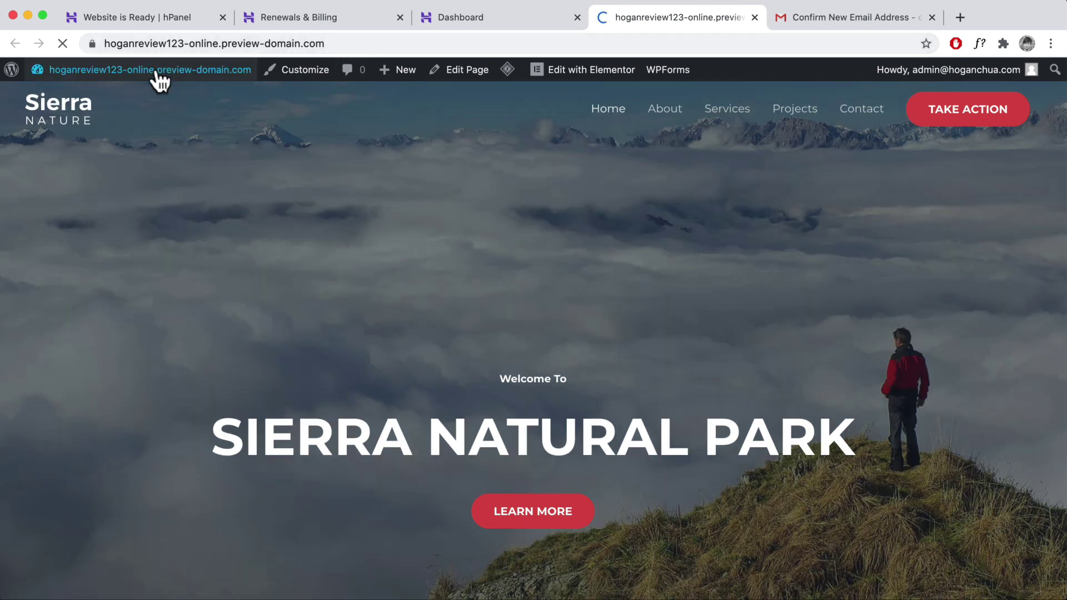
mouse_move(157, 75)
left_click(64, 96)
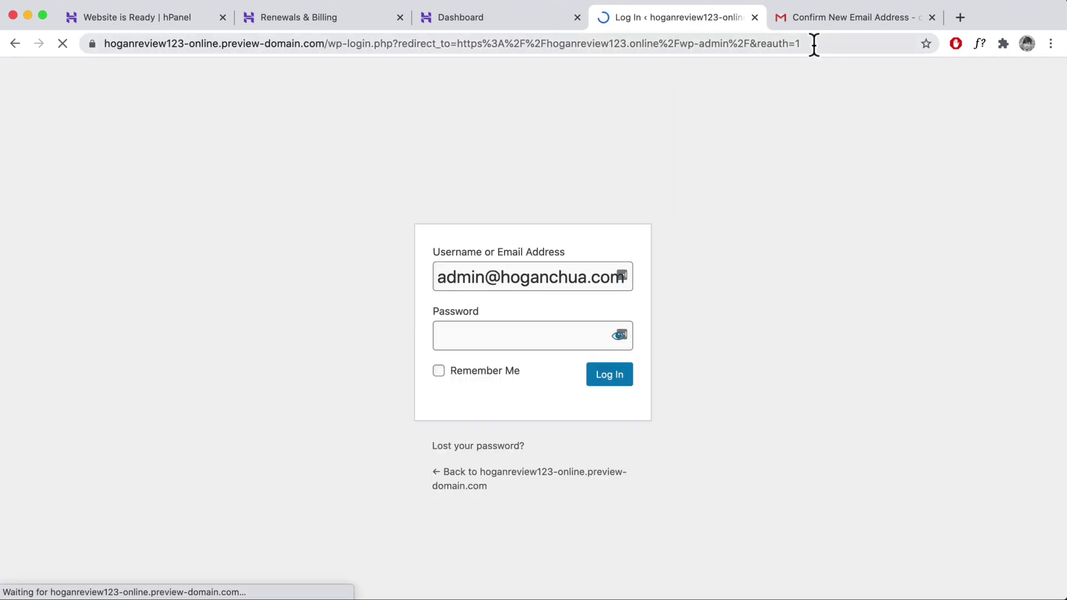
- Change the address to /wp-admin and log in with the admin password
left_click_drag(812, 43, 330, 44)
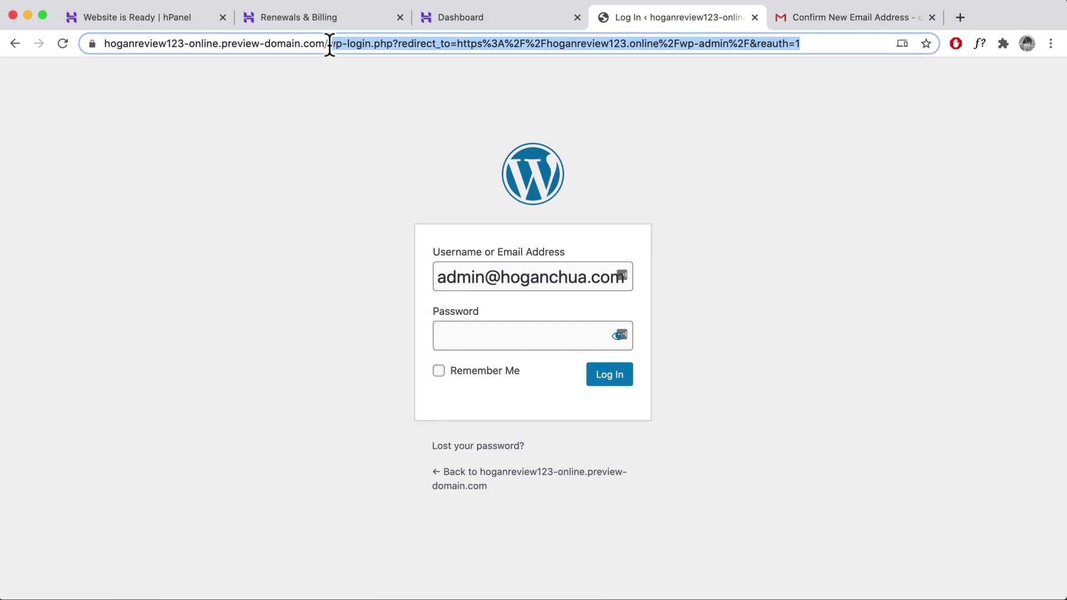
key("BackSpace")
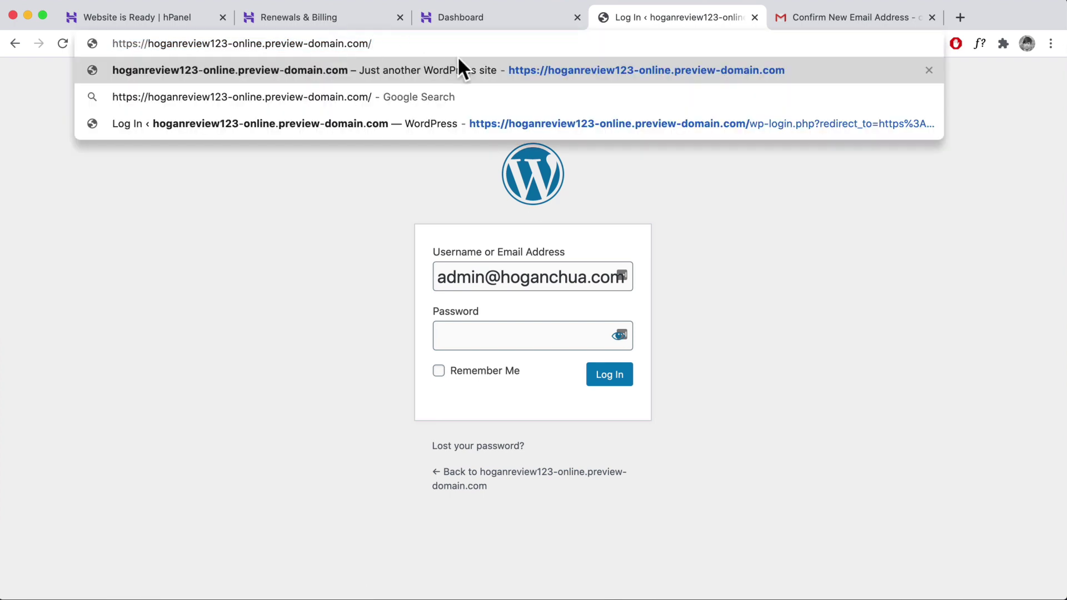
type("wp-admin")
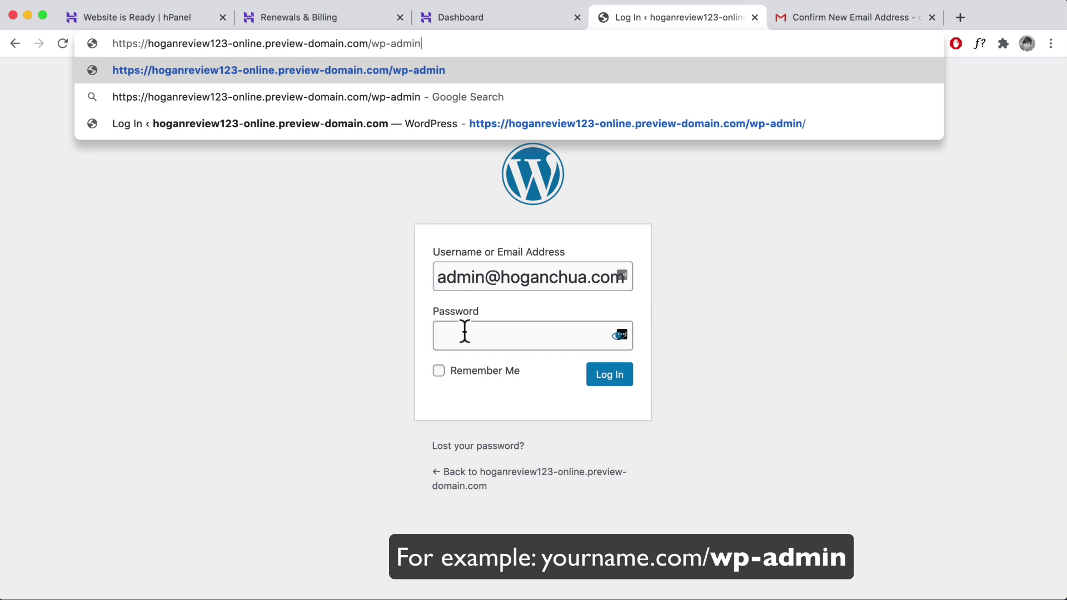
left_click(518, 357)
left_click(509, 332)
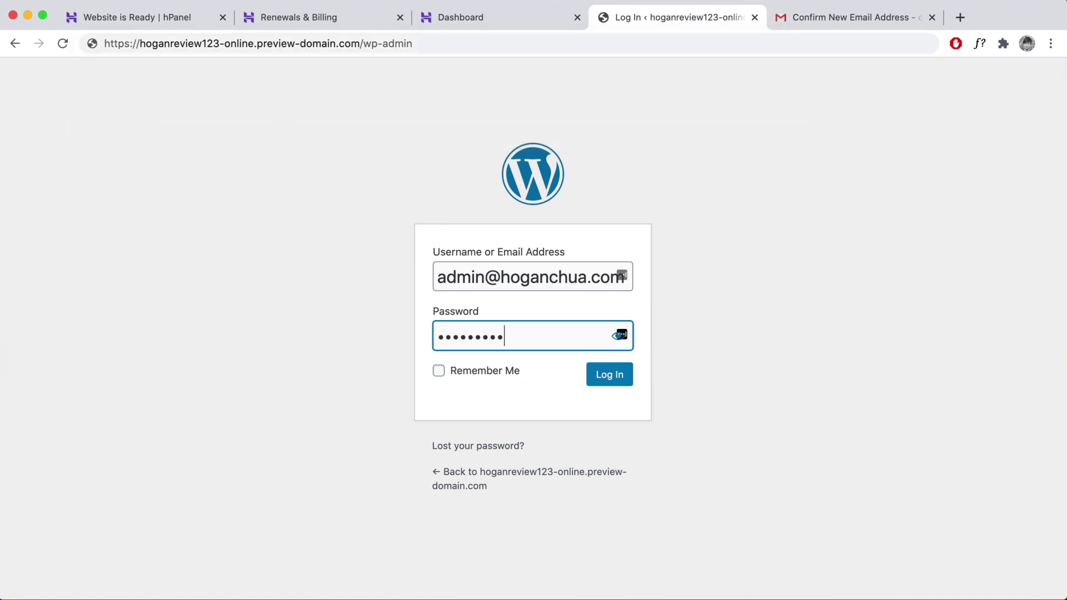
left_click(611, 383)
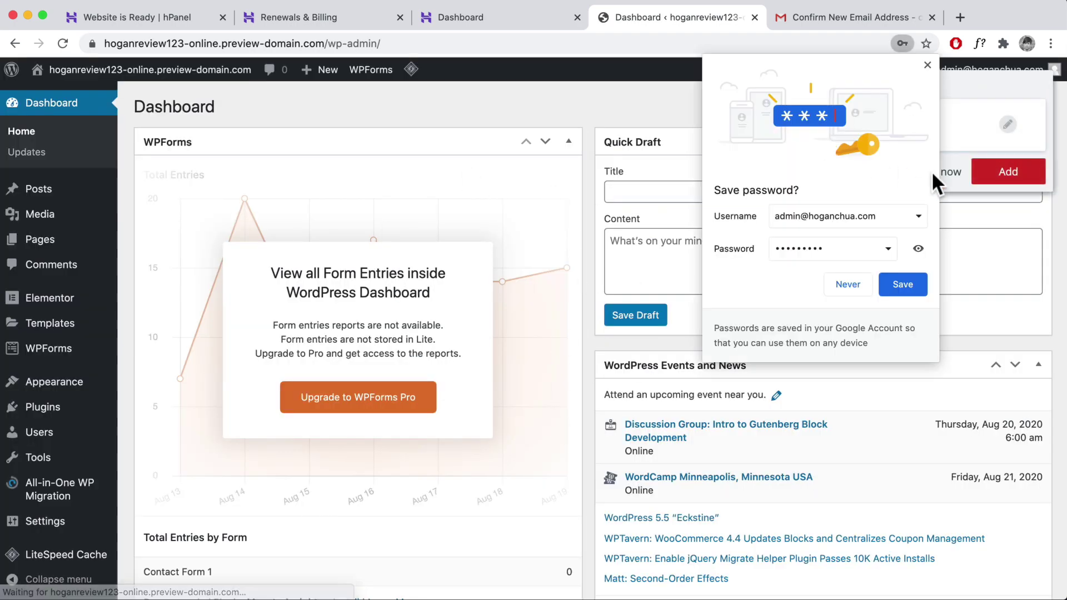
- Answer the browser's save-password prompt by storing the login in the password manager
left_click(928, 64)
left_click(1004, 172)
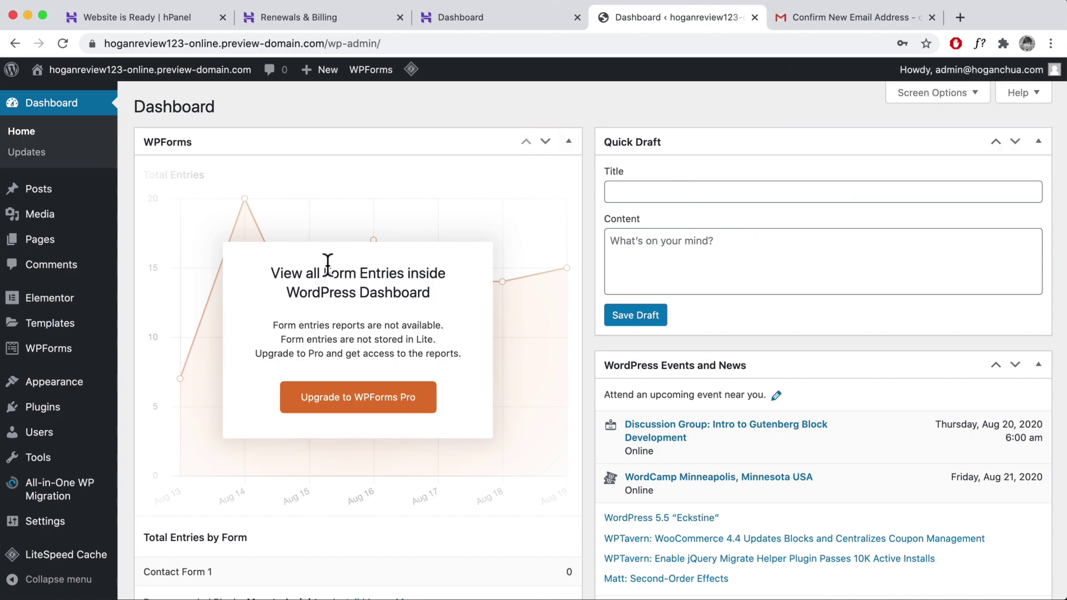
scroll(486, 288, "down", 8)
scroll(487, 283, "up", 8)
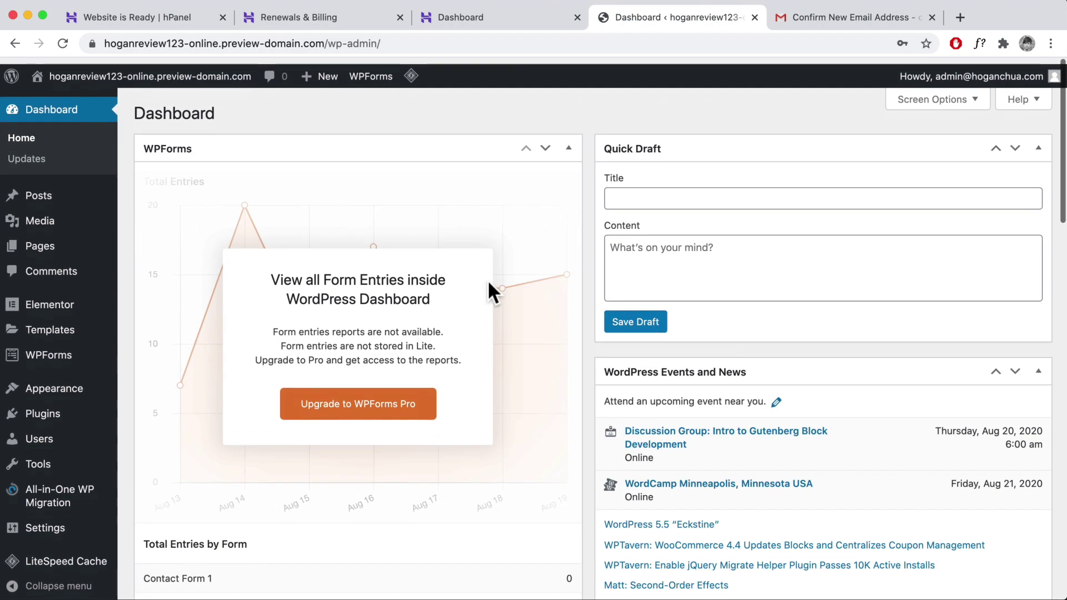
- Hide the WPForms, Elementor Overview, Site Health, At a Glance, Activity, Quick Draft and Events dashboard boxes
left_click(945, 93)
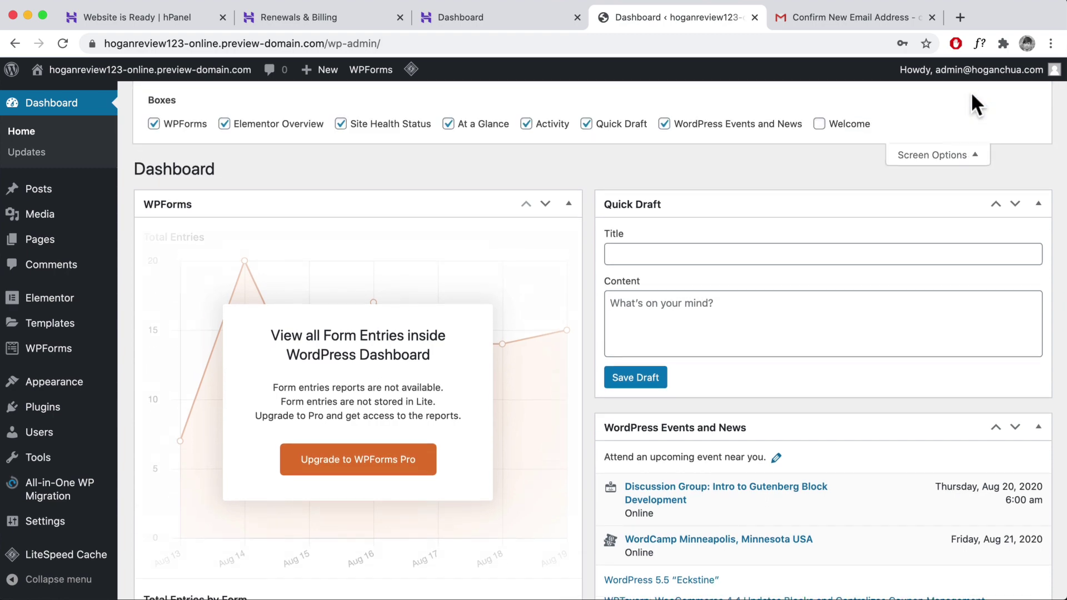
left_click(184, 125)
left_click(265, 124)
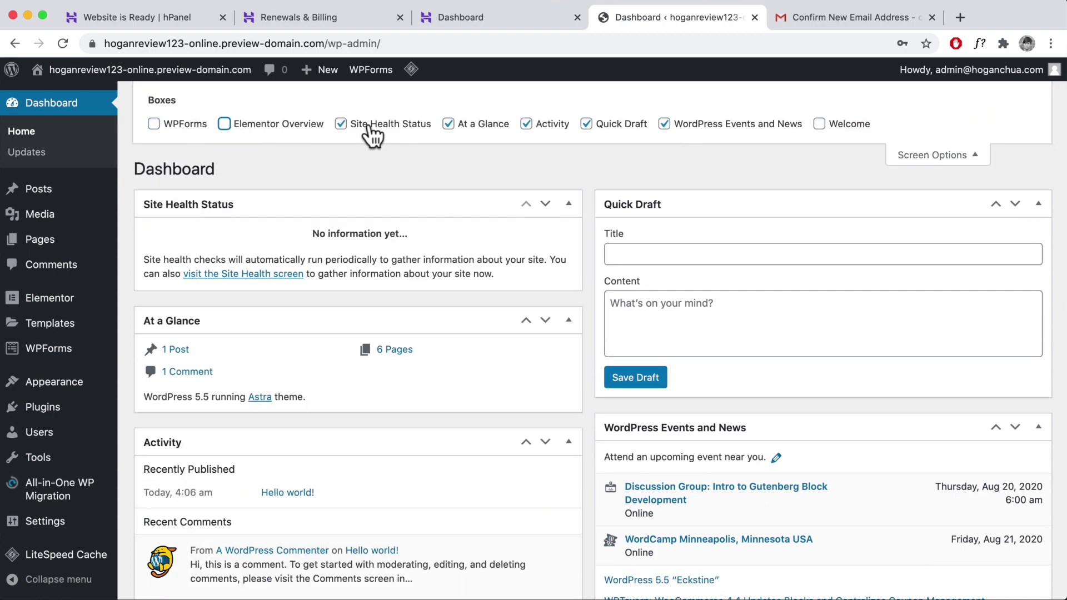
left_click(371, 125)
left_click(469, 132)
left_click(538, 133)
left_click(612, 131)
left_click(722, 125)
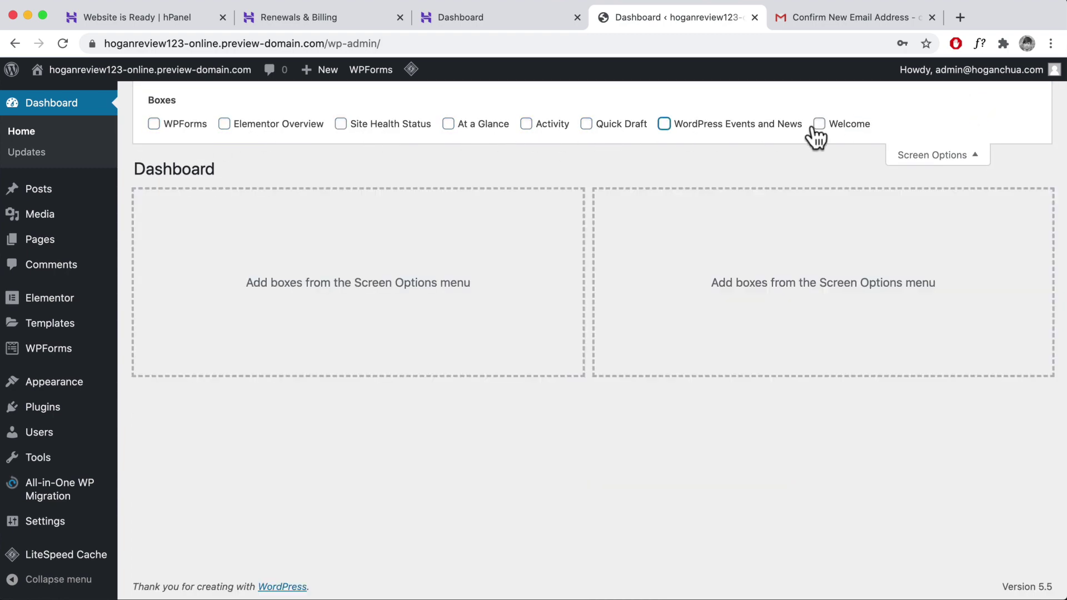
left_click(977, 149)
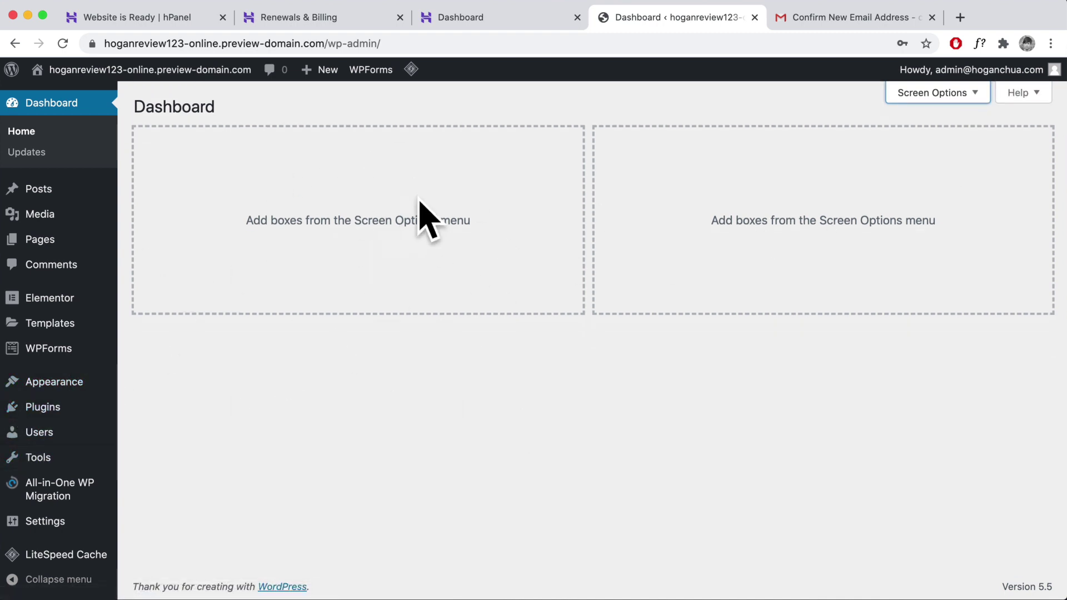
- Visit the live homepage, look over its About Us section, then load it in Elementor
mouse_move(48, 75)
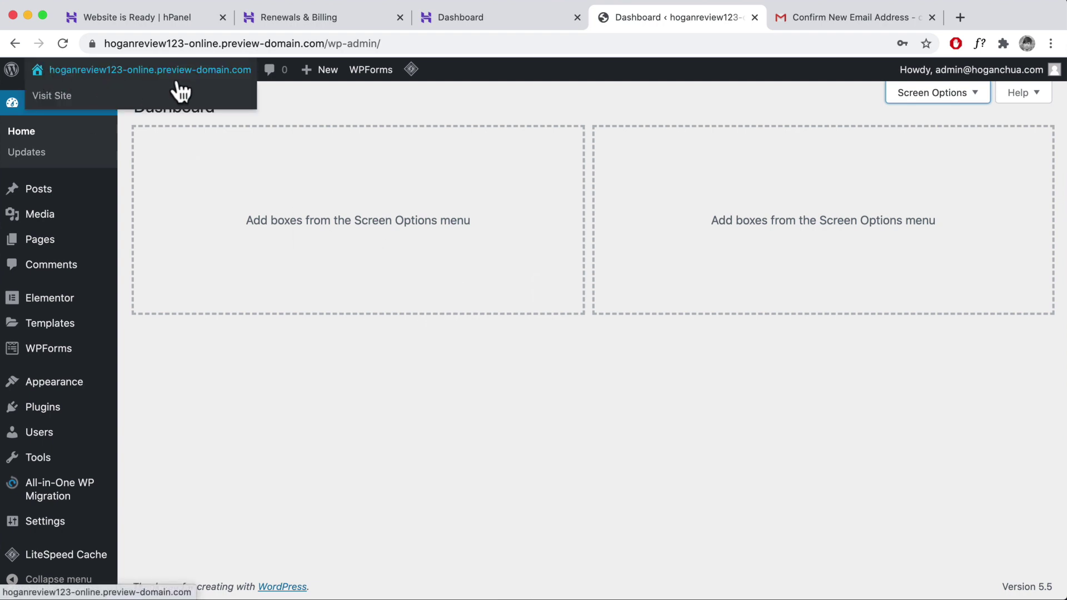
left_click(35, 100)
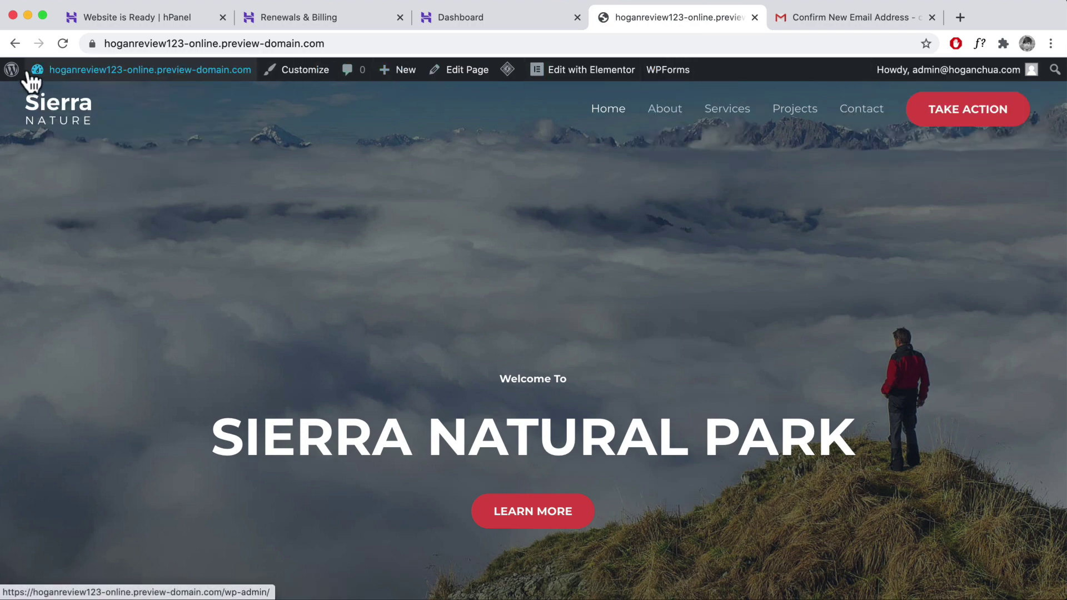
left_click(673, 107)
scroll(541, 348, "down", 5)
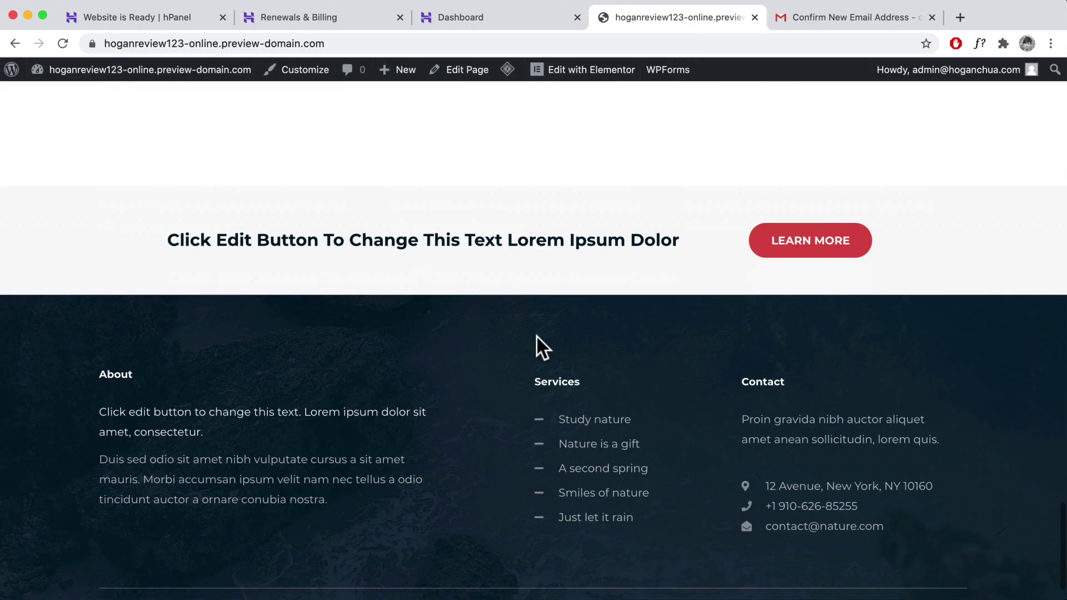
scroll(541, 347, "up", 15)
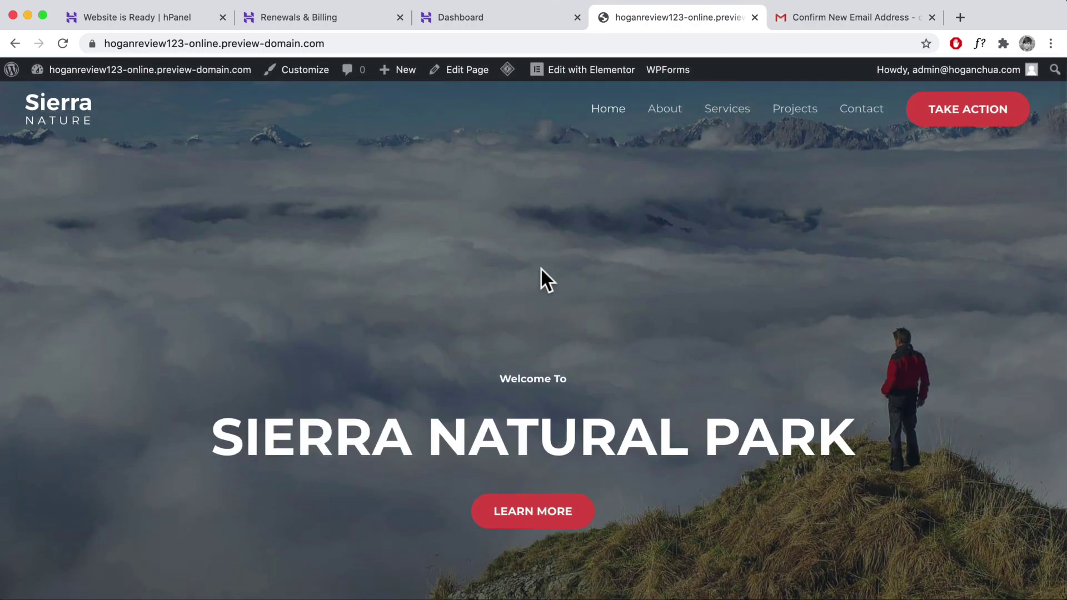
left_click(572, 72)
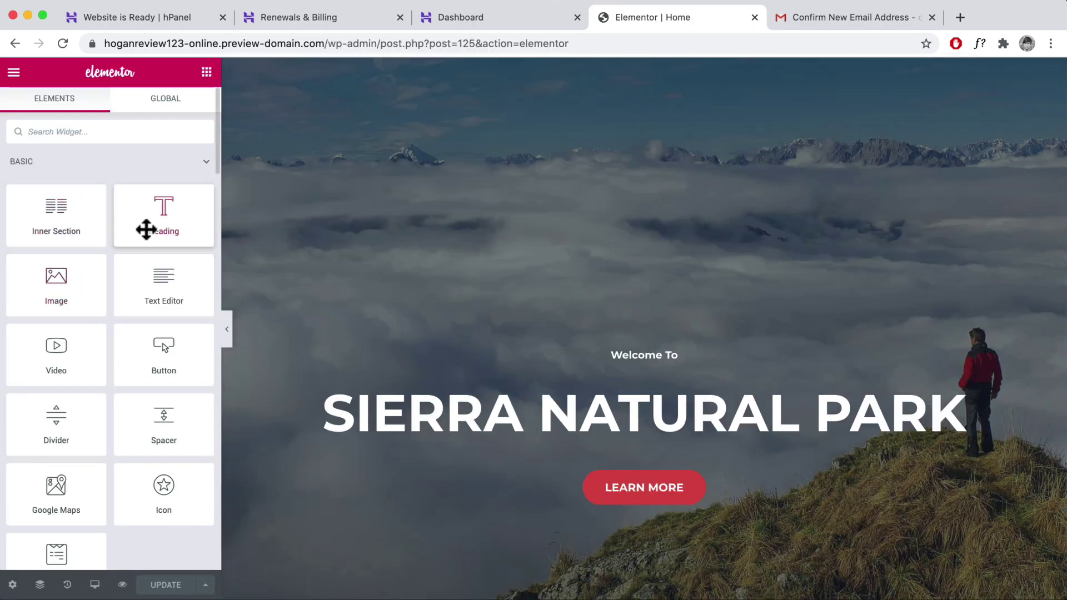
- Open the hero section's Edit Section settings to its Style background options
mouse_move(152, 219)
left_mouse_down()
mouse_move(655, 366)
mouse_move(545, 376)
mouse_move(588, 392)
mouse_move(148, 214)
left_mouse_up()
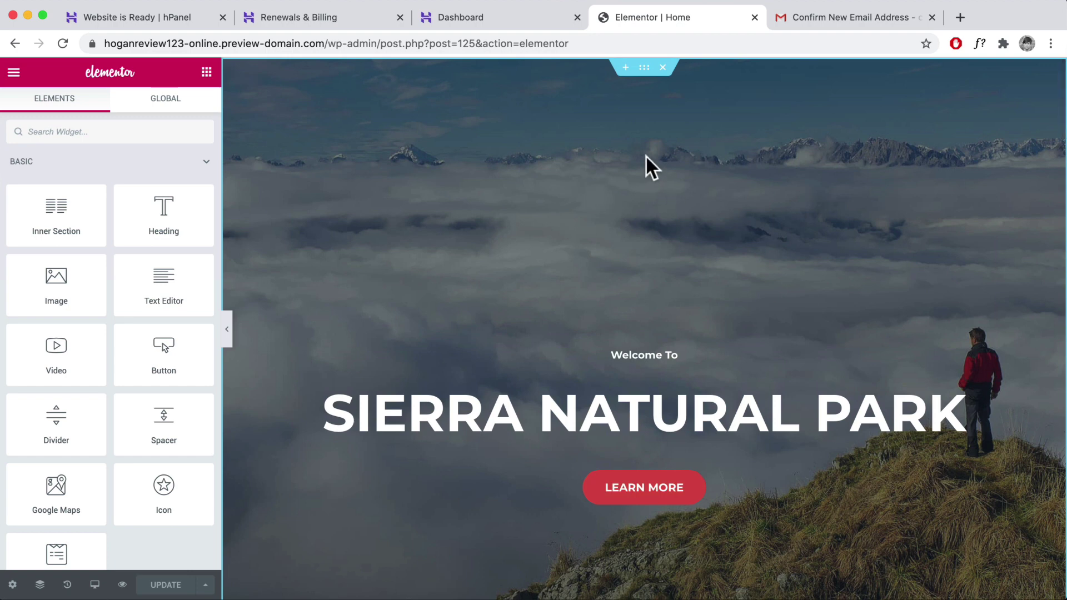
left_click(644, 68)
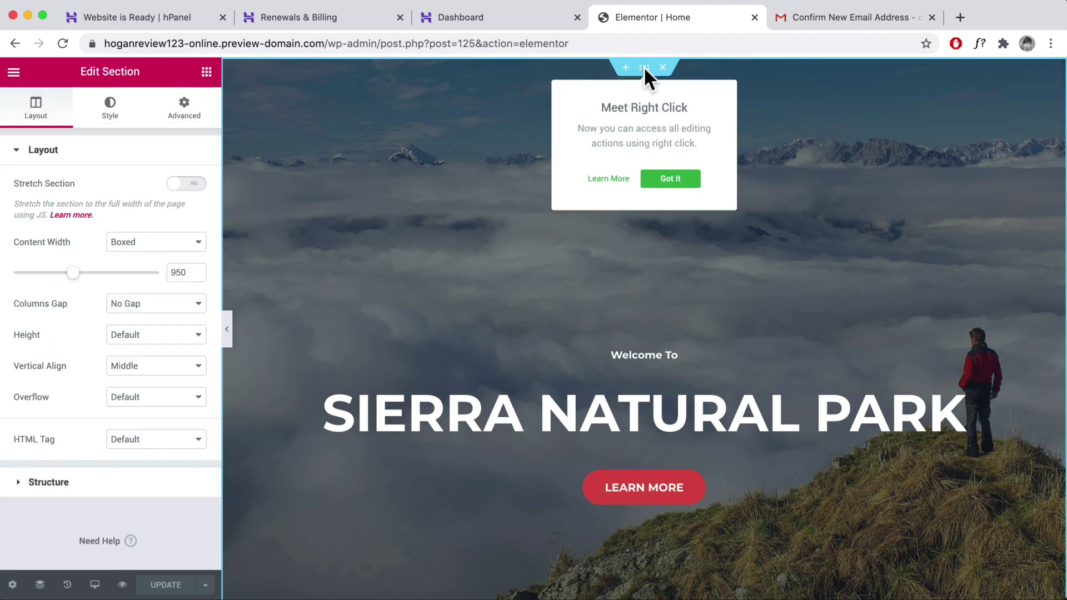
left_click(669, 179)
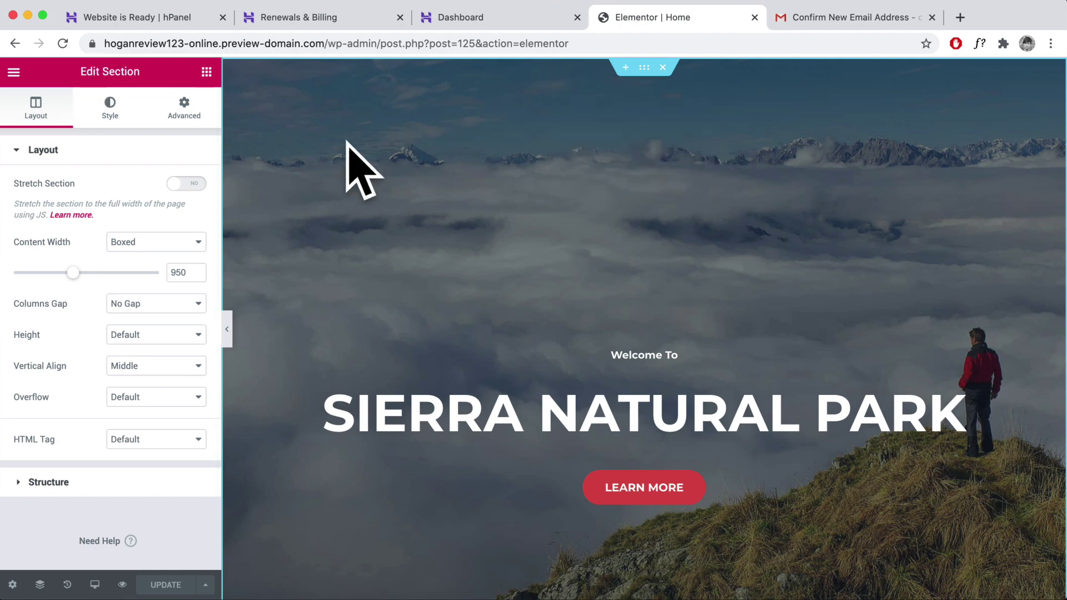
right_click(443, 118)
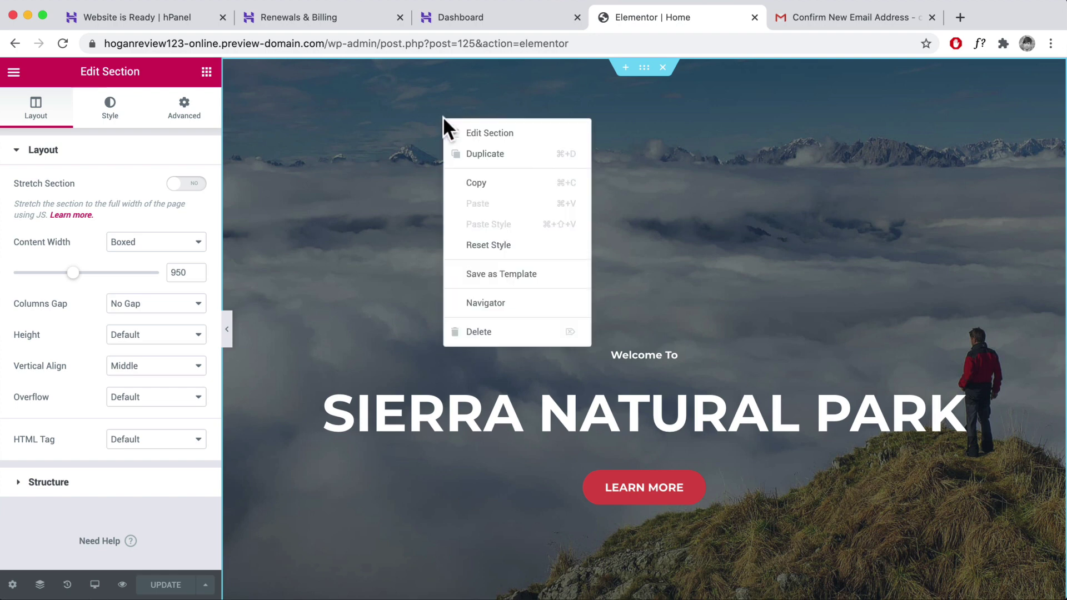
left_click(470, 135)
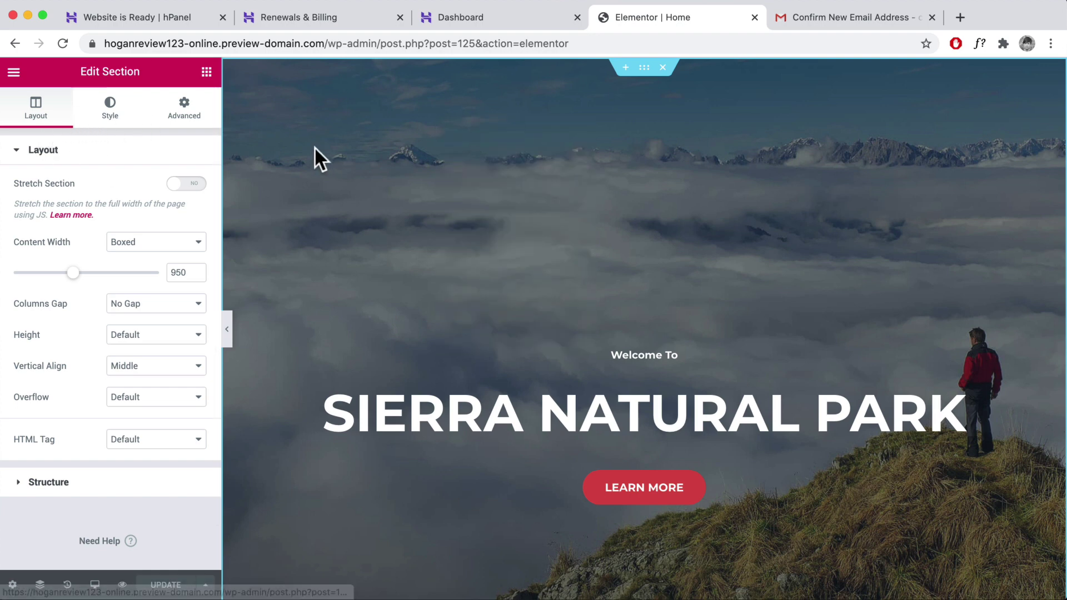
left_click(111, 110)
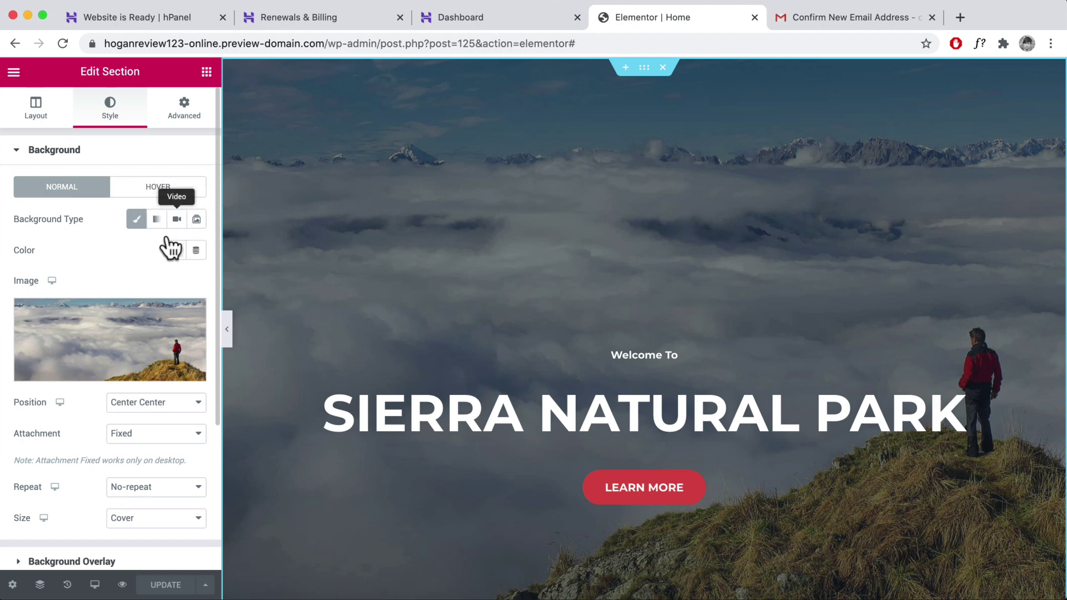
- Upload the alex-azabache canyon arch photo and insert it as the hero background image
left_click(87, 334)
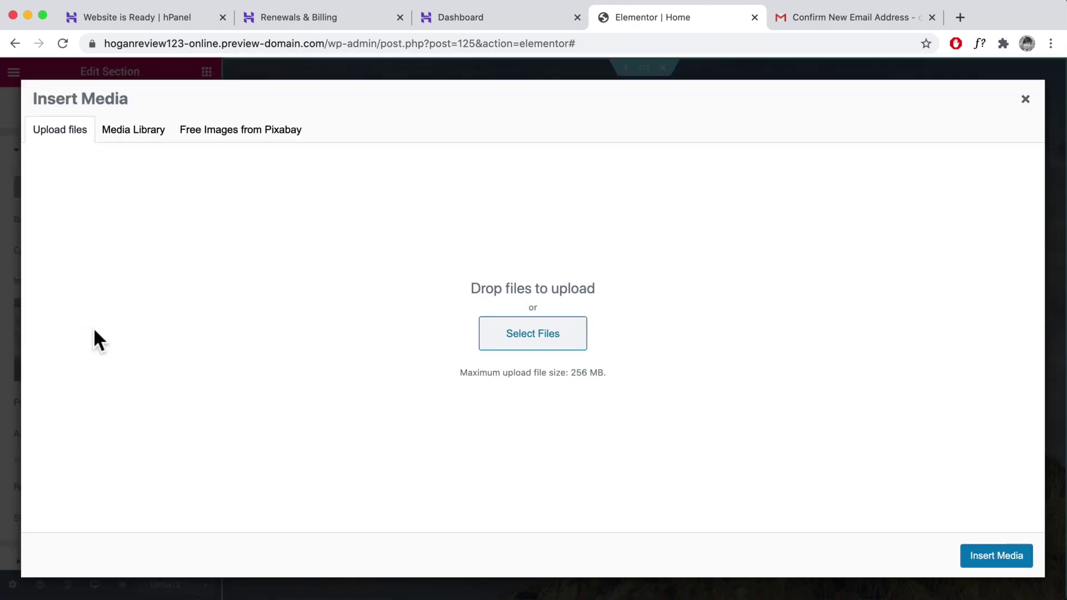
left_click(564, 351)
left_click(404, 125)
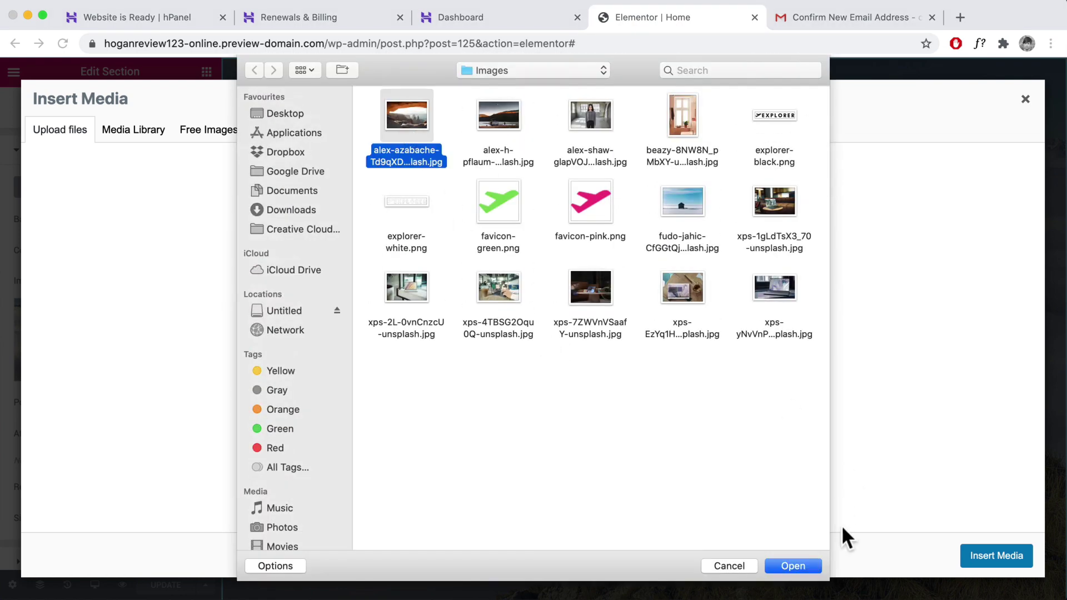
left_click(786, 561)
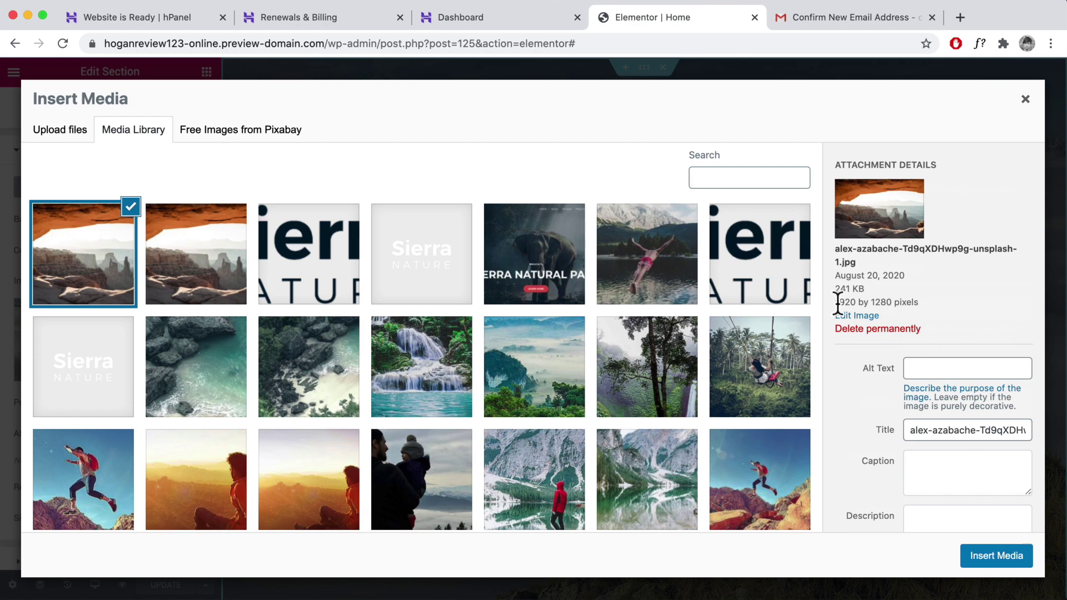
left_click_drag(886, 302, 835, 302)
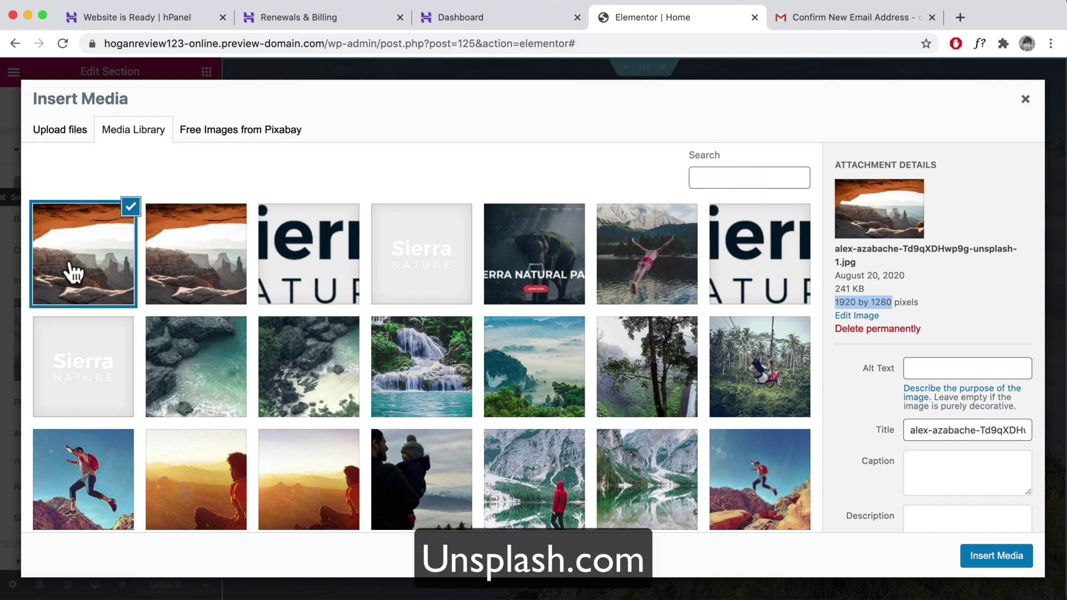
left_click(996, 558)
scroll(482, 303, "down", 10)
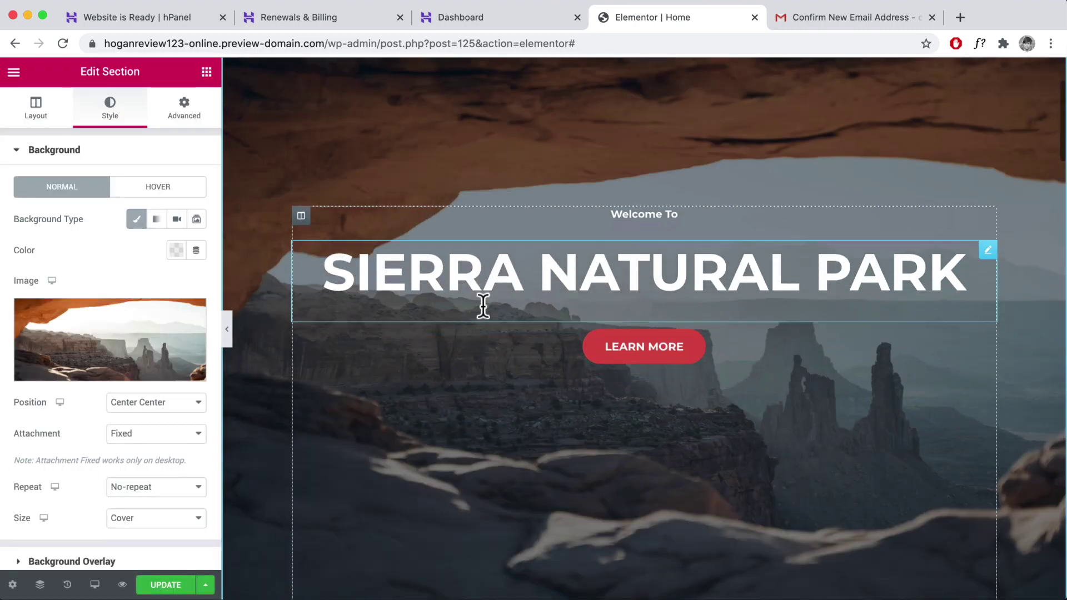
- Change the hero heading from 'Sierra Natural Park' to 'Coming Soon...'
scroll(481, 304, "up", 6)
scroll(481, 305, "up", 5)
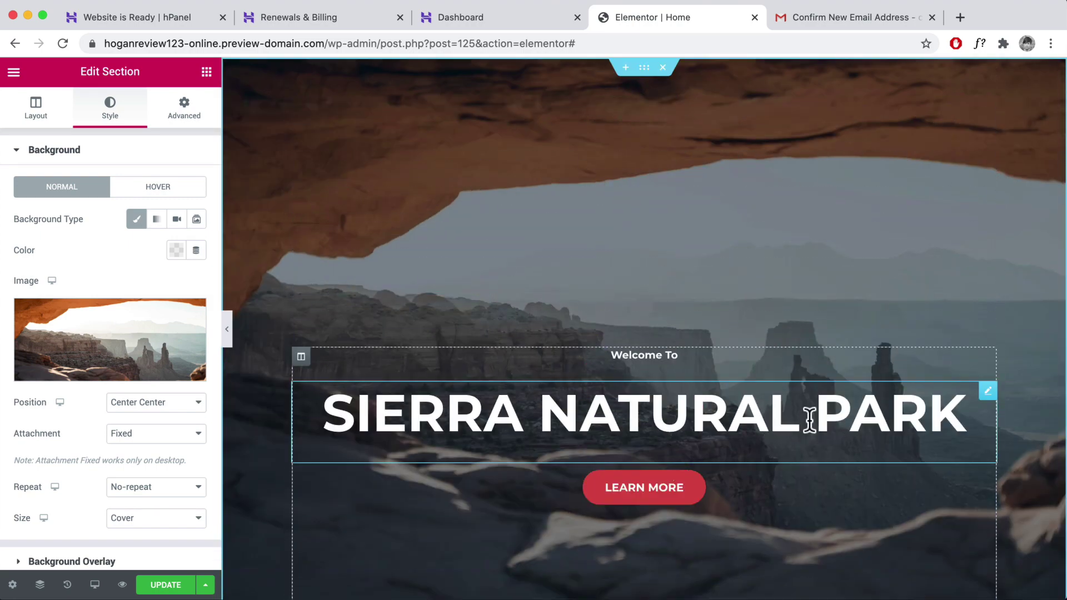
left_click(809, 419)
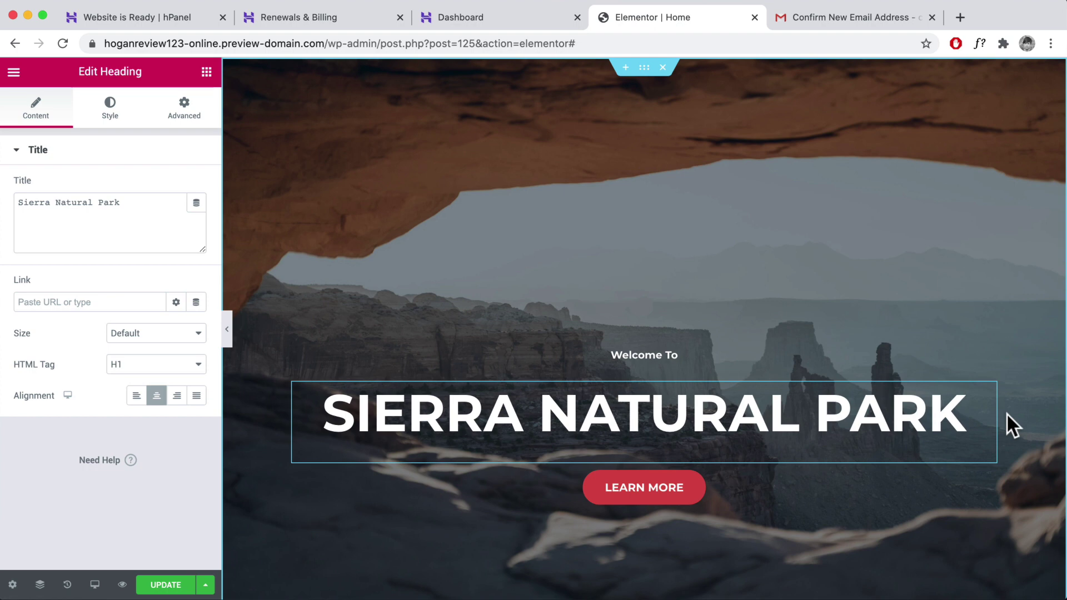
key("BackSpace")
key("BackSpace")
triple_click(44, 201)
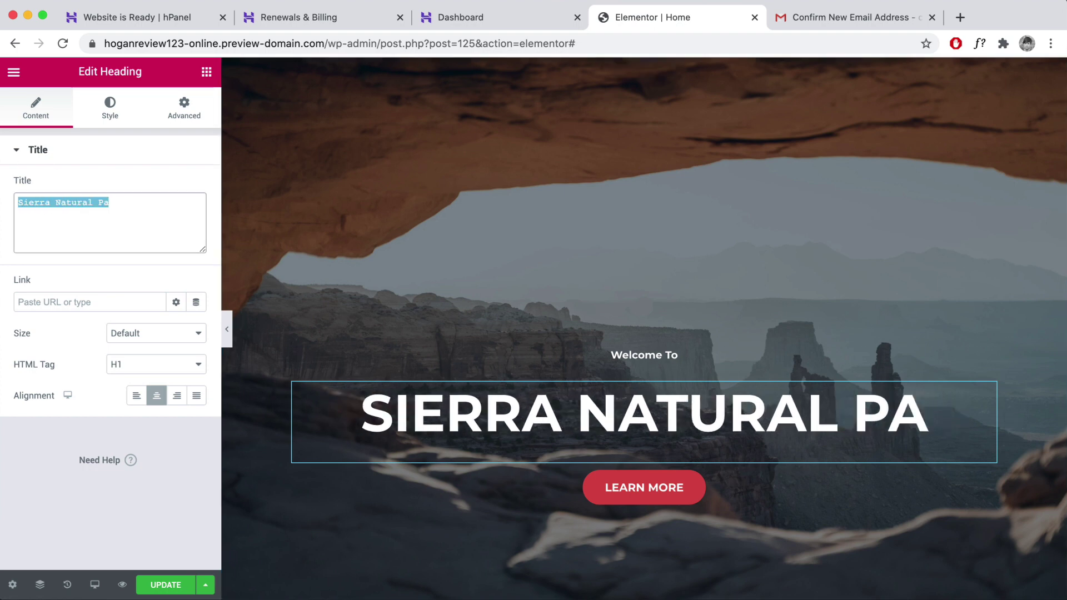
type("Coming S")
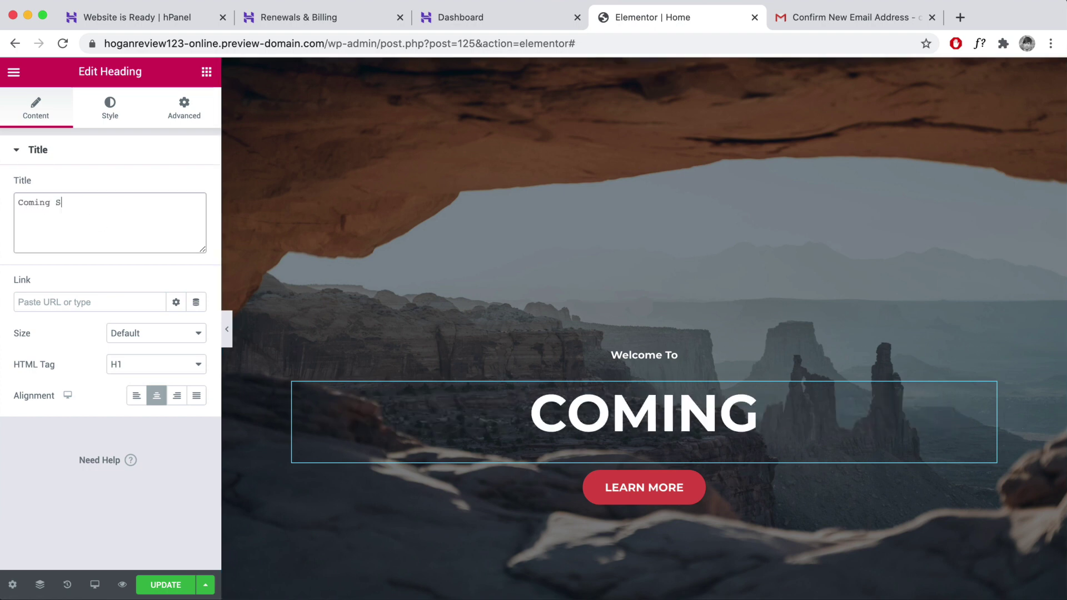
type("oon..")
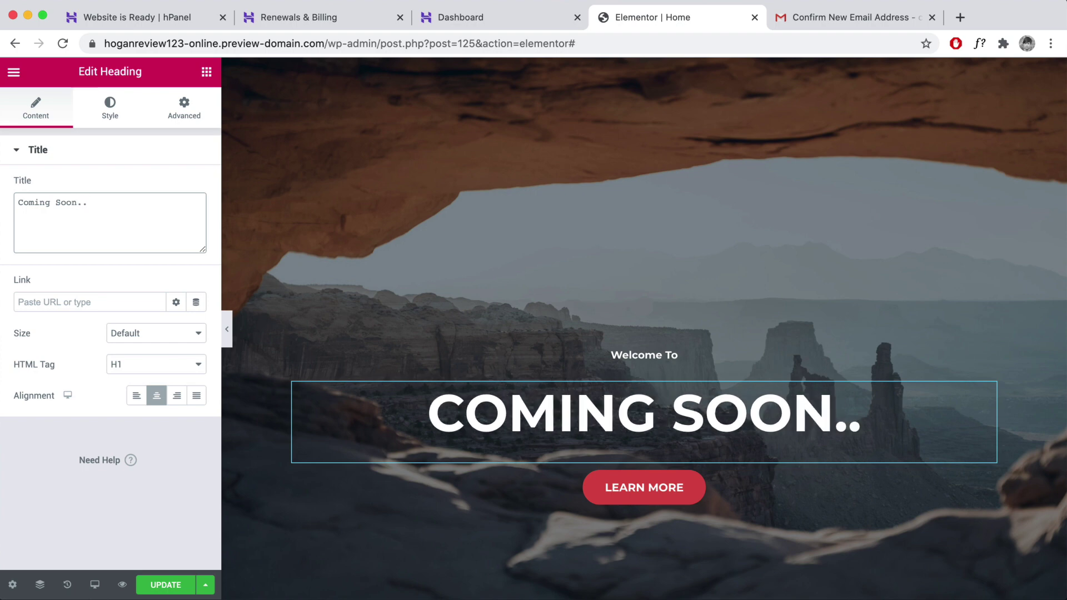
type(".")
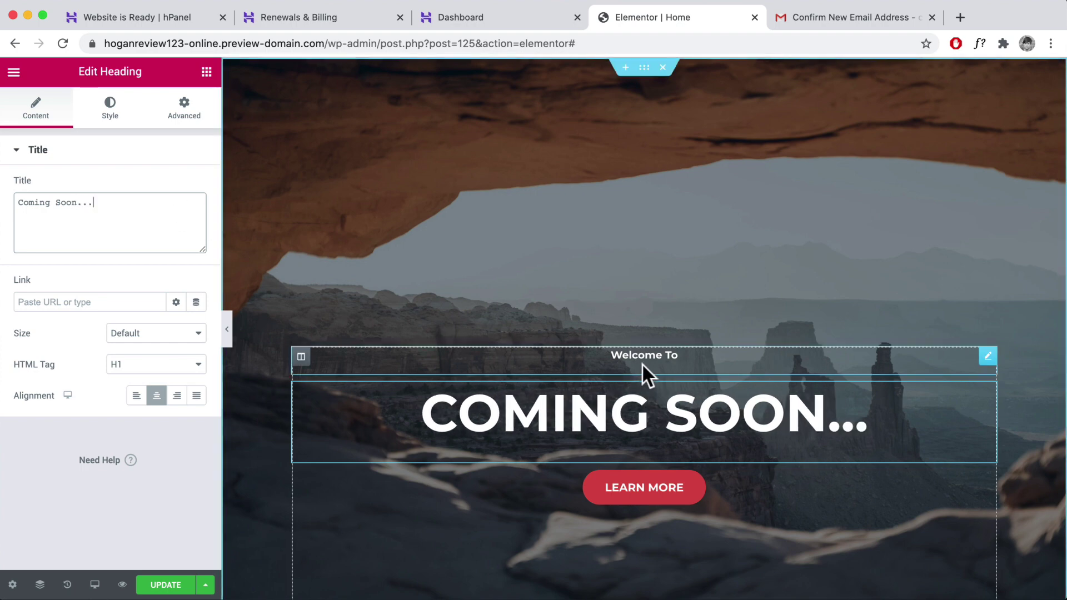
- Delete the 'Welcome To' heading from the hero
left_click(988, 358)
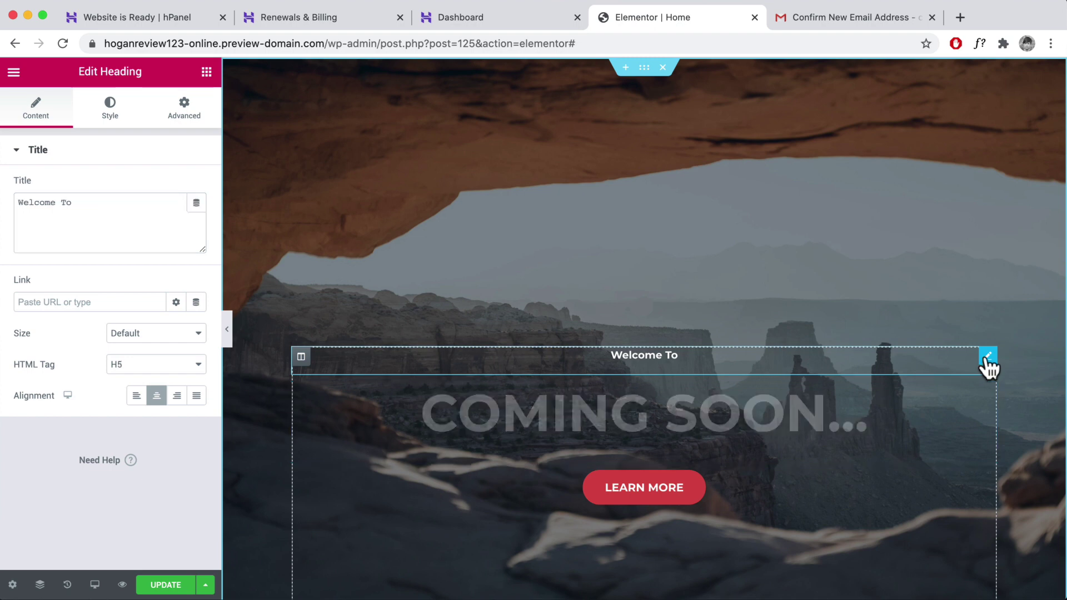
right_click(988, 358)
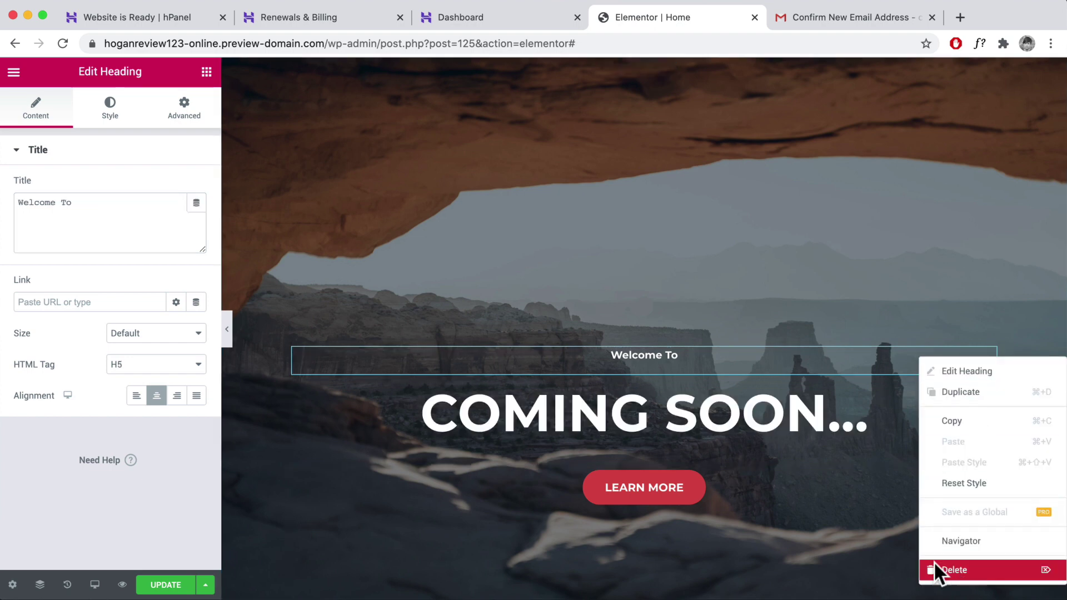
left_click(935, 570)
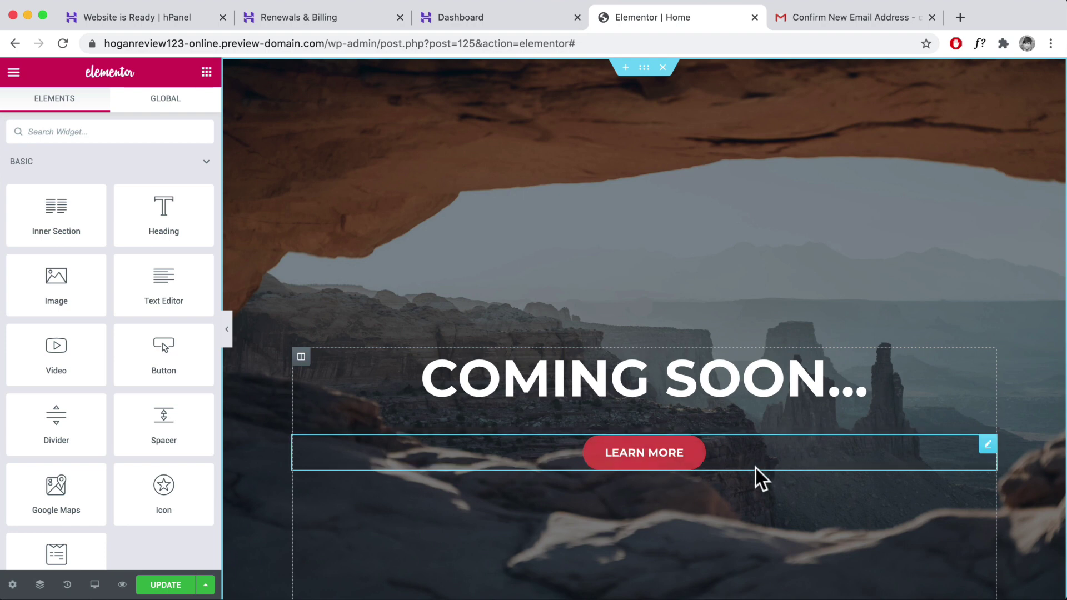
- Relabel the LEARN MORE button as 'Click here'
left_click(671, 459)
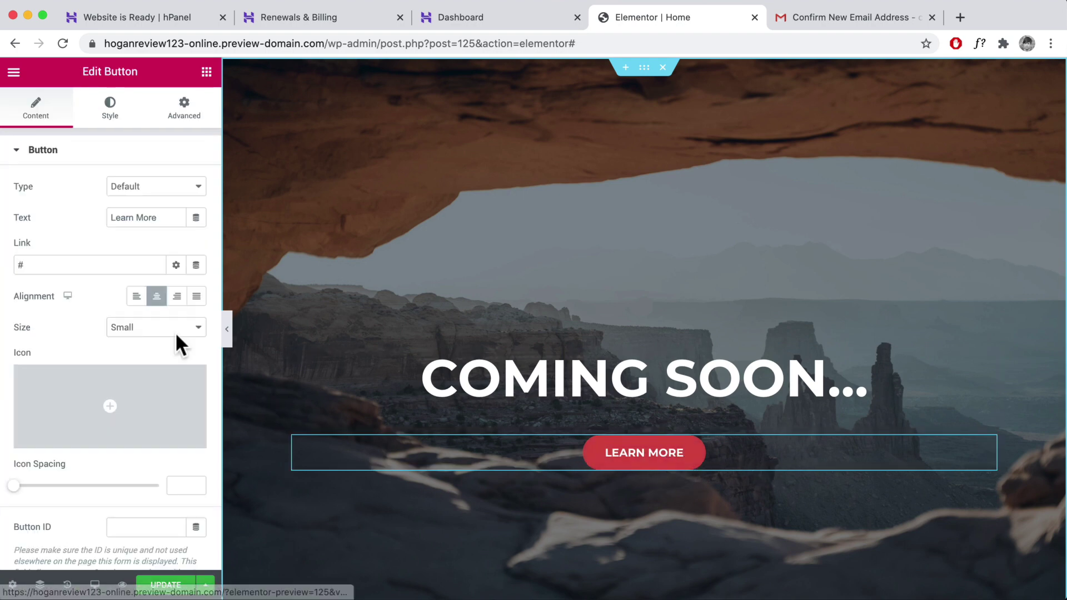
left_click_drag(164, 217, 87, 215)
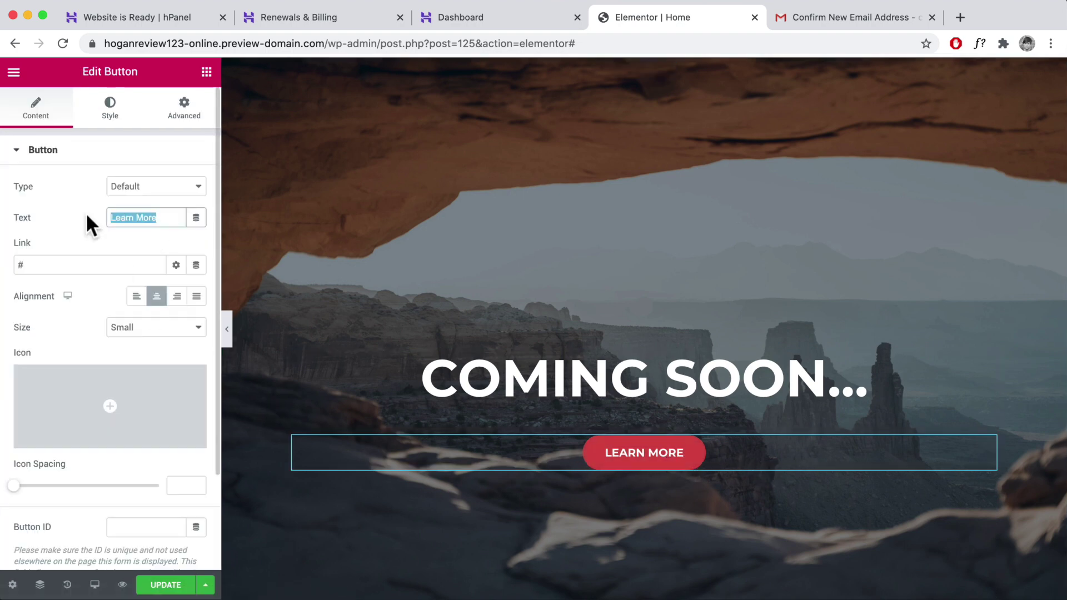
type("Cluck")
key("BackSpace")
key("BackSpace")
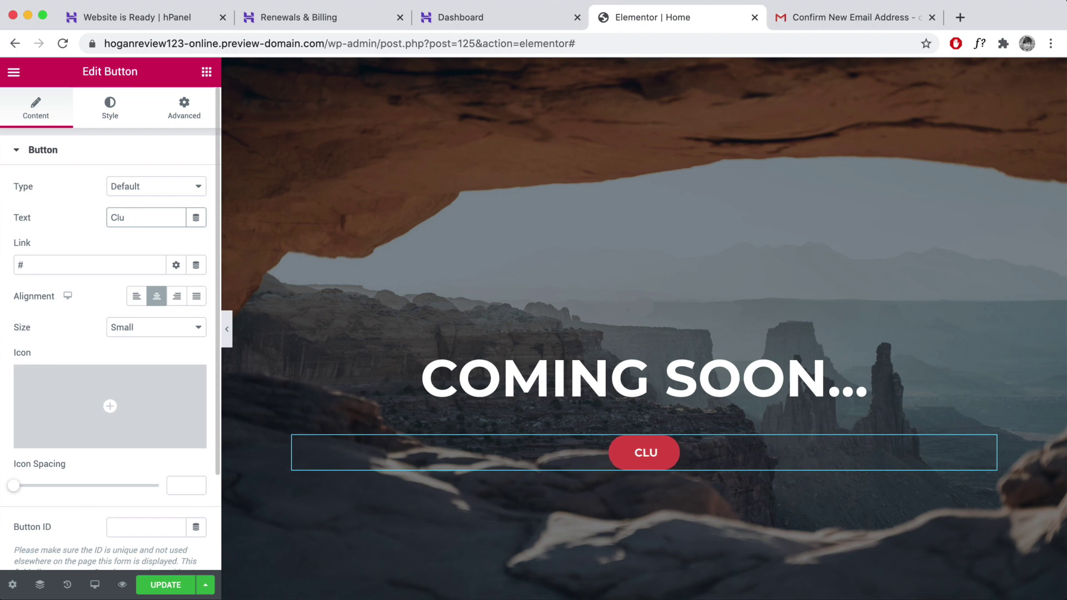
type("ck here")
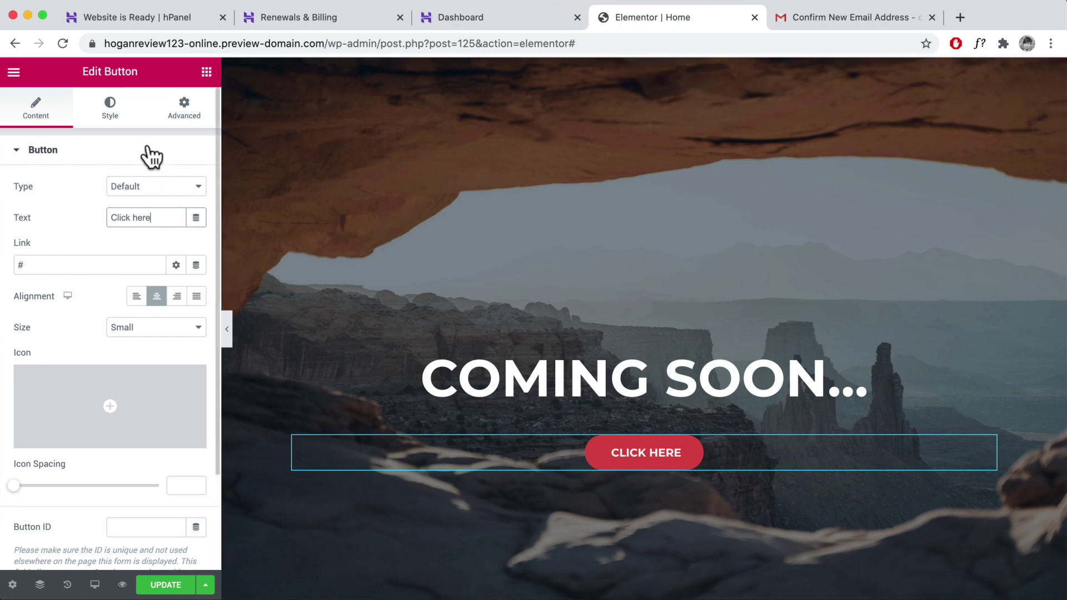
- Try linking the button to About and a pasted hPanel address, then clear its link
left_click(70, 265)
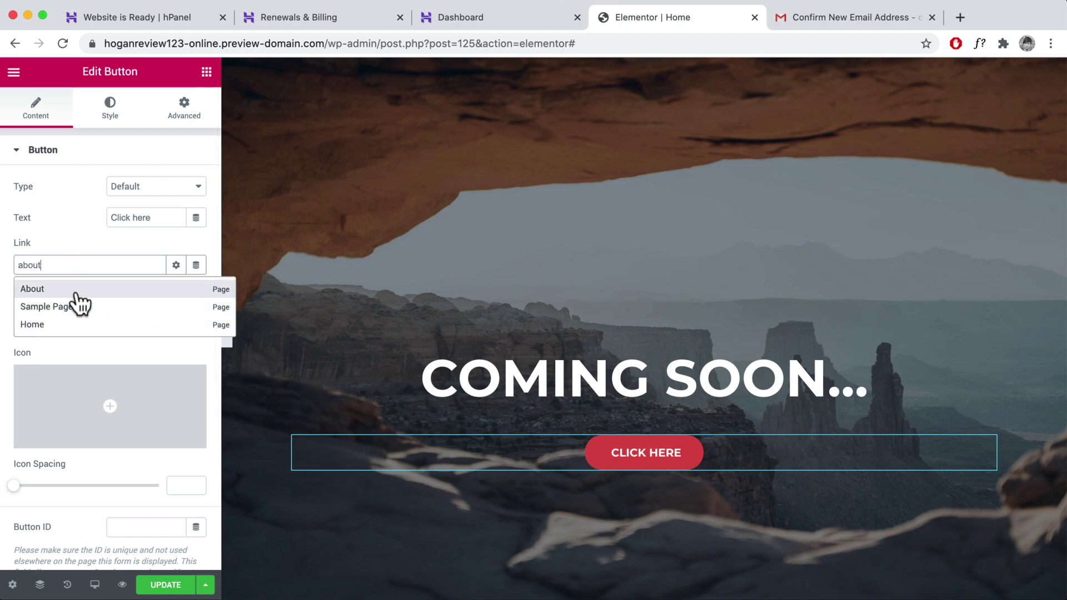
left_click(55, 292)
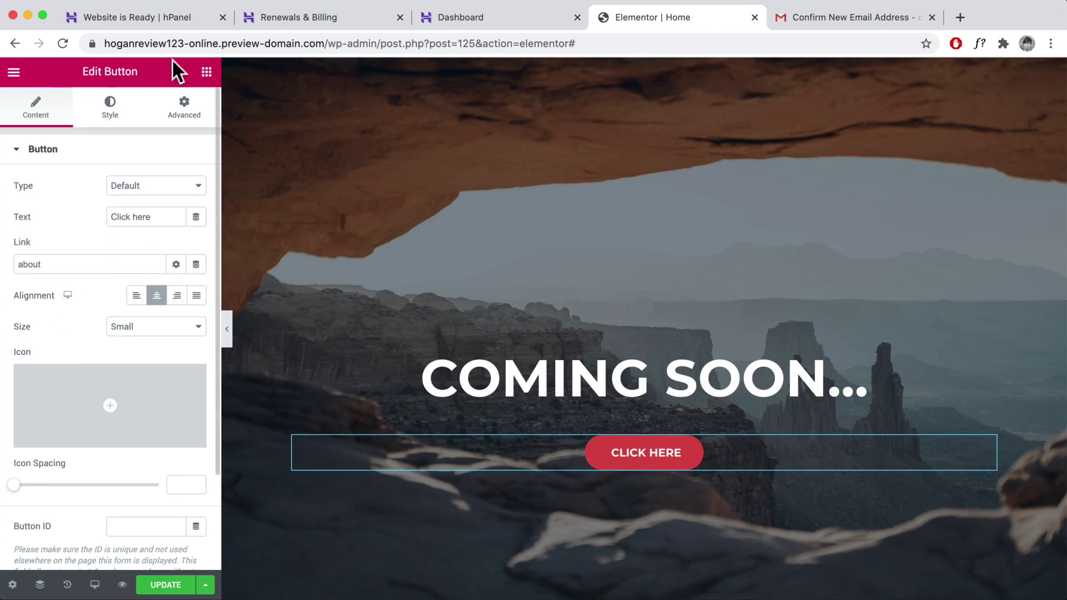
left_click(168, 13)
left_click_drag(208, 44, 147, 43)
key("ctrl+c")
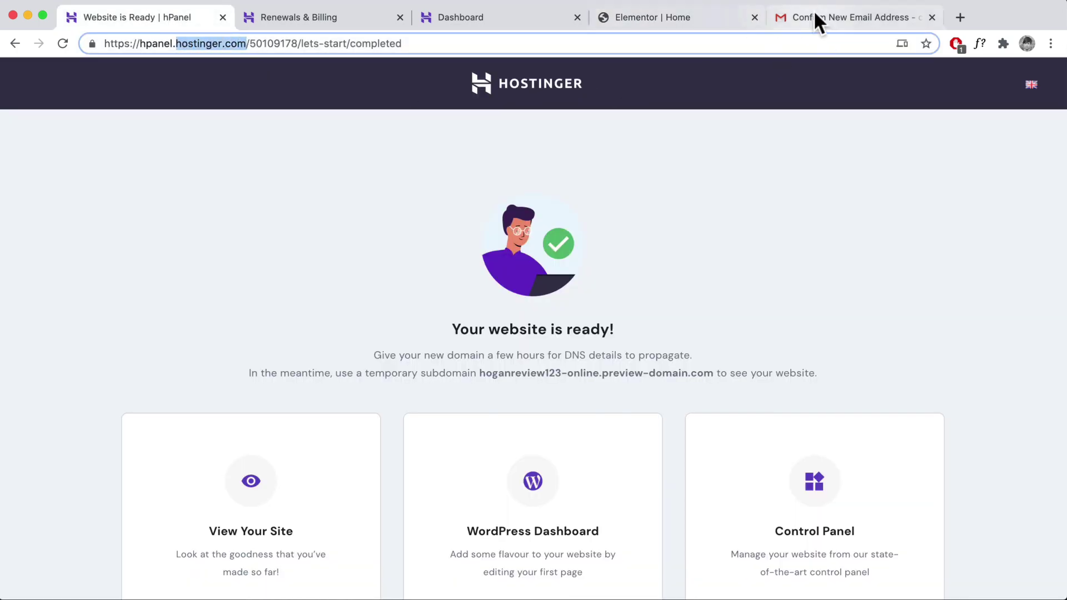
left_click(624, 22)
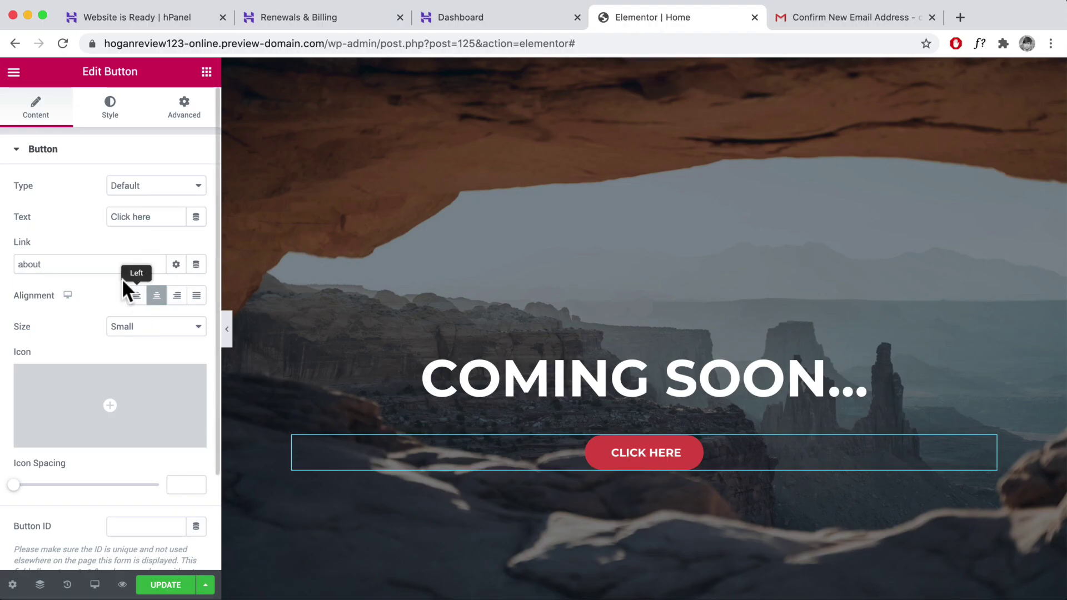
left_click_drag(67, 265, 16, 265)
key("ctrl+v")
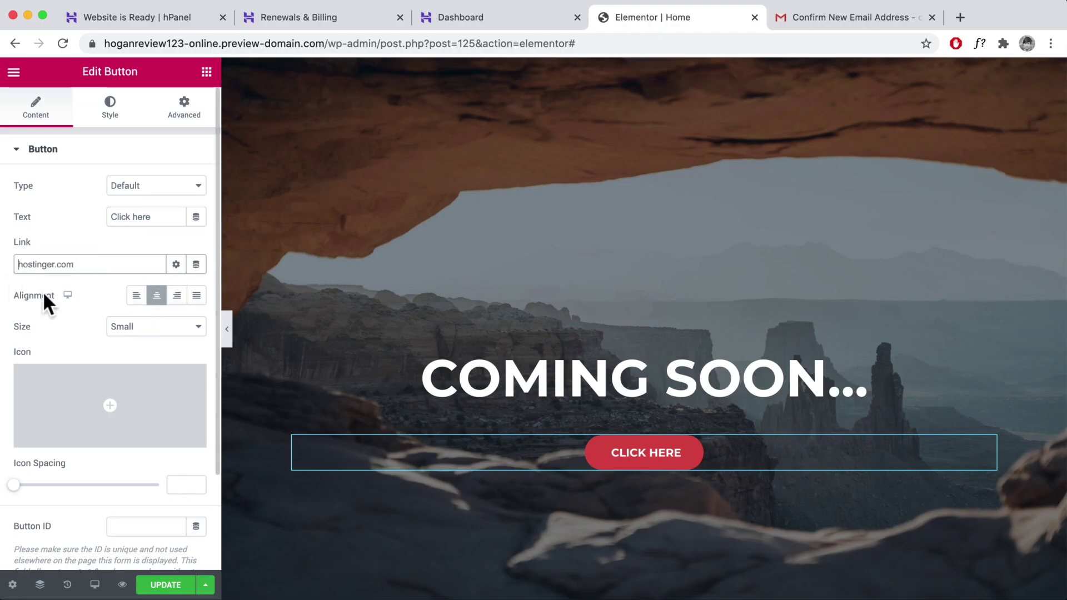
type("https://")
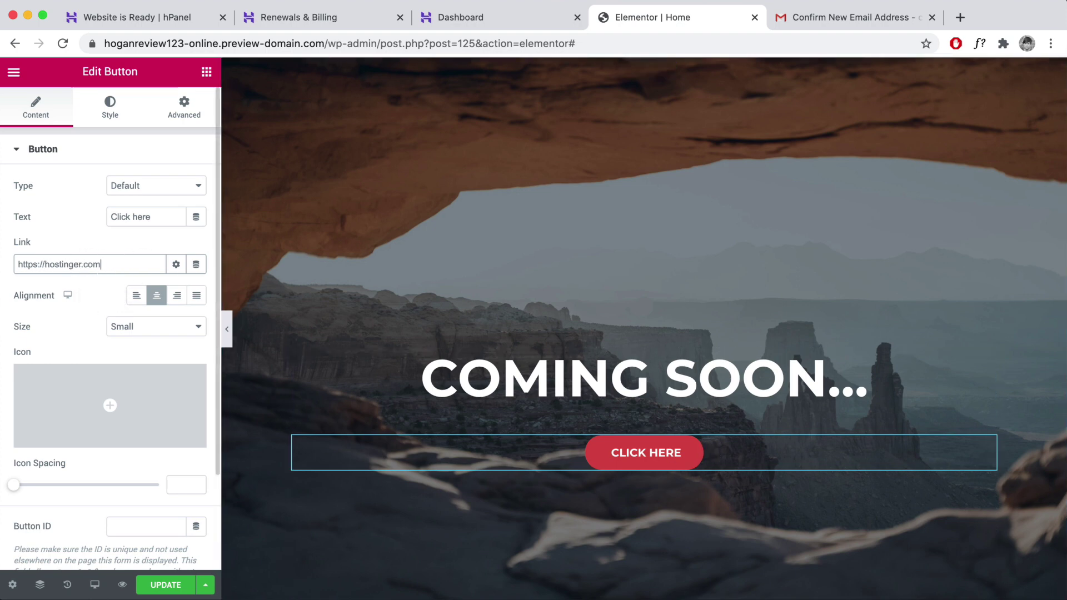
key("super+a")
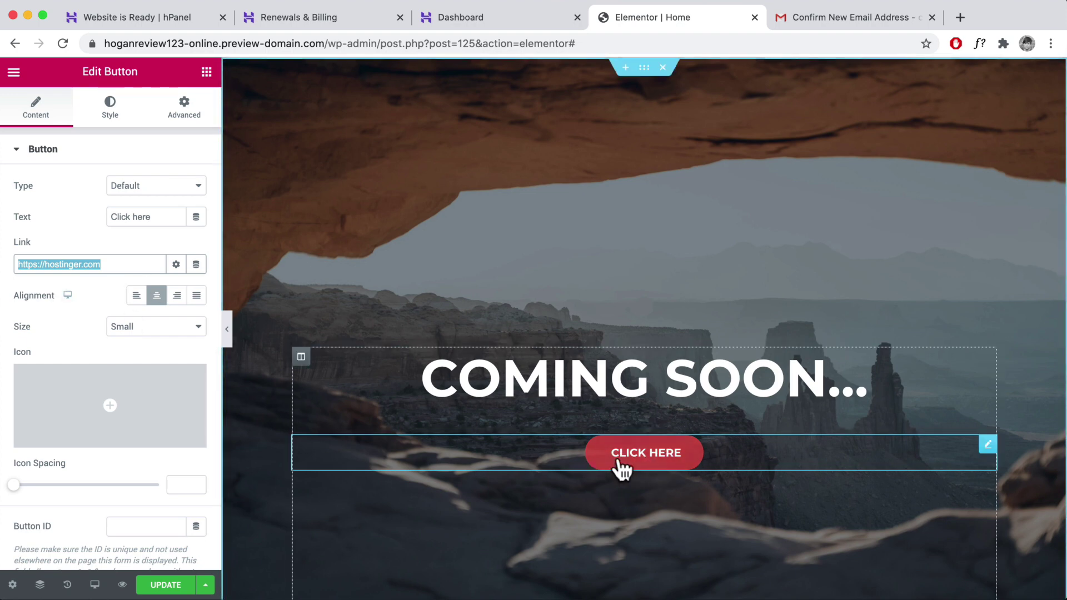
key("BackSpace")
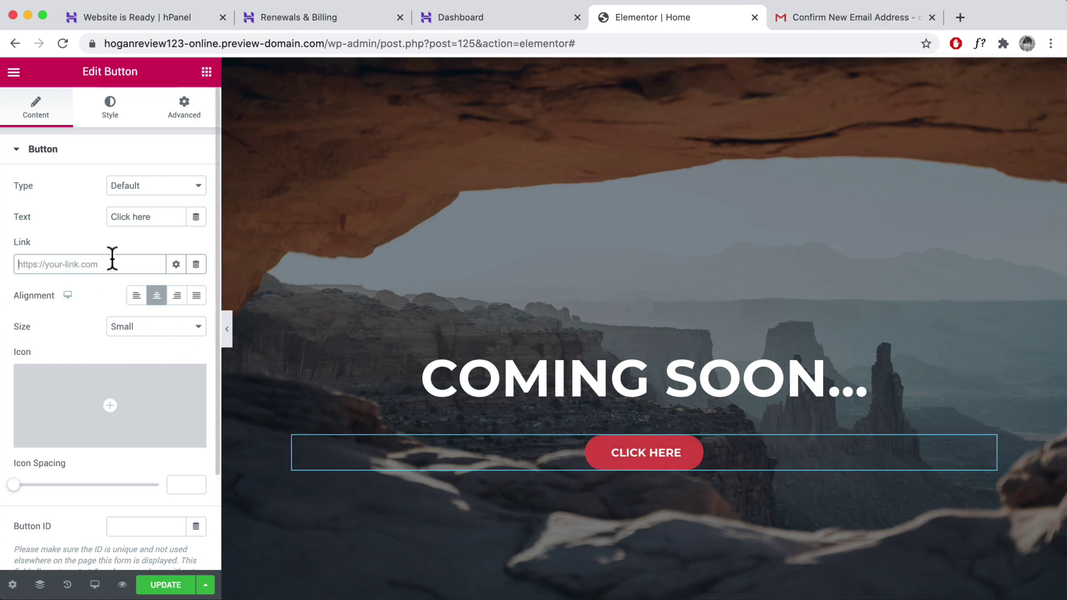
scroll(445, 368, "down", 10)
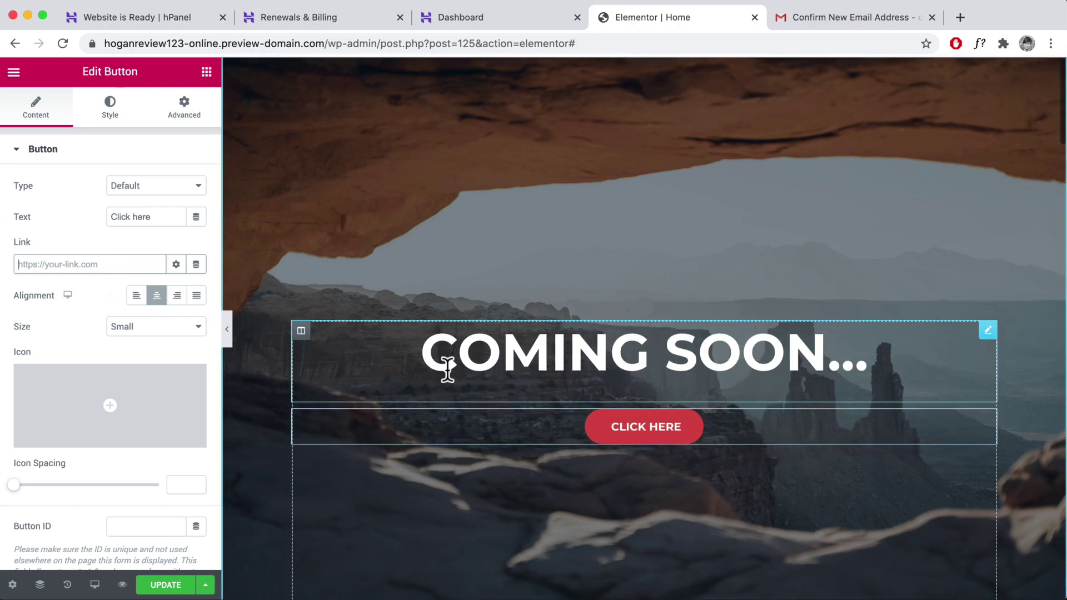
- Duplicate the One Touch Of Nature heading and LEARN MORE button, then undo both via History
scroll(444, 368, "down", 3)
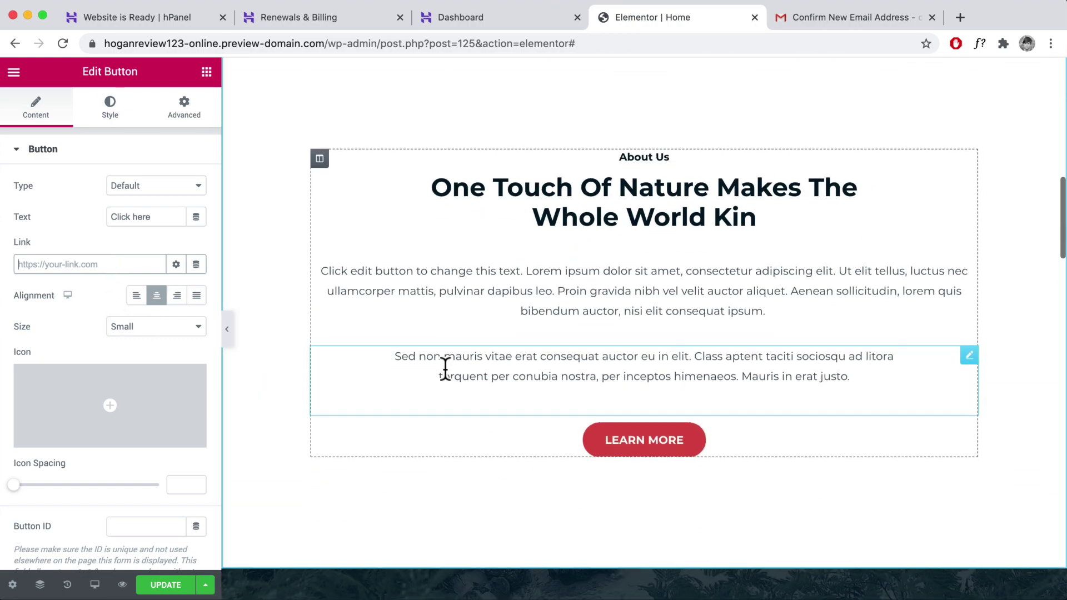
right_click(745, 141)
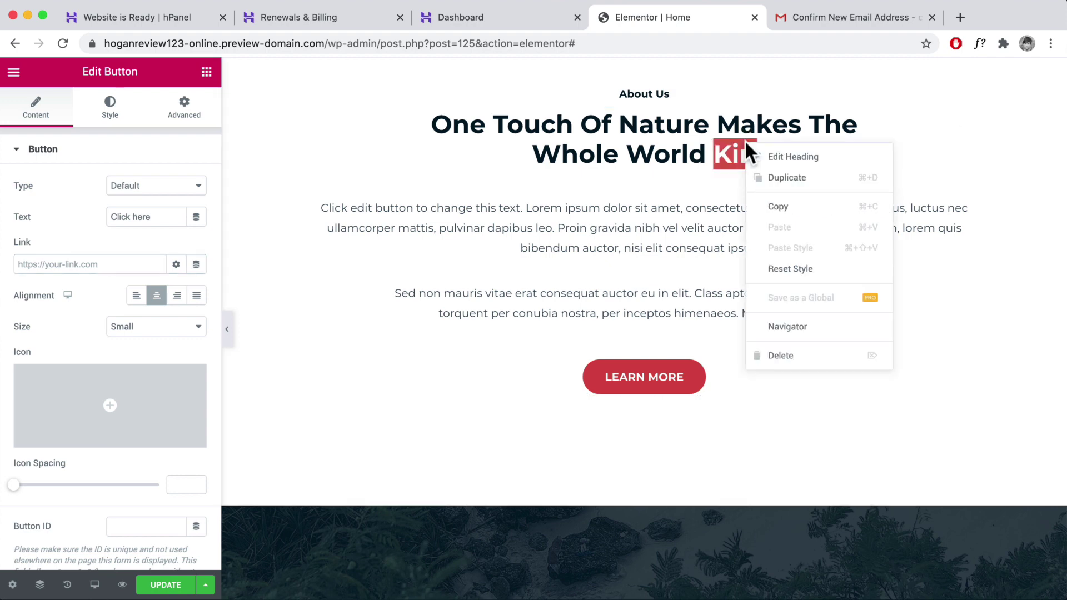
left_click(772, 158)
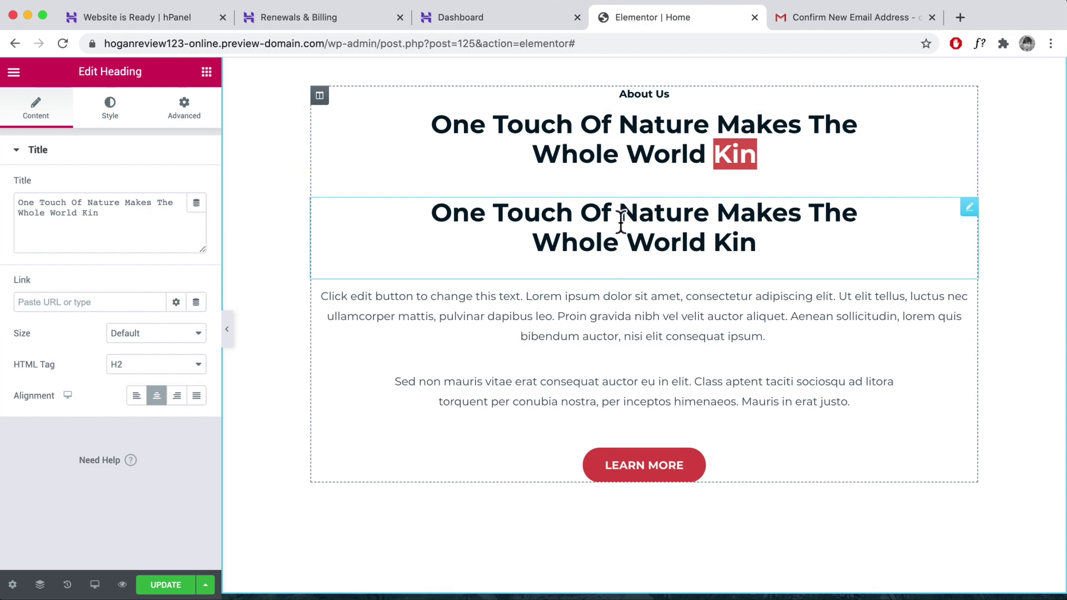
right_click(725, 459)
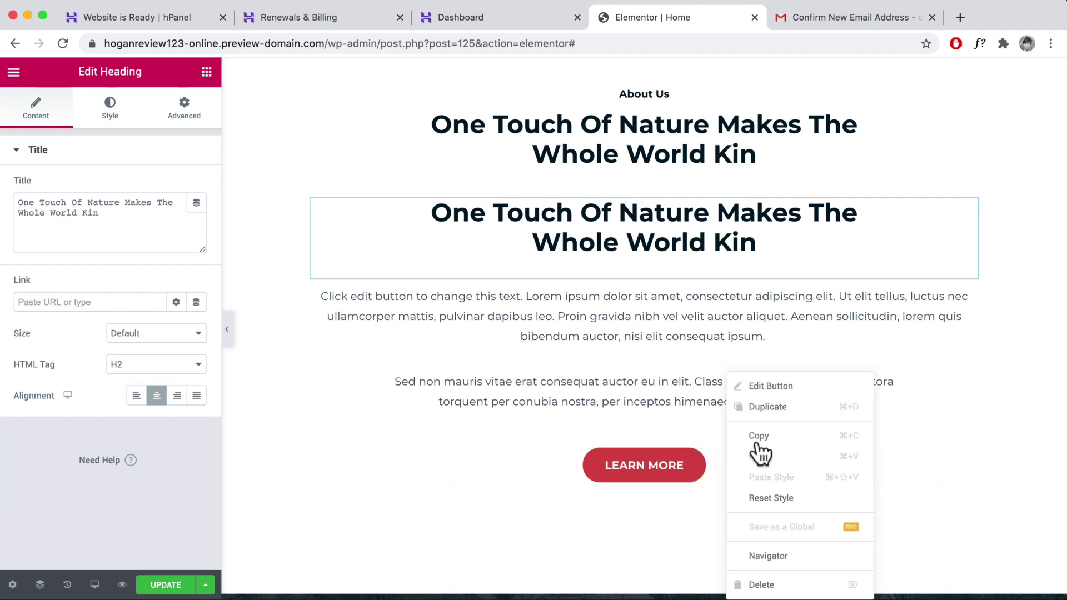
left_click(775, 411)
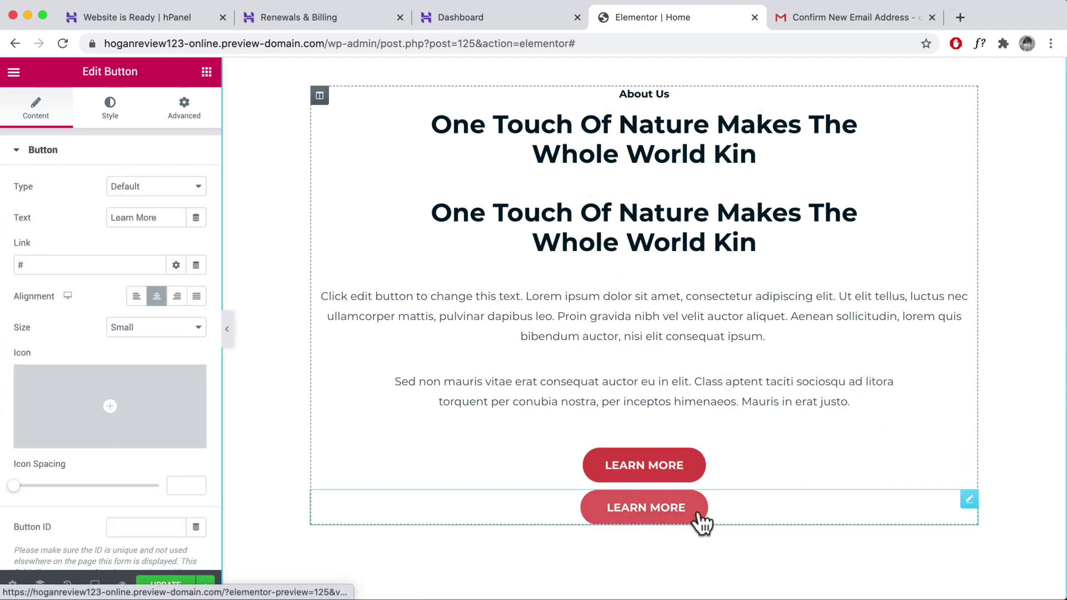
scroll(723, 533, "up", 1)
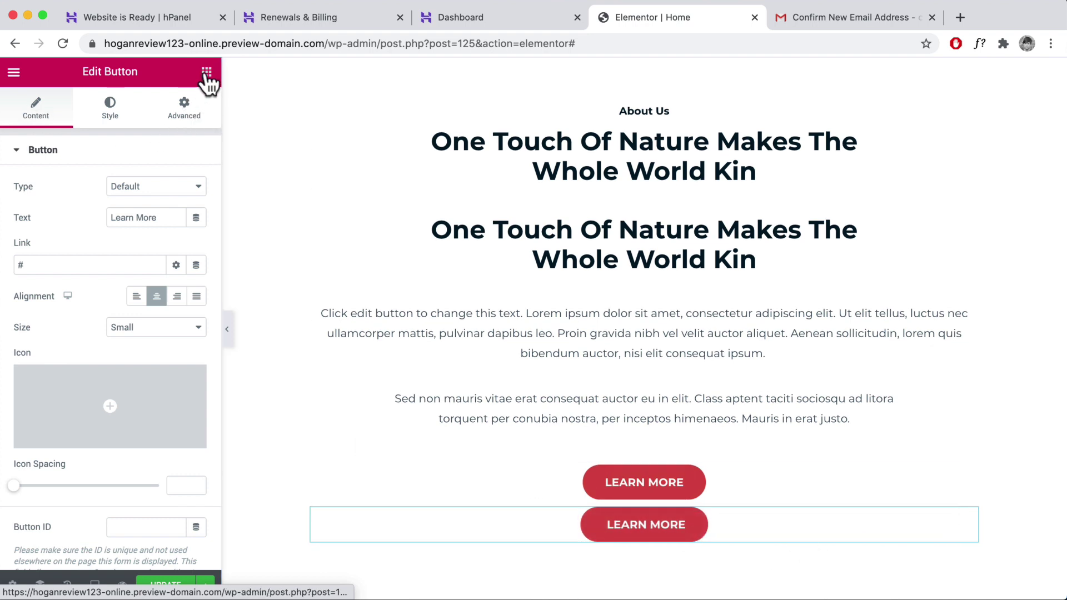
left_click(207, 72)
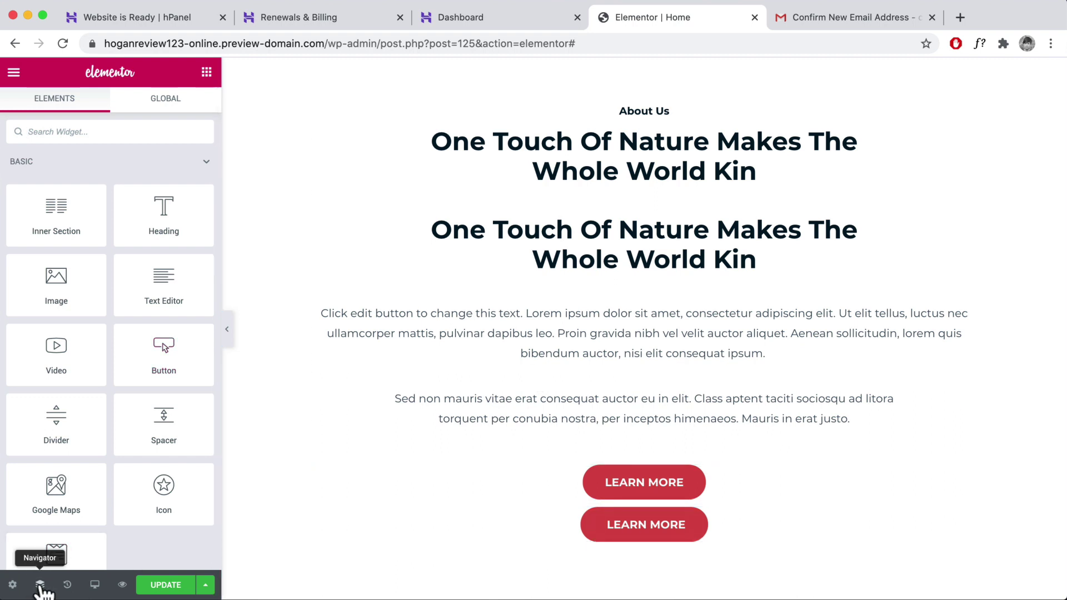
left_click(67, 585)
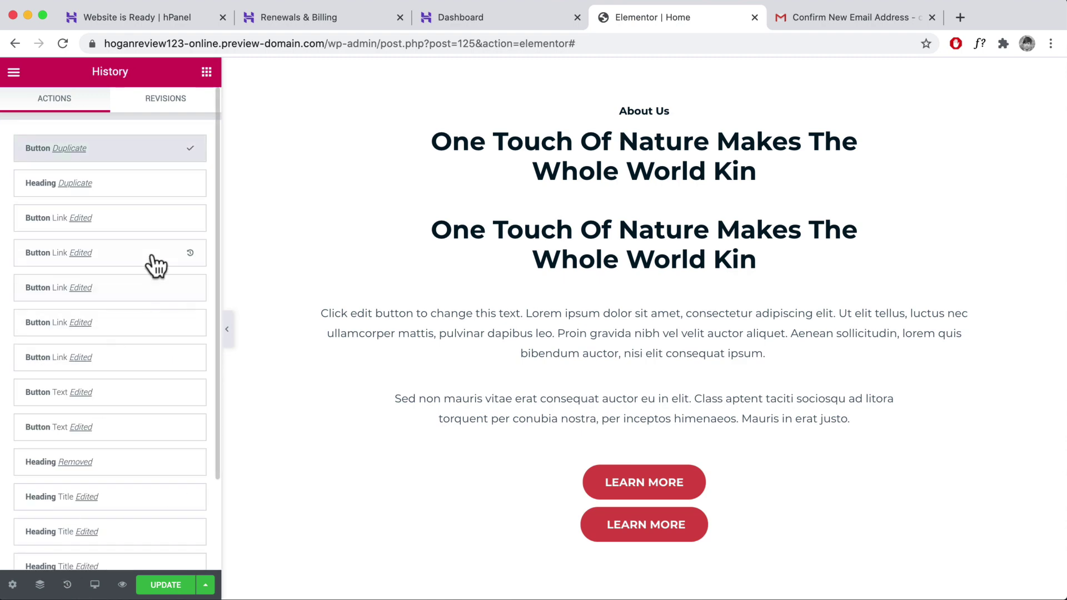
left_click(191, 218)
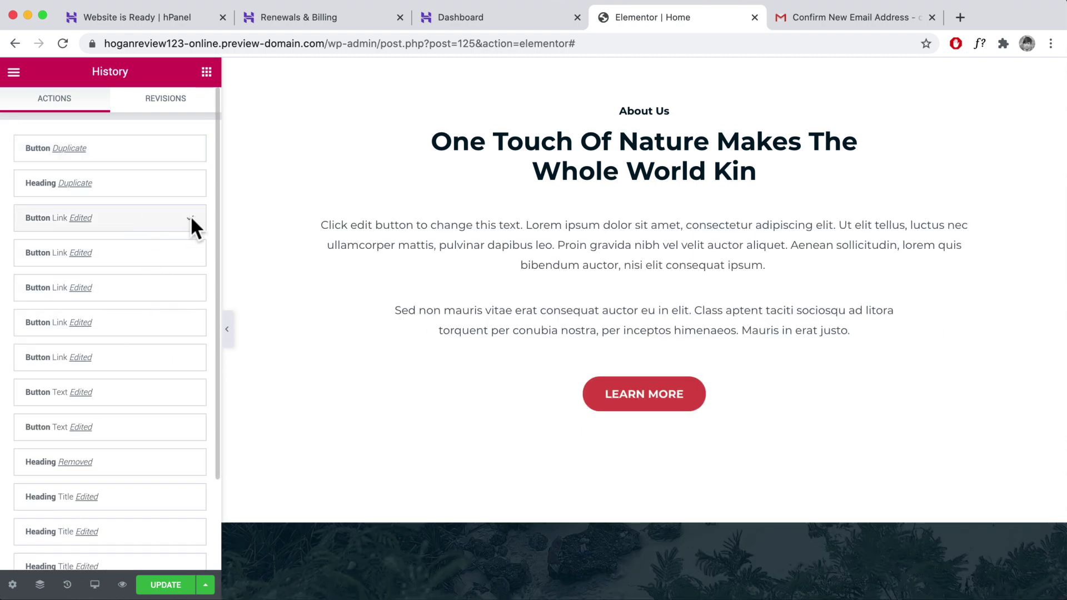
- Drag the services section's column divider so the left column is about 33.1% wide
scroll(388, 248, "up", 10)
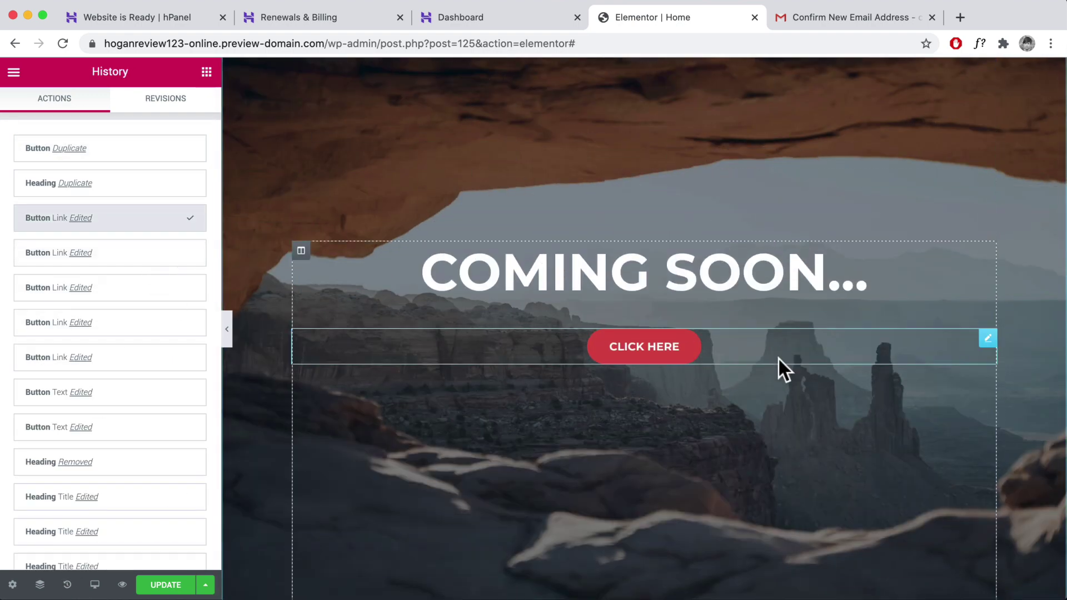
scroll(787, 356, "down", 5)
scroll(774, 363, "down", 15)
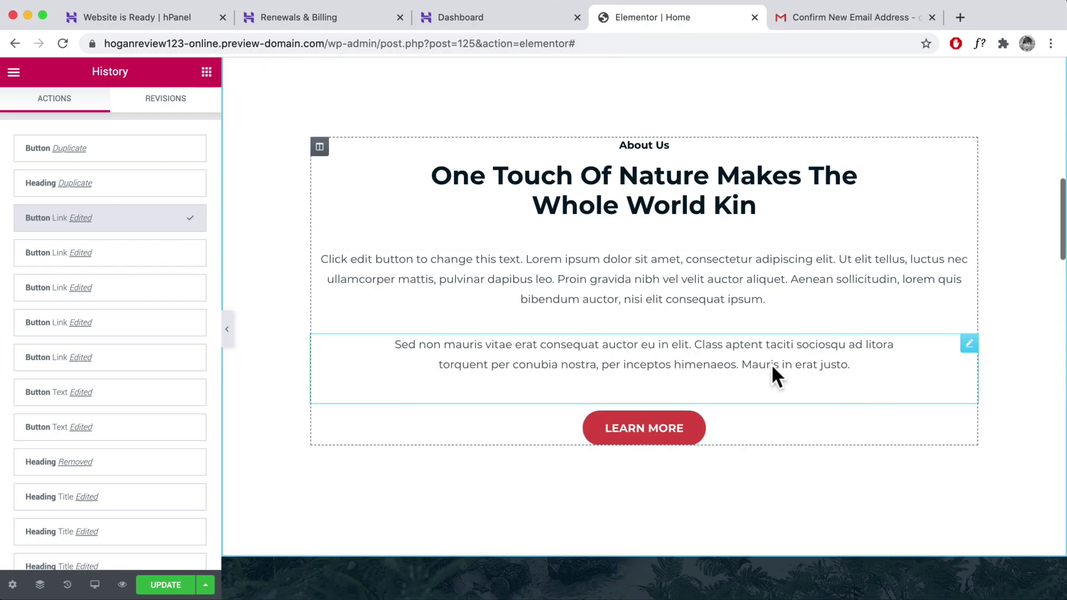
scroll(600, 261, "up", 3)
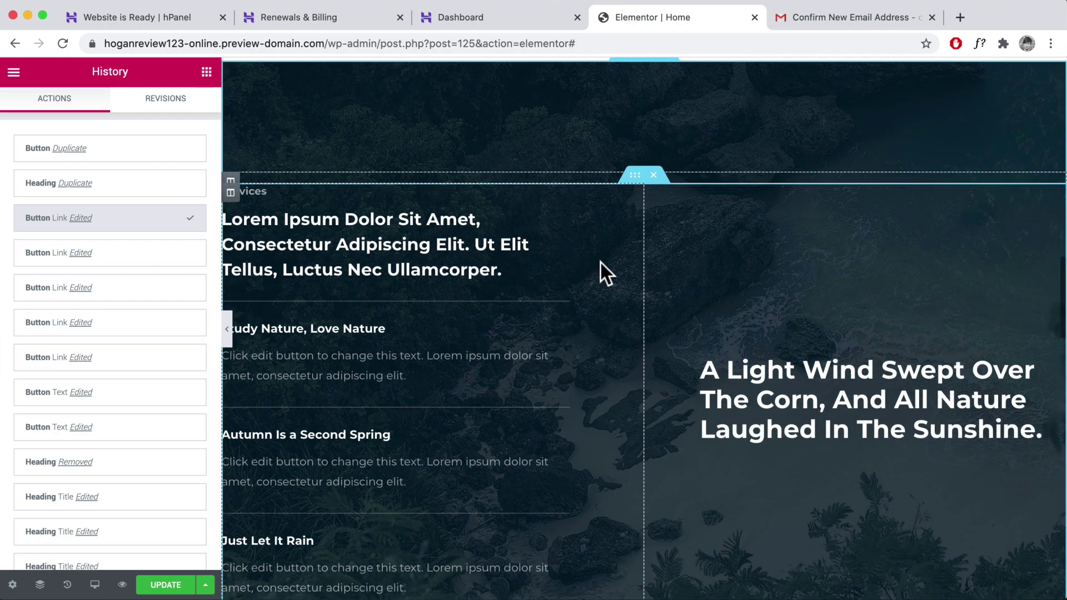
scroll(602, 262, "down", 1)
mouse_move(643, 274)
left_mouse_down()
mouse_move(502, 264)
mouse_move(636, 275)
mouse_move(525, 265)
mouse_move(625, 272)
left_mouse_up()
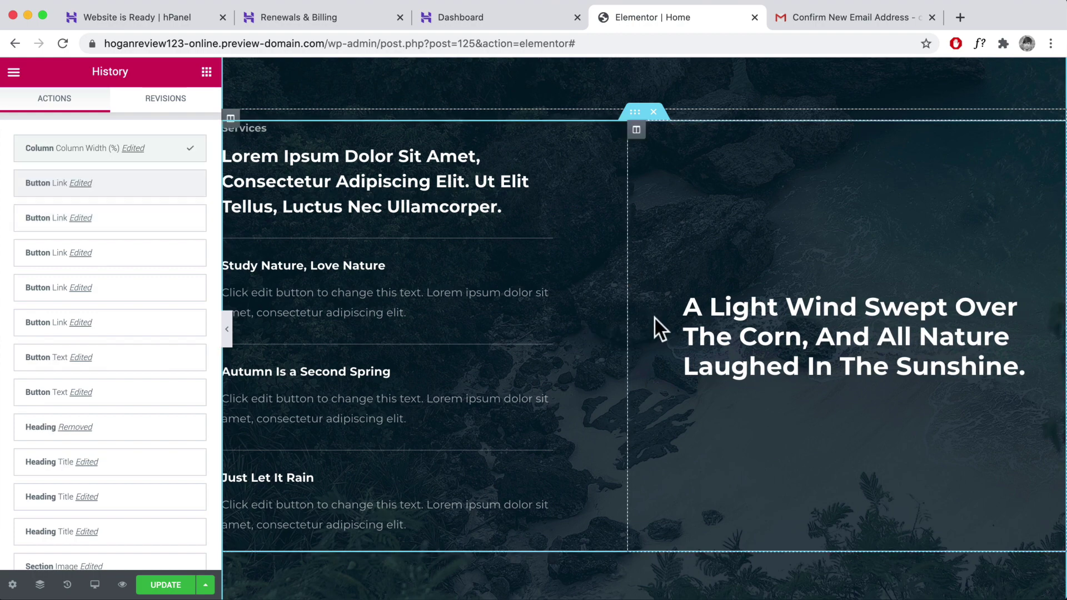
- Delete the light grey call-to-action section below the three nature cards
scroll(653, 317, "down", 10)
scroll(392, 261, "up", 2)
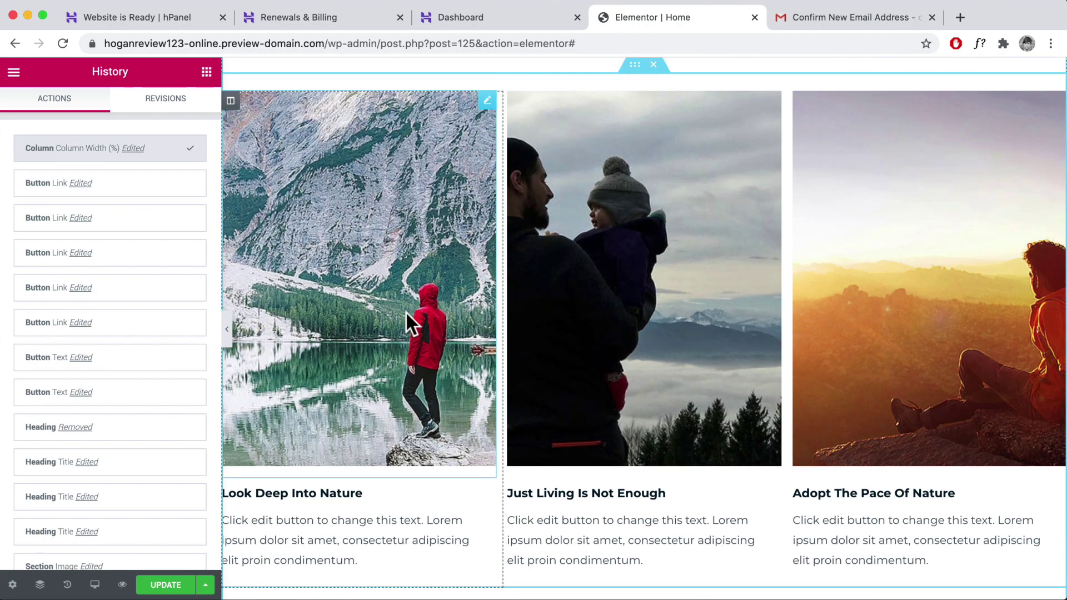
scroll(397, 336, "down", 8)
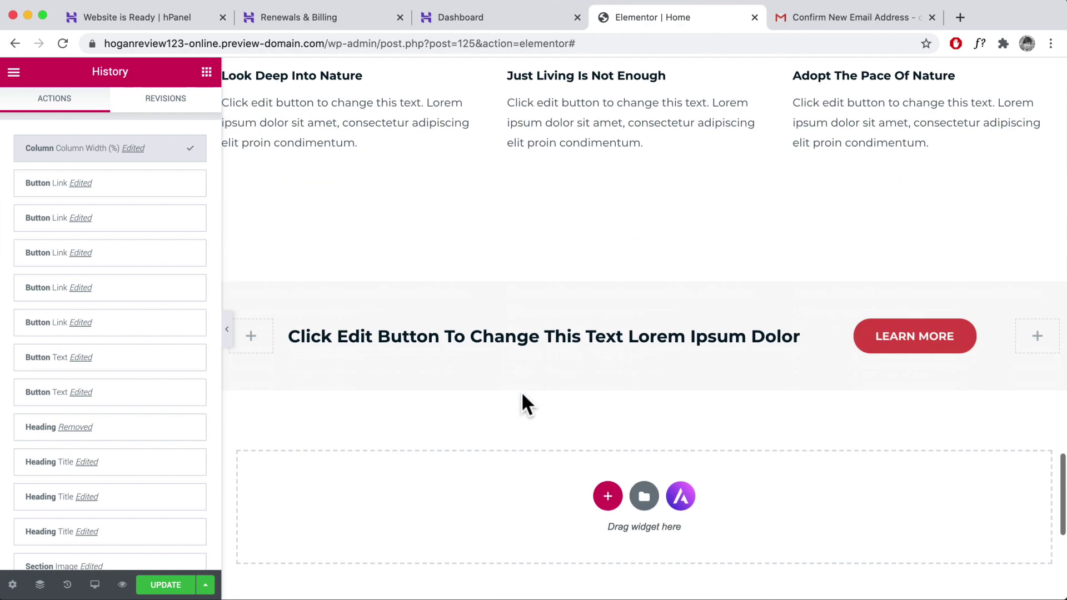
scroll(521, 390, "up", 3)
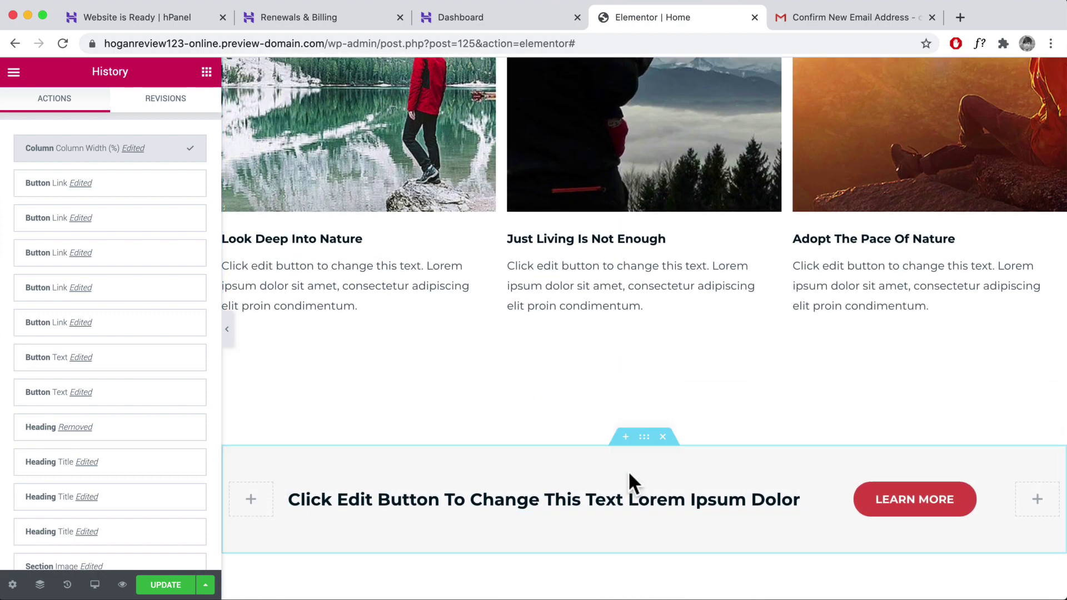
scroll(628, 471, "down", 5)
scroll(627, 473, "up", 3)
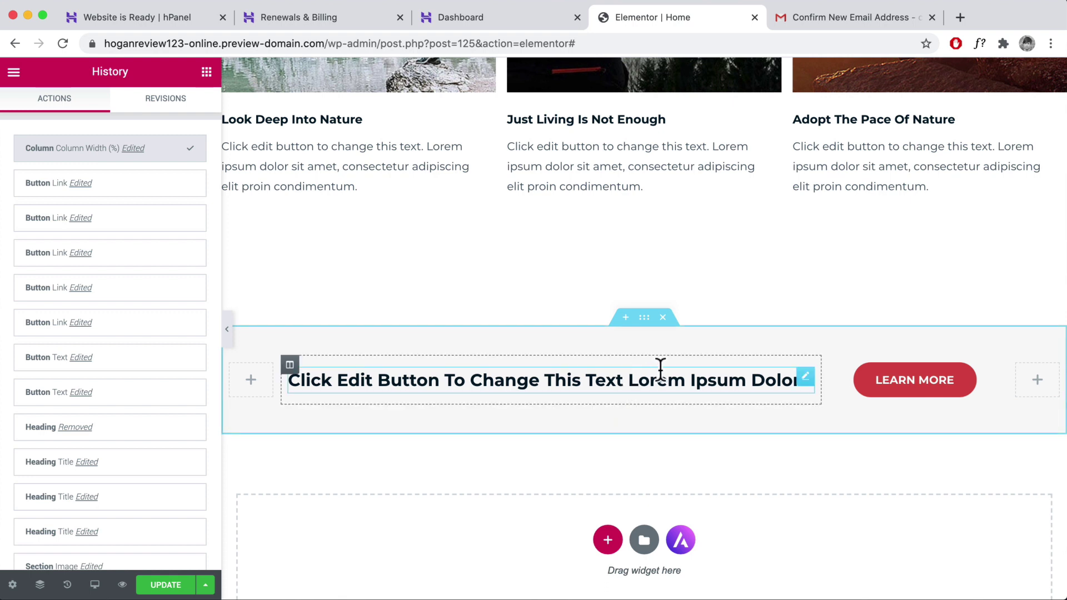
left_click(663, 317)
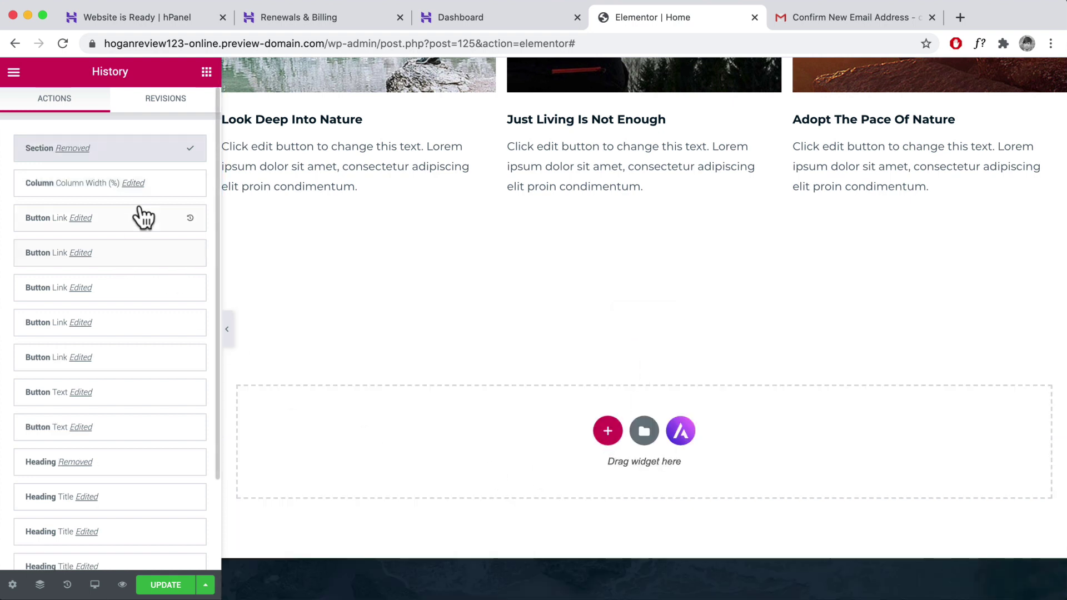
- Add a new two-column section below the nature cards and collapse the PRO widget group
left_click(608, 434)
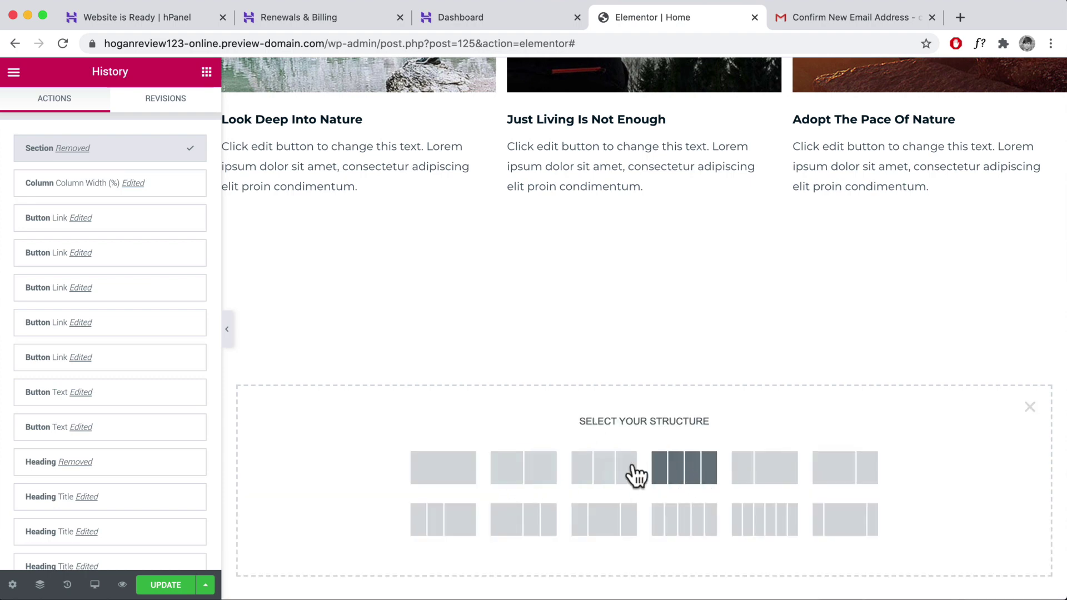
left_click(522, 478)
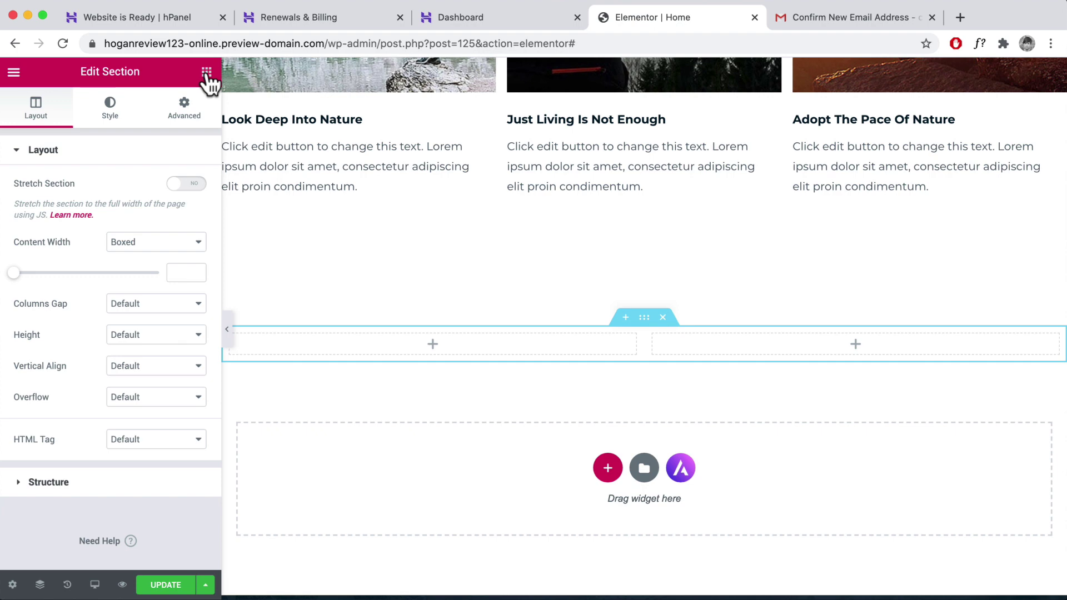
left_click(206, 72)
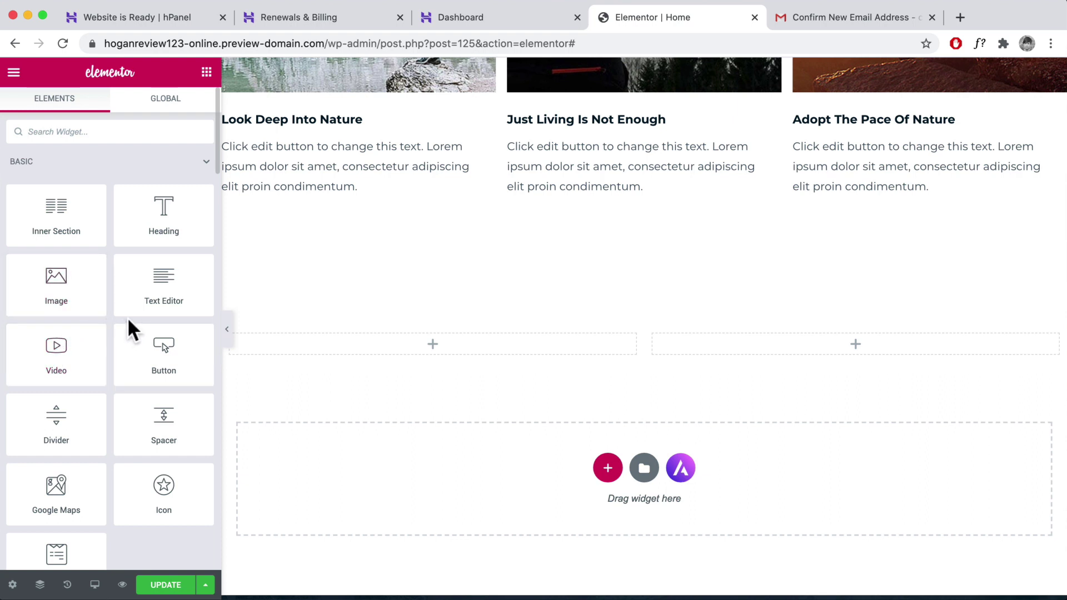
scroll(128, 328, "down", 8)
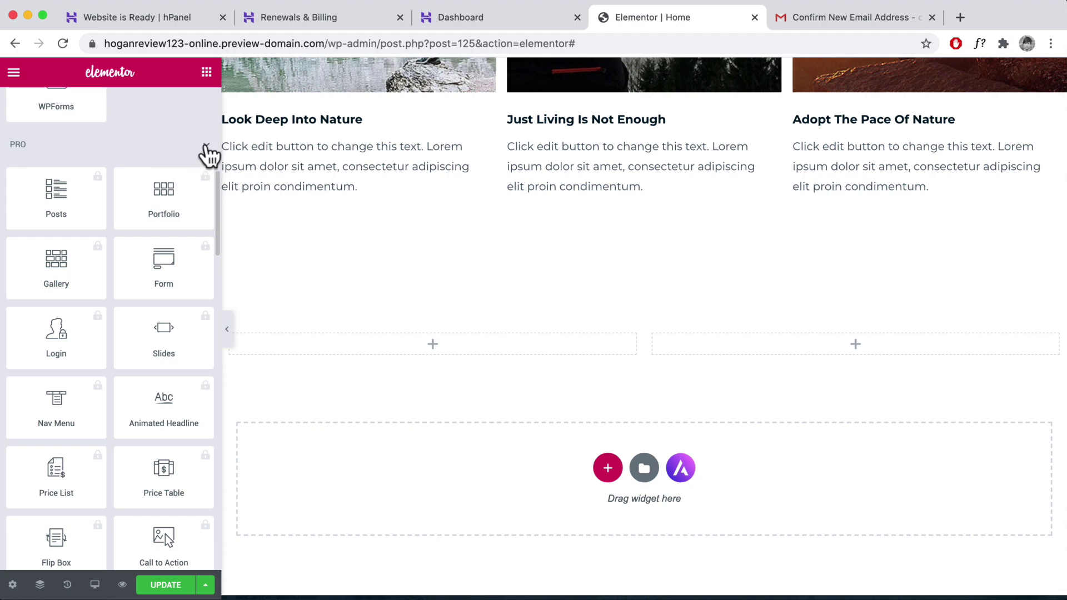
left_click(206, 149)
- Attempt an HTML widget, then delete the empty two-column section and open the template library
scroll(50, 194, "down", 2)
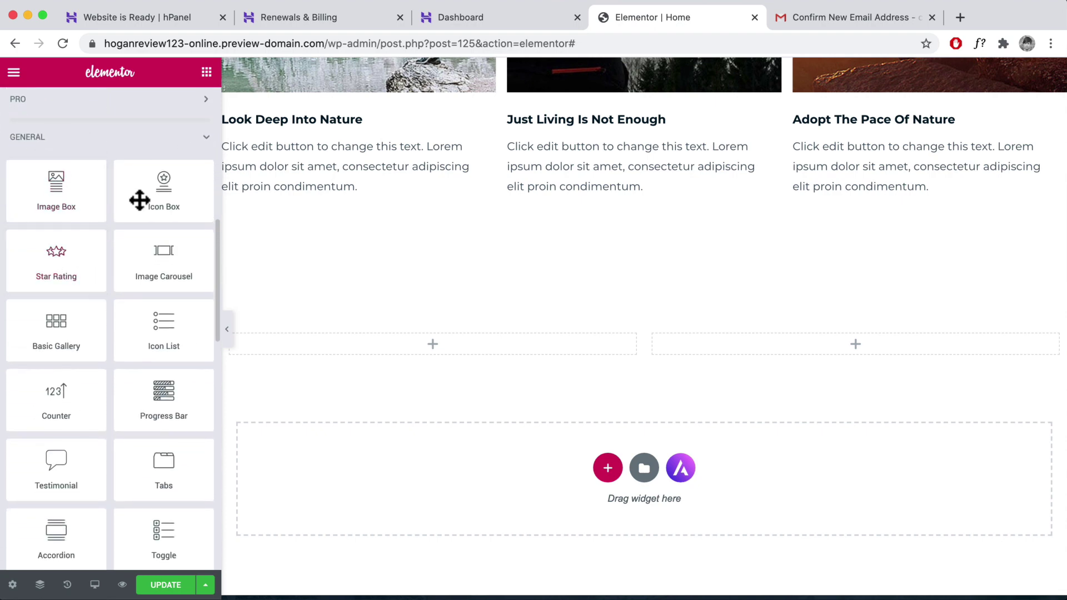
scroll(131, 274, "down", 4)
scroll(131, 324, "down", 4)
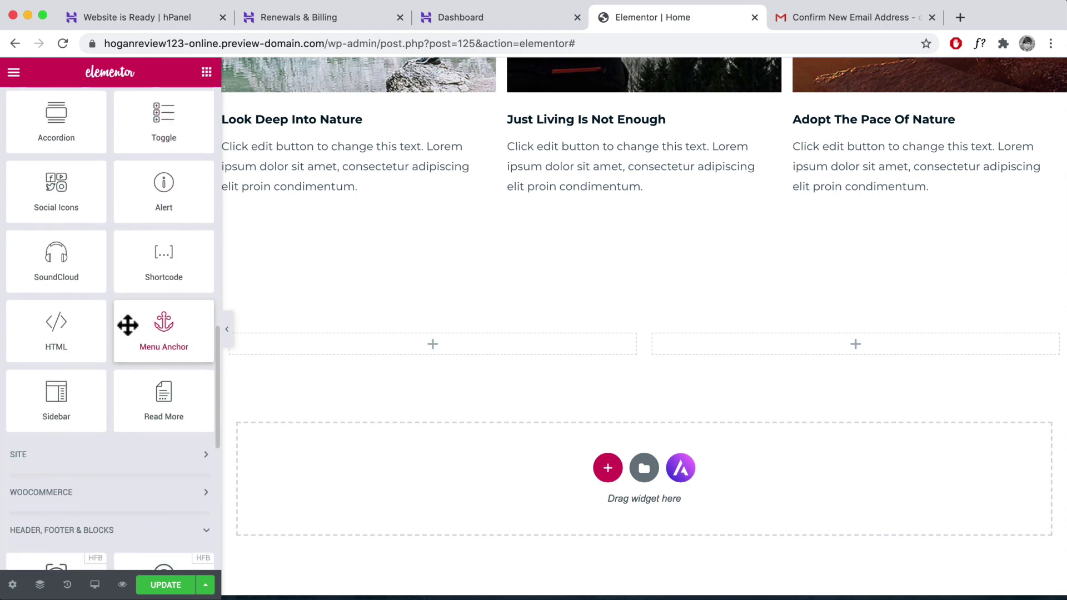
mouse_move(53, 333)
left_mouse_down()
mouse_move(543, 362)
mouse_move(295, 383)
mouse_move(56, 328)
left_mouse_up()
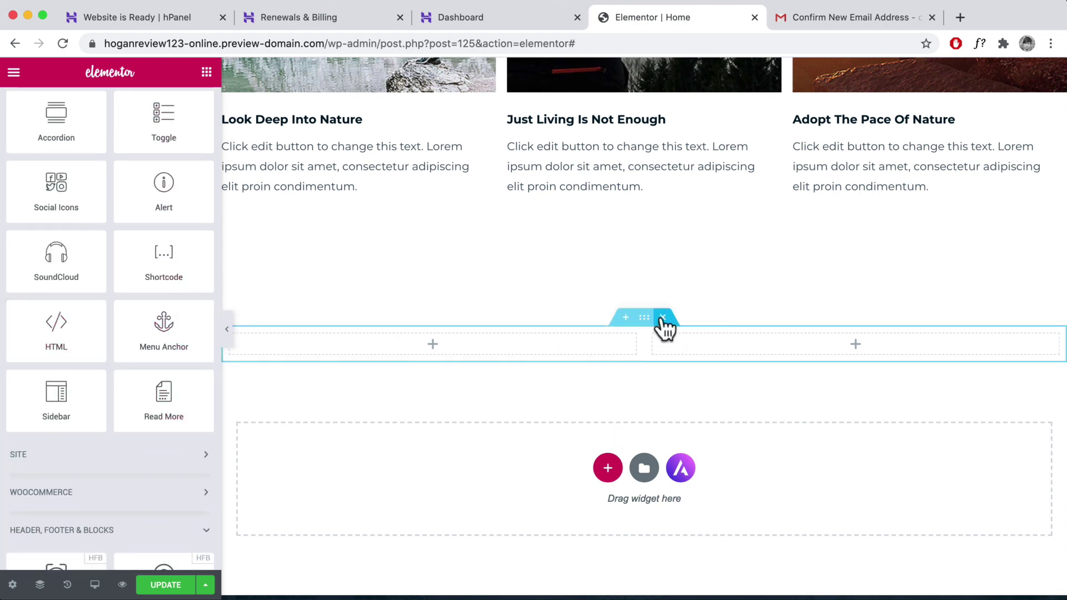
left_click(664, 325)
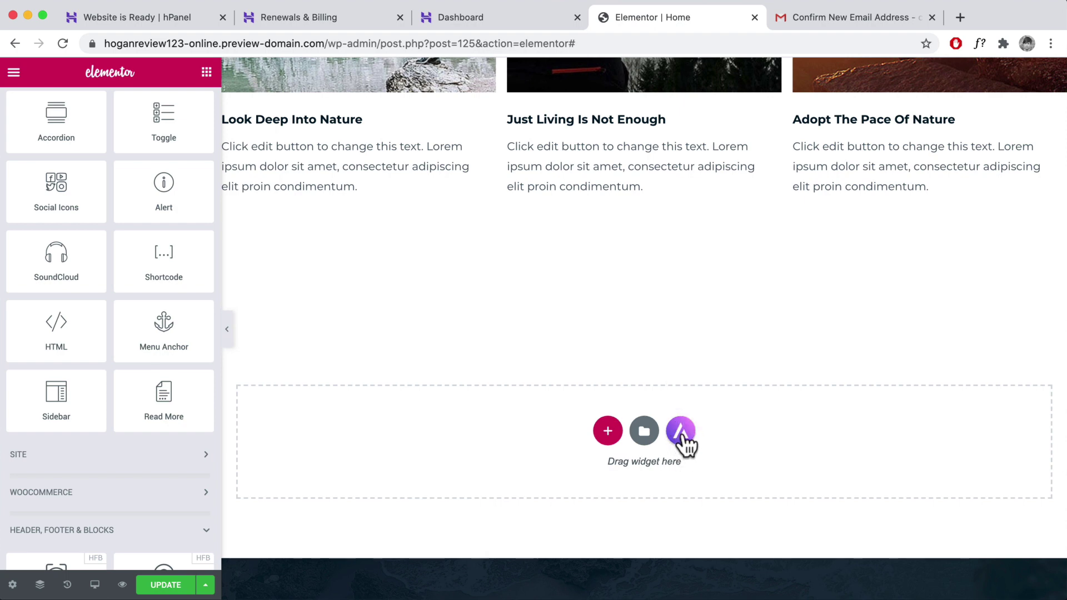
left_click(681, 432)
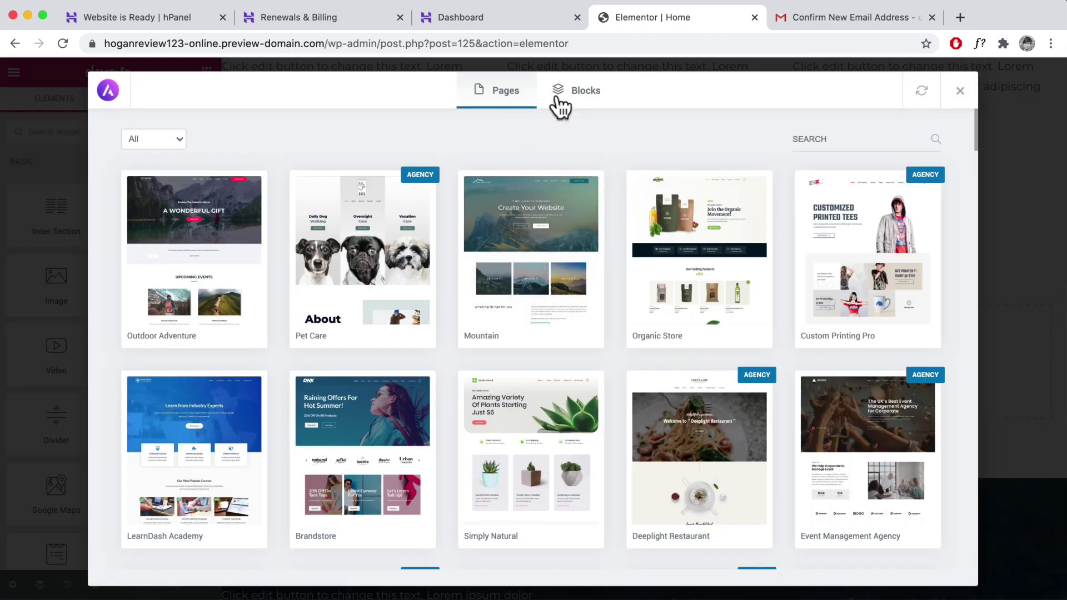
- Filter the template library to show only Free templates
scroll(493, 240, "down", 5)
scroll(493, 241, "up", 4)
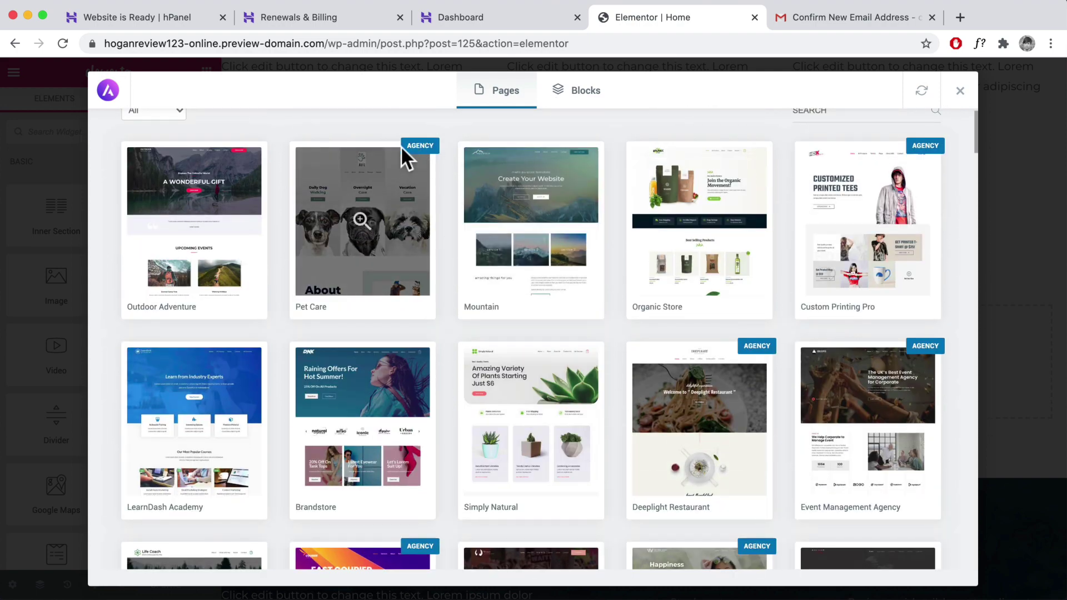
scroll(105, 138, "up", 1)
left_click(154, 138)
left_click(147, 149)
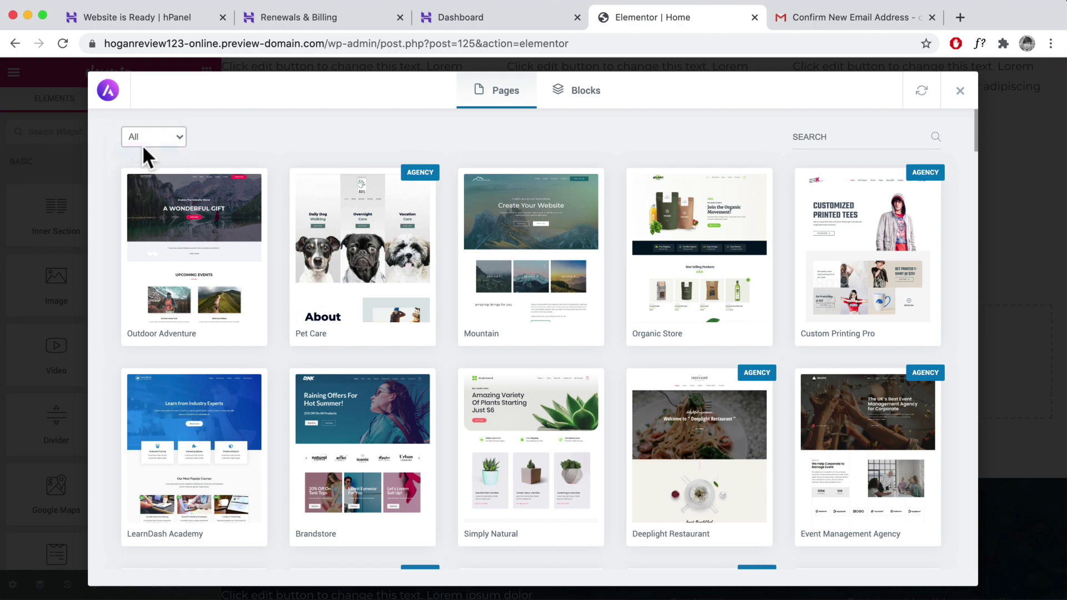
scroll(634, 349, "down", 5)
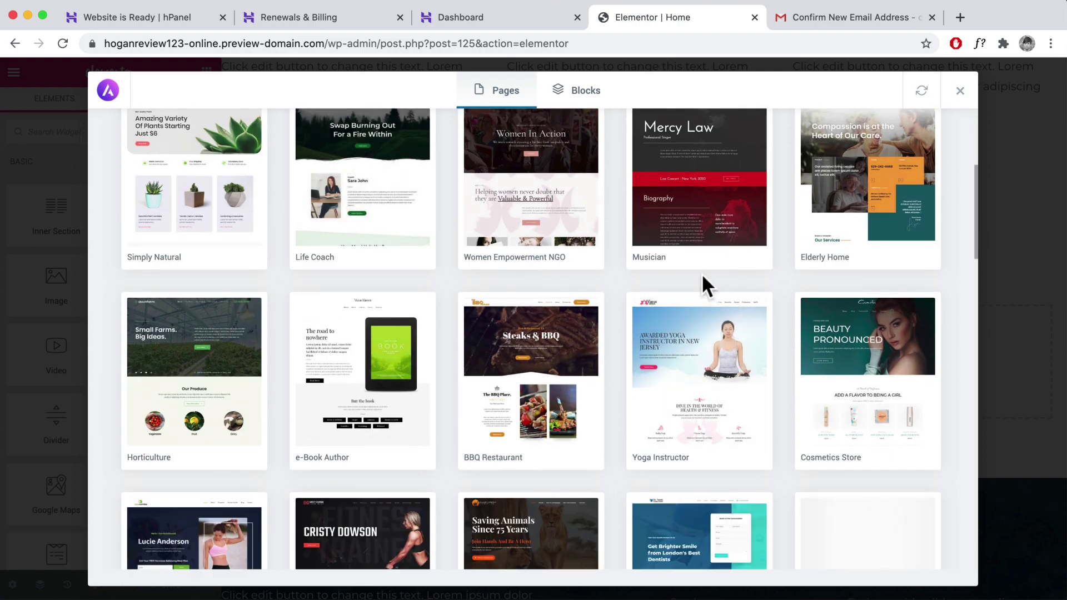
scroll(702, 285, "down", 18)
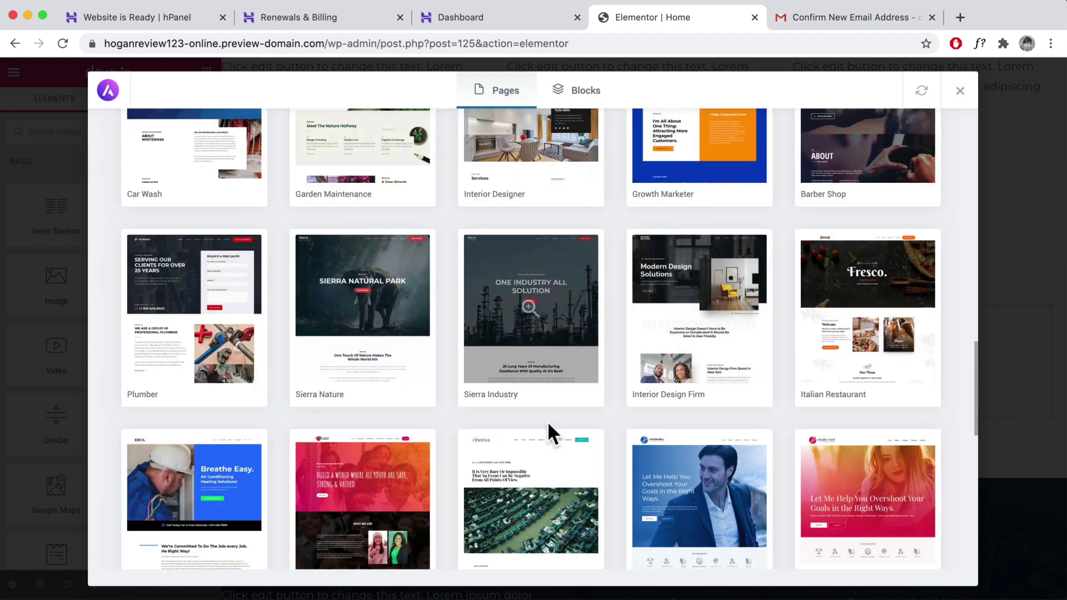
scroll(699, 360, "down", 2)
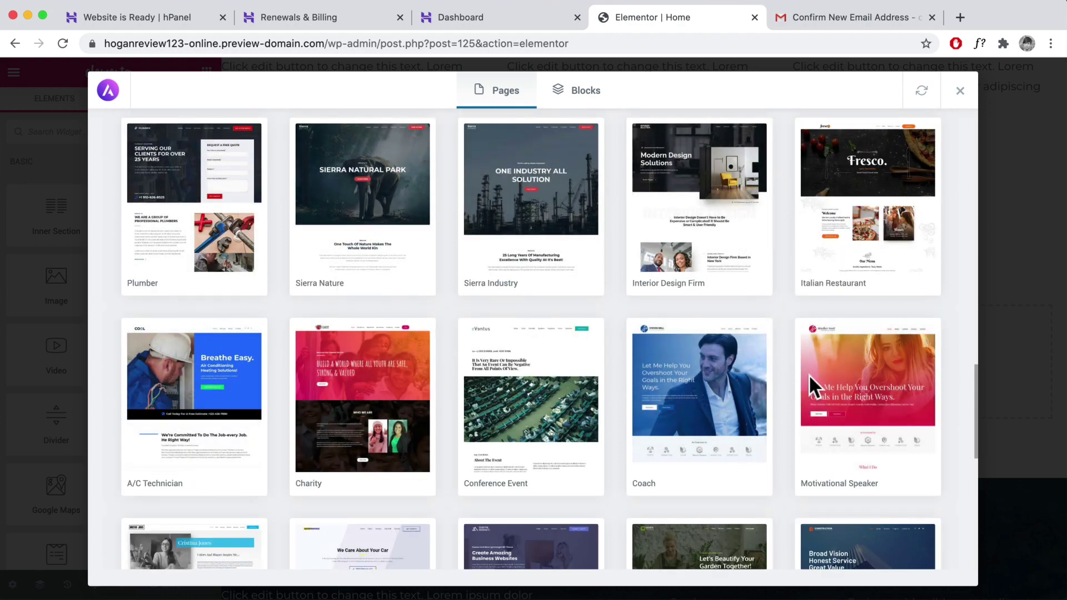
scroll(809, 382, "up", 10)
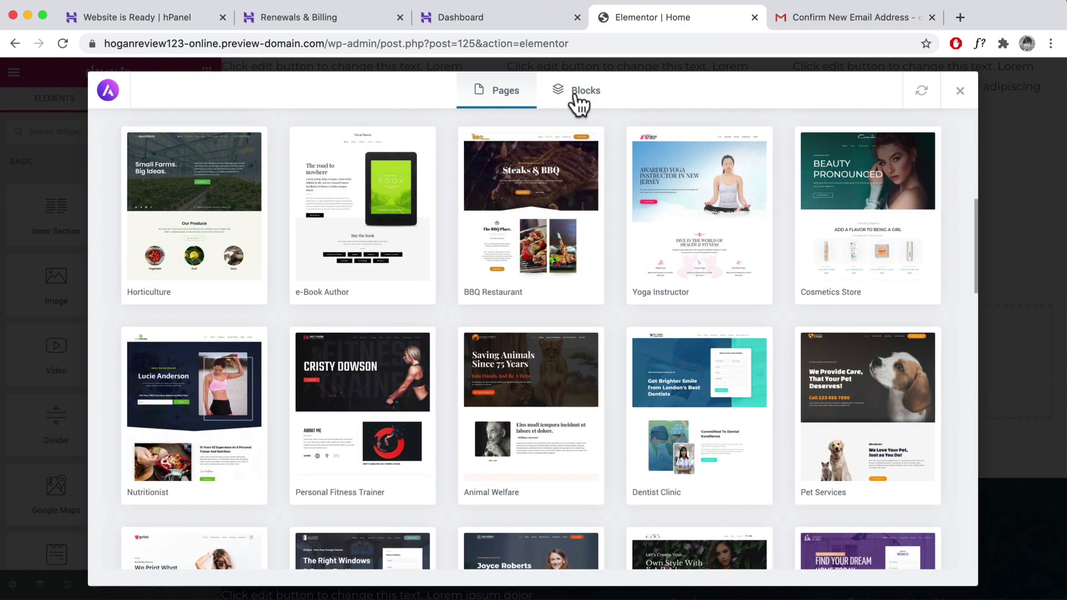
- Find the dark Call To Action block under Blocks and import it
left_click(578, 95)
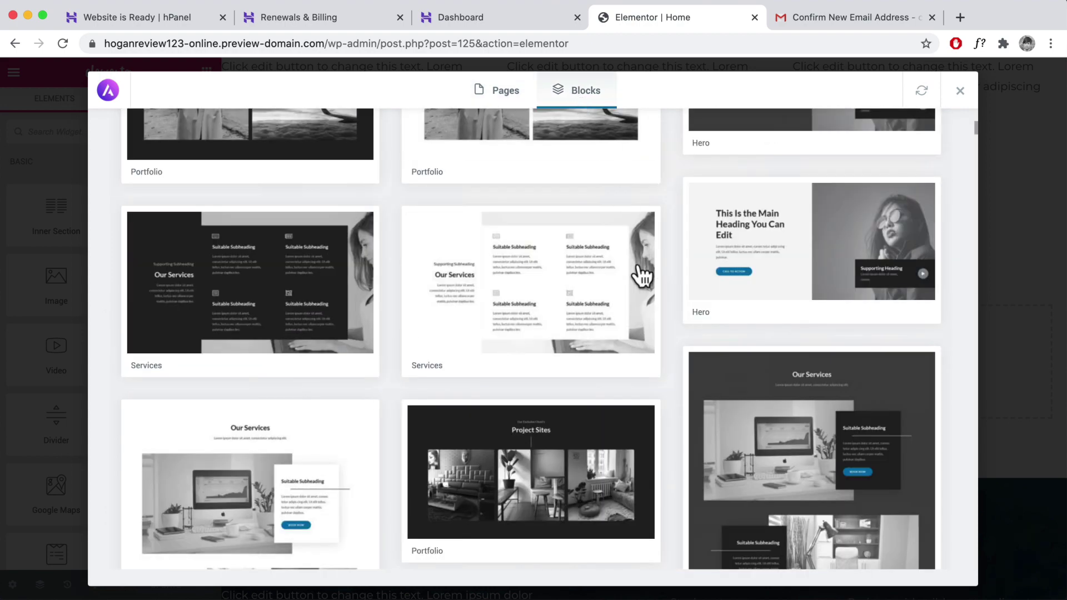
scroll(639, 273, "up", 5)
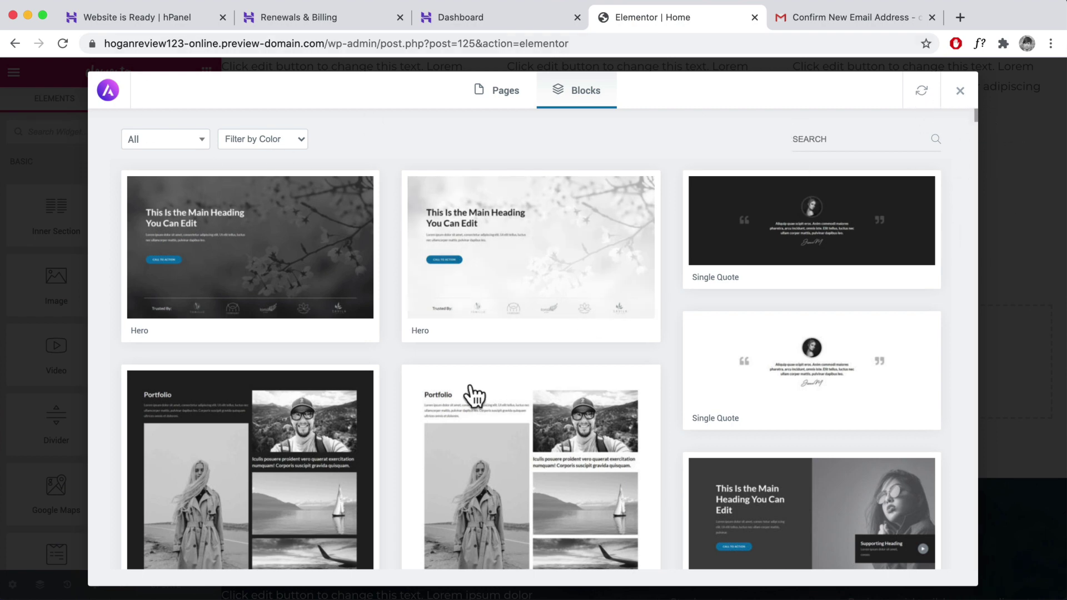
scroll(469, 398, "down", 2)
scroll(489, 257, "down", 10)
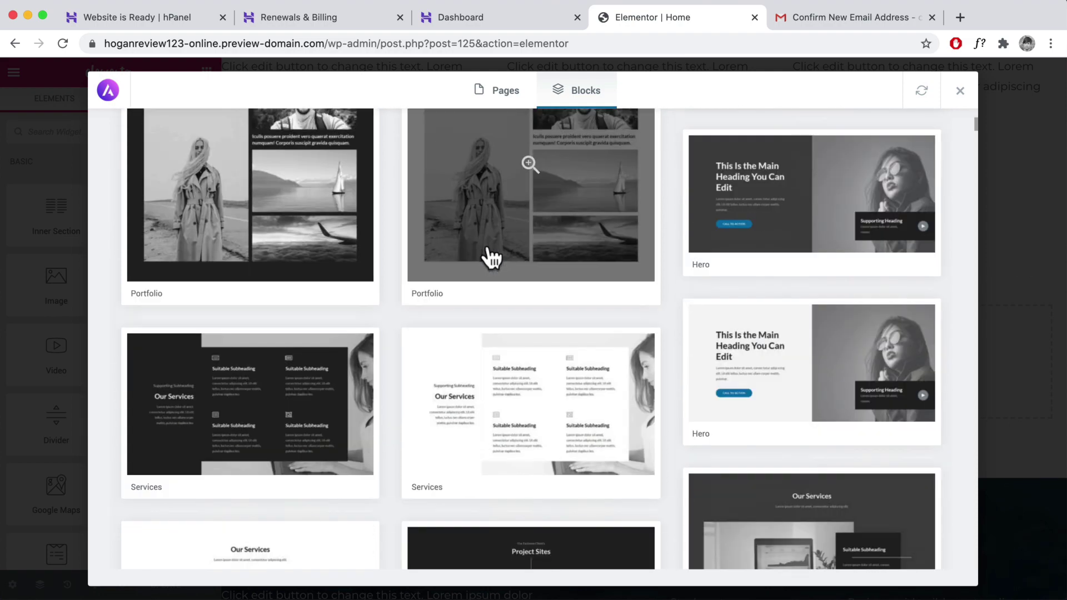
scroll(489, 257, "down", 7)
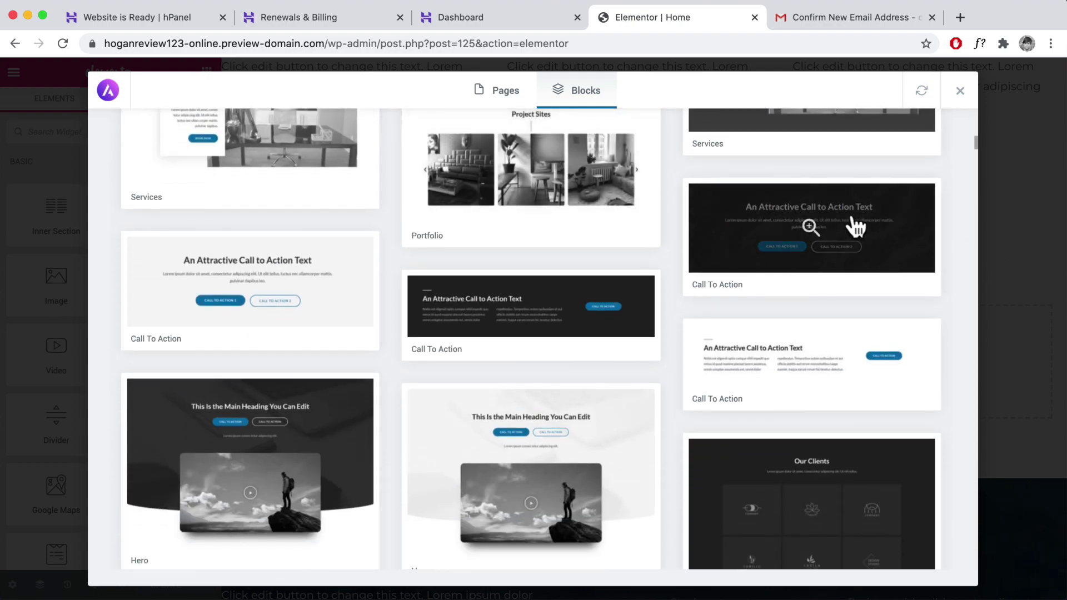
left_click(854, 227)
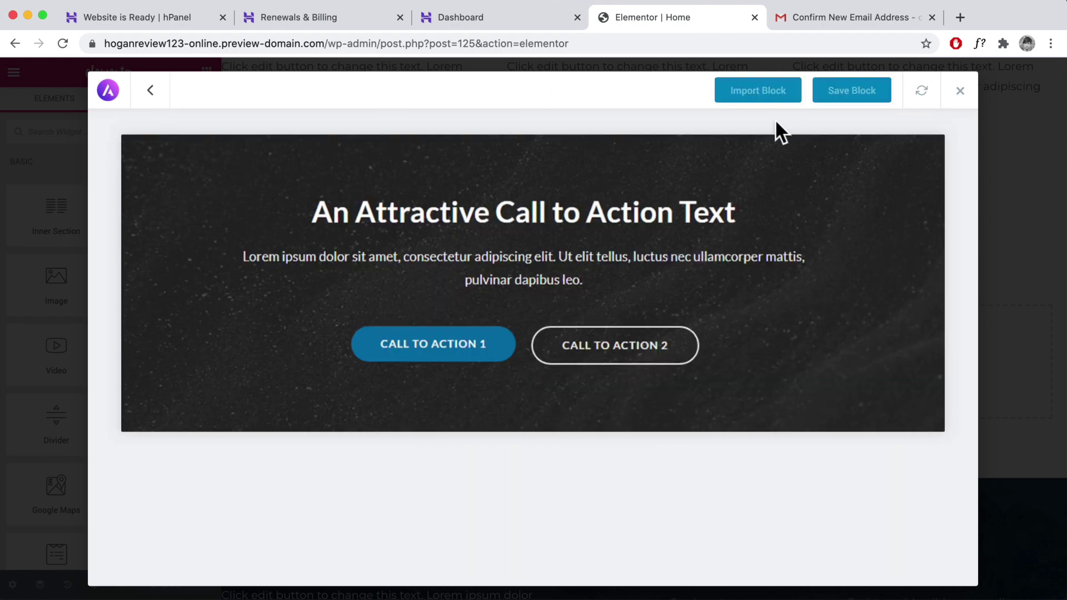
left_click(754, 95)
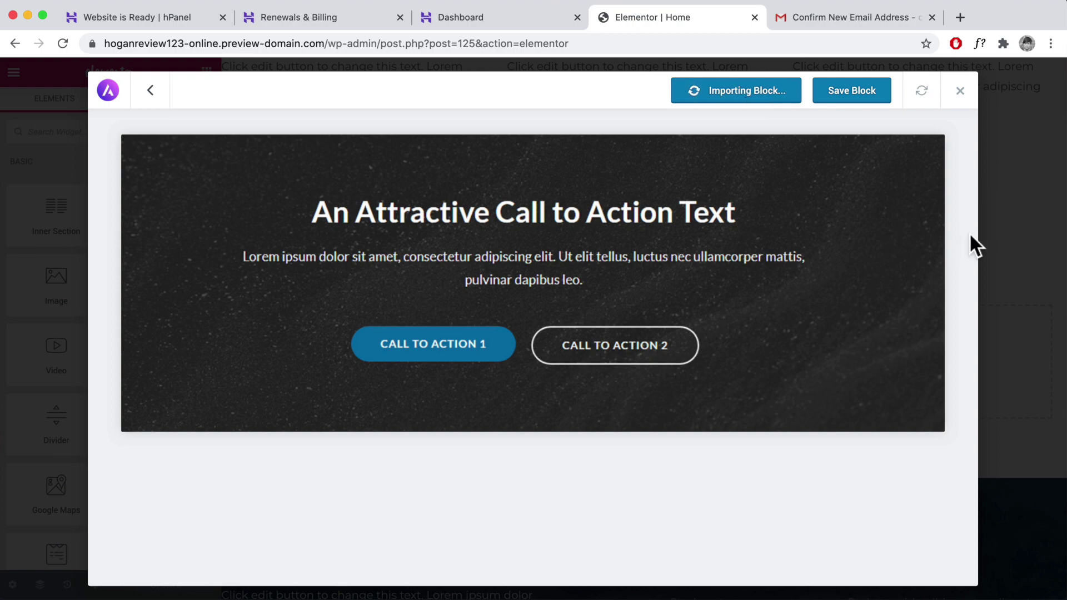
- Inspect the imported 'An Attractive Call to Action Text' section and select its heading
scroll(825, 312, "down", 3)
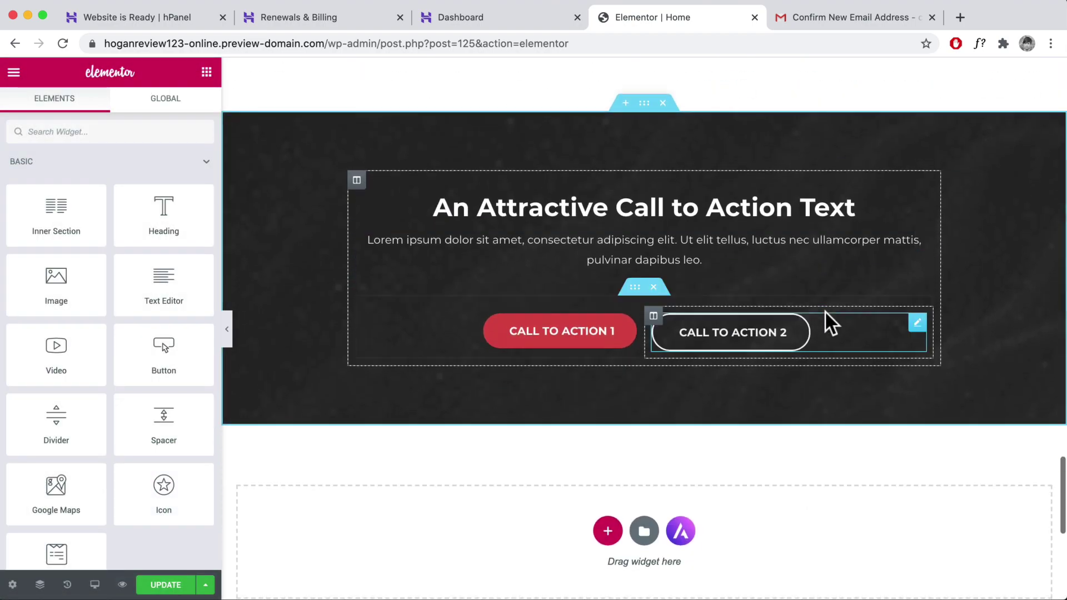
scroll(824, 312, "up", 2)
scroll(709, 309, "up", 8)
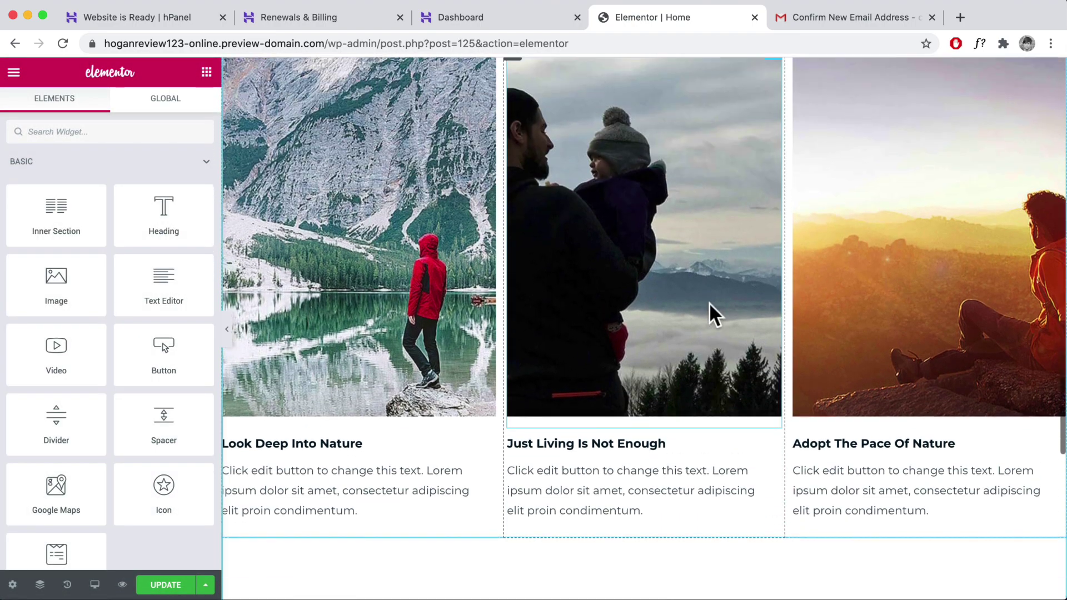
scroll(709, 302, "up", 5)
scroll(709, 303, "down", 15)
scroll(708, 301, "up", 5)
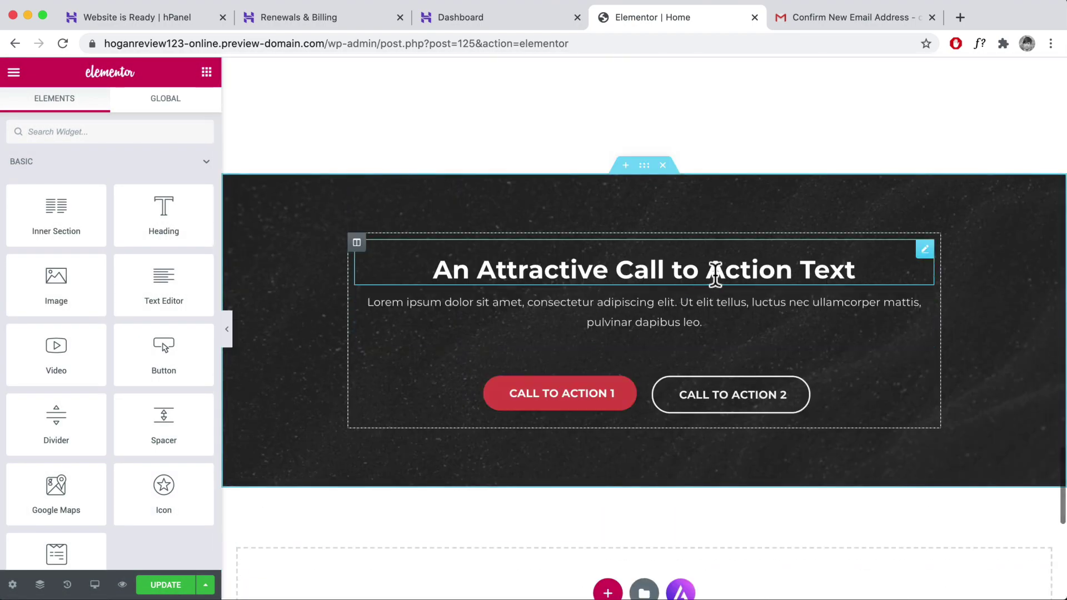
left_click(828, 269)
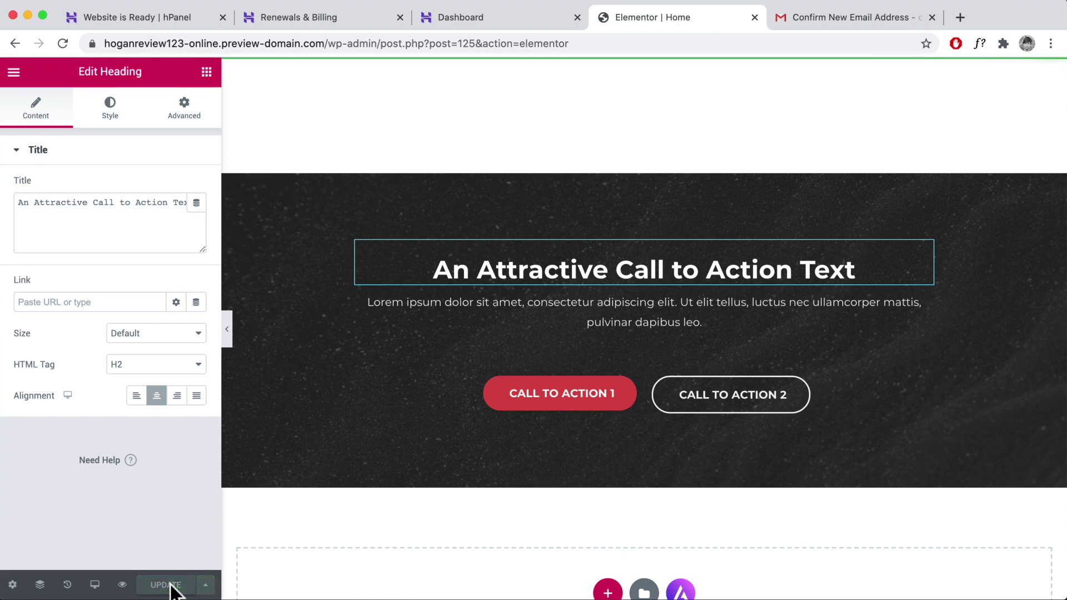
left_click(14, 75)
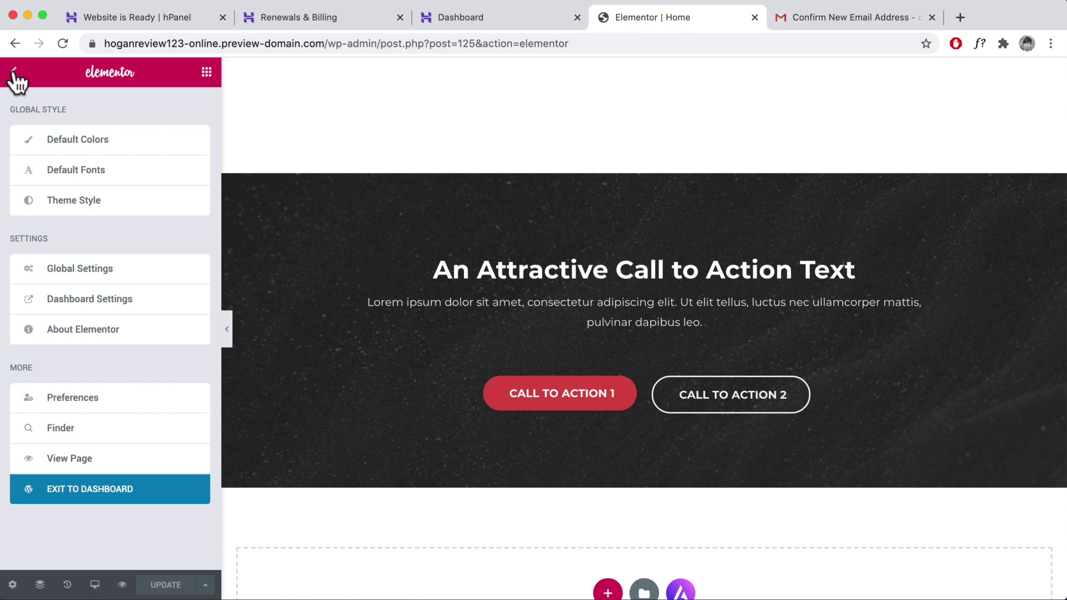
- View the live homepage with its COMING SOON... canyon hero, then open the Customizer
left_click(68, 466)
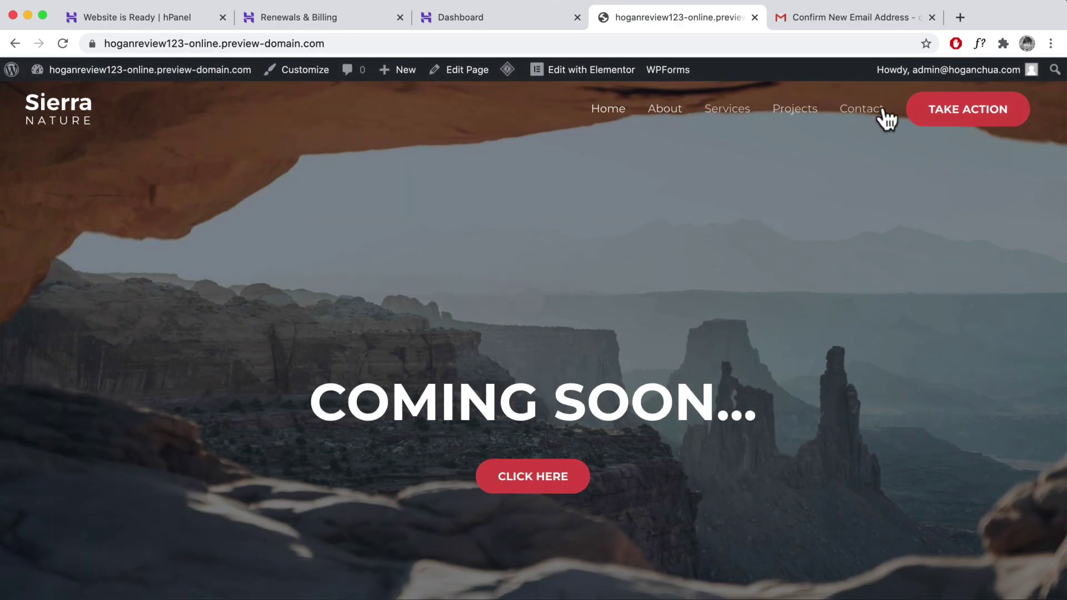
scroll(733, 299, "down", 15)
scroll(345, 291, "up", 15)
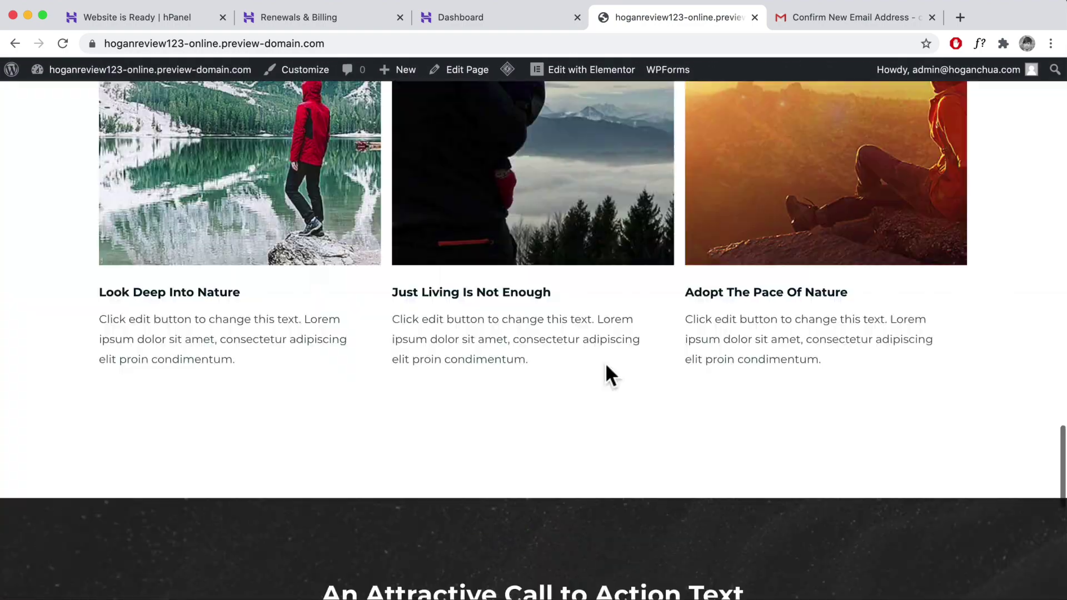
scroll(606, 362, "up", 5)
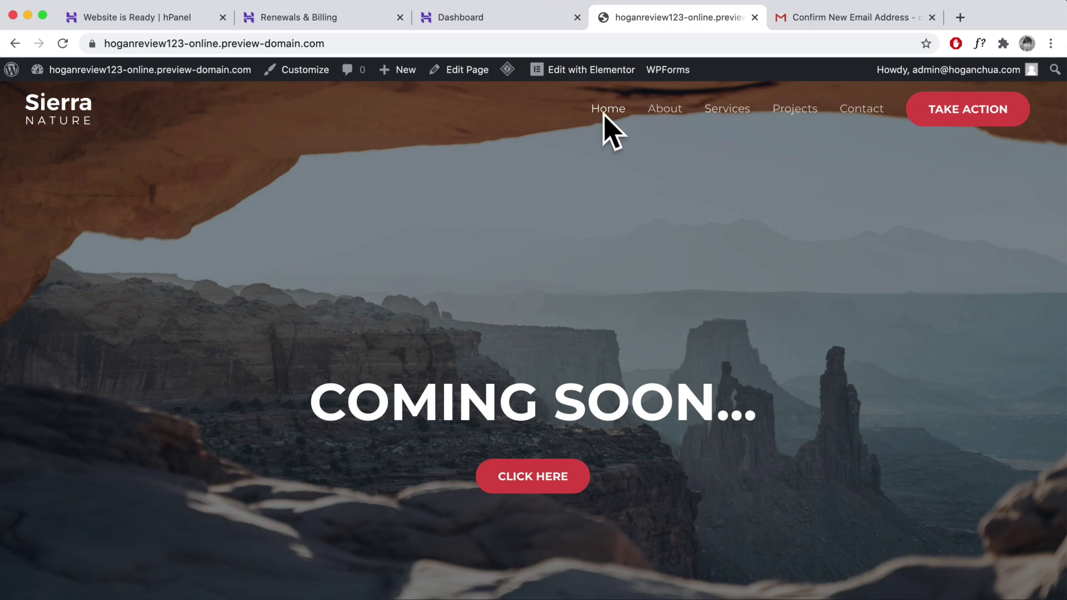
left_click(294, 71)
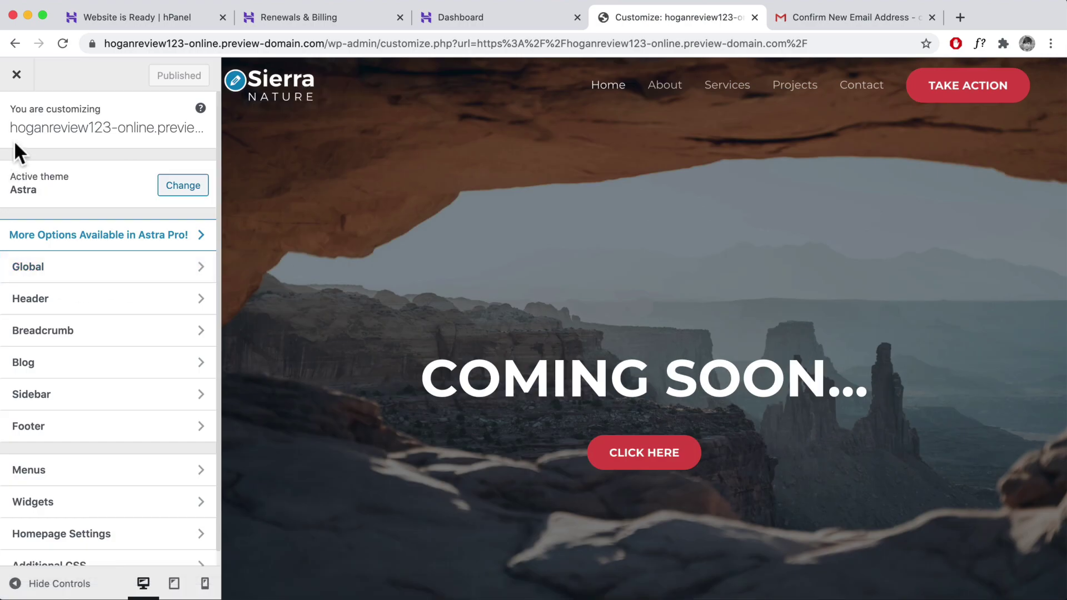
- Go to Header > Site Identity in the Customizer to show the Sierra Nature logo and its 90 width
left_click(90, 300)
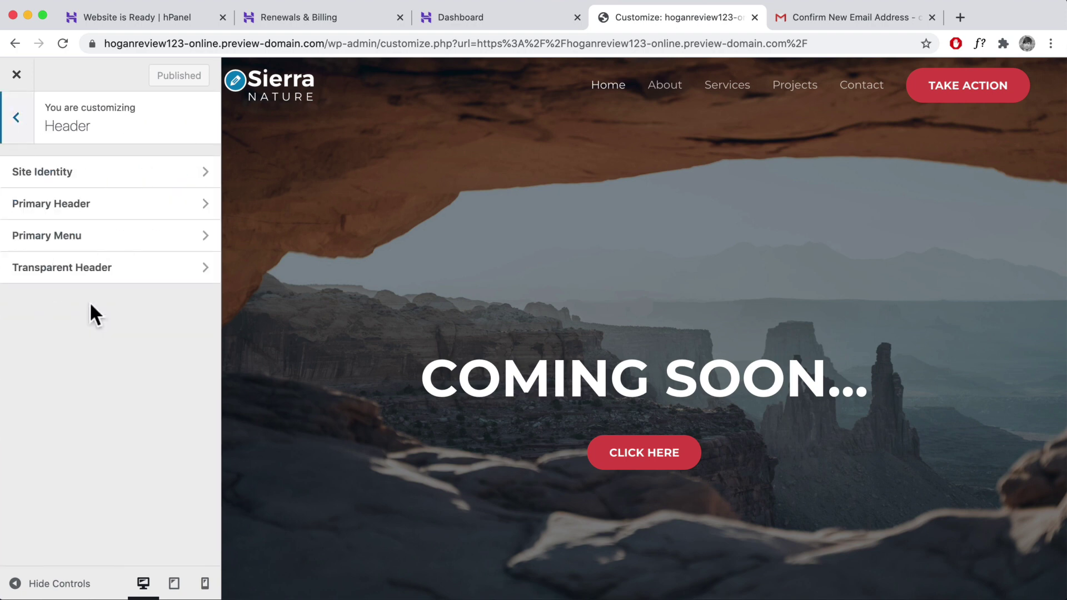
left_click(47, 173)
scroll(106, 333, "down", 3)
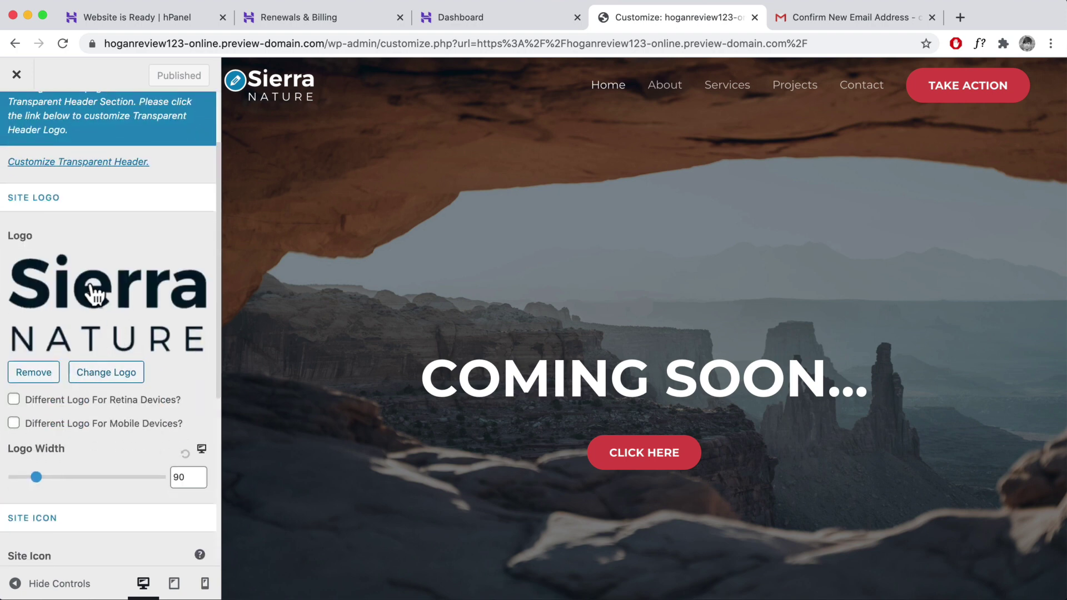
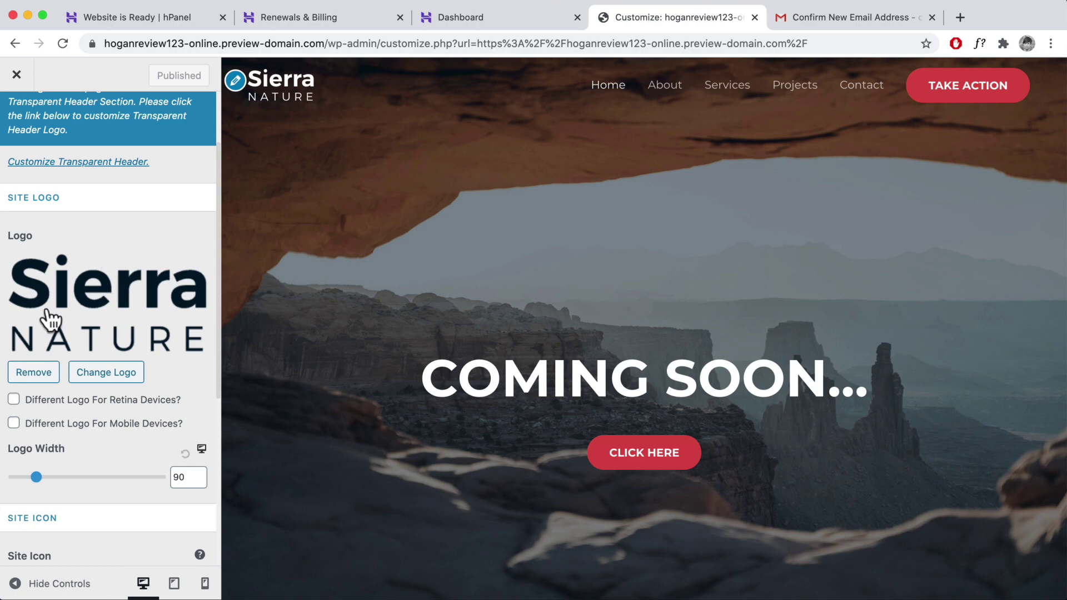
- Remove the Sierra Nature logo and upload explorer-white, favicon-green, favicon-pink and explorer-black images
left_click(23, 373)
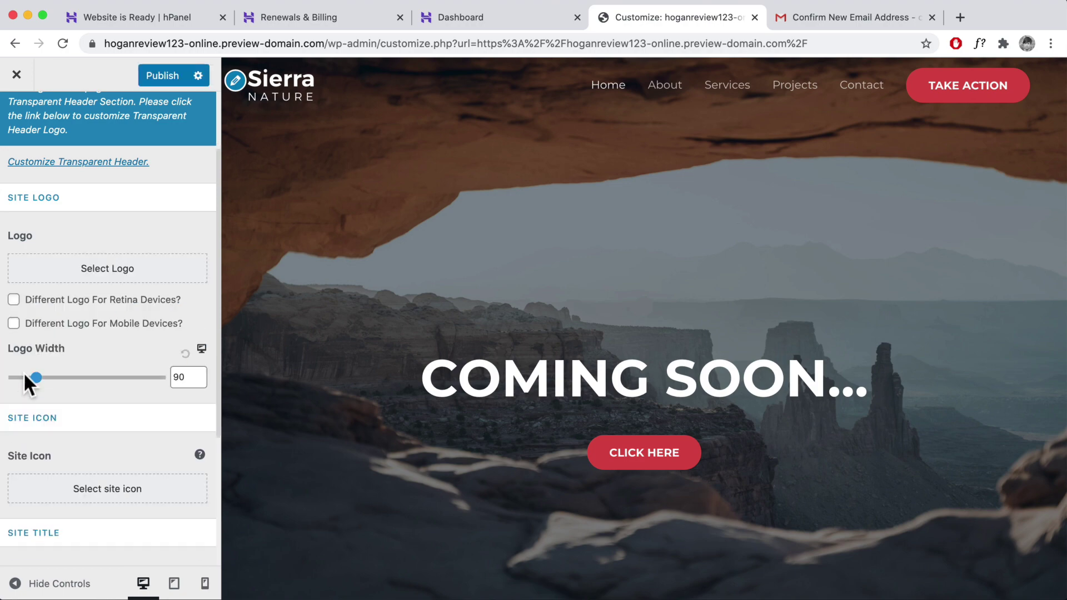
left_click(74, 266)
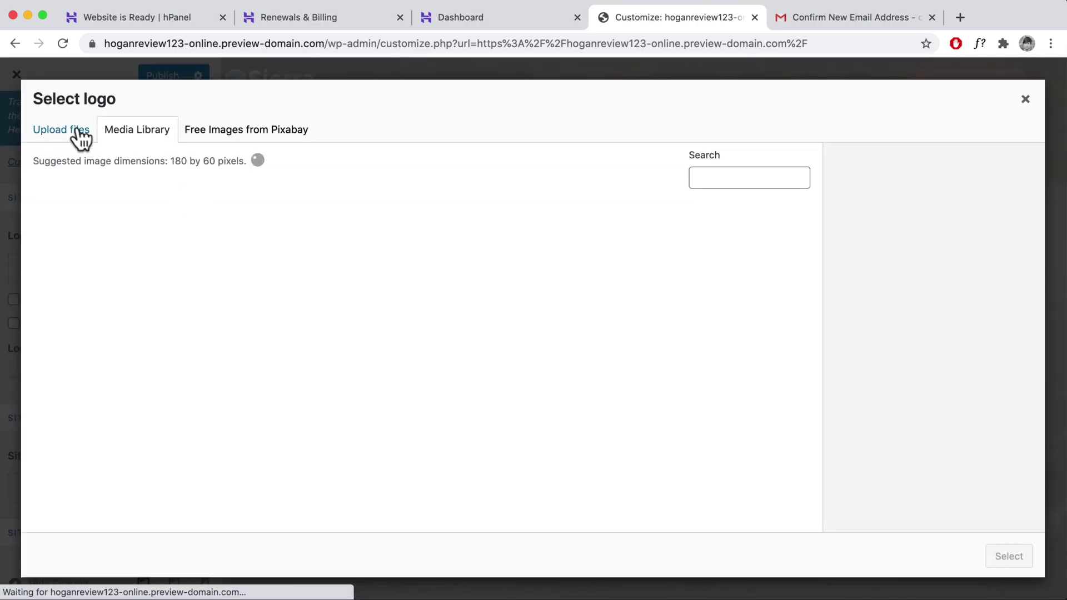
left_click(66, 138)
left_click(533, 345)
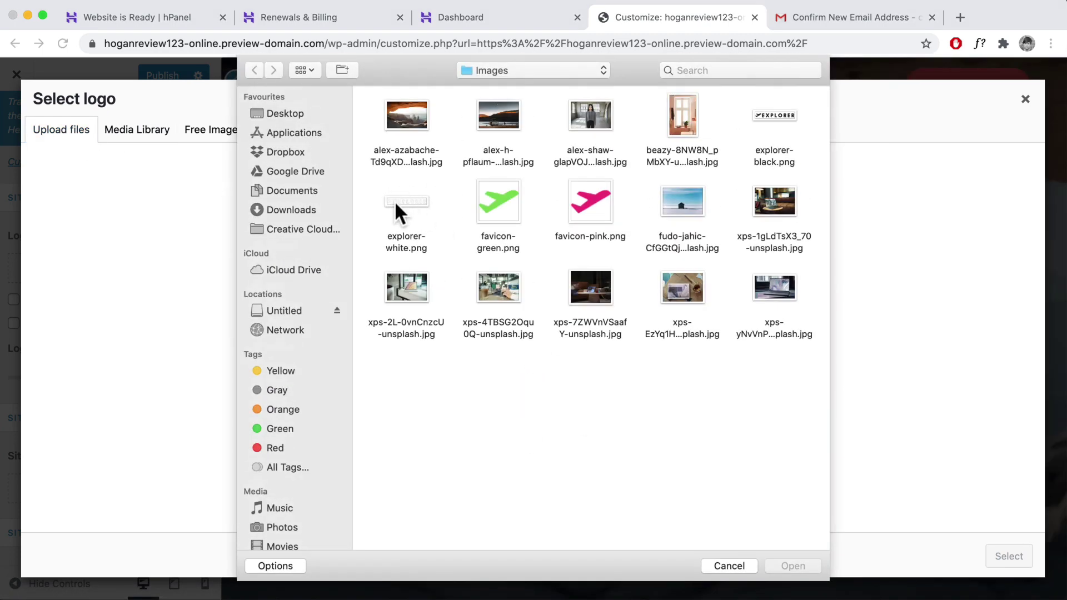
left_click(398, 204)
left_click(499, 204, "super")
left_click(586, 207, "super")
left_click(773, 119, "super")
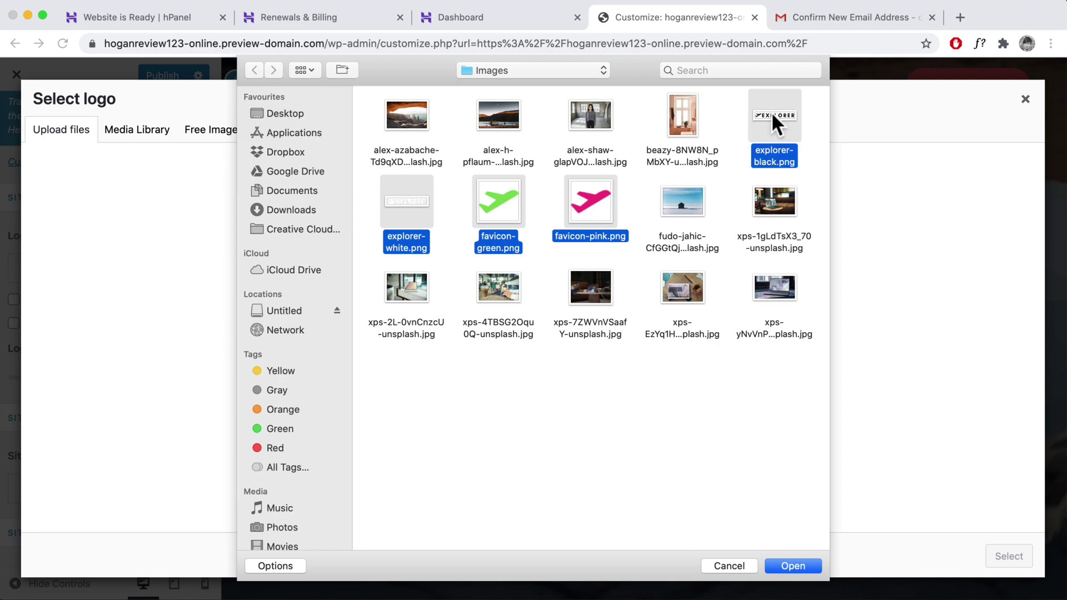
left_click(788, 566)
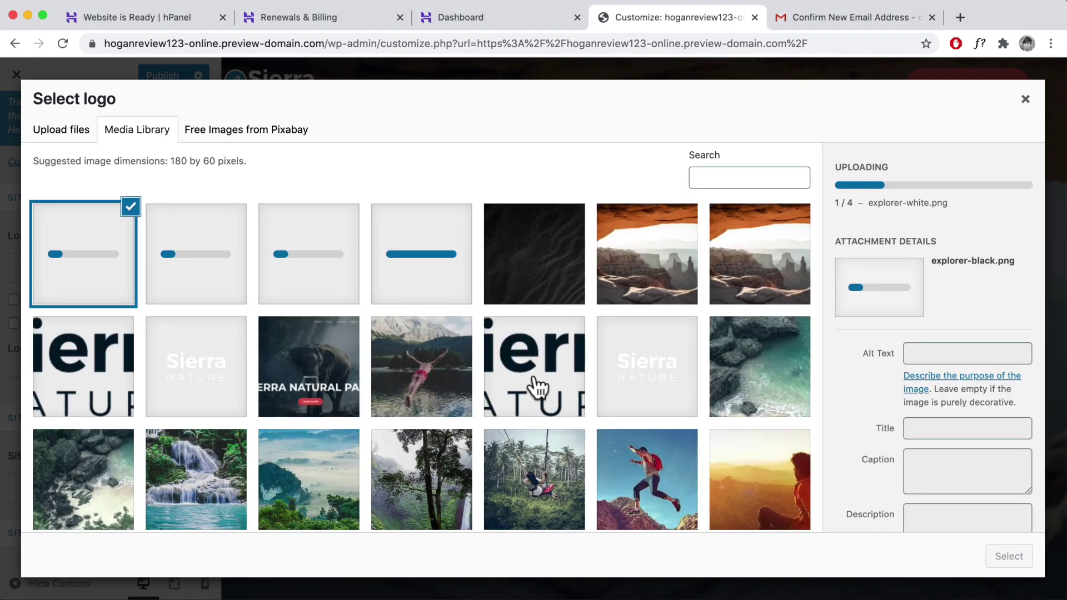
- Set explorer-black.png as the site logo, widening the crop to cover the whole logo
left_click(86, 235)
left_click(78, 248)
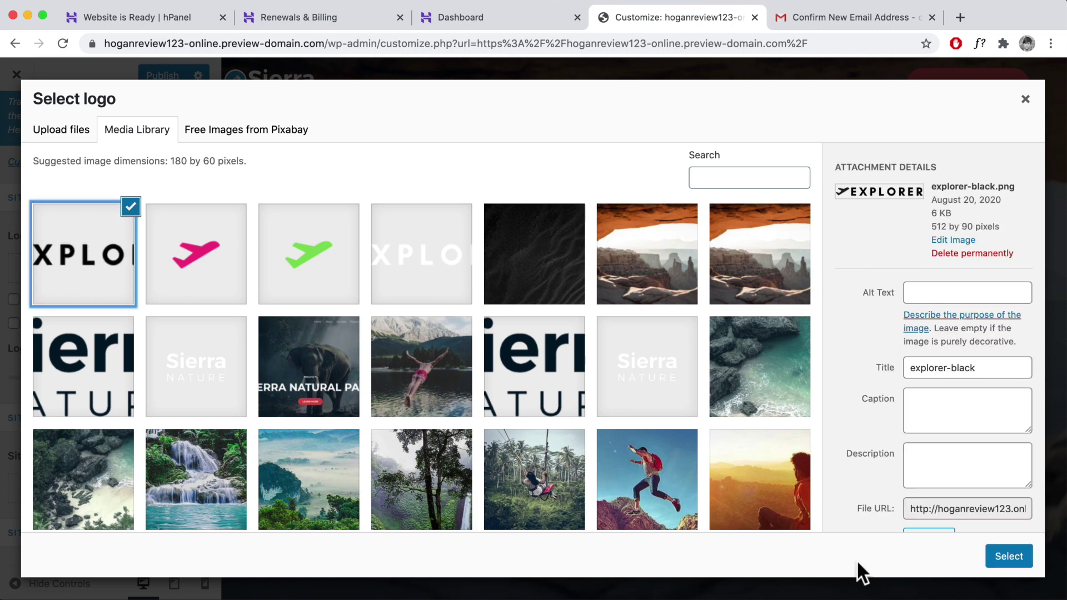
left_click(1009, 558)
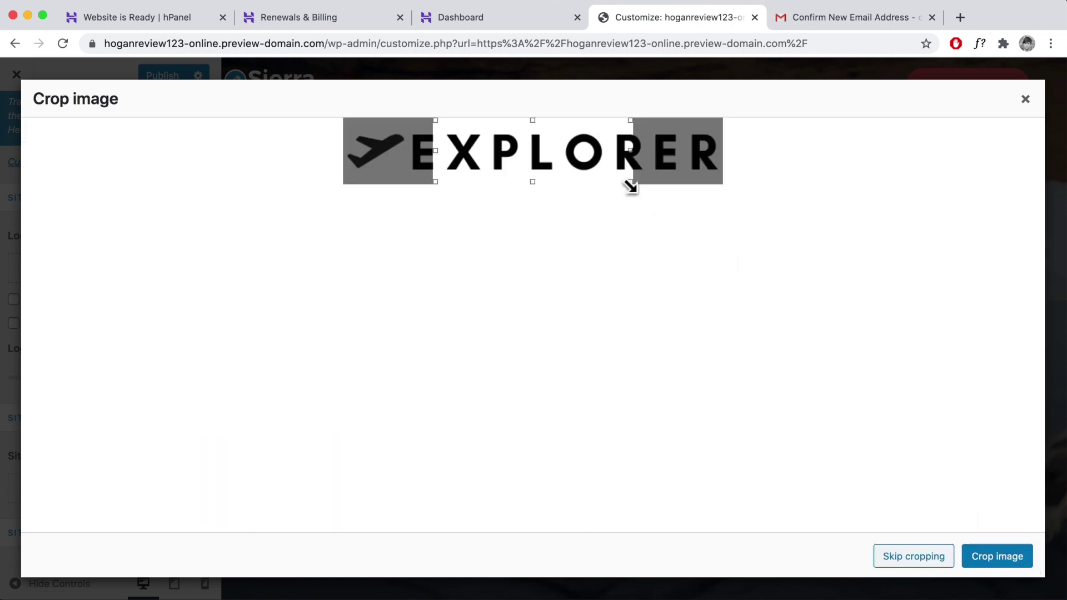
left_click_drag(630, 182, 749, 198)
left_click_drag(432, 149, 313, 150)
left_click(1008, 558)
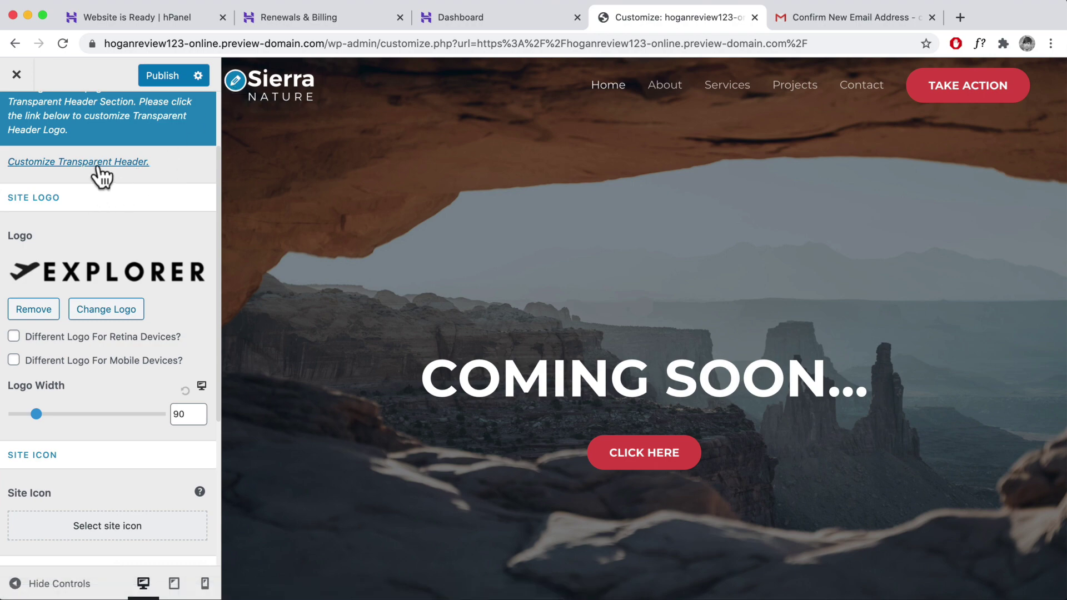
- Set the transparent header logo to explorer-white.png with a logo width of 195
left_click(99, 164)
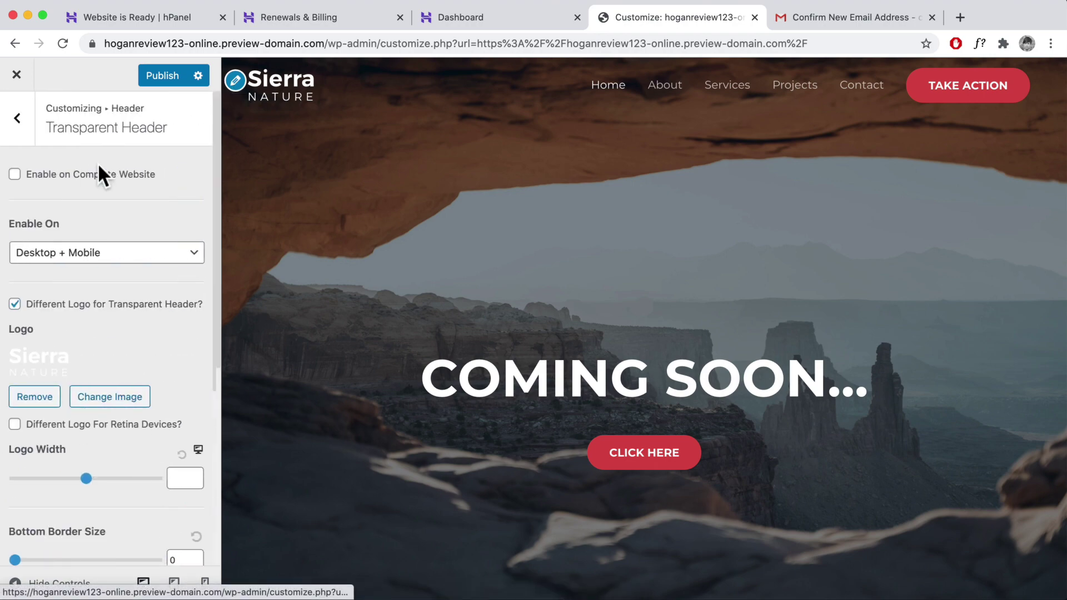
left_click(41, 375)
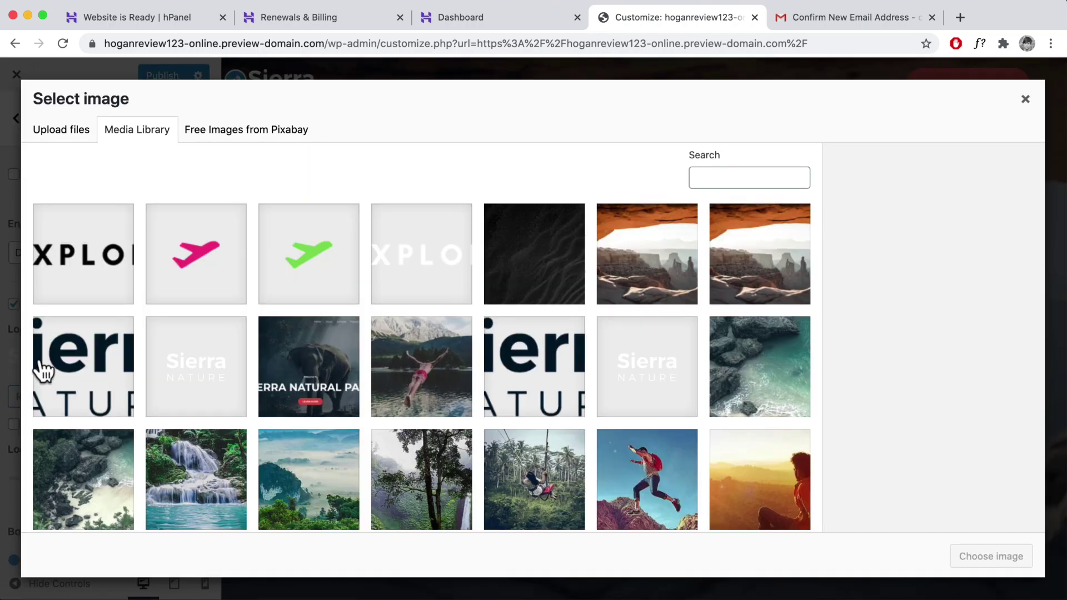
left_click(421, 269)
left_click(975, 558)
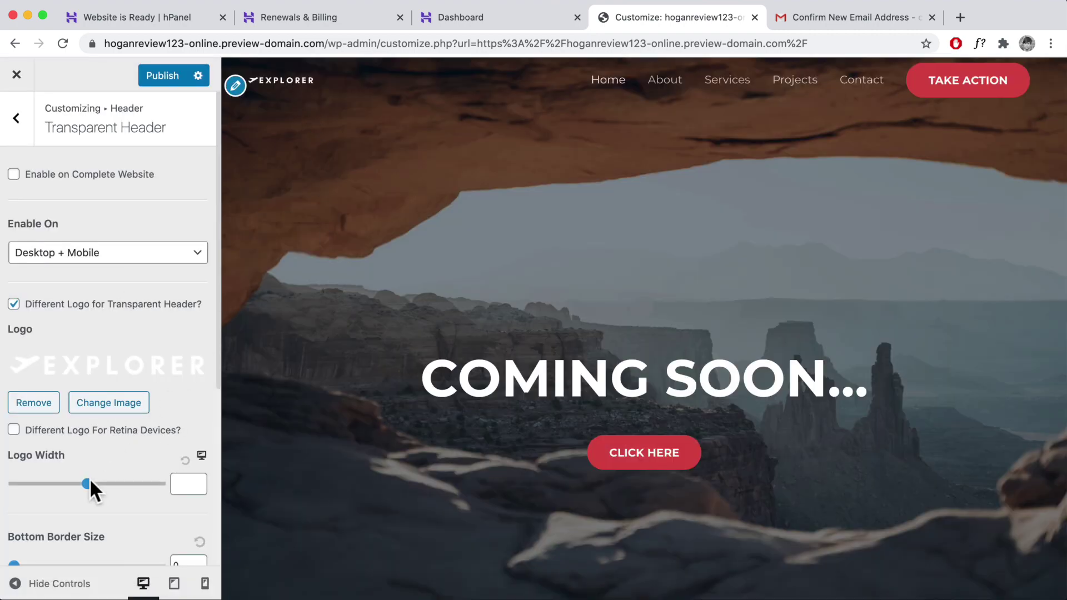
left_click(88, 482)
left_click_drag(88, 480, 51, 481)
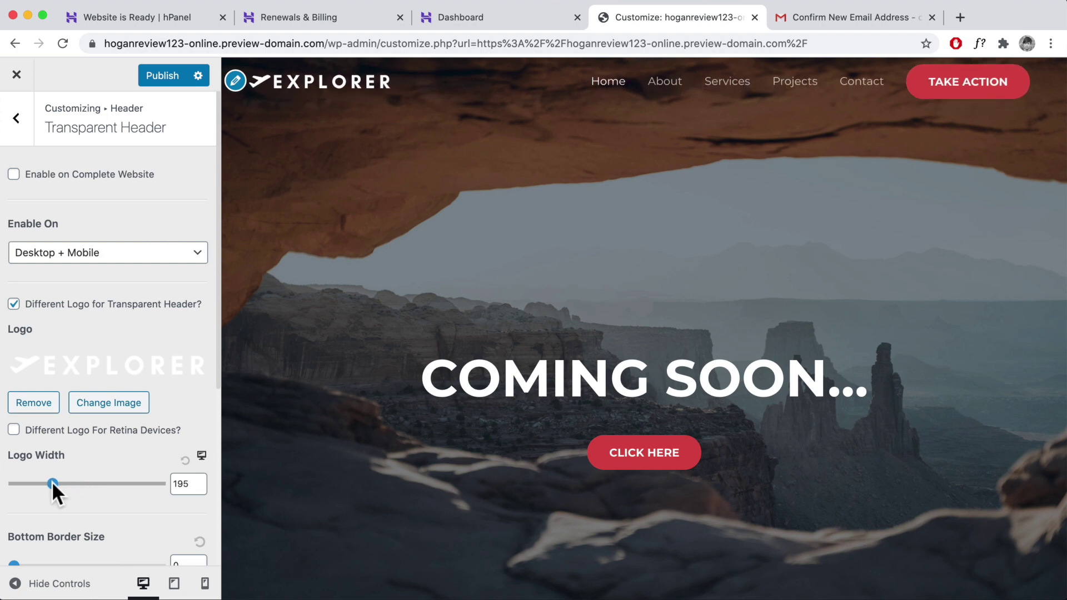
scroll(96, 465, "down", 5)
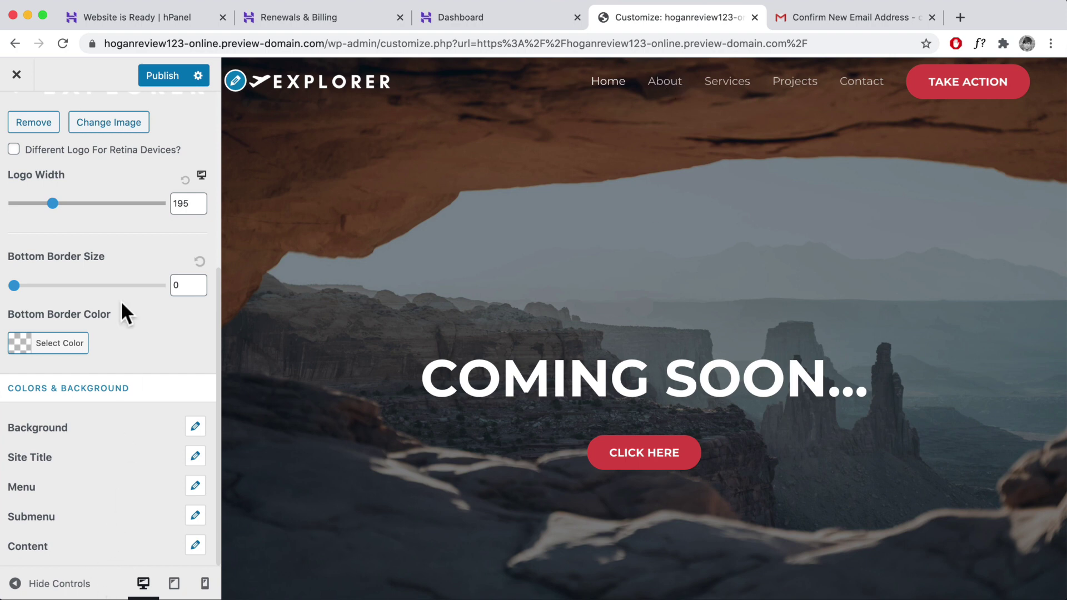
scroll(121, 303, "up", 5)
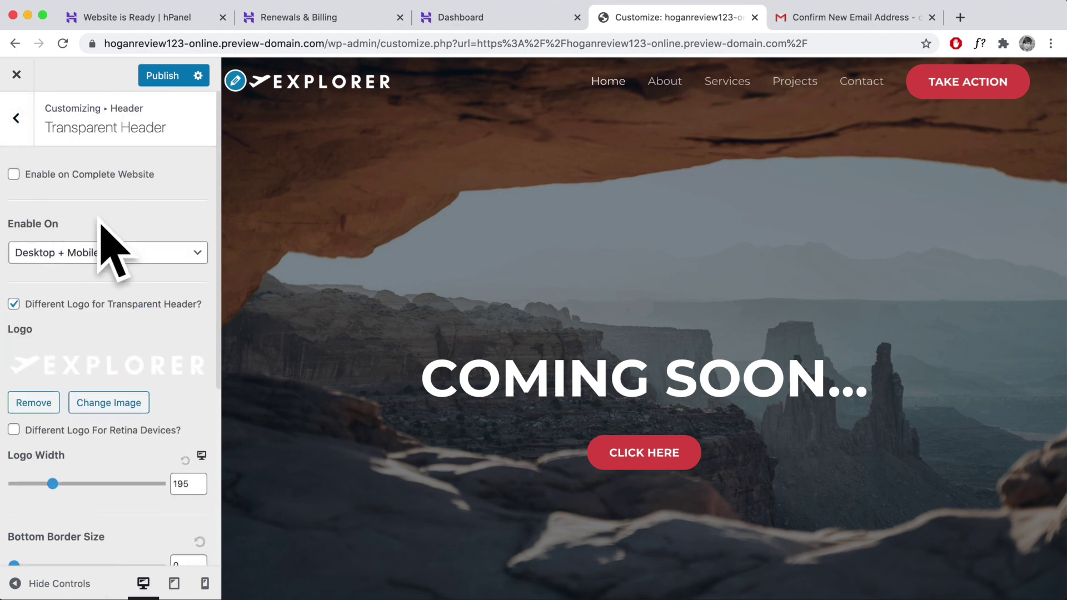
left_click(20, 136)
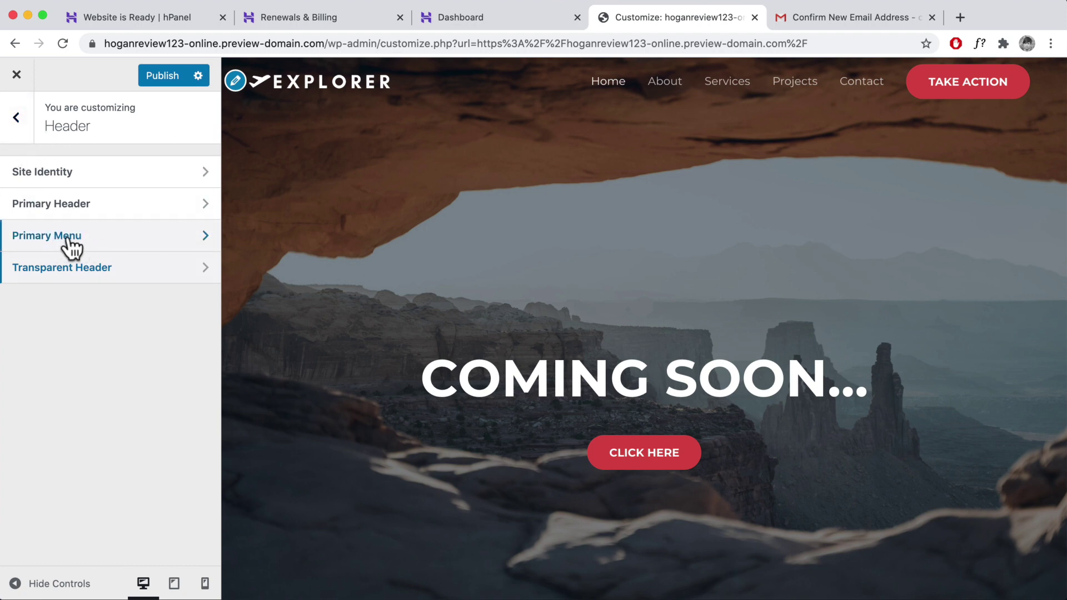
- In Site Identity, choose the pink plane favicon as the site icon and crop it
left_click(52, 166)
scroll(67, 266, "down", 5)
scroll(68, 265, "down", 1)
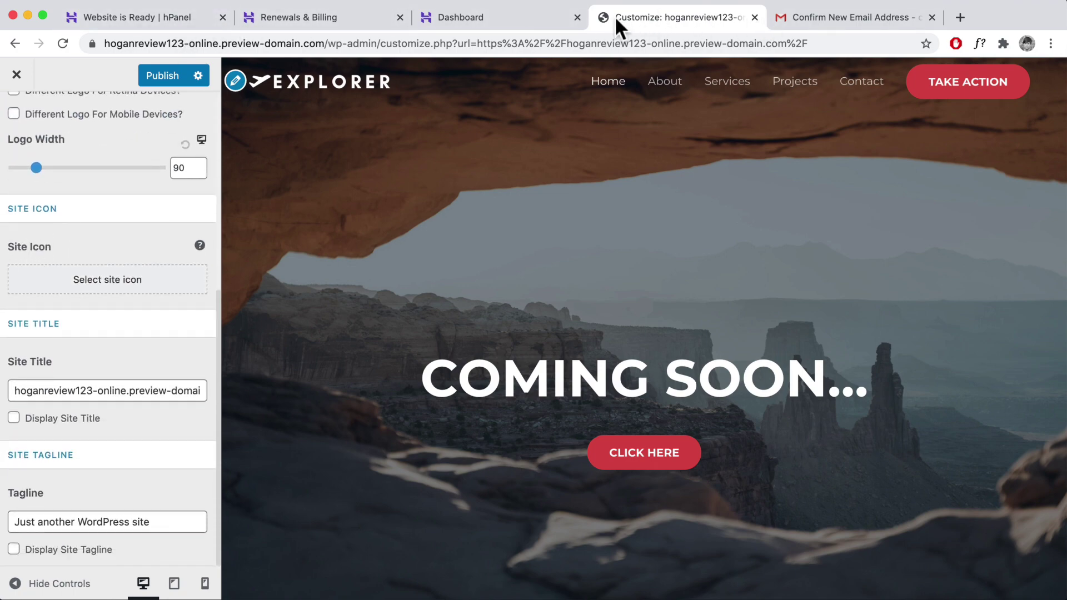
left_click(103, 287)
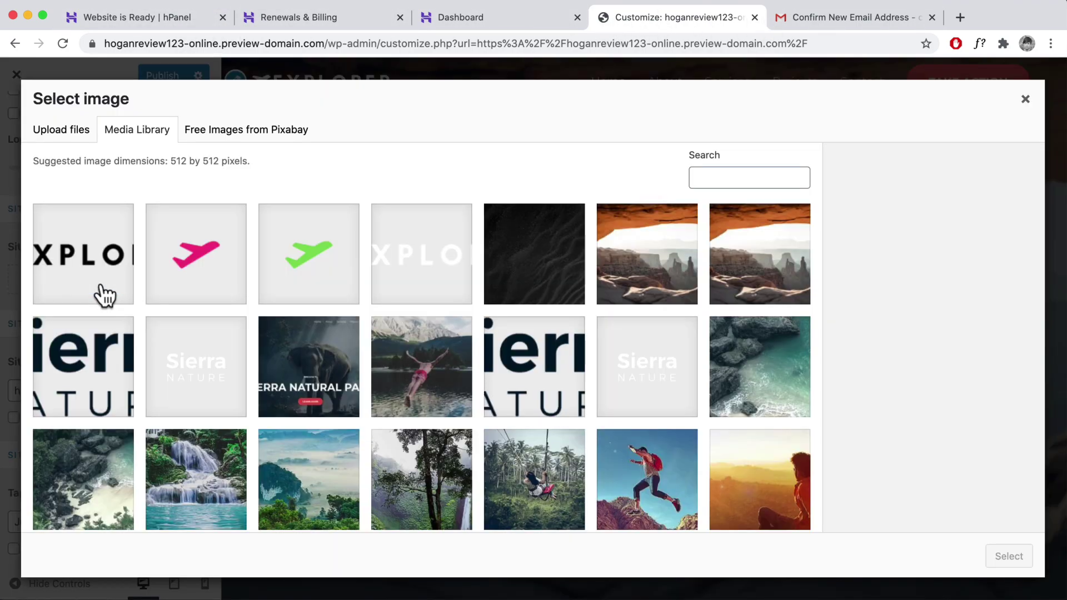
left_click(220, 281)
left_click(1008, 556)
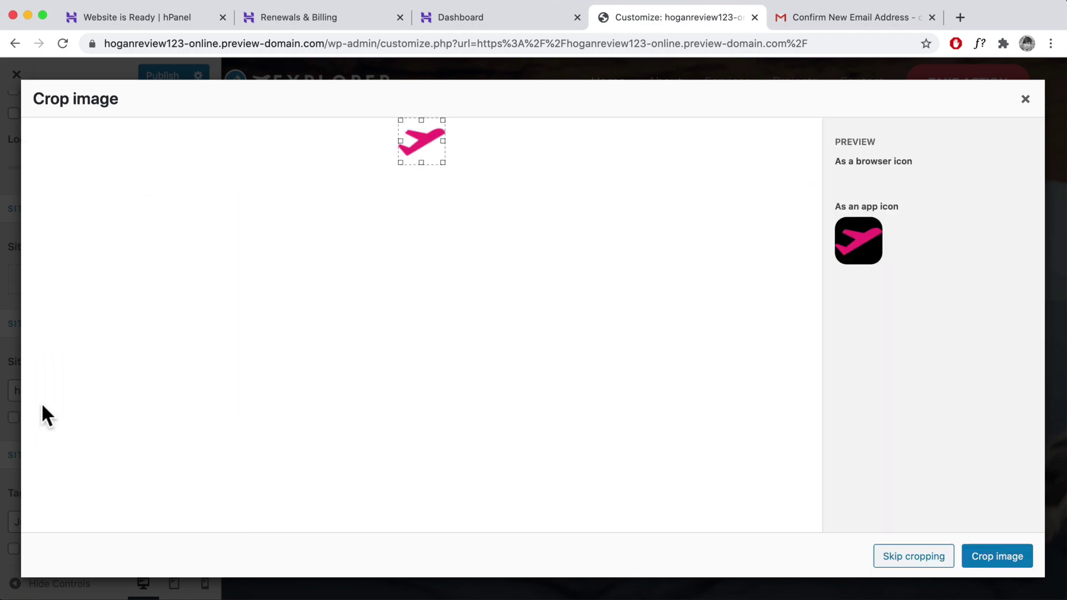
left_click(995, 556)
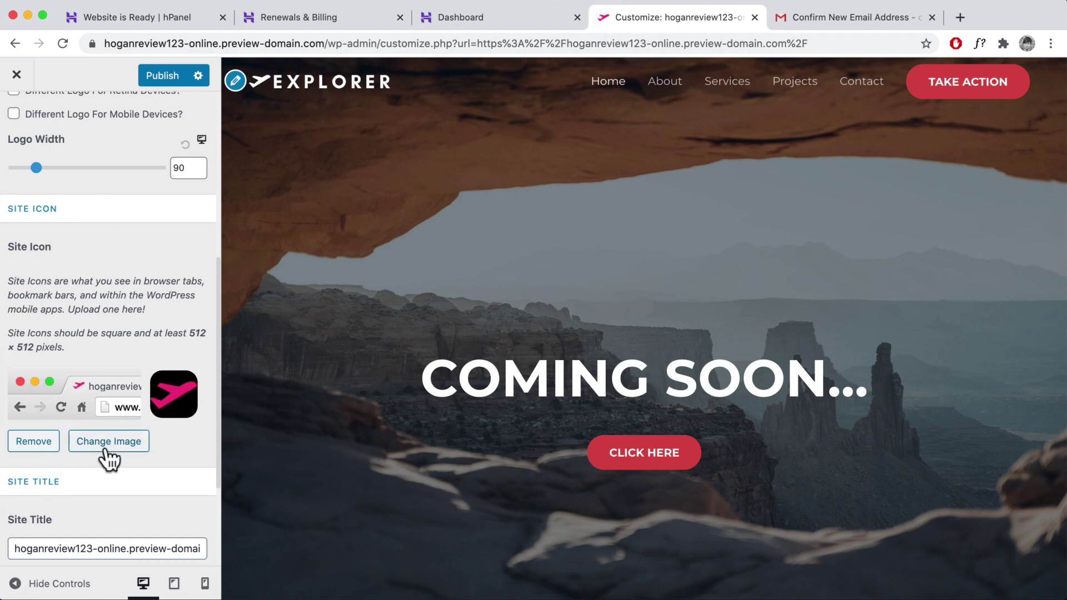
- Replace the site title with 'Brand Name'
scroll(105, 453, "down", 3)
left_click_drag(19, 390, 242, 396)
key("BackSpace")
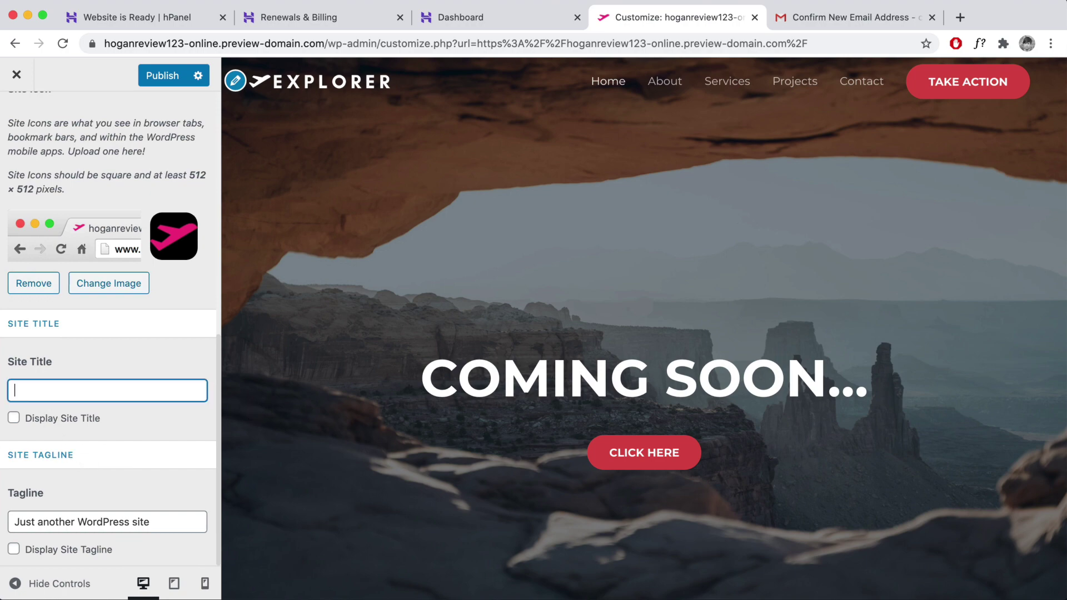
type("Bradn ")
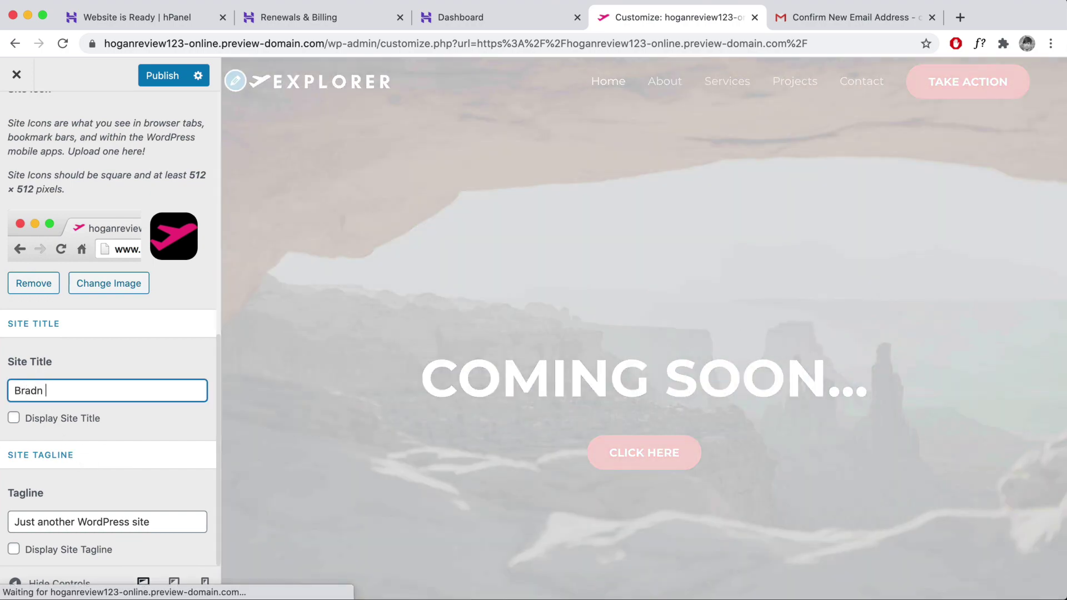
type("Name")
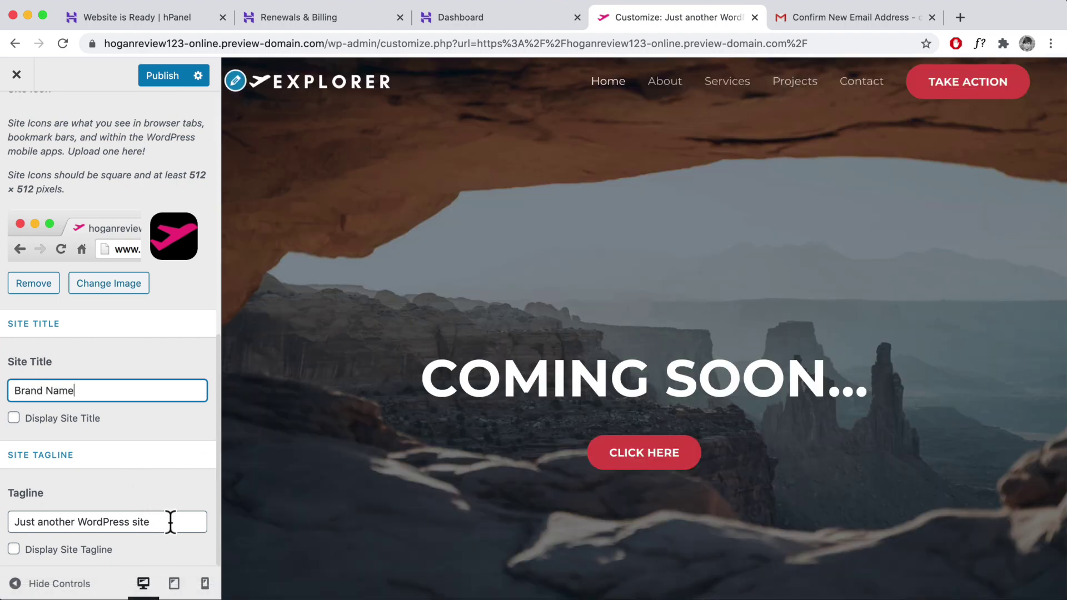
- Change the tagline to 'We help small business owner create amazing websites', then publish and exit
triple_click(171, 522)
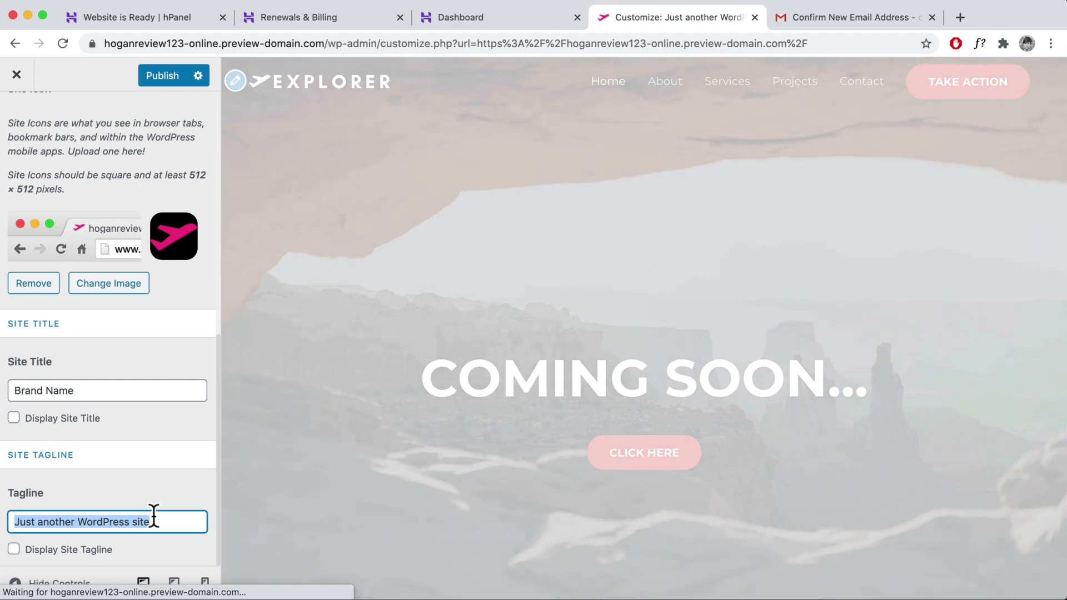
type("We help small business owner")
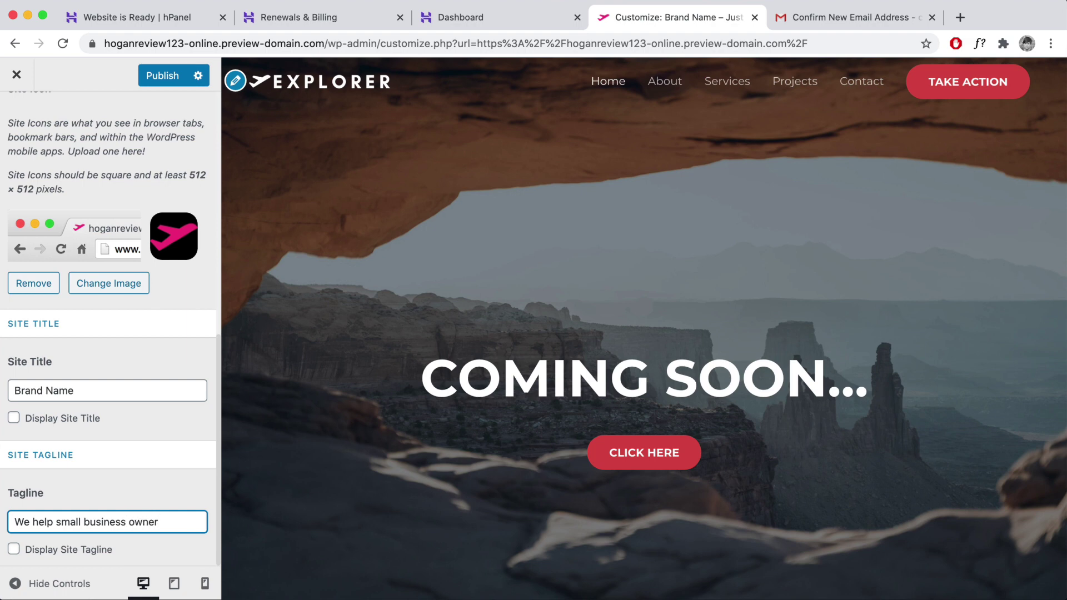
type("amazing wesbit")
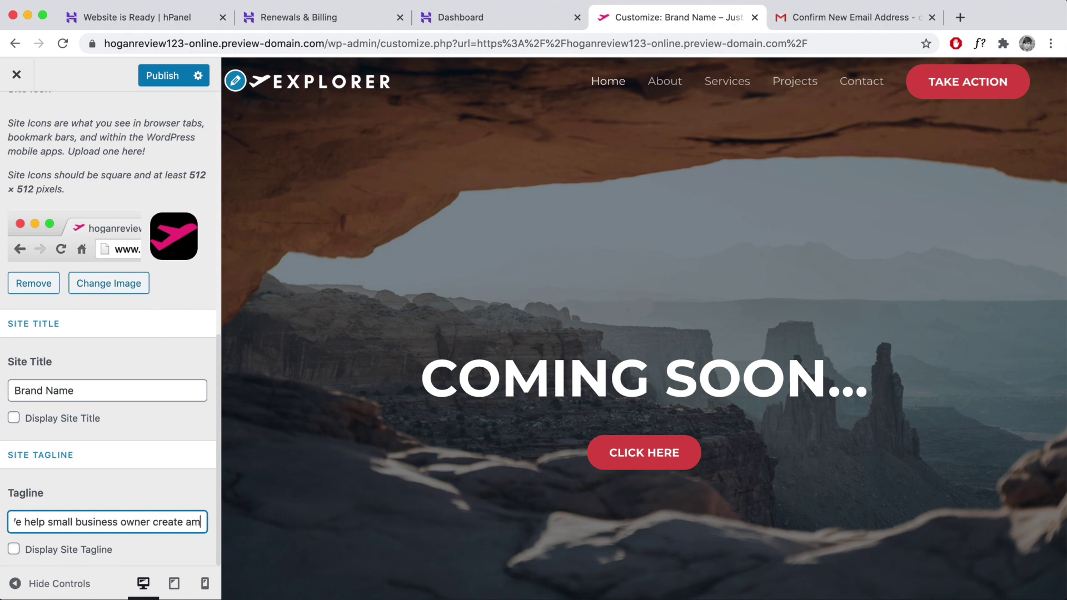
key("BackSpace")
key("BackSpace")
key("BackSpace")
key("BackSpace")
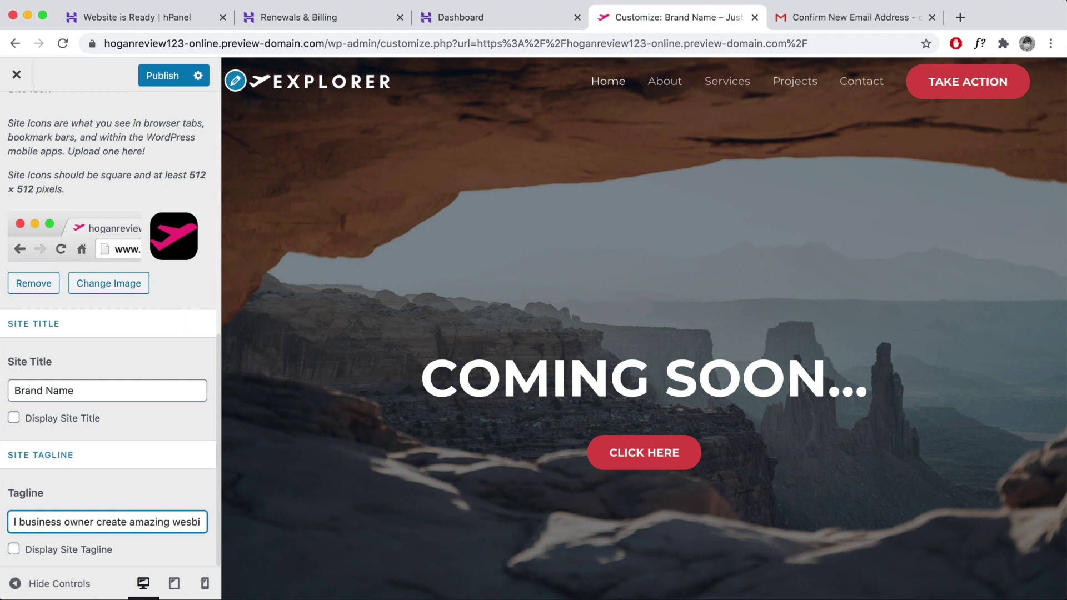
type("bsites")
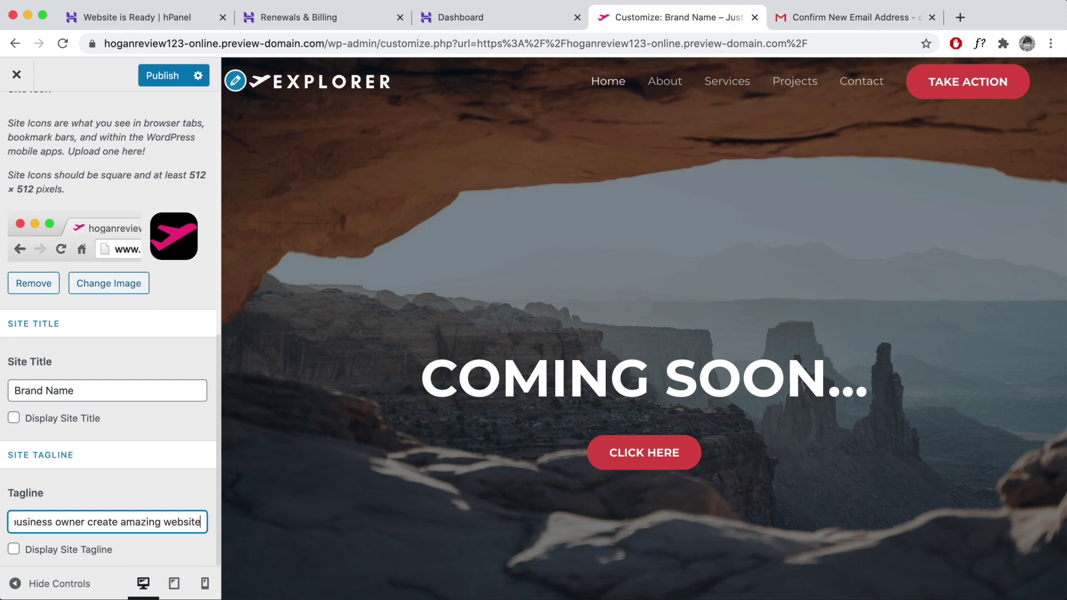
left_click(162, 76)
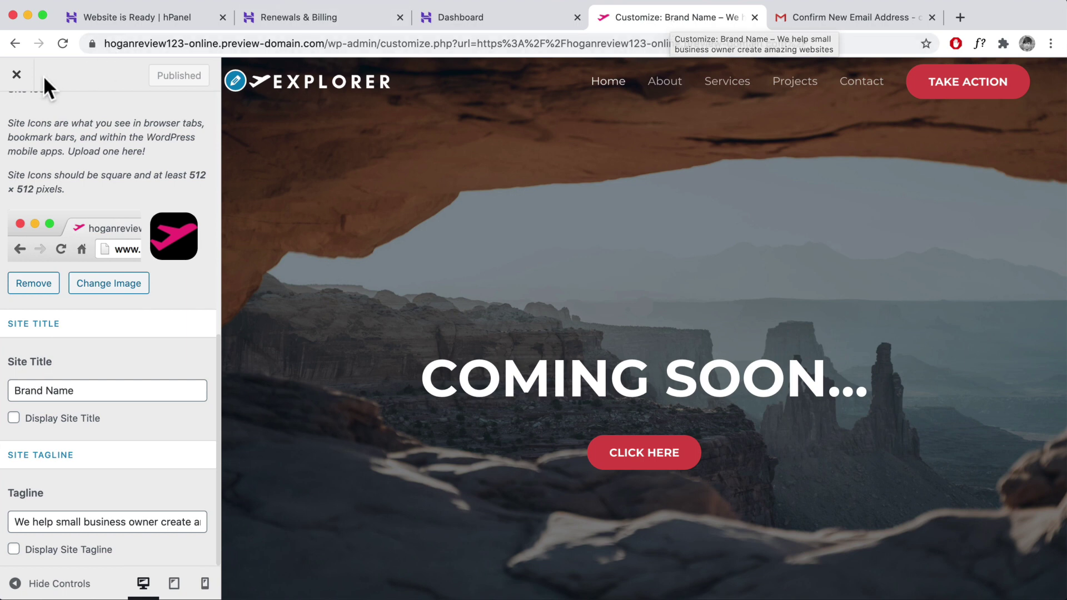
left_click(17, 75)
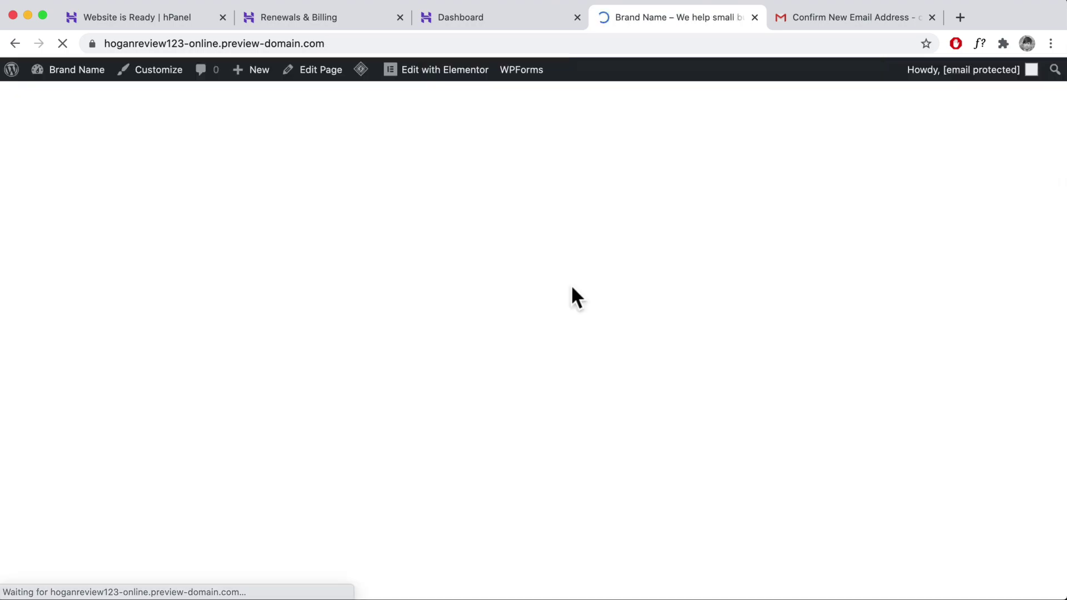
- Open the Site Footer template in Elementor and delete its copyright row
scroll(579, 303, "down", 20)
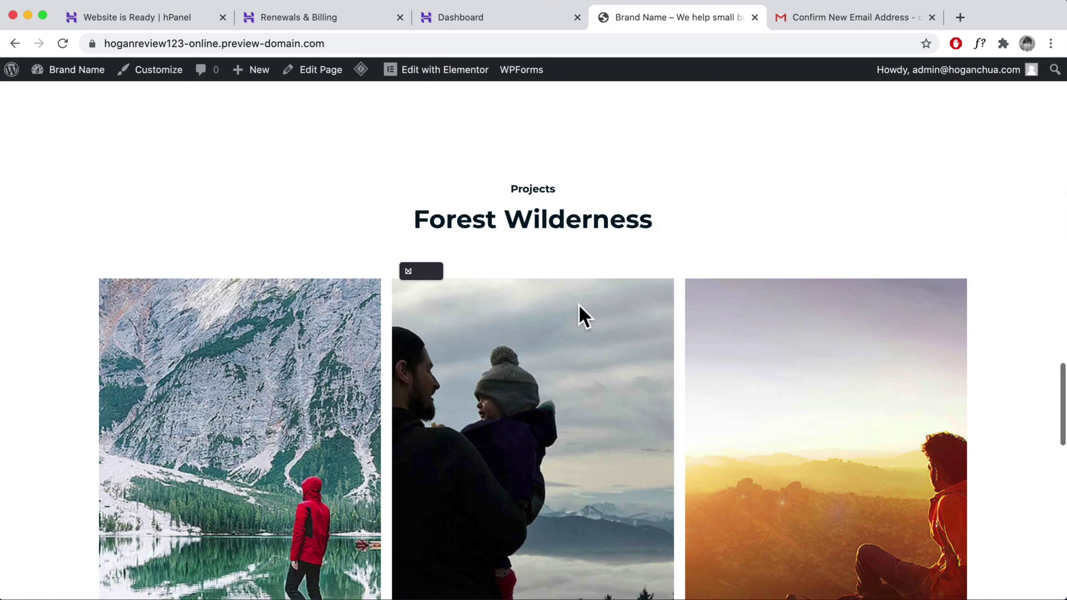
mouse_move(432, 71)
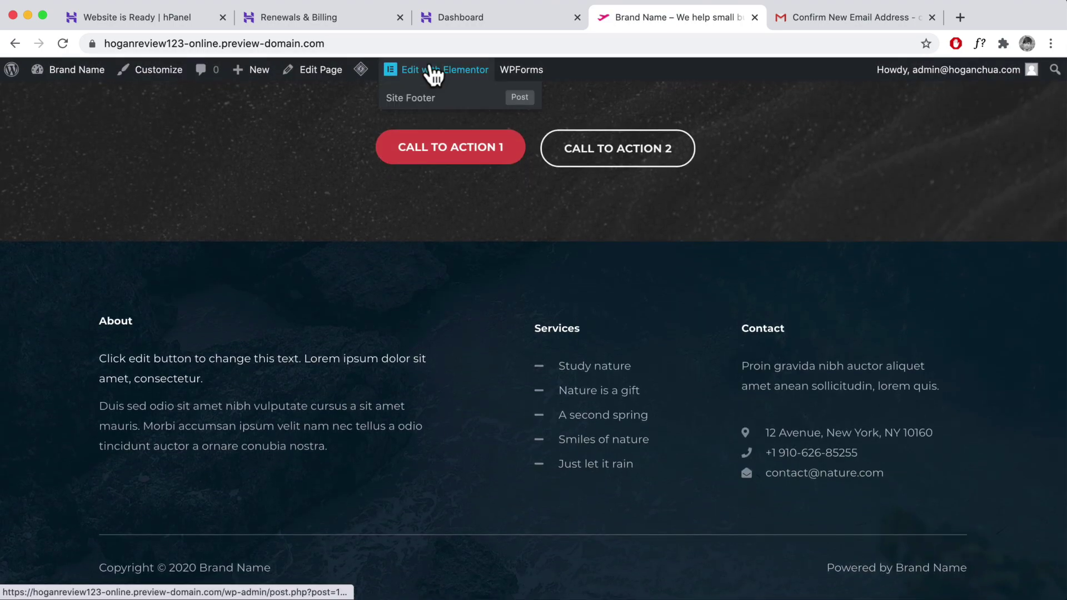
left_click(411, 99)
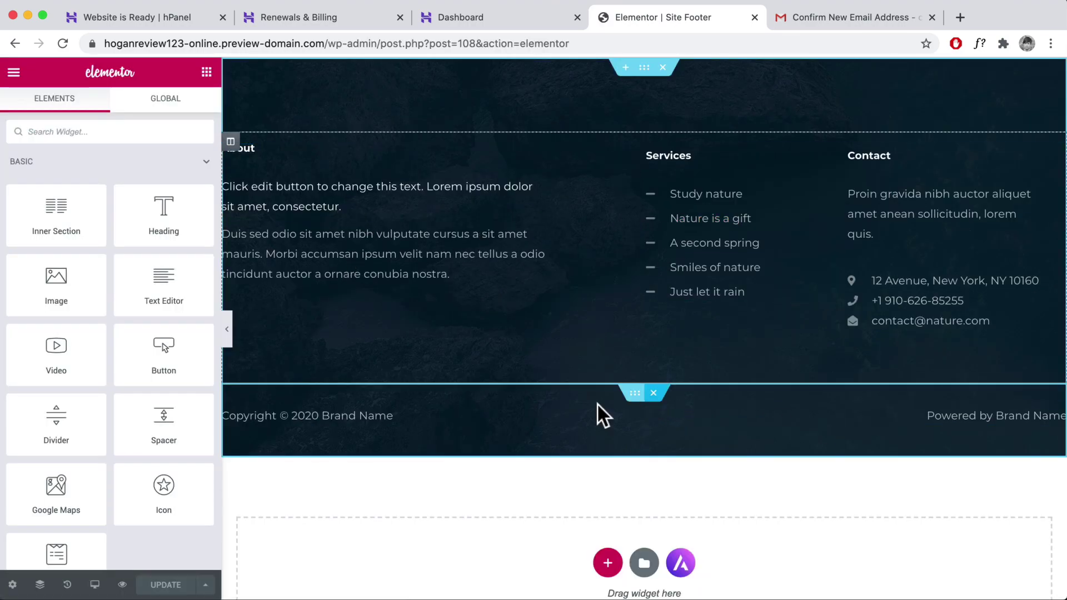
left_click(654, 394)
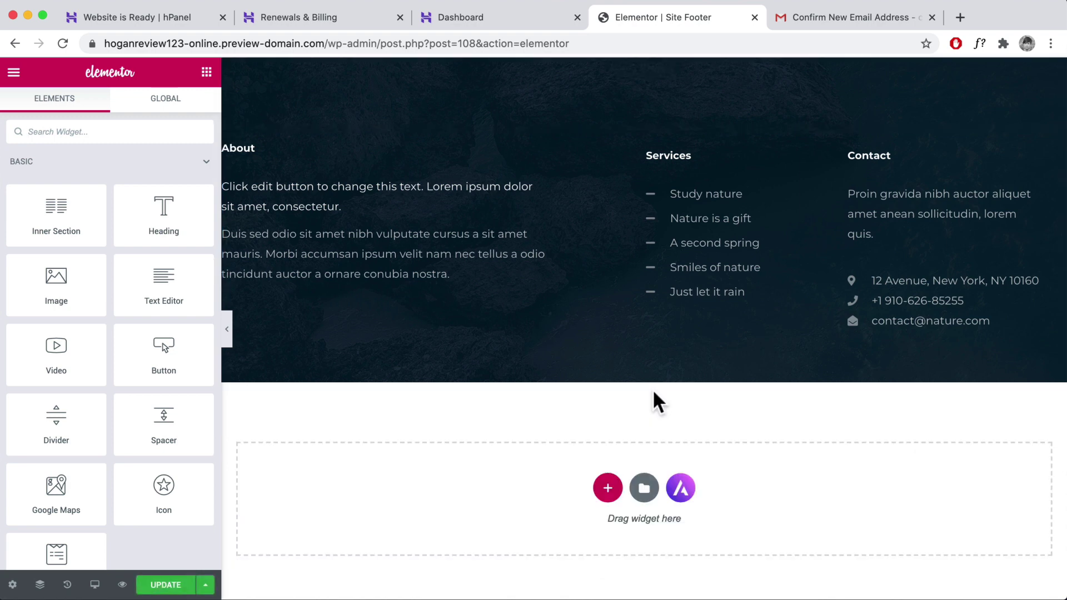
- Rename the Services list's first item from 'Study nature' to 'About'
left_click(796, 228)
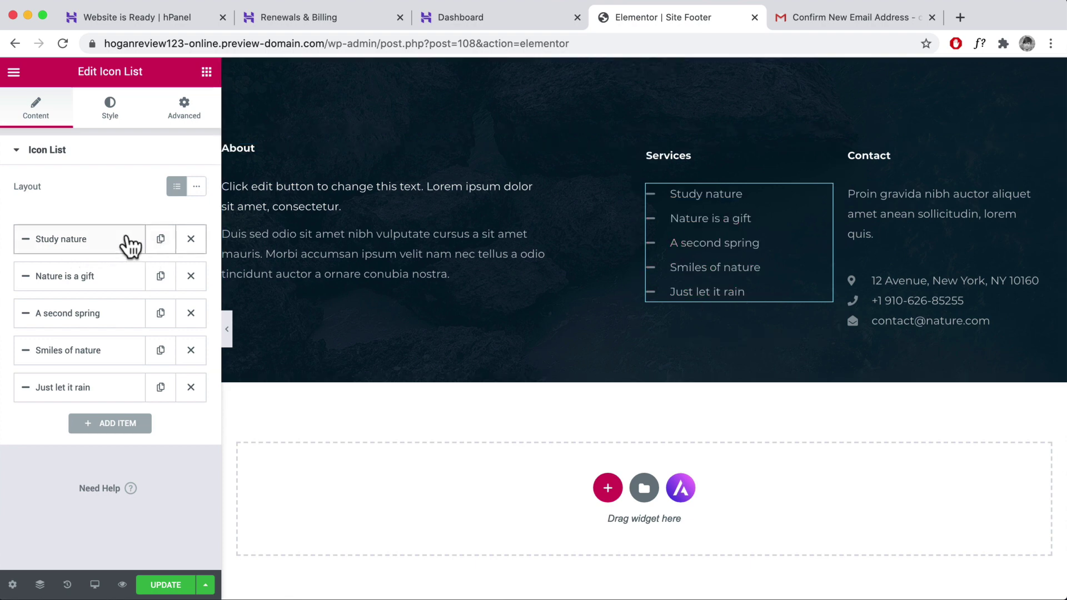
left_click(111, 244)
scroll(80, 382, "down", 2)
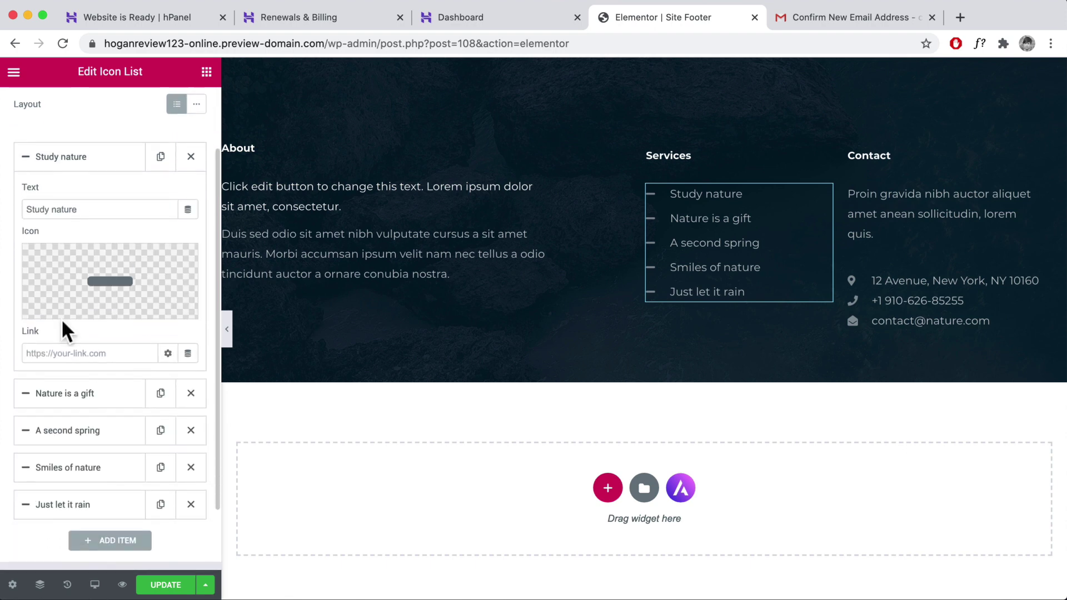
triple_click(92, 209)
type("About")
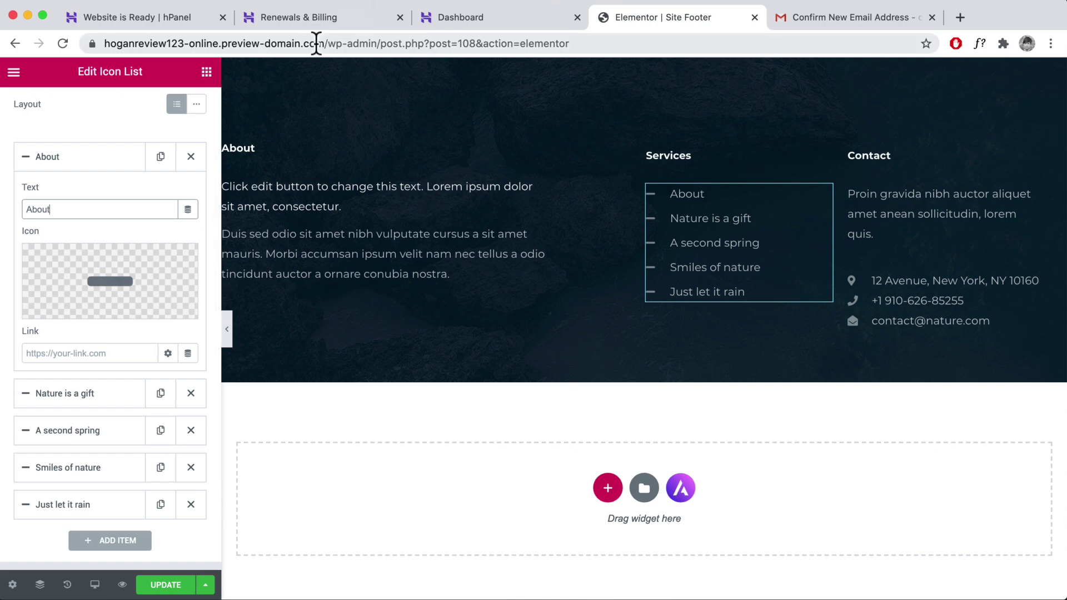
- Switch to the live site tab and open the About page
left_click_drag(328, 43, 92, 43)
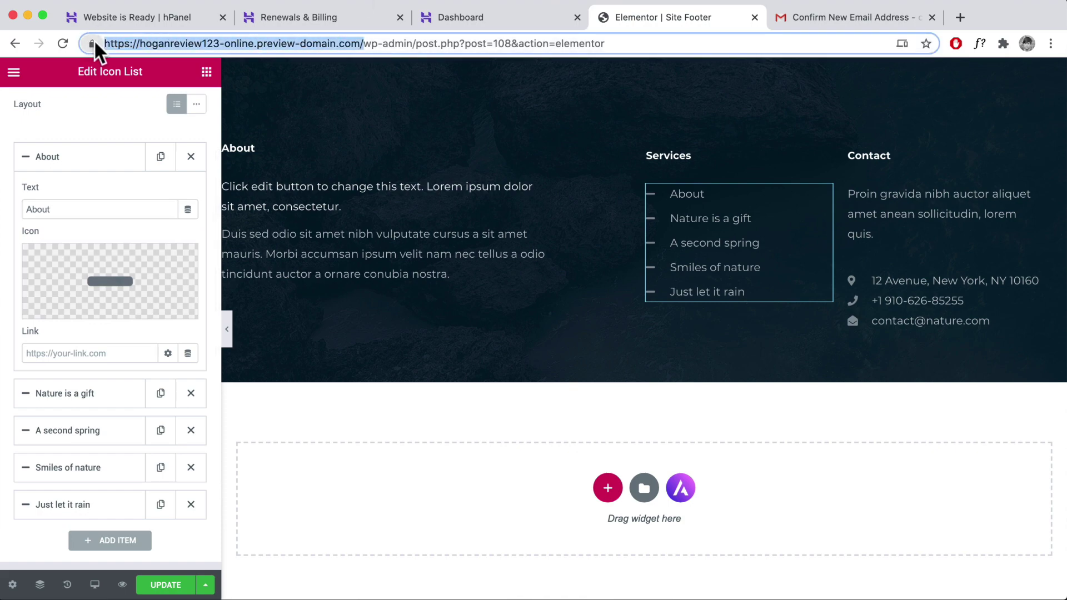
left_click(821, 17)
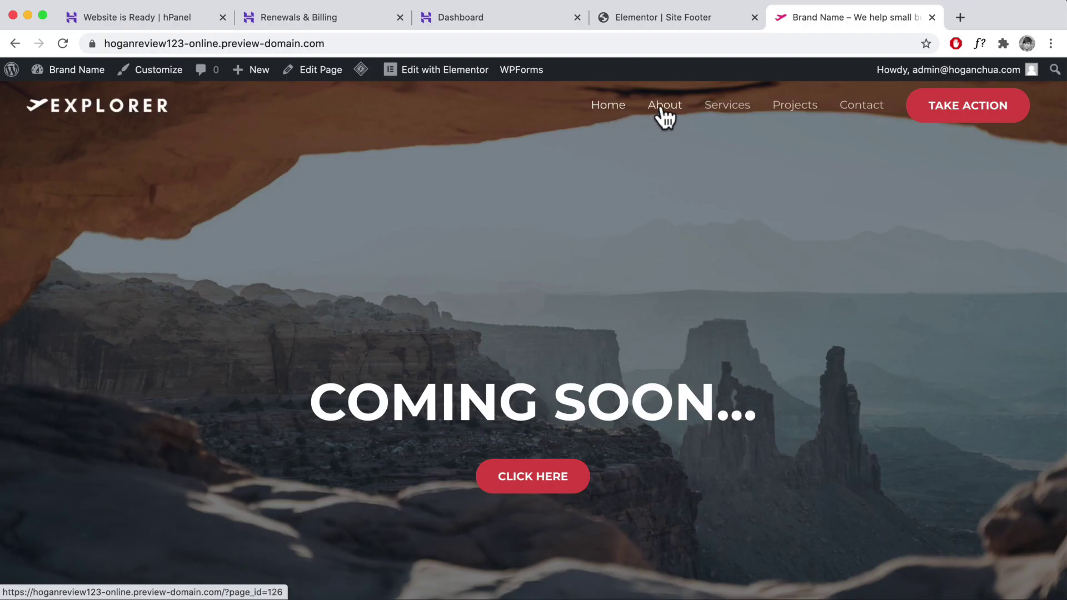
left_click(663, 114)
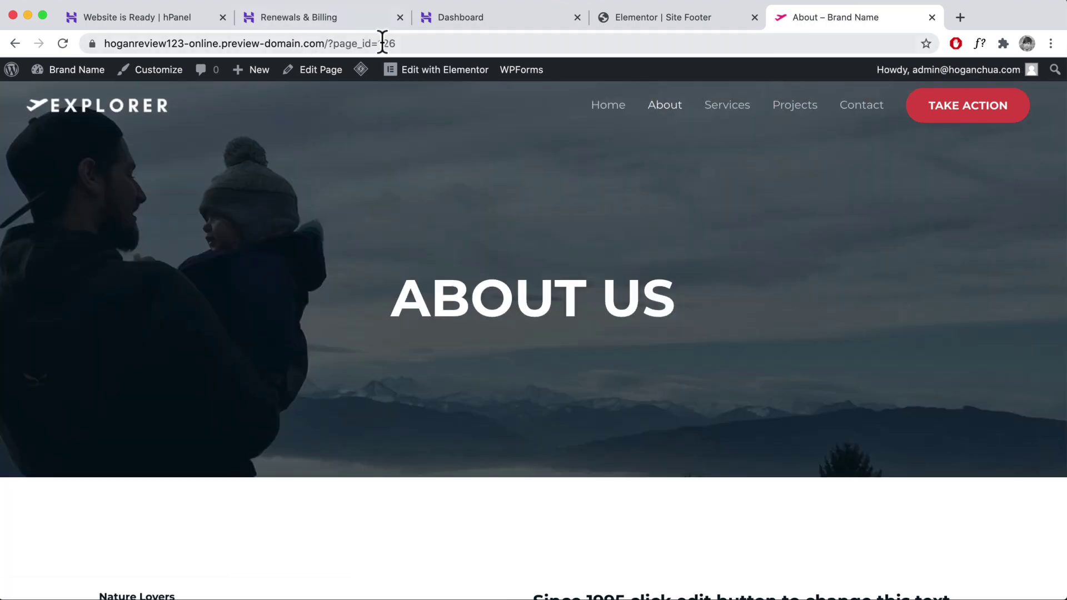
- Highlight the ?page_id=126 part of the live About page's address
left_click(135, 44)
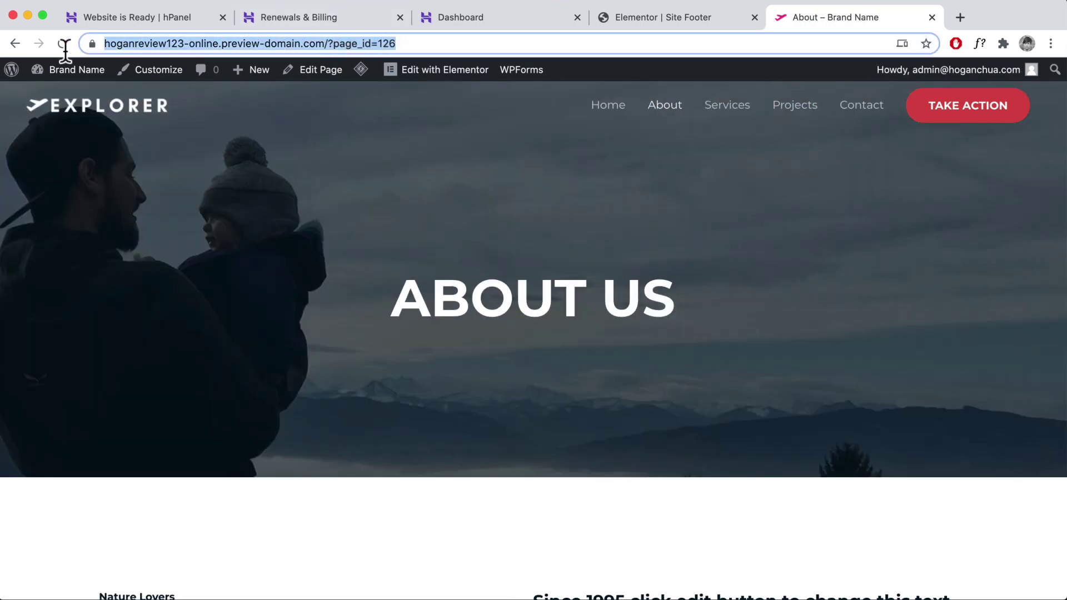
left_click(383, 43)
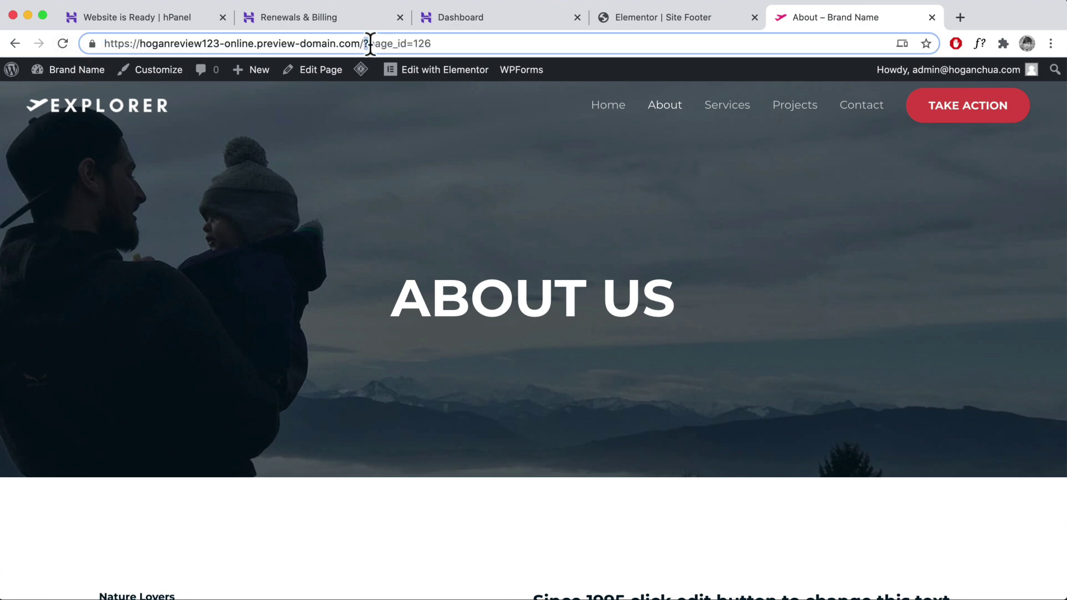
left_click_drag(370, 43, 431, 45)
- Go from the admin bar to the Dashboard, then to Settings > Permalinks
mouse_move(72, 71)
left_click(54, 95)
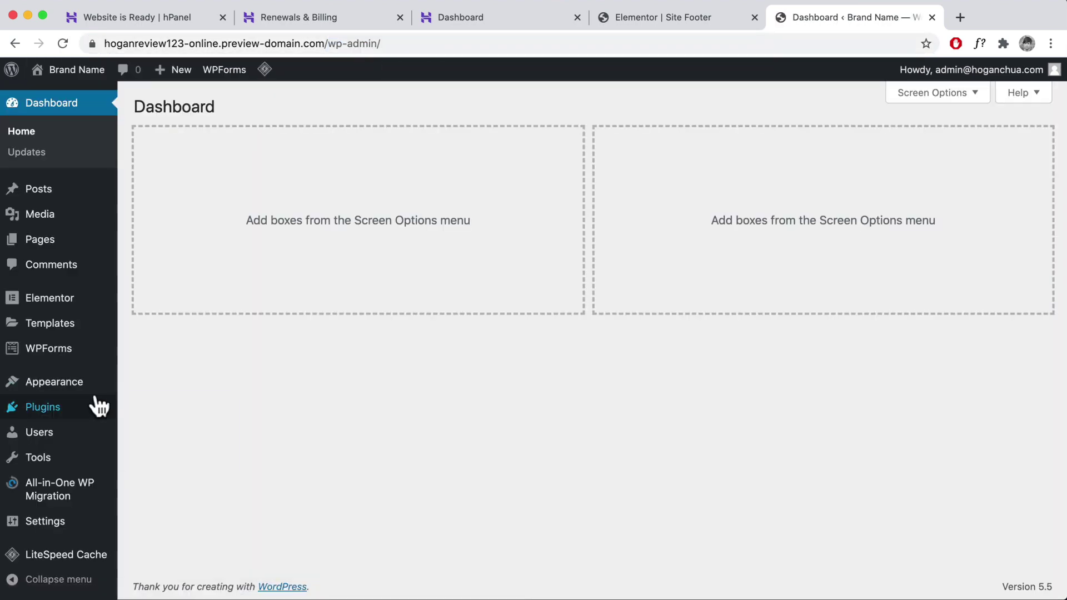
mouse_move(84, 409)
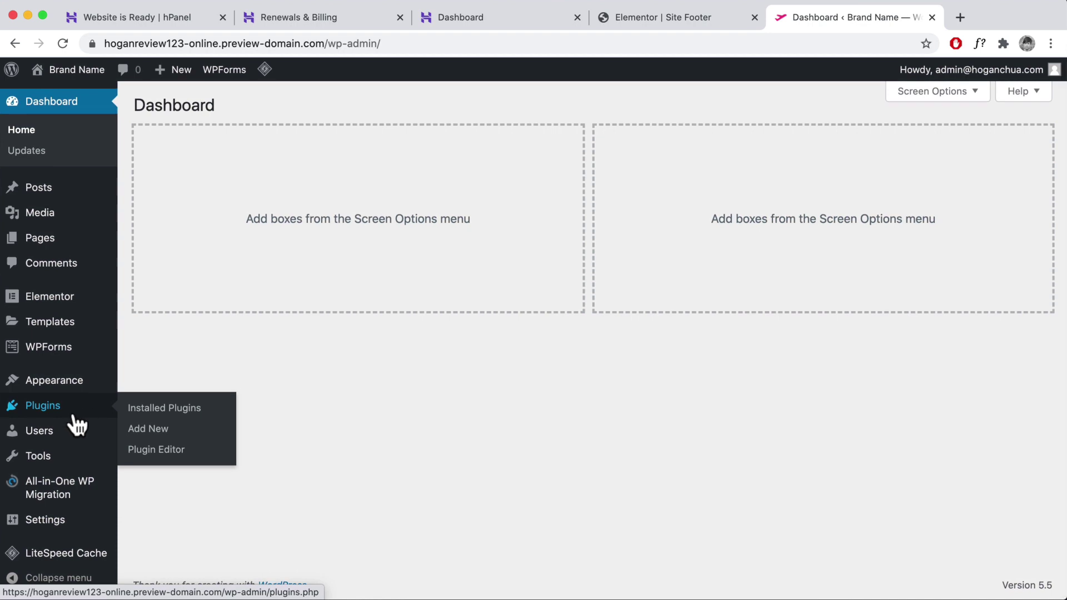
mouse_move(55, 503)
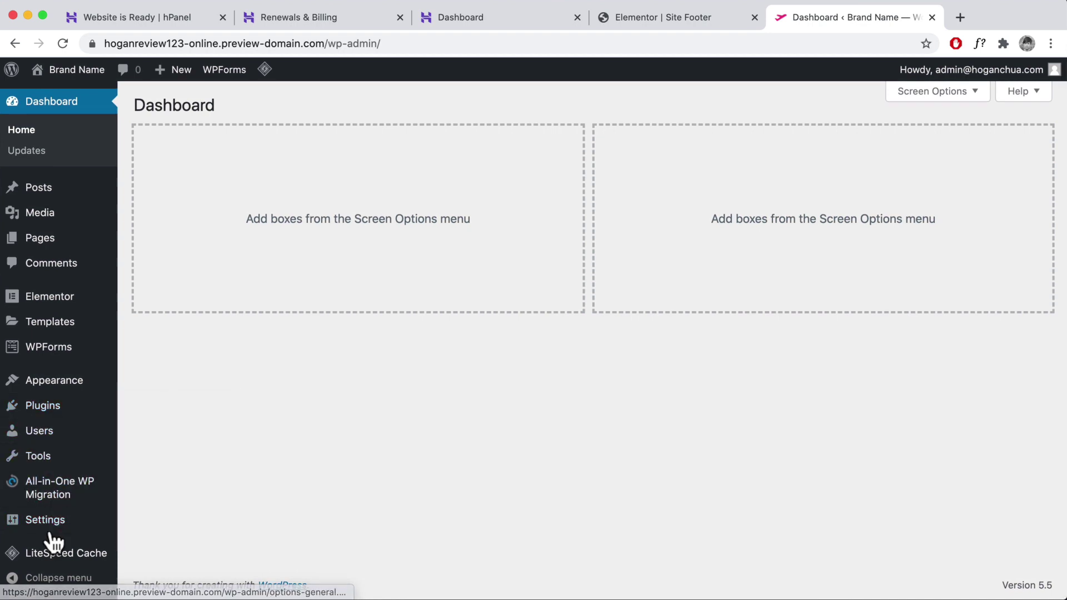
mouse_move(47, 525)
left_click(141, 488)
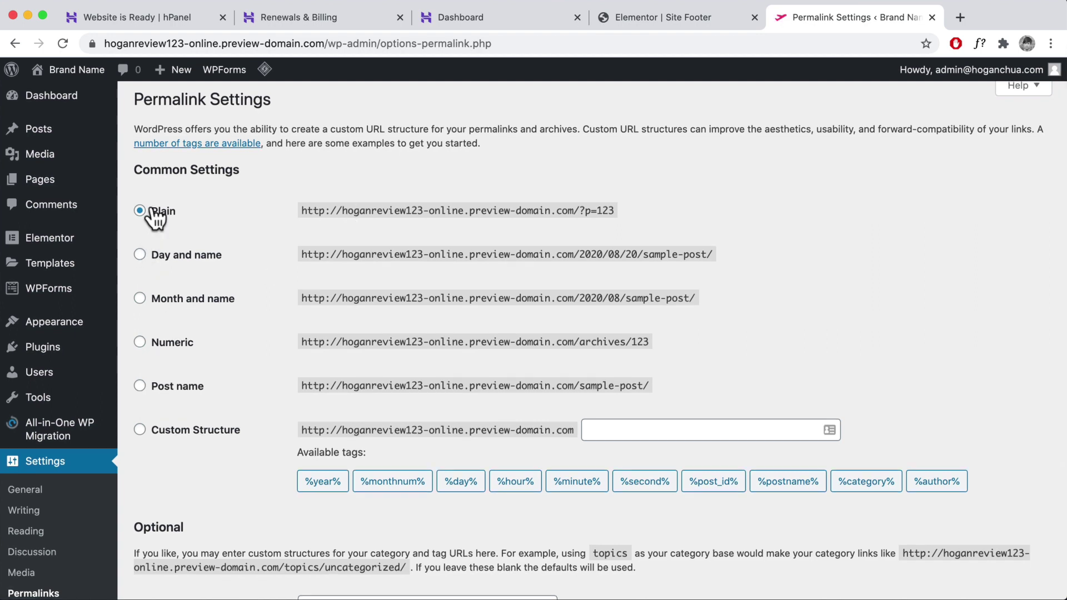
- Choose Post name permalinks, comparing its sample-post example with Plain's ?p=123, and save
left_click(139, 385)
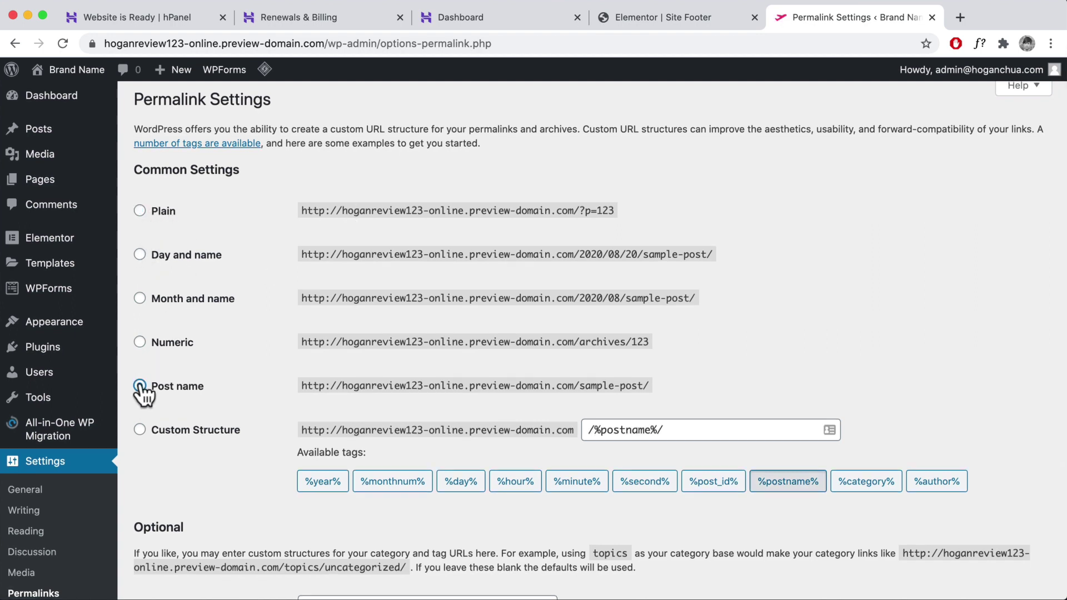
left_click_drag(654, 386, 401, 383)
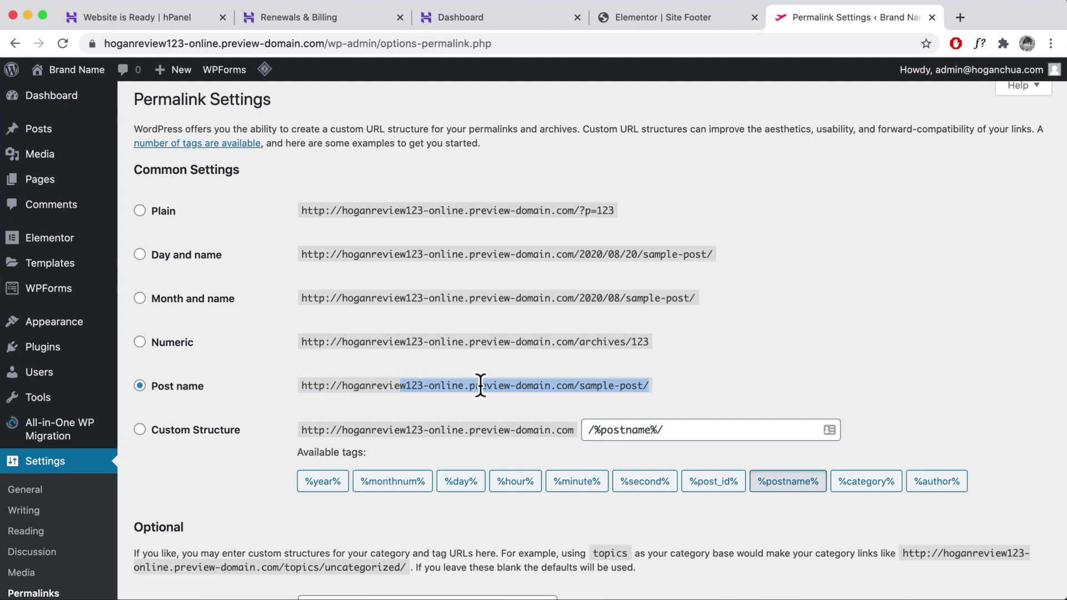
left_click(584, 388)
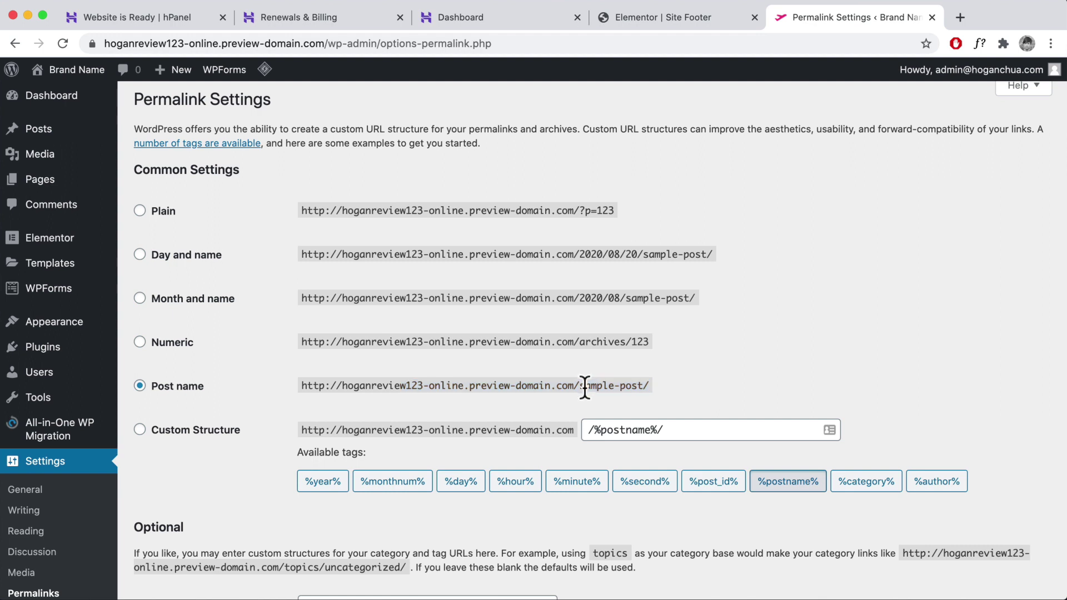
left_click_drag(579, 387, 631, 385)
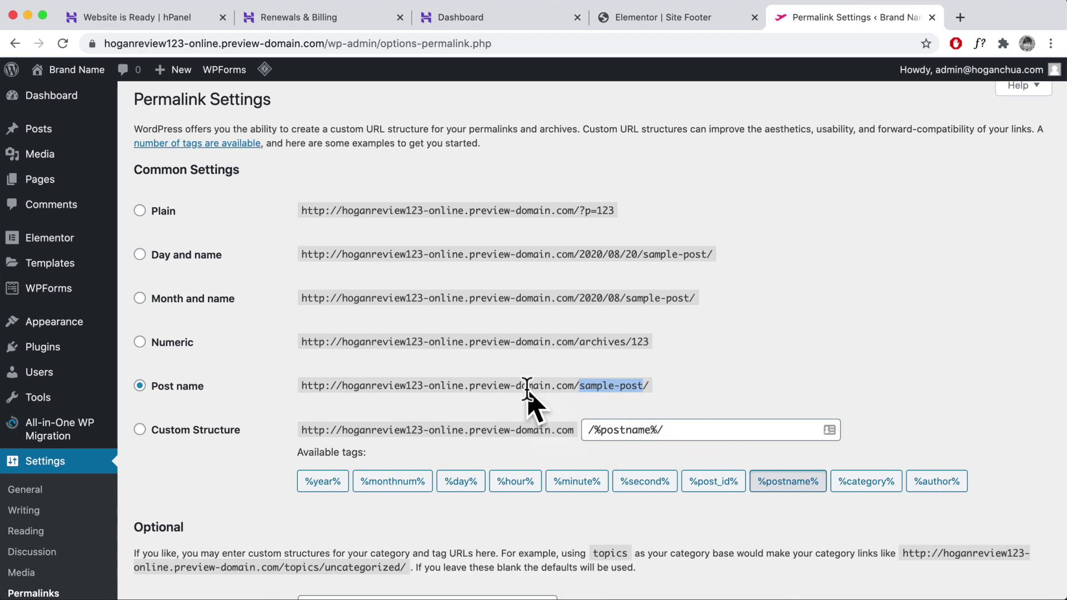
scroll(525, 387, "down", 5)
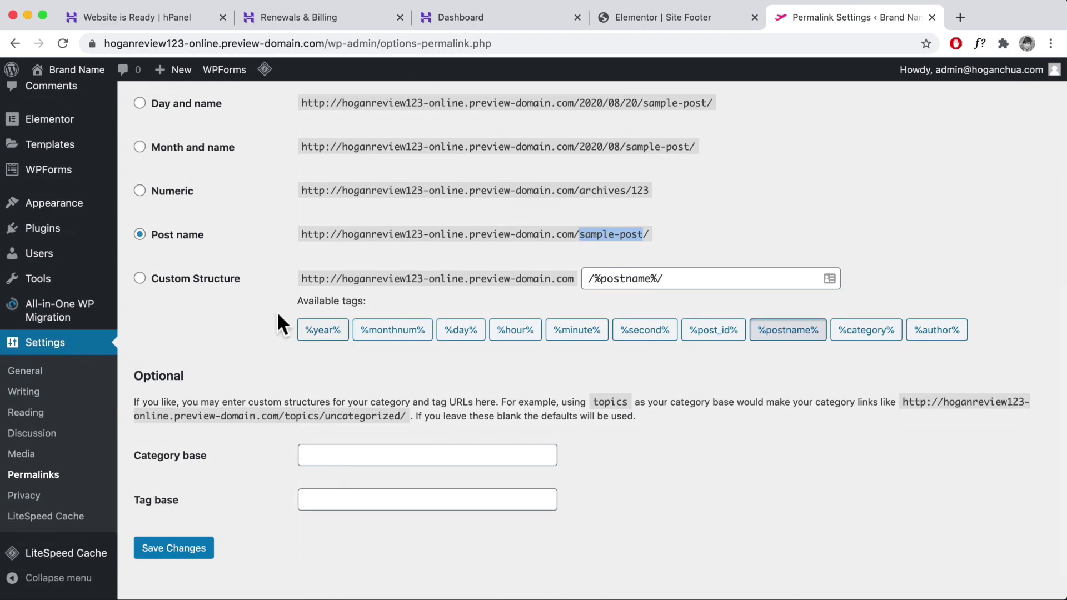
scroll(310, 309, "up", 5)
left_click_drag(615, 218, 575, 217)
scroll(478, 302, "down", 6)
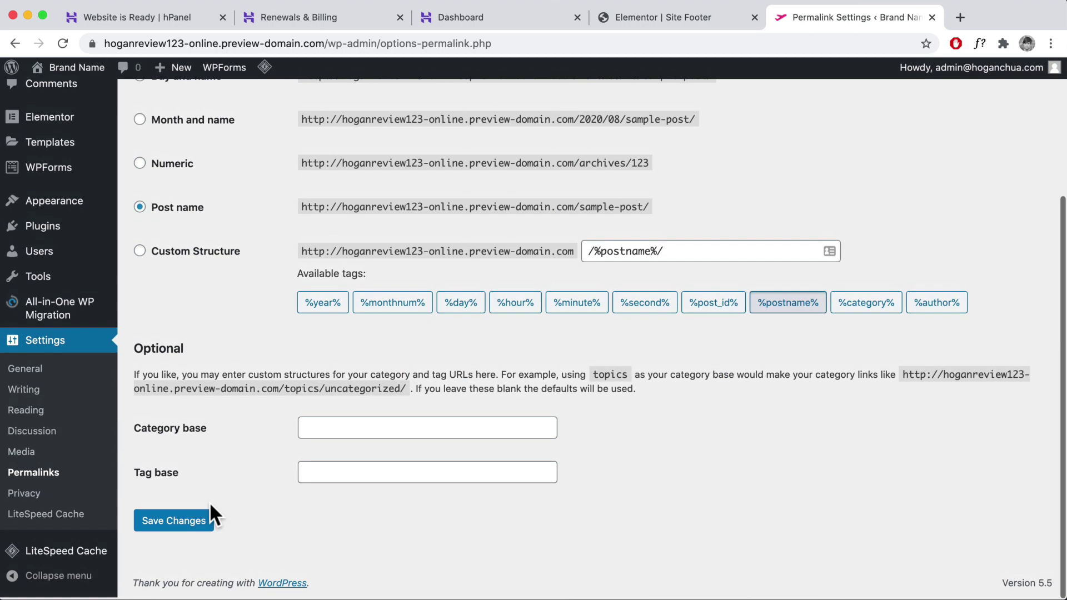
left_click(188, 525)
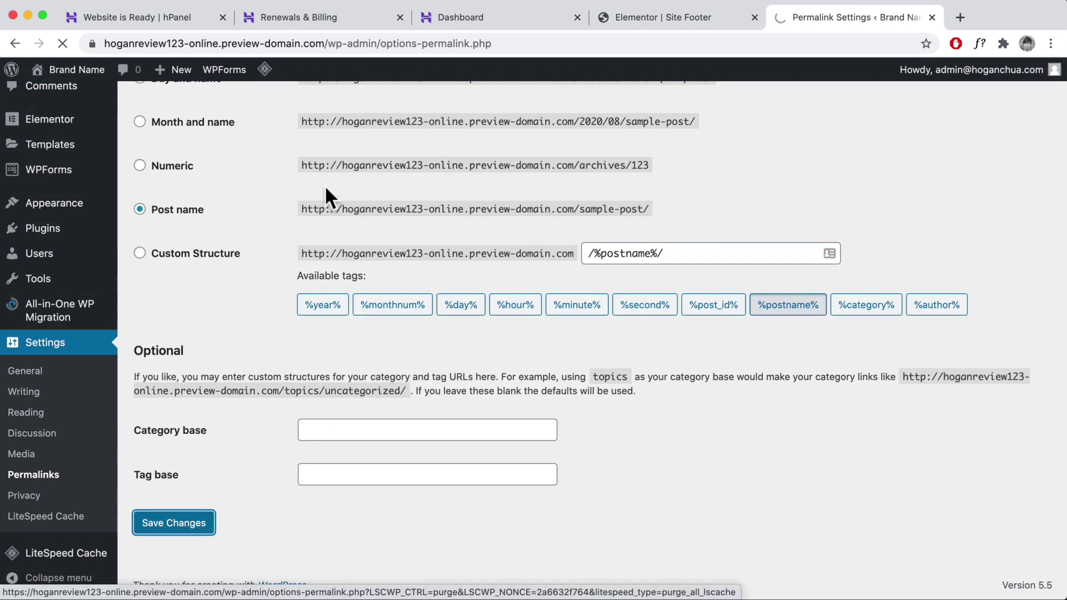
- Visit the live About page, purge the LiteSpeed cache, and open Services at /services/
mouse_move(73, 71)
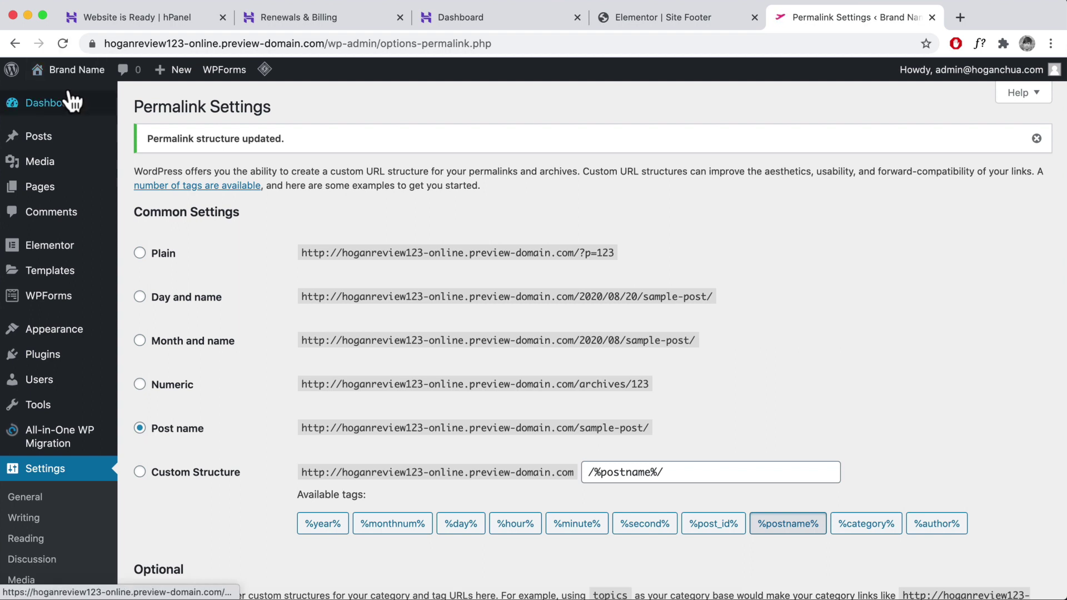
left_click(54, 97)
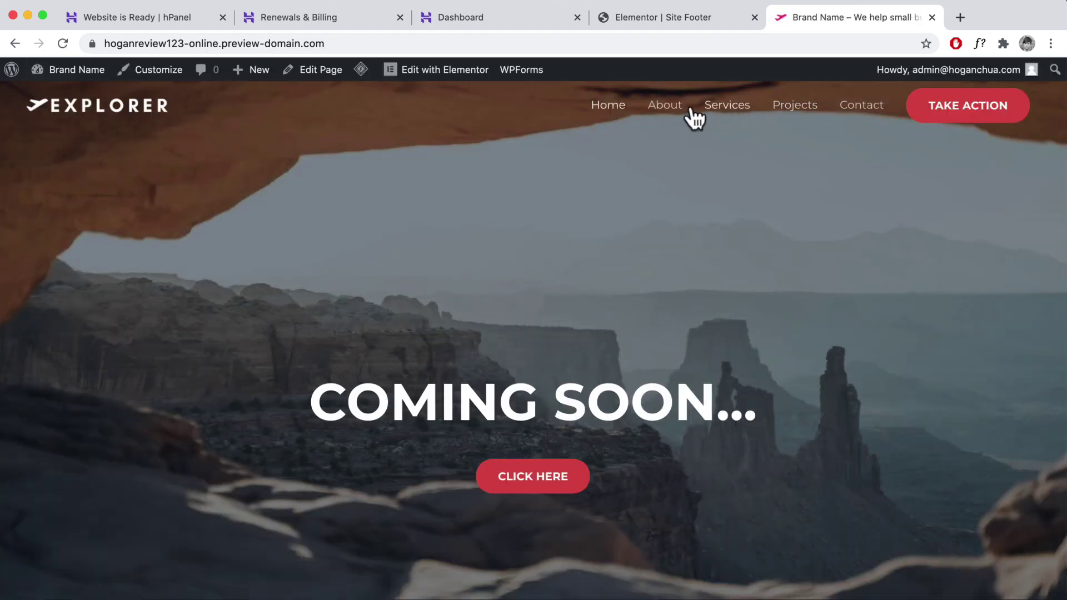
left_click(672, 114)
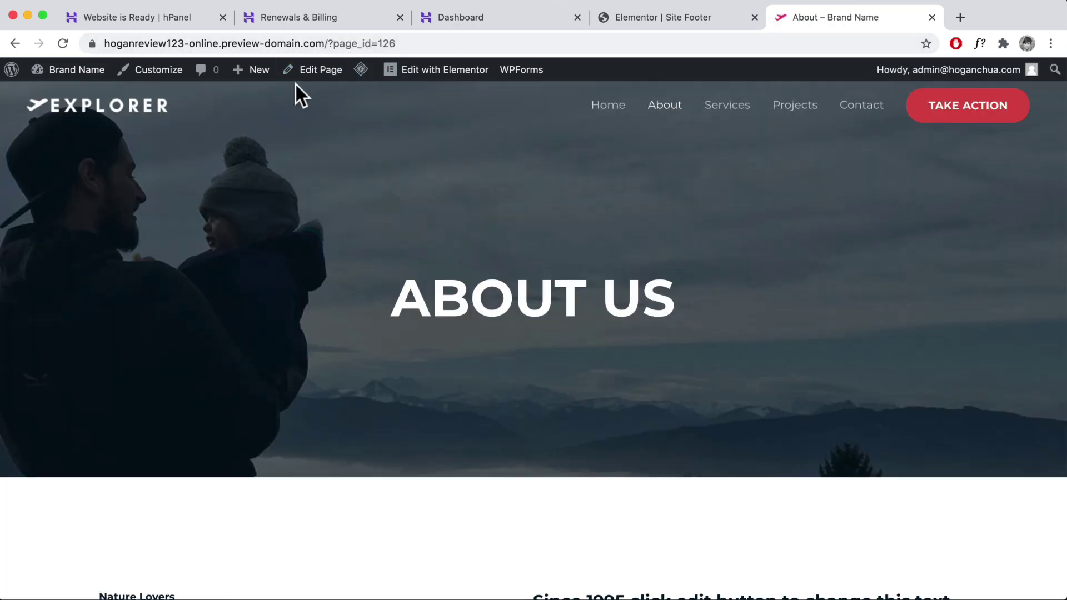
mouse_move(361, 71)
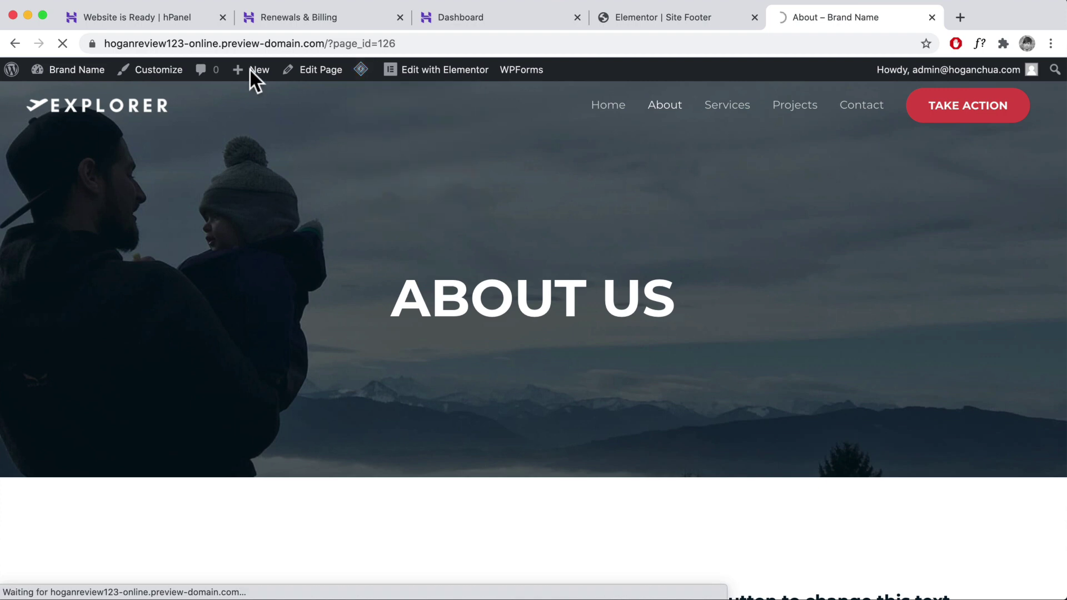
left_click(62, 45)
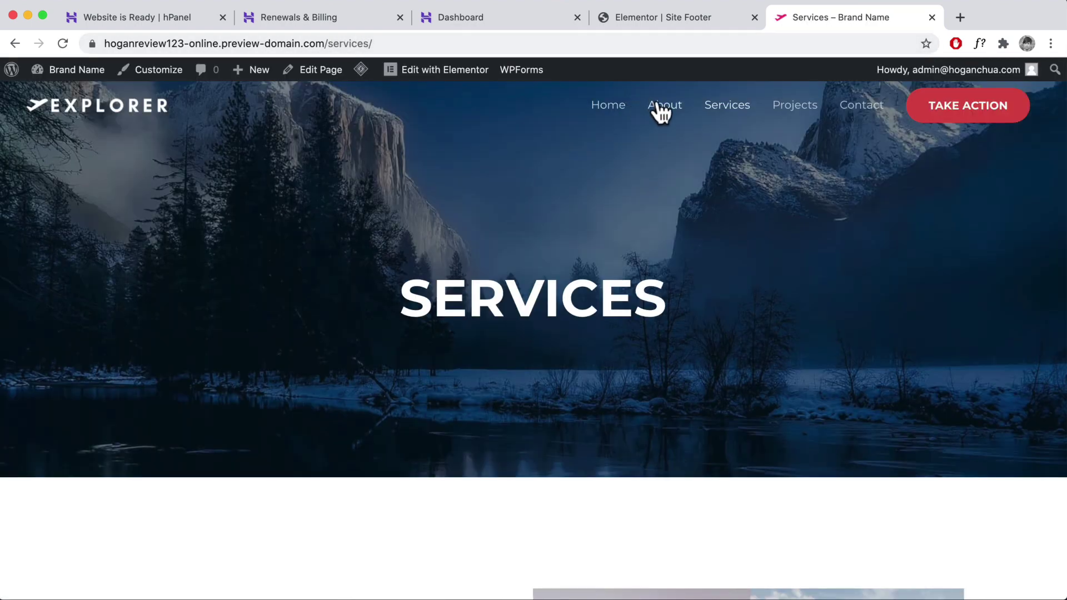
left_click(367, 43)
- Copy the /services/ page address and paste it as the footer About item's link
right_click(135, 44)
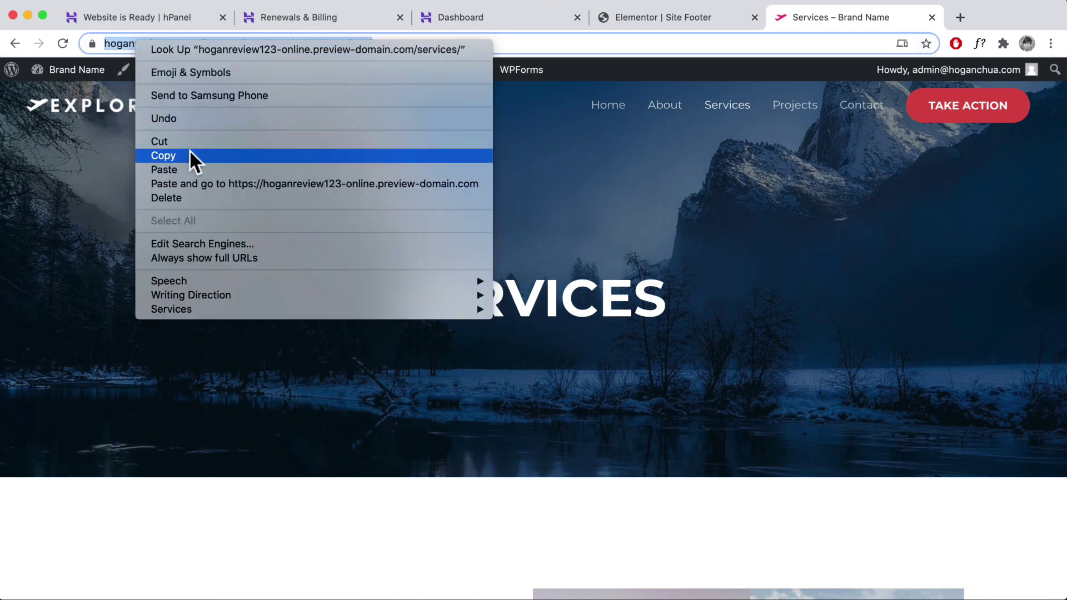
left_click(188, 153)
left_click(692, 17)
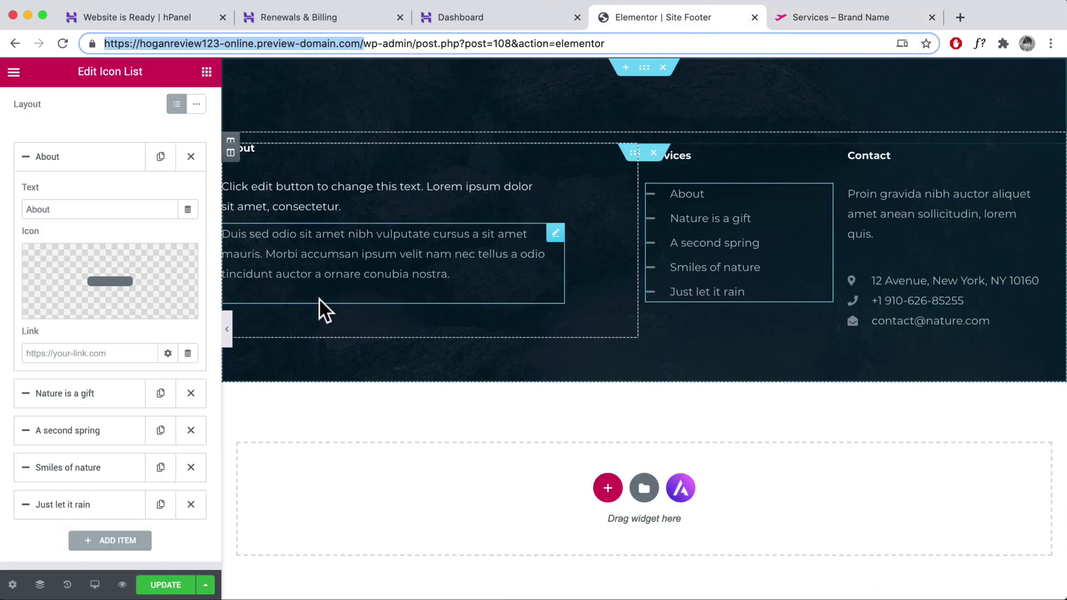
left_click(88, 354)
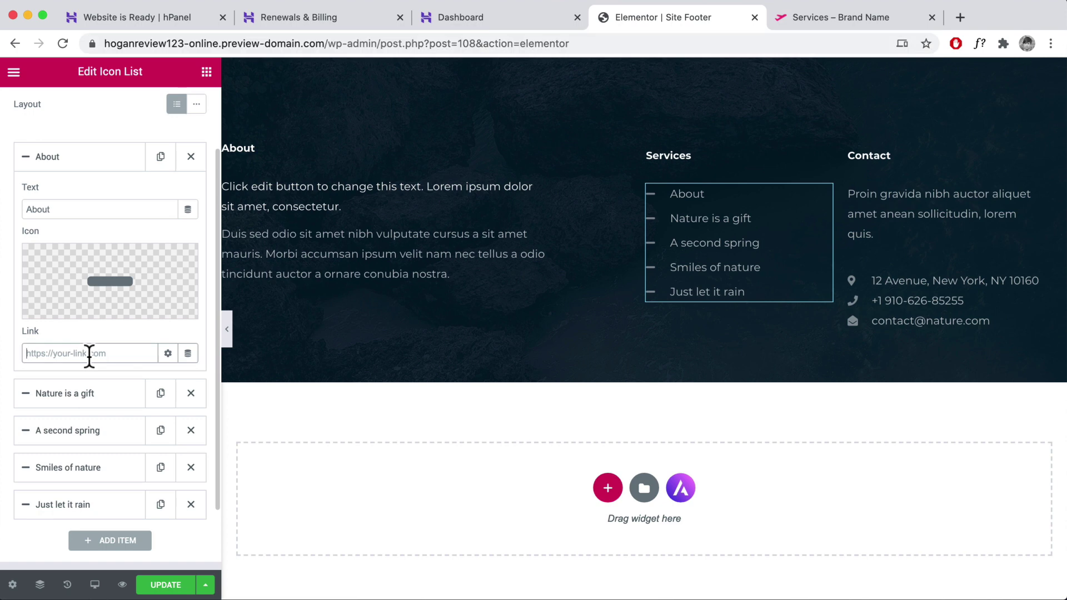
key("ctrl+v")
double_click(54, 209)
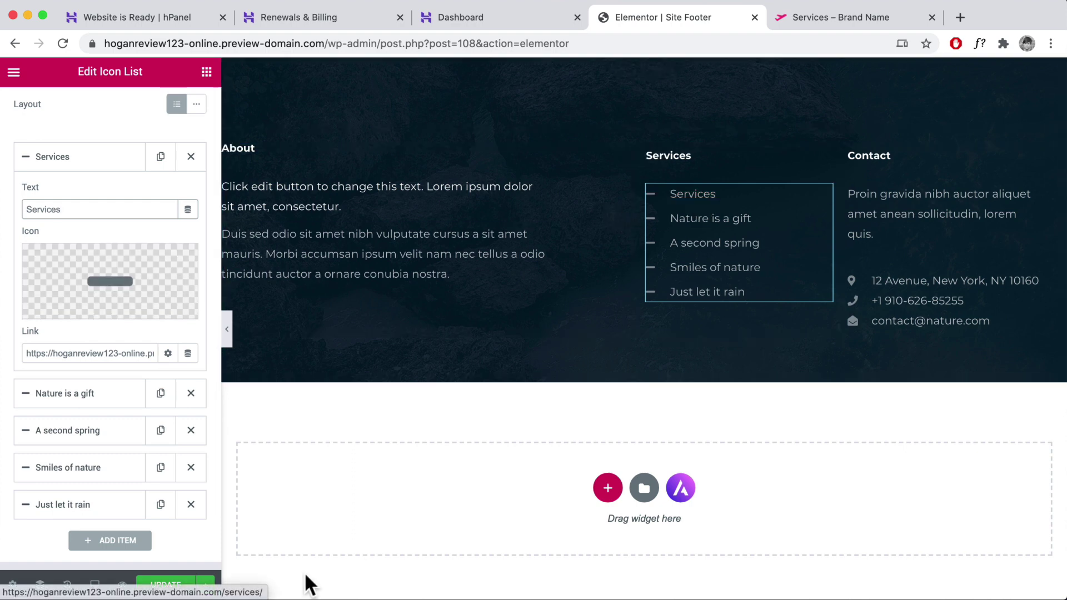
- Save the footer changes, select the contact details list and open Elementor's main menu
left_click(159, 587)
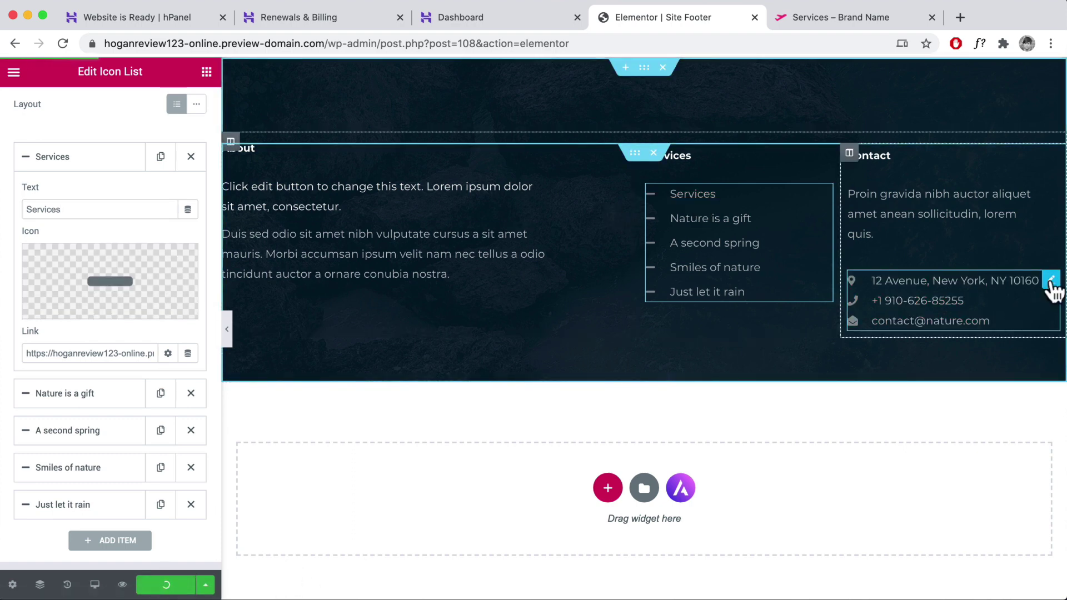
left_click(1052, 281)
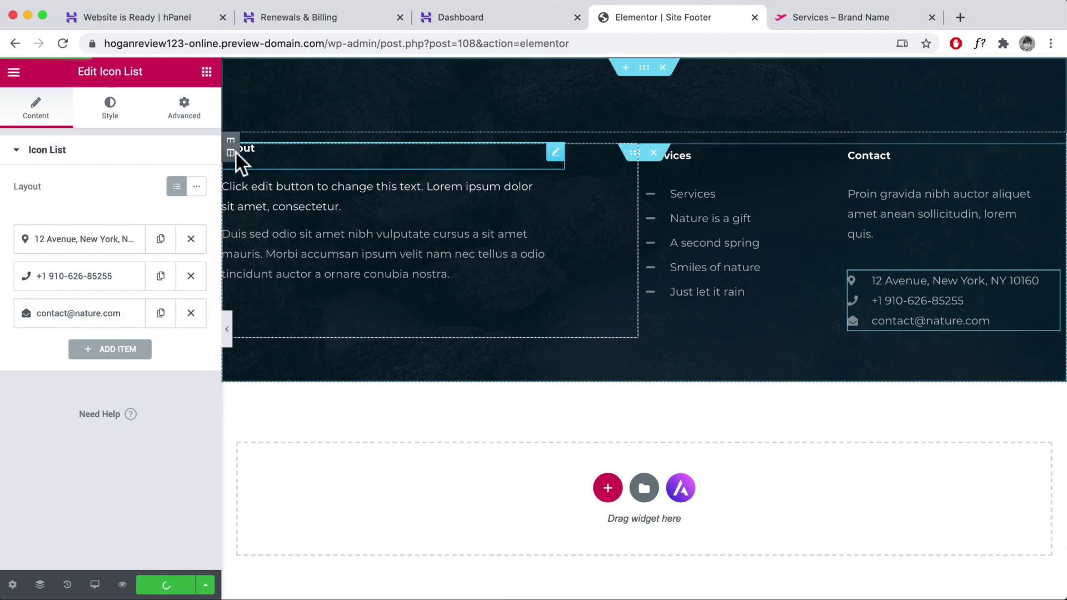
left_click(13, 73)
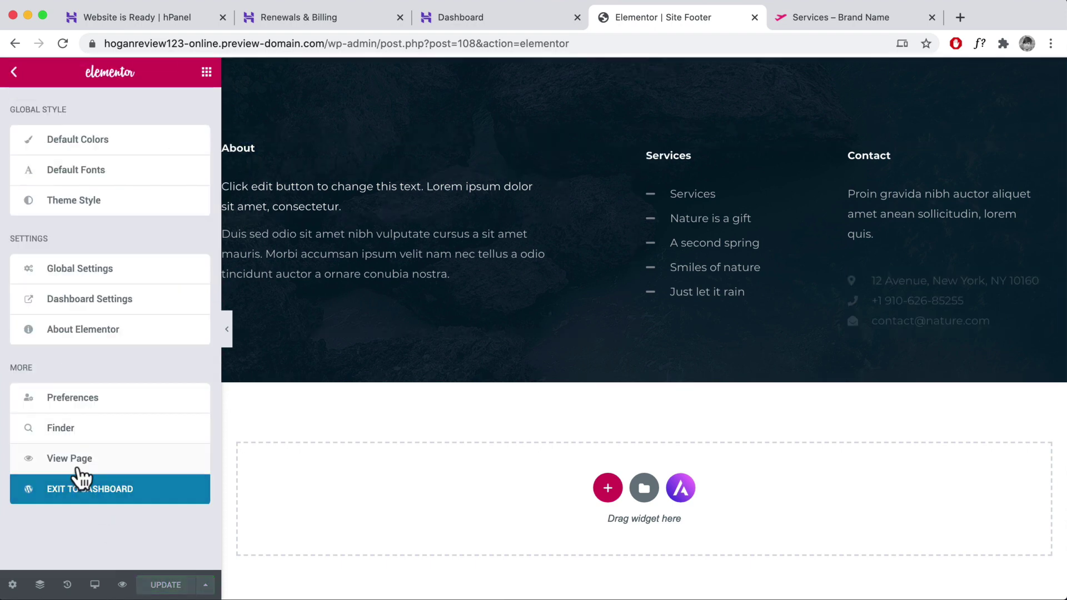
- Exit the footer editor, load the home page without ?elementor-hf=site-footer, and open the Customizer
left_click(59, 492)
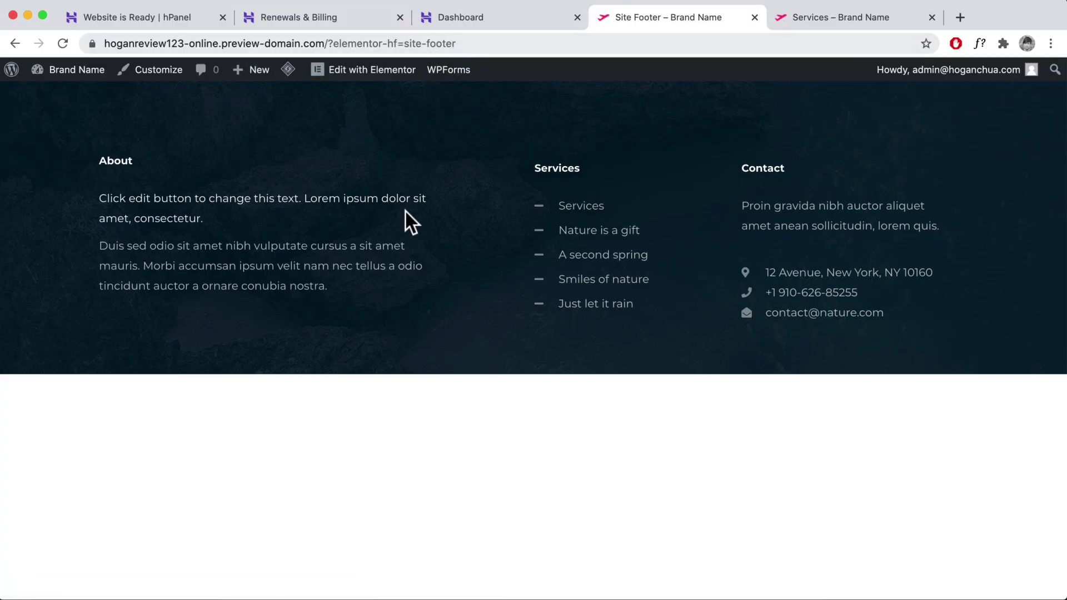
left_click_drag(459, 44, 333, 44)
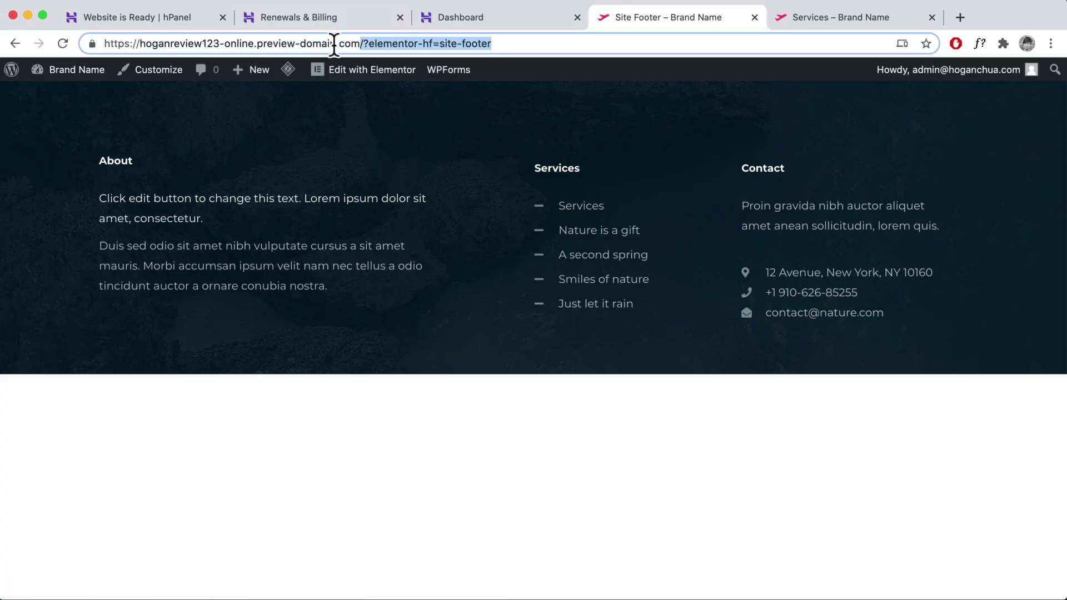
key("BackSpace")
key("Return")
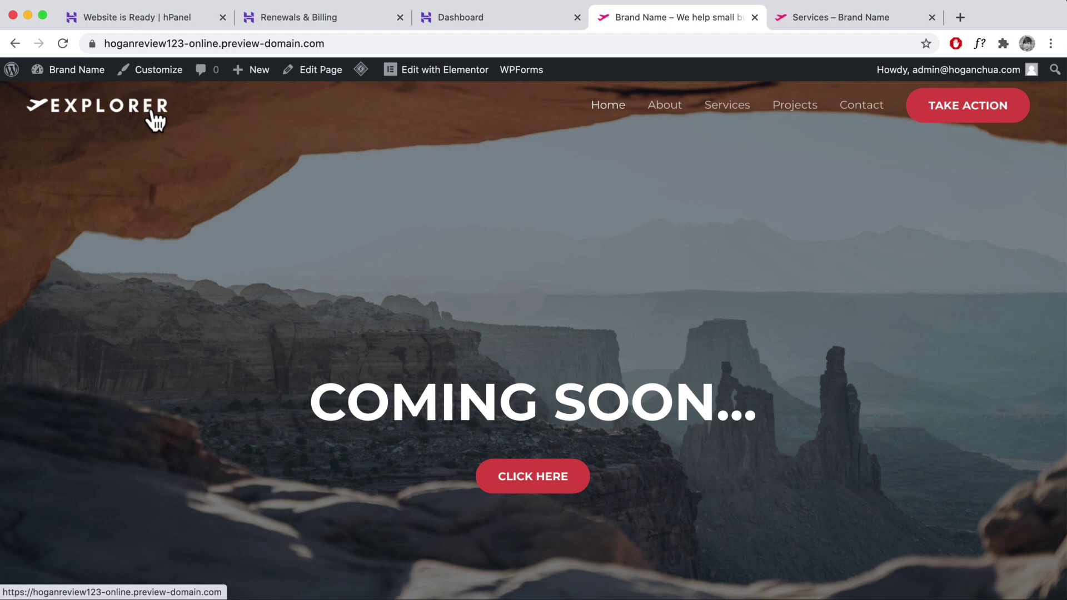
mouse_move(81, 75)
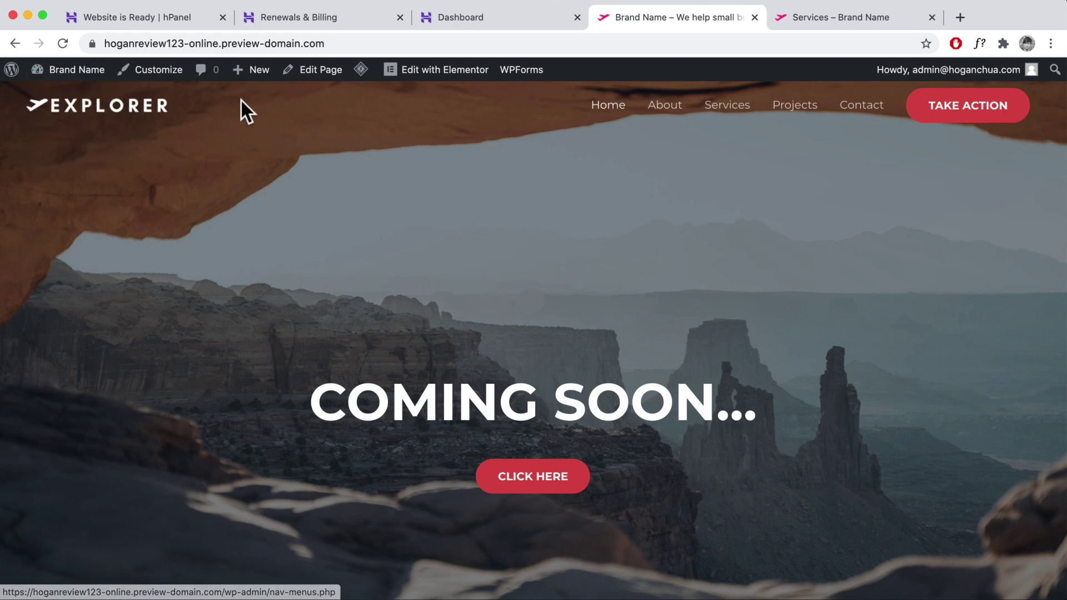
left_click(156, 80)
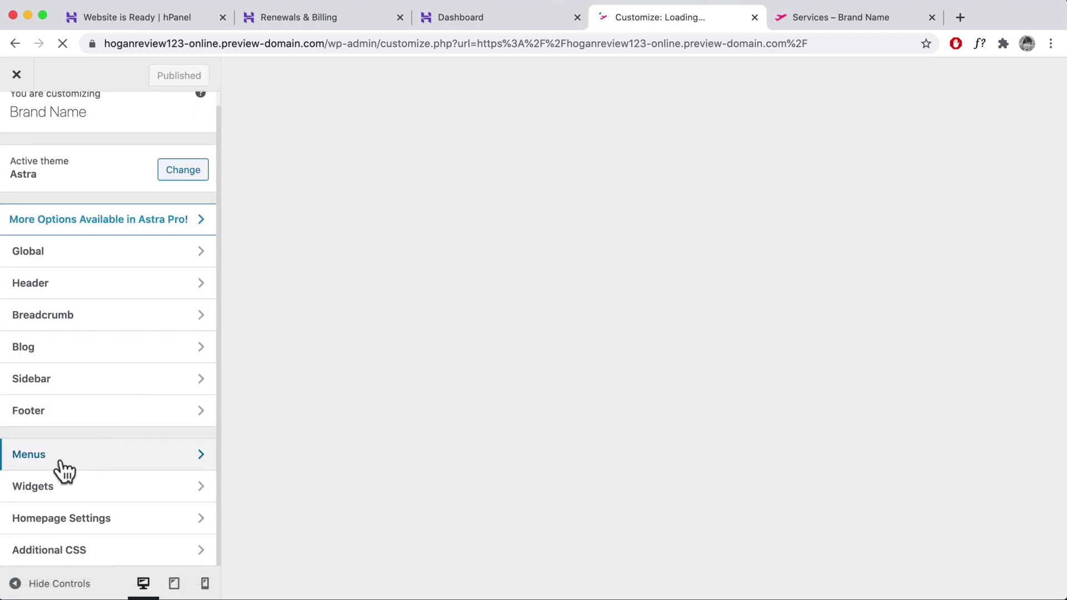
- Nest Services under About in the primary menu, restore it to top level, and publish
left_click(63, 463)
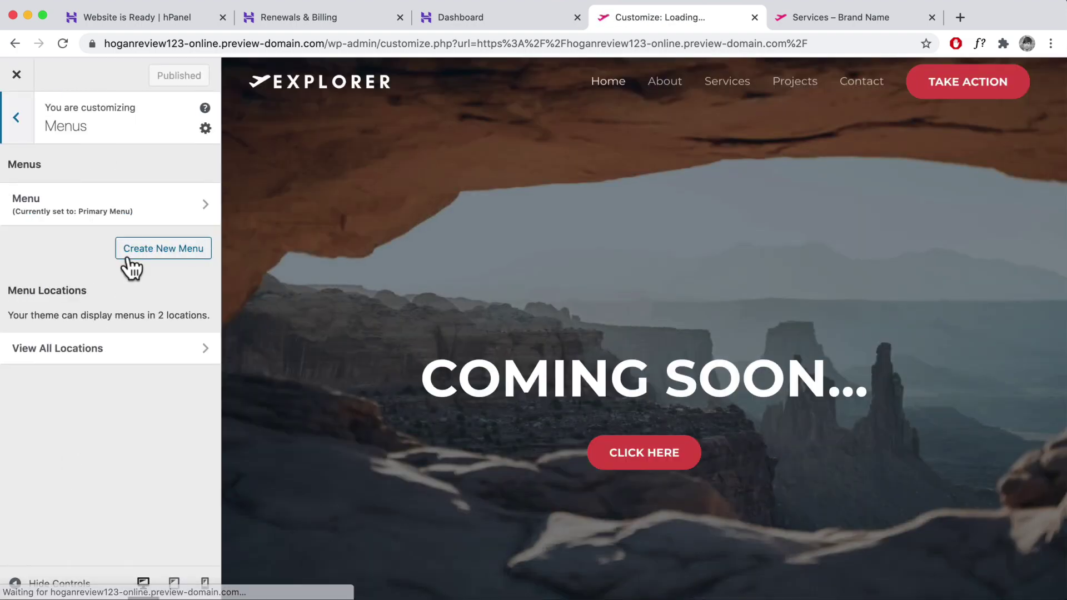
left_click(107, 206)
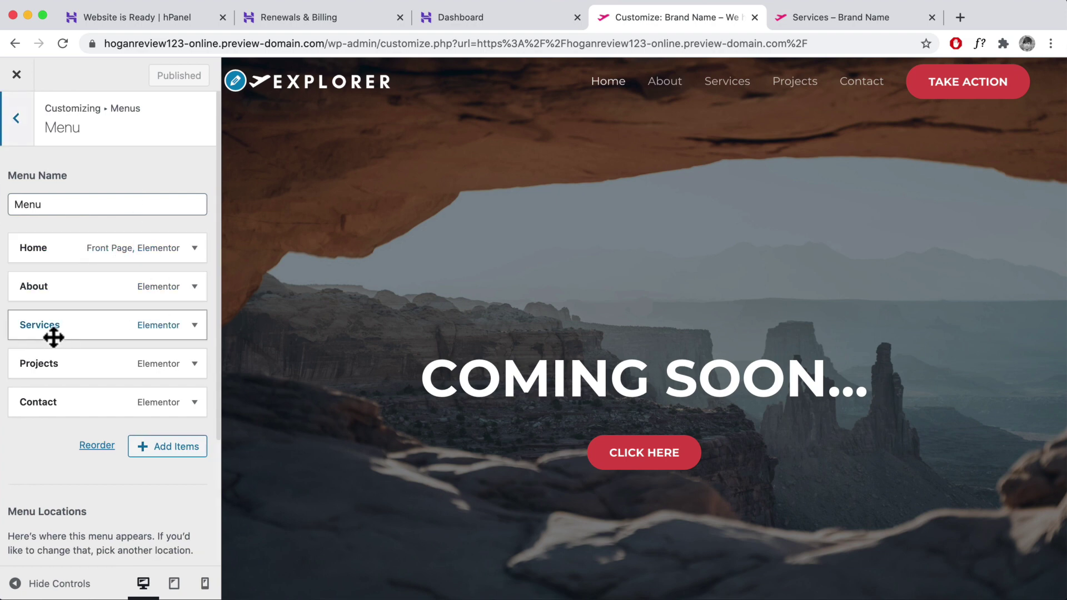
left_click_drag(43, 317, 67, 317)
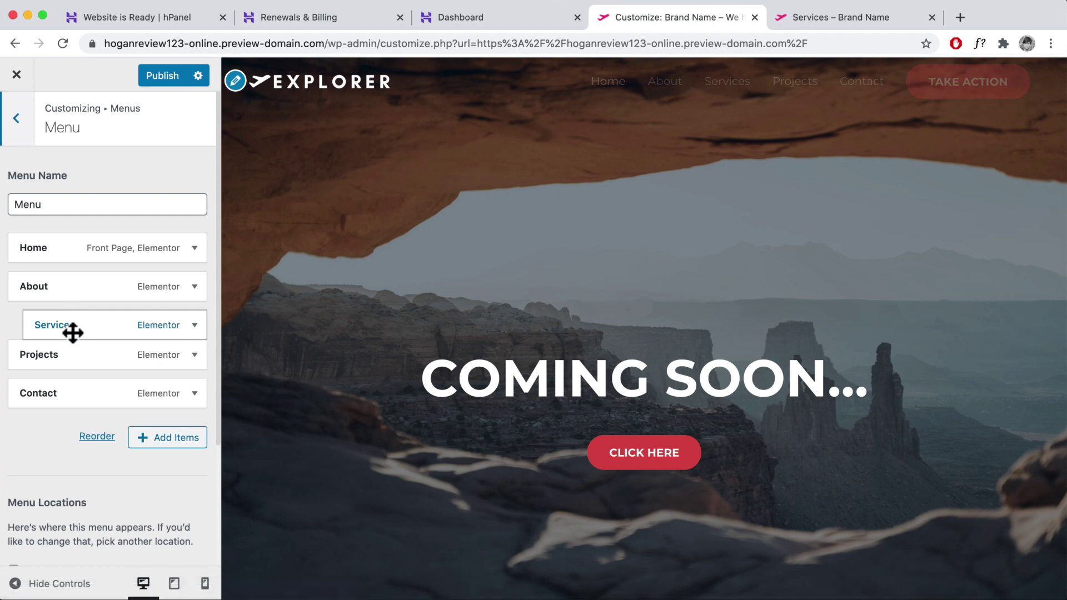
mouse_move(723, 88)
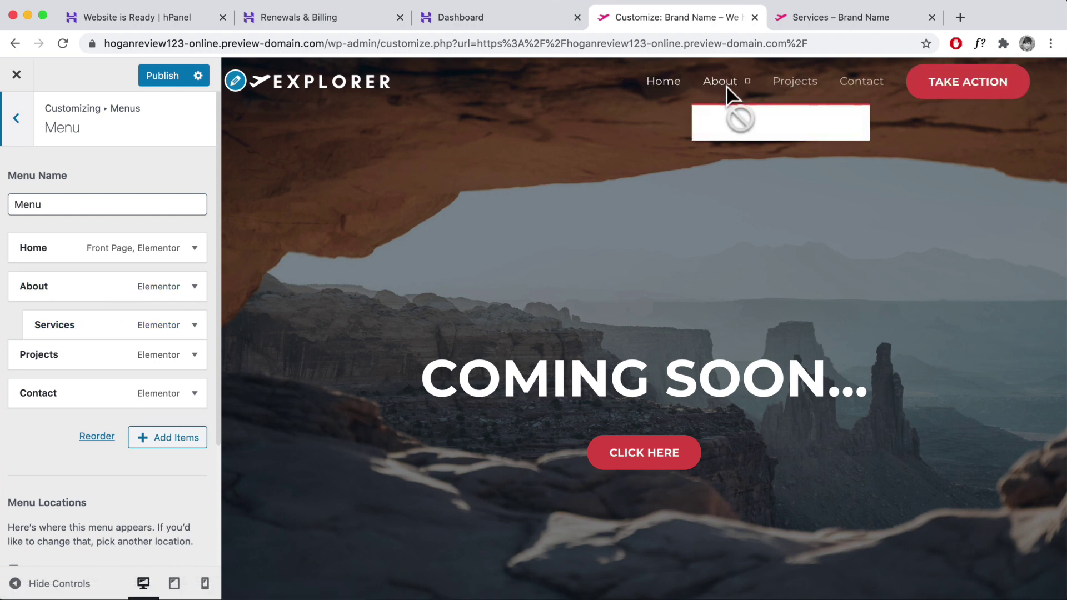
mouse_move(52, 322)
left_mouse_down()
mouse_move(83, 322)
mouse_move(41, 319)
mouse_move(47, 334)
left_mouse_up()
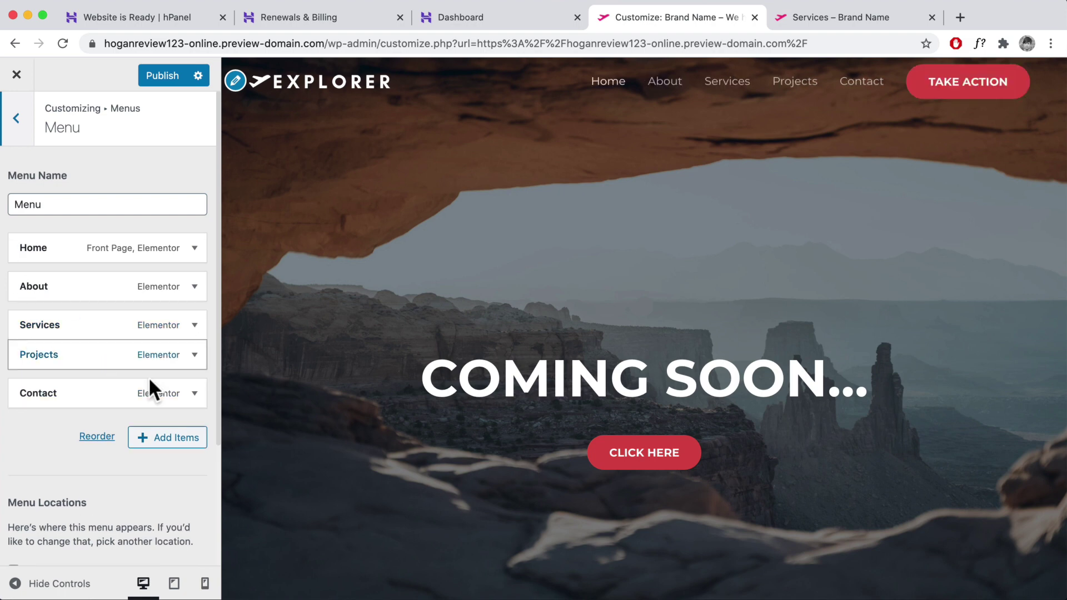
left_click(17, 118)
left_click(166, 75)
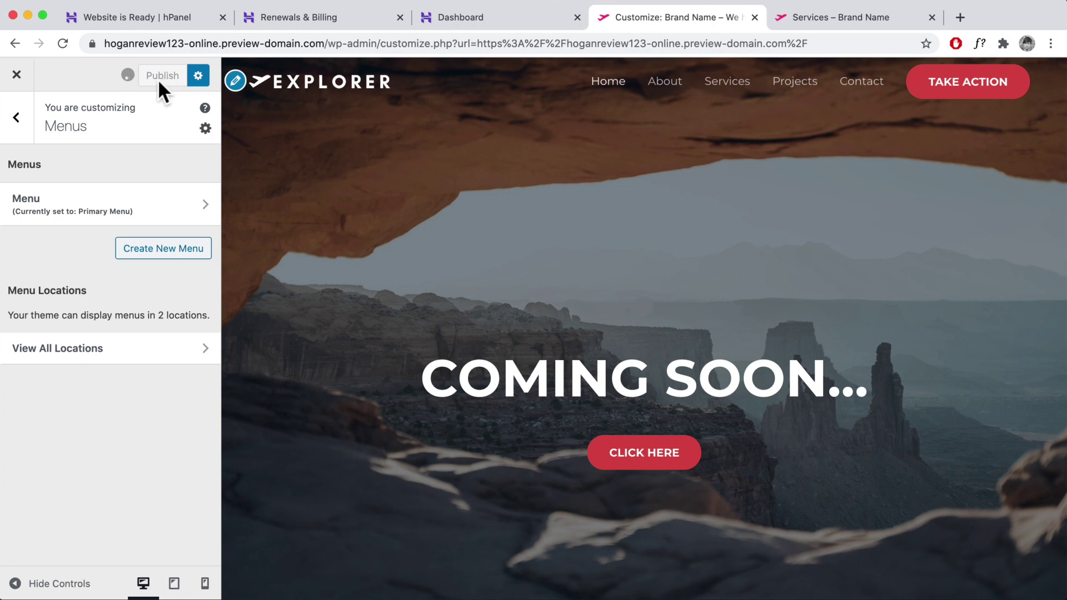
left_click(16, 117)
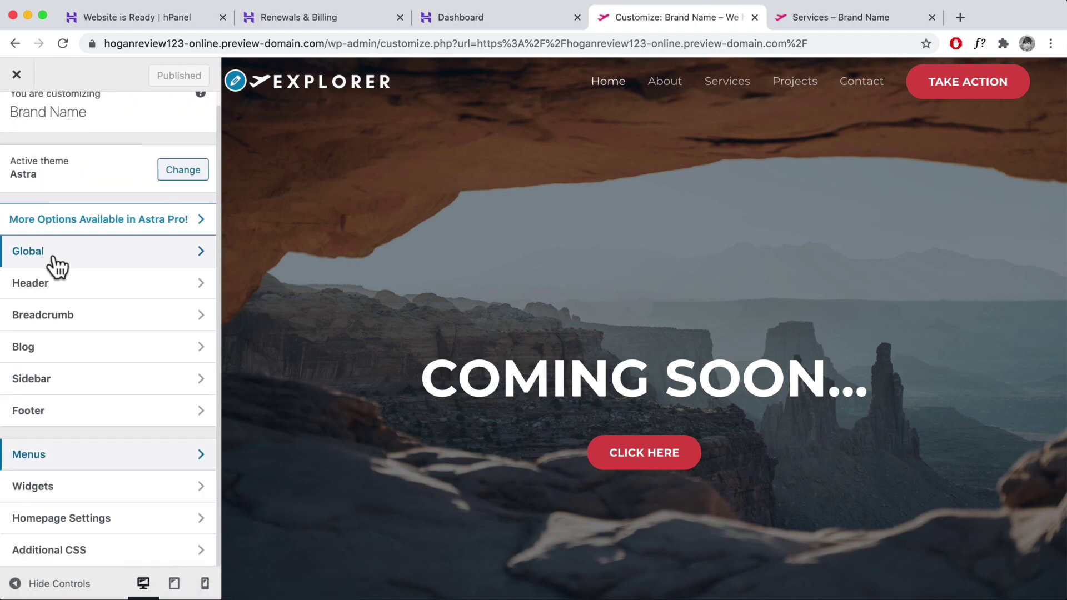
- Set the global button background colour to blue #1e73be
left_click(51, 254)
left_click(47, 272)
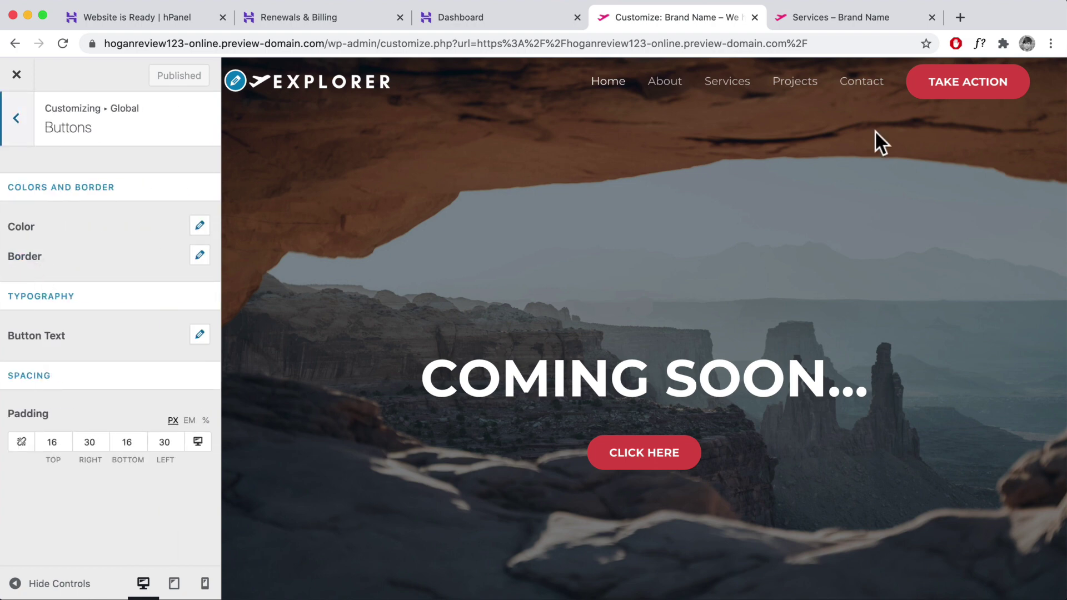
left_click(199, 232)
left_click(24, 392)
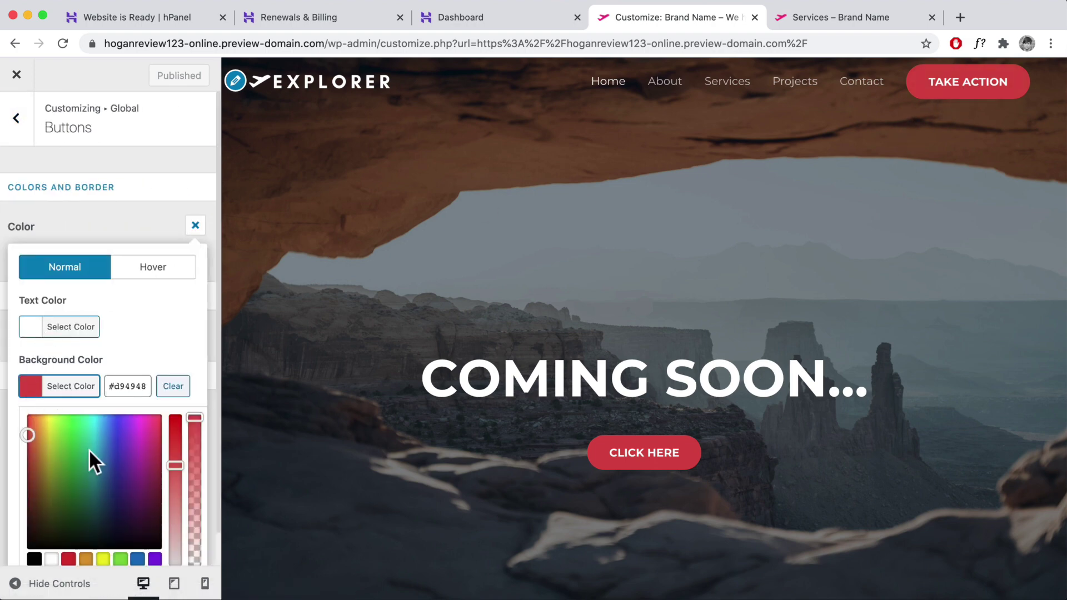
scroll(108, 457, "down", 1)
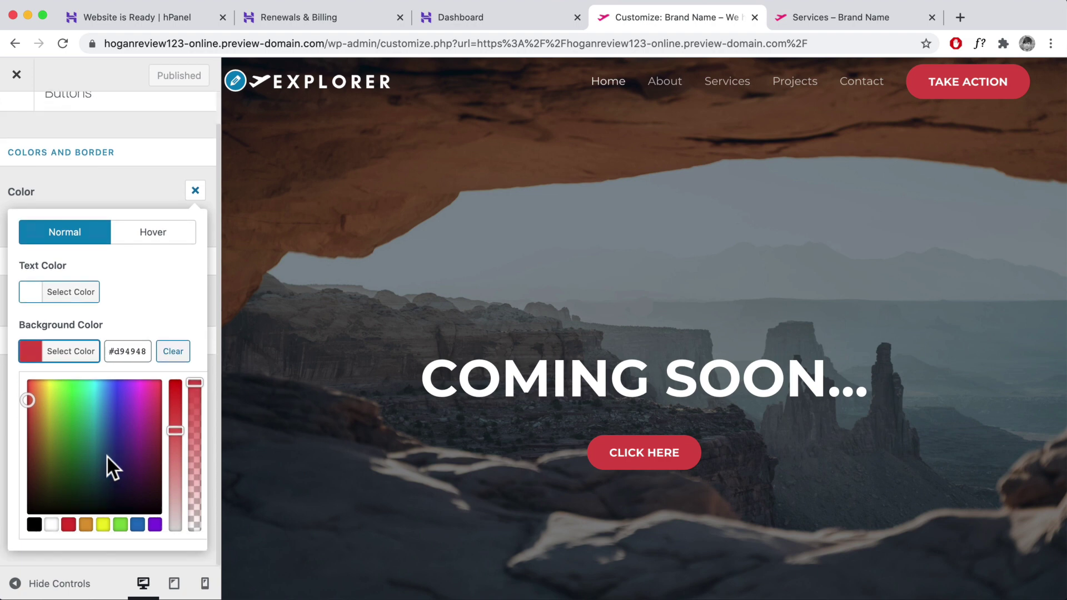
left_click(138, 524)
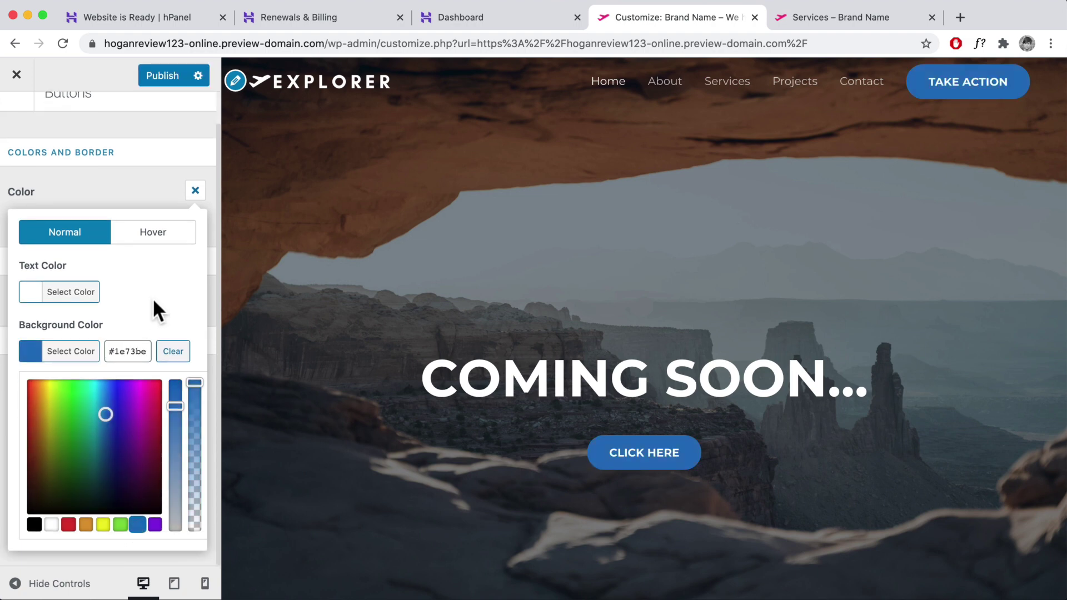
- Make the button hover background blue with reduced opacity
left_click(154, 234)
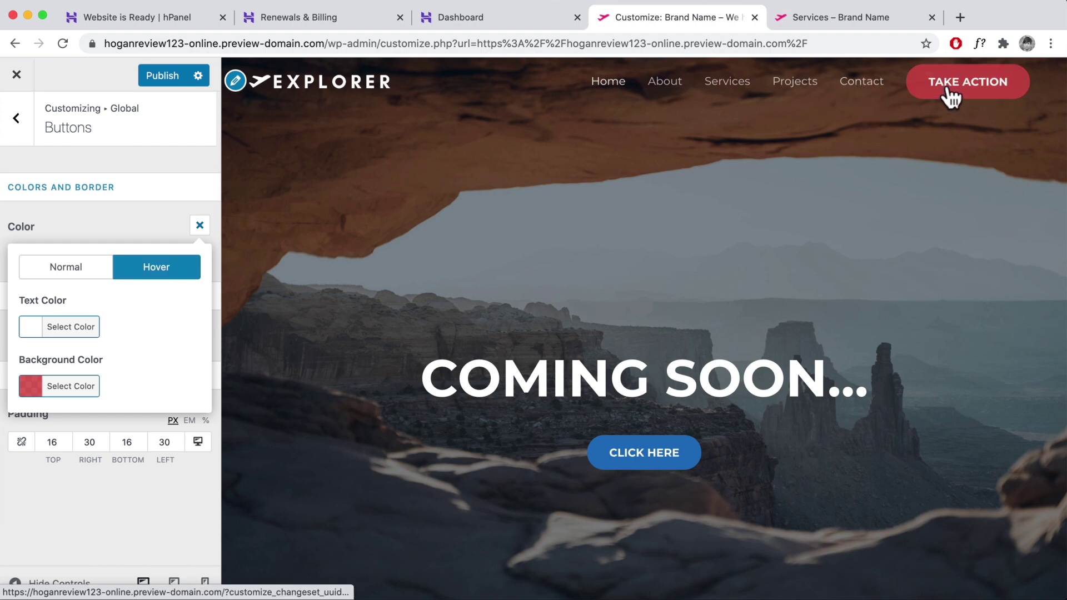
left_click(31, 386)
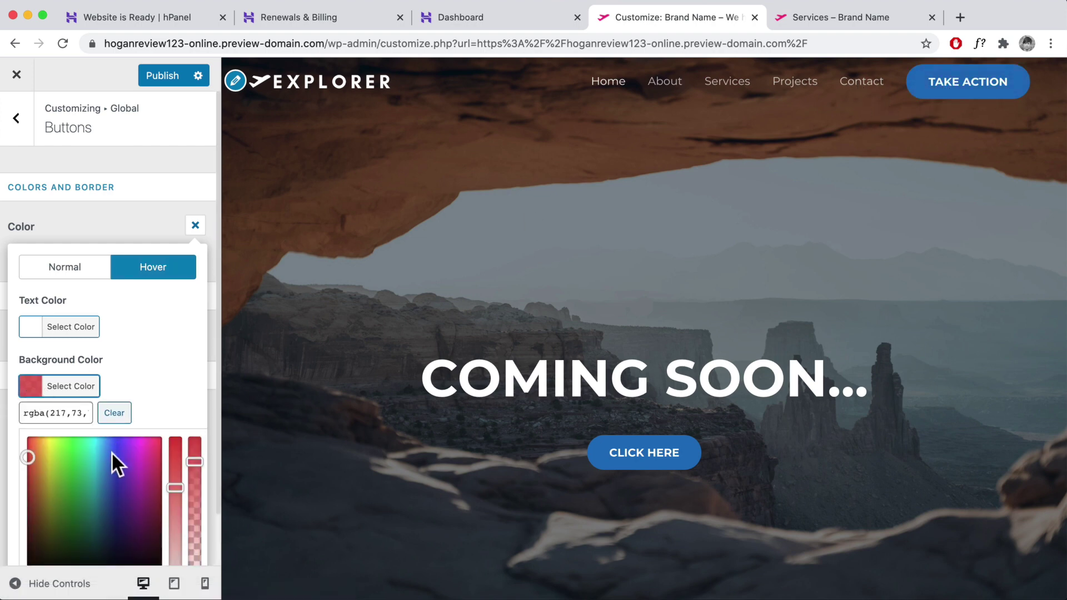
scroll(141, 387, "down", 2)
left_click(136, 531)
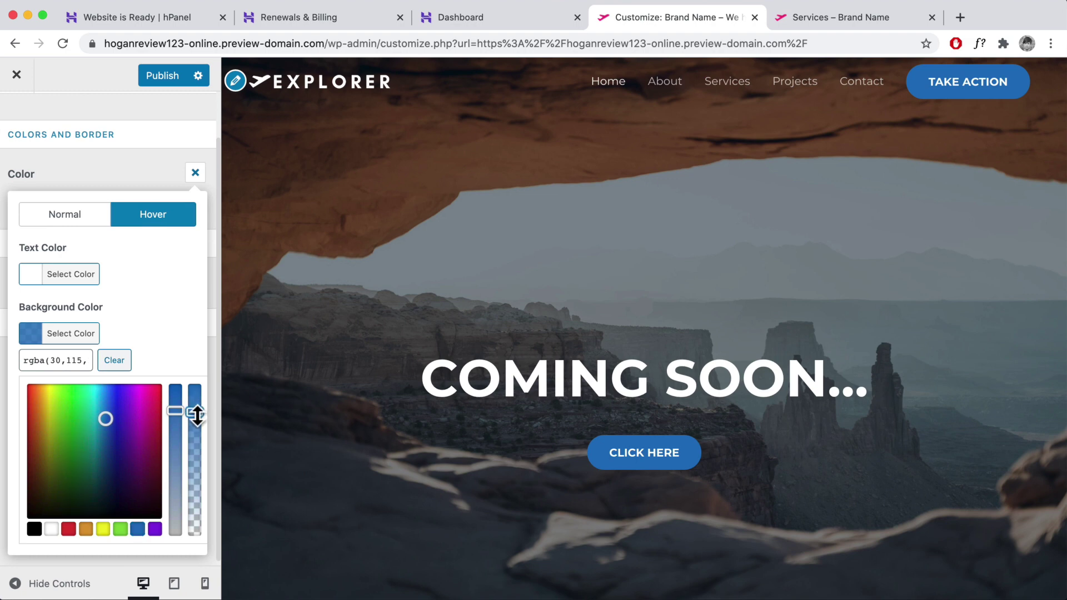
left_click_drag(197, 414, 195, 428)
left_click(123, 316)
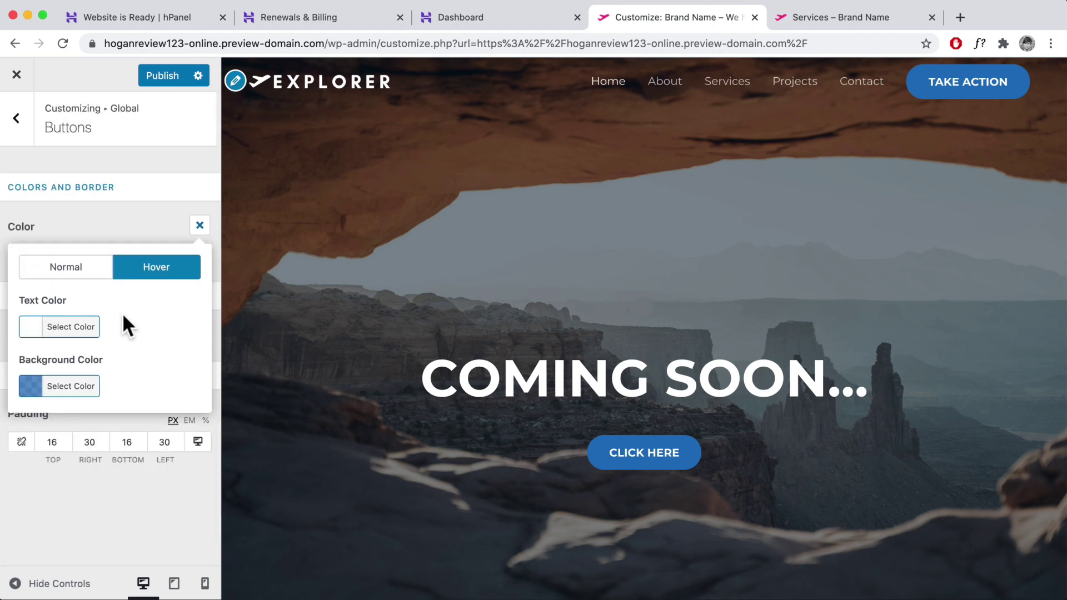
- Publish the button colour changes and close the Customizer to the live site
left_click(201, 223)
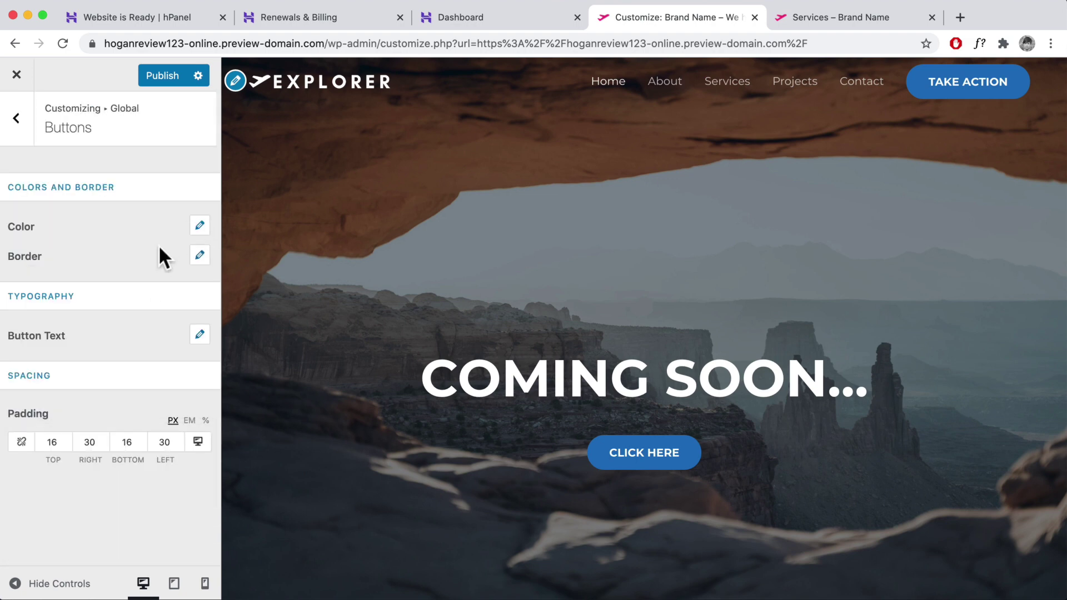
left_click(166, 74)
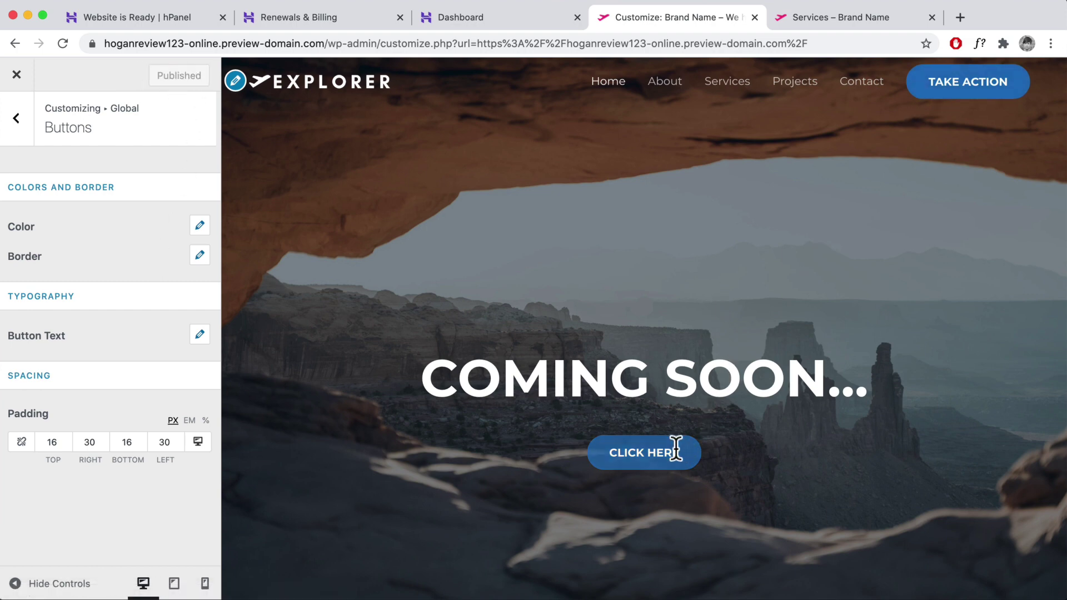
scroll(676, 444, "down", 5)
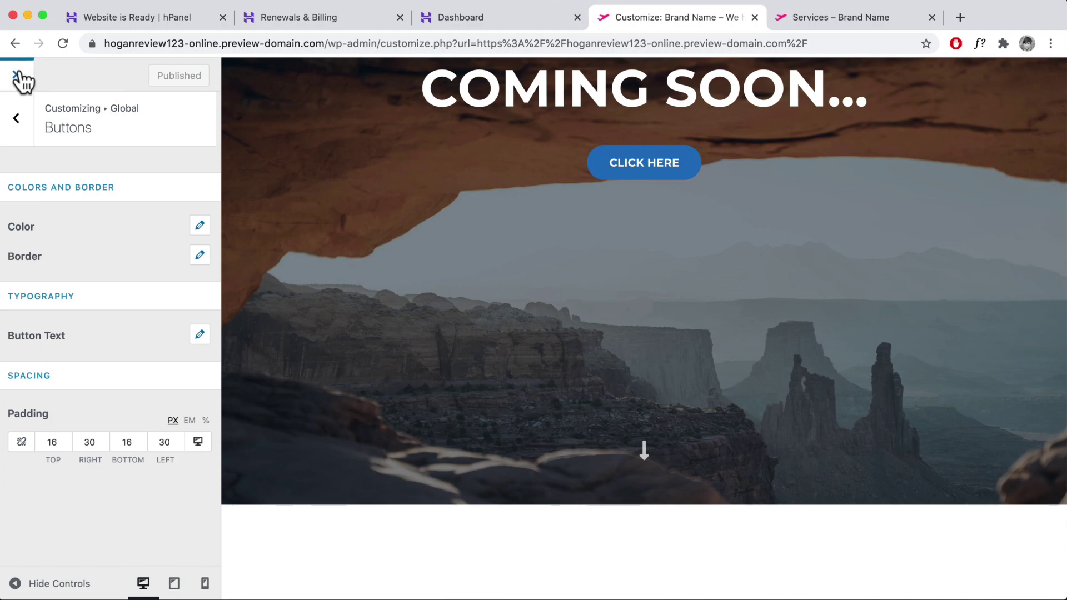
left_click(485, 235)
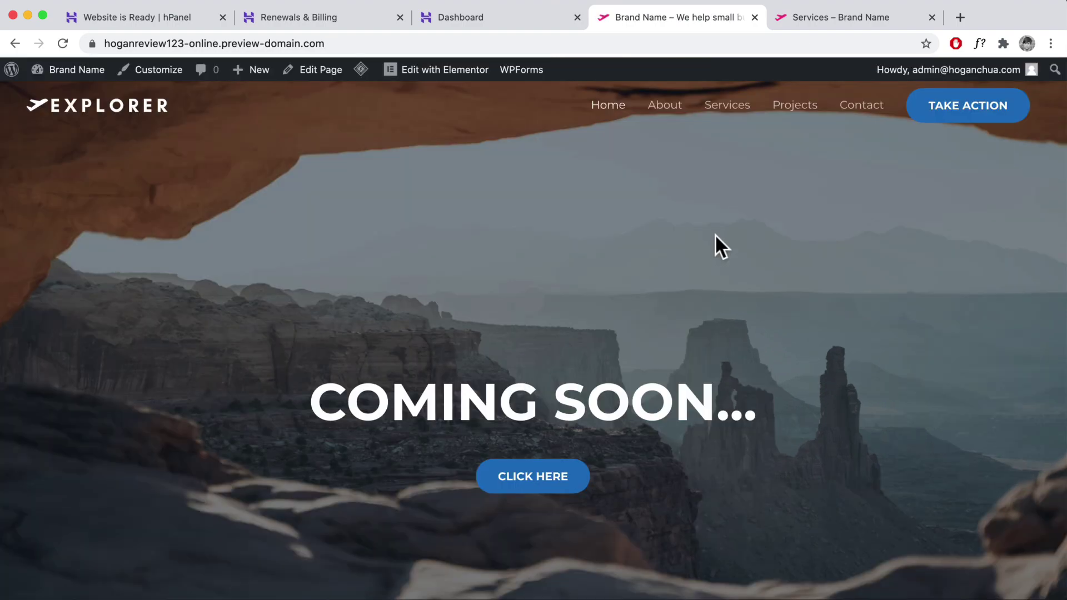
scroll(715, 235, "down", 20)
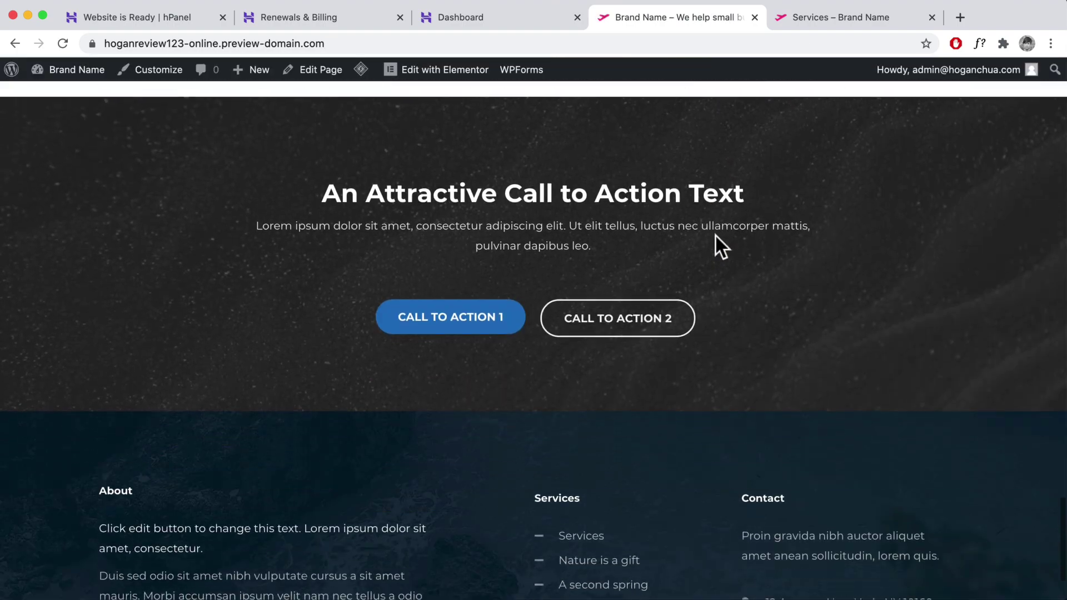
- Go to Starter Templates from the dashboard, choose Elementor, and open the Horticulture site
scroll(716, 236, "up", 20)
mouse_move(53, 76)
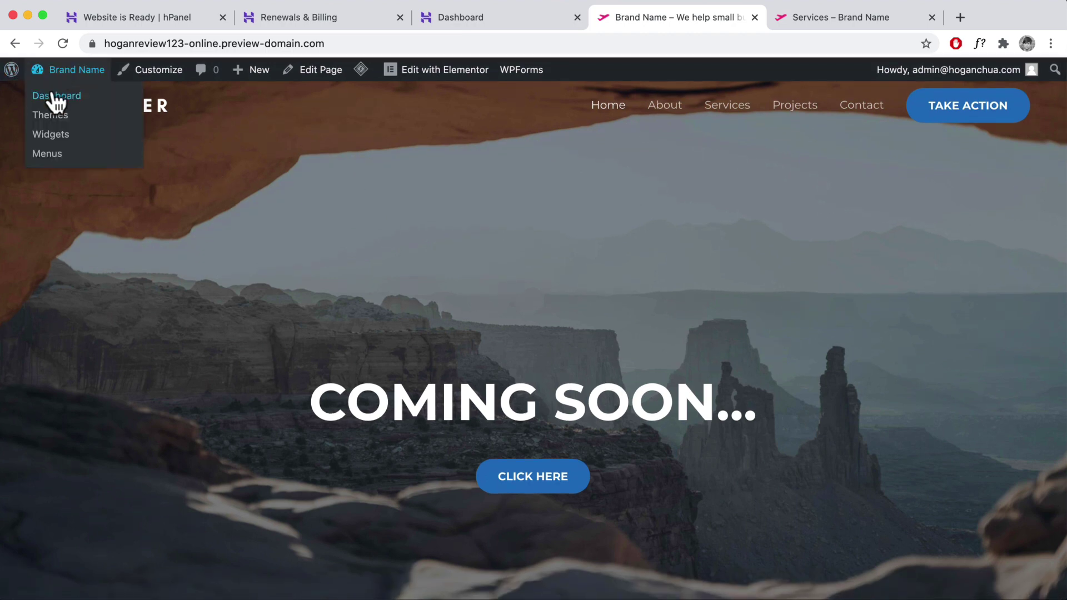
left_click(58, 99)
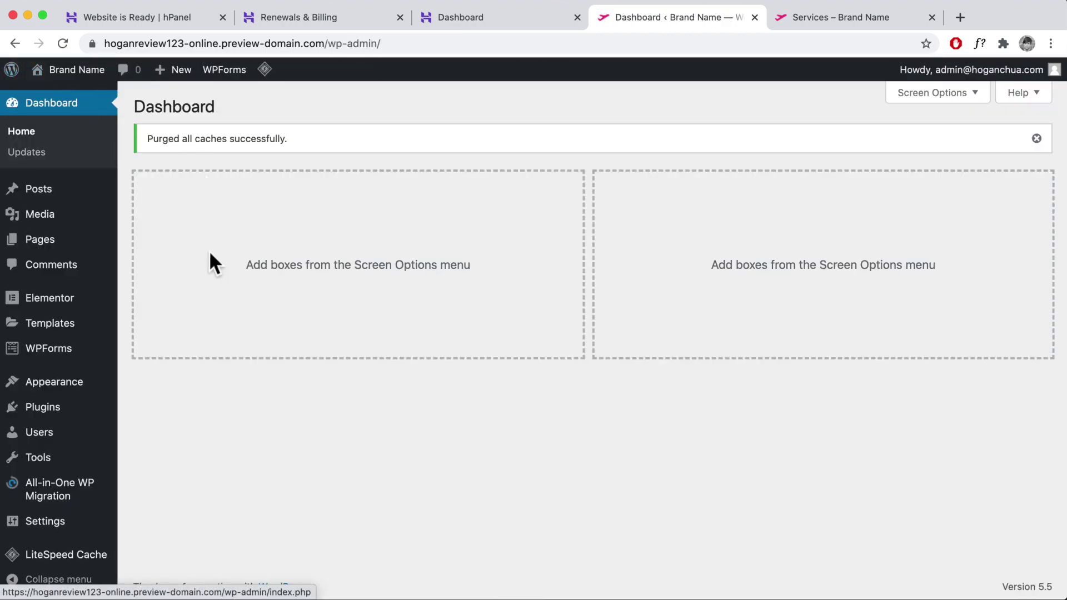
mouse_move(51, 396)
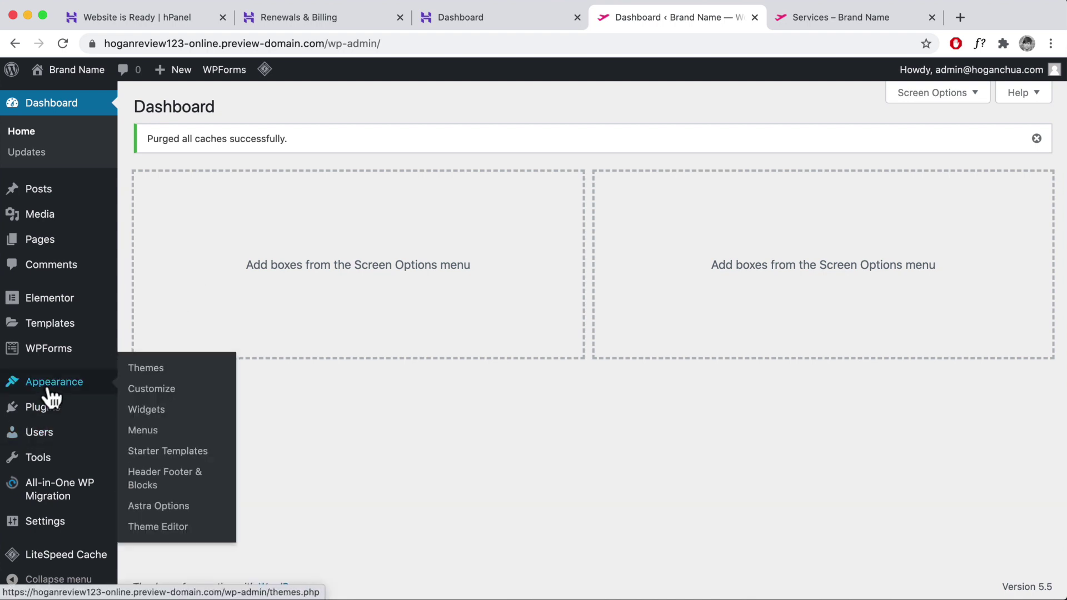
left_click(175, 454)
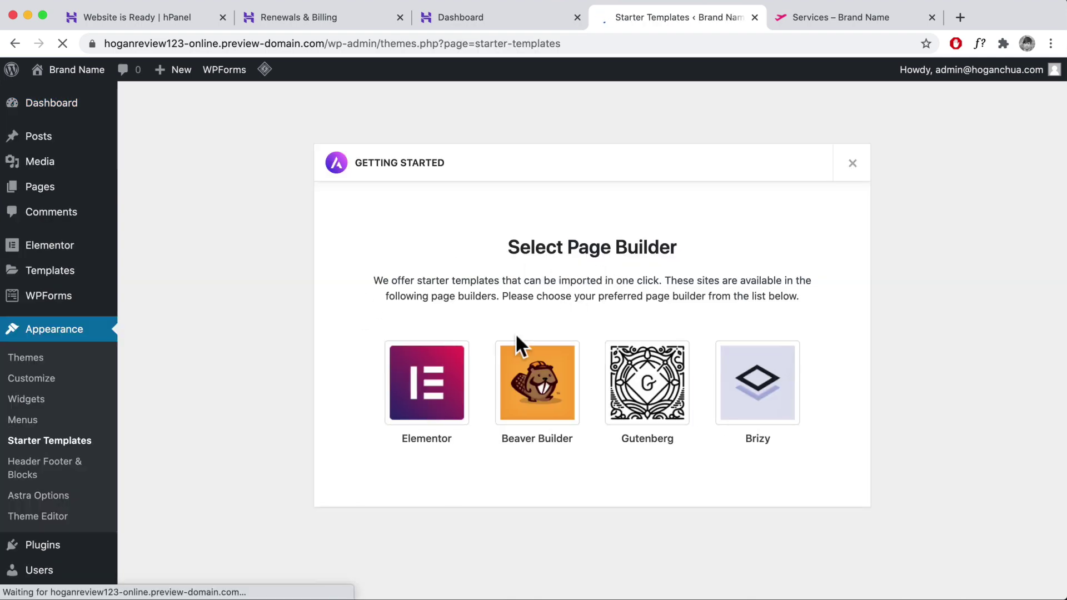
left_click(427, 383)
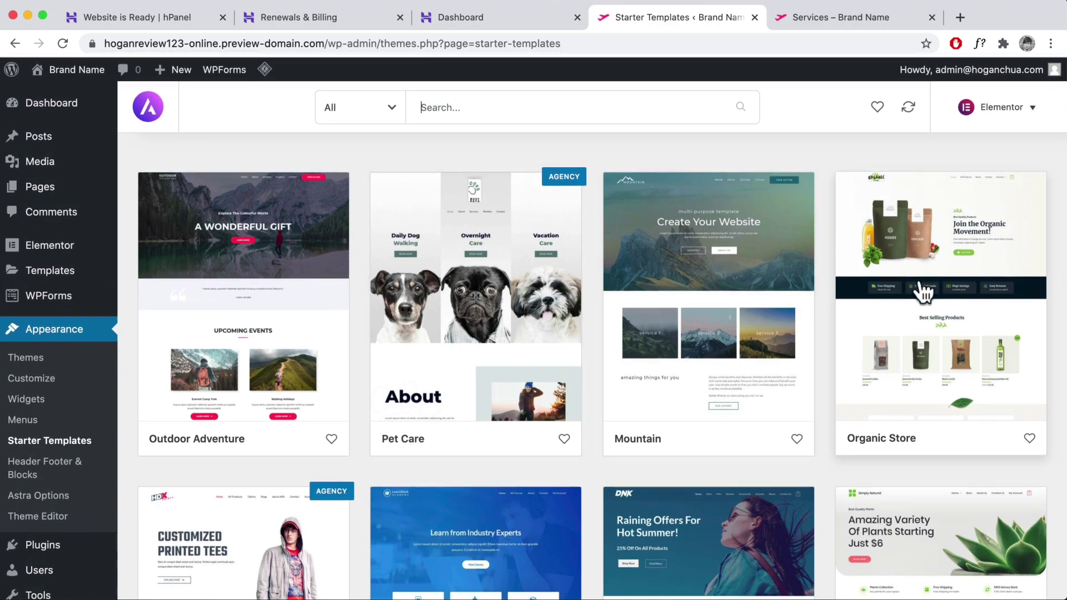
scroll(922, 292, "down", 10)
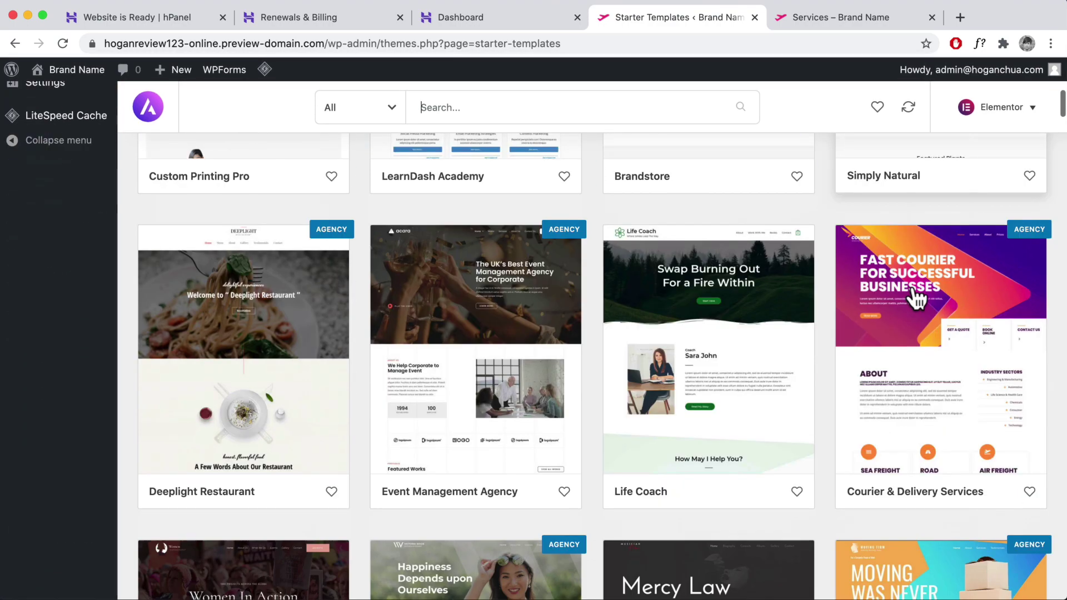
scroll(917, 300, "down", 15)
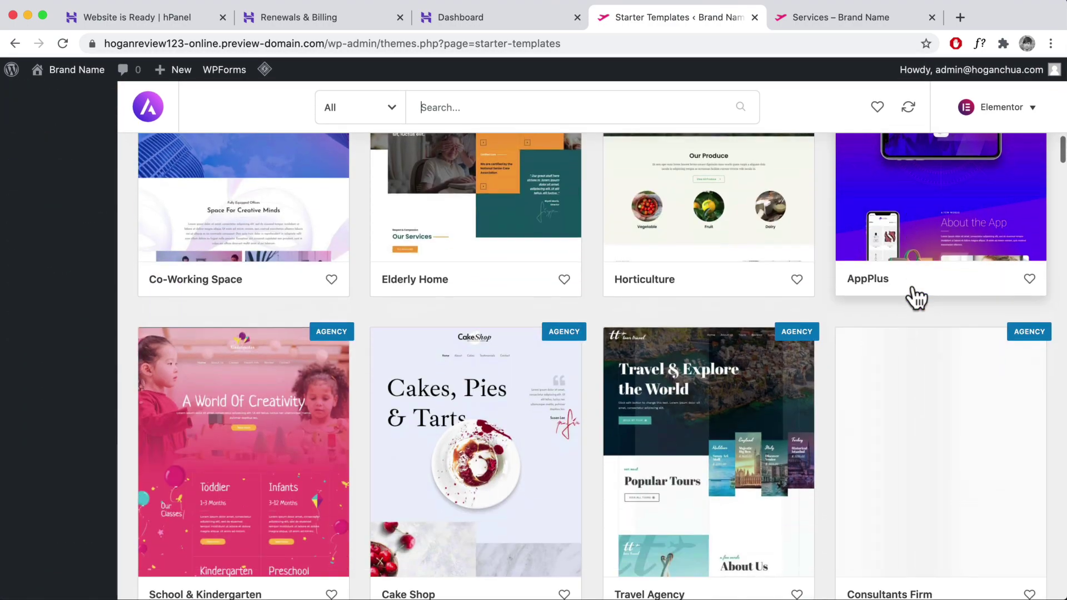
scroll(917, 298, "up", 3)
left_click(738, 285)
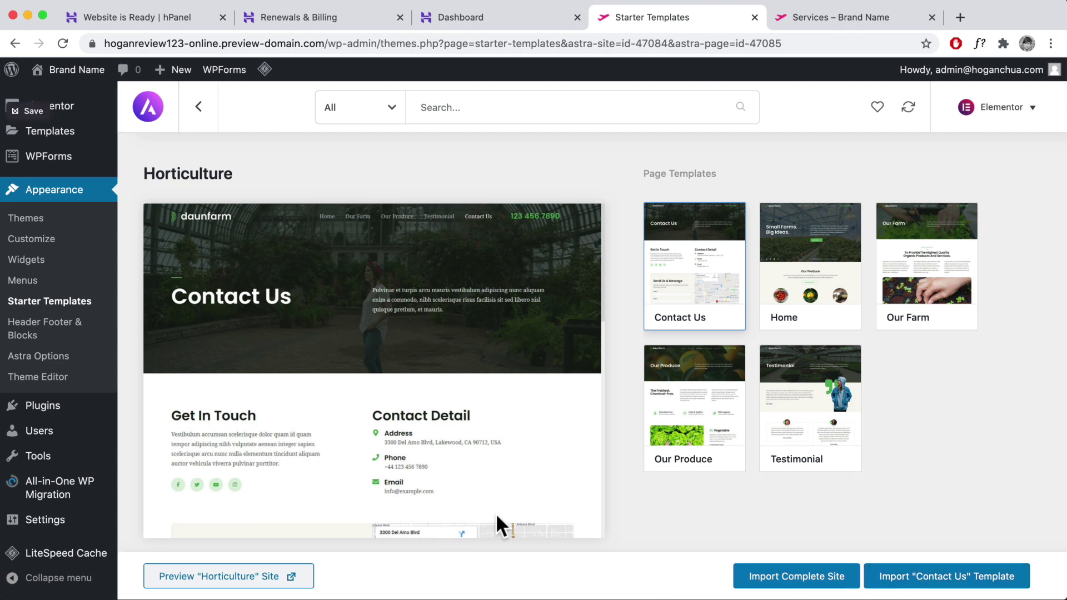
- Attempt the complete Horticulture import, cancel the Import WP Forms Failed dialog, and go to Plugins
left_click(794, 578)
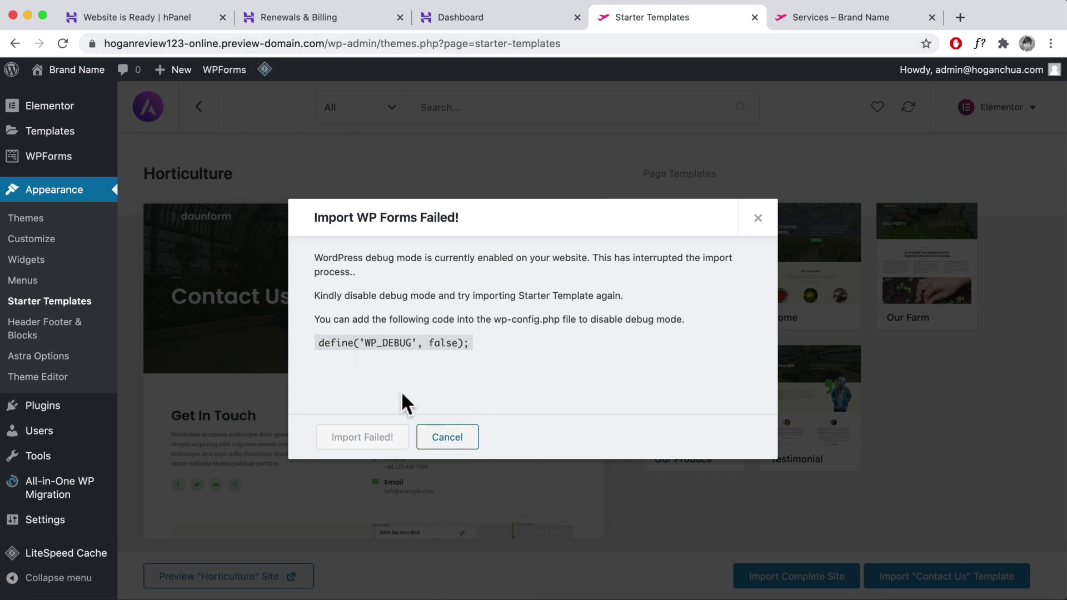
left_click(447, 438)
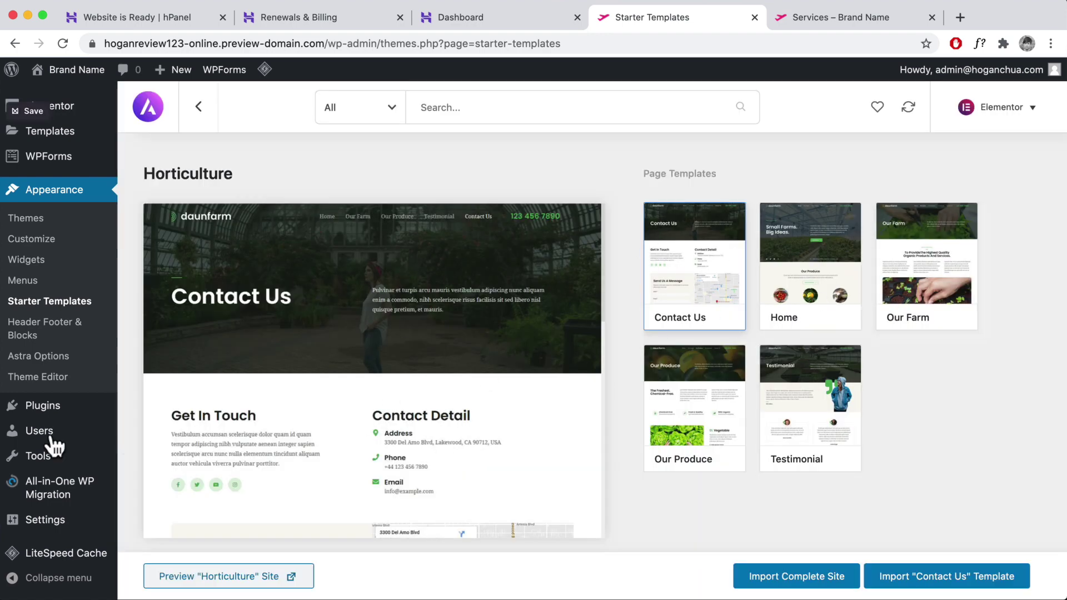
mouse_move(39, 431)
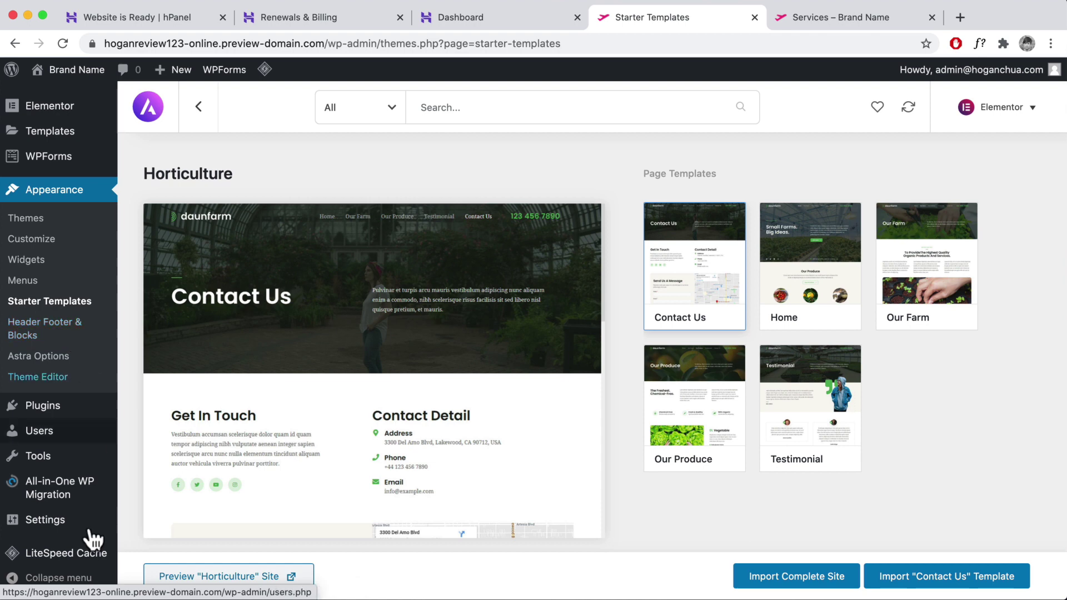
mouse_move(81, 528)
mouse_move(65, 468)
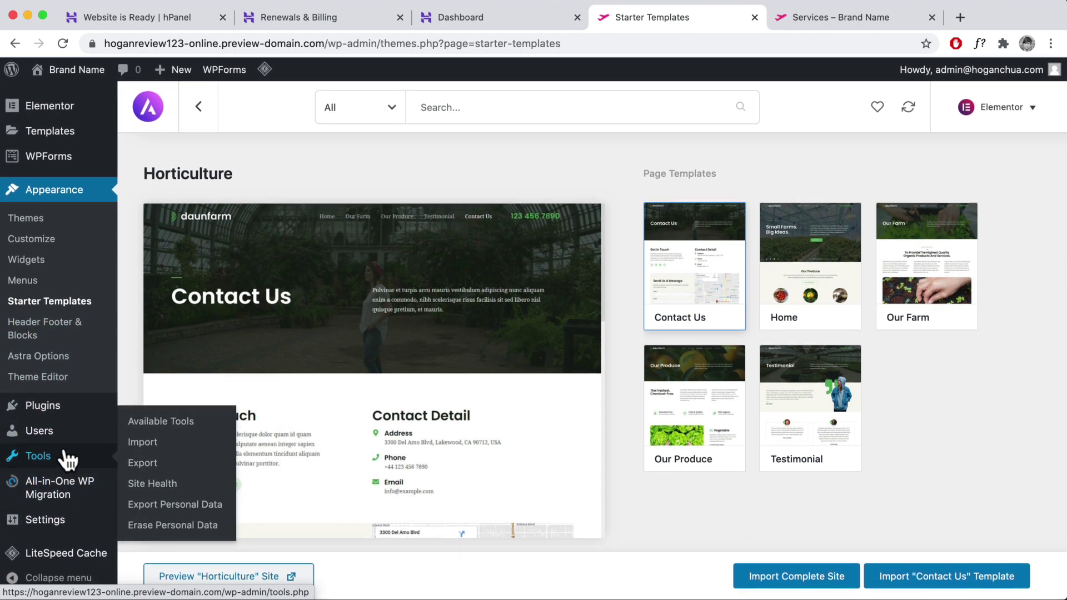
left_click(47, 412)
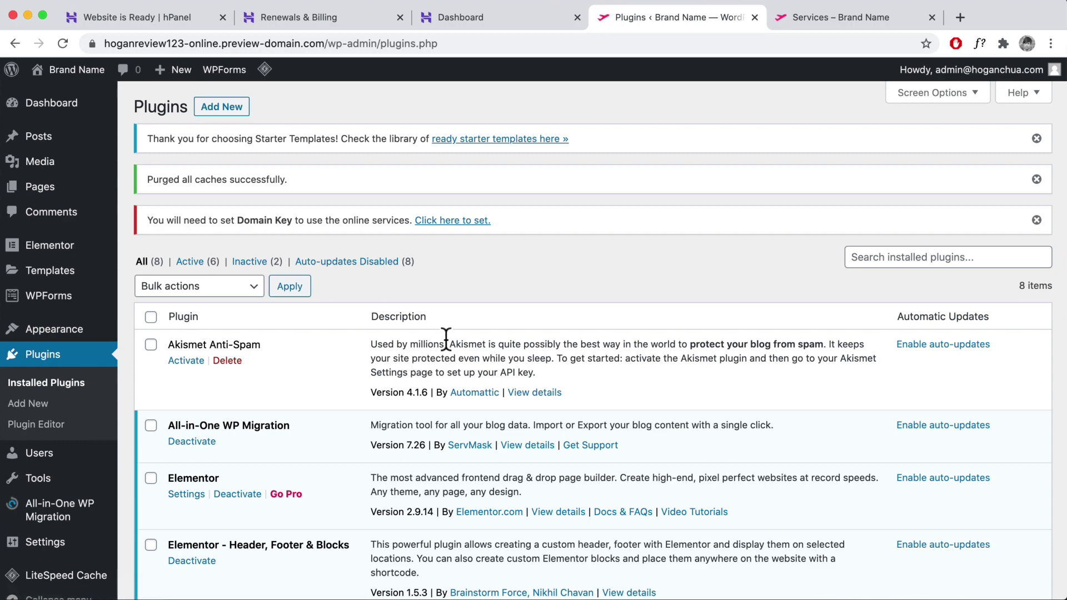
- Search new plugins for 'wp reset', then install and activate WP Reset
scroll(445, 341, "down", 3)
scroll(445, 342, "down", 5)
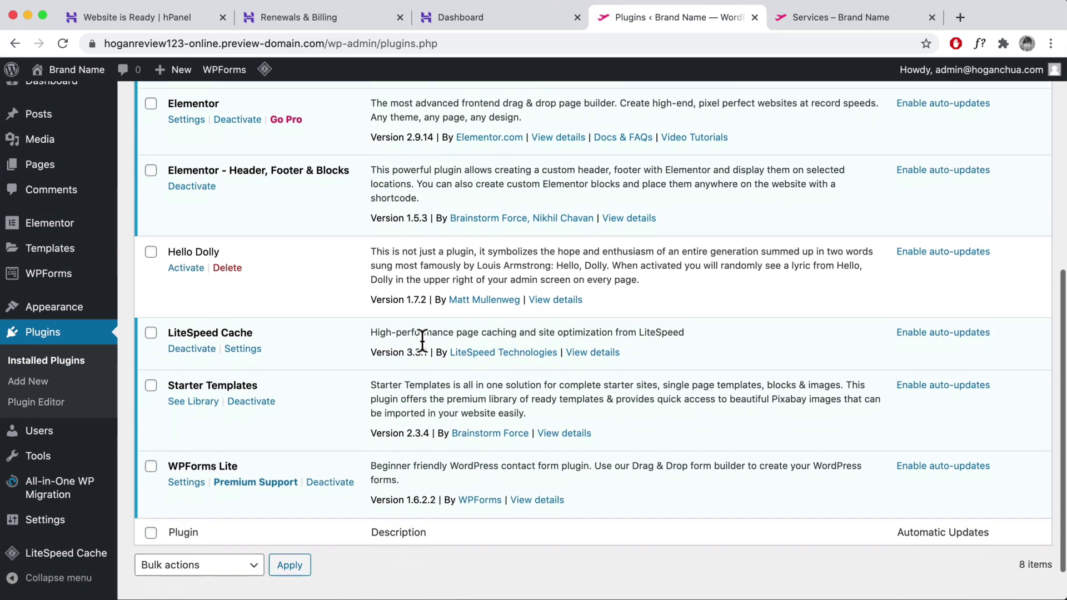
scroll(422, 337, "up", 10)
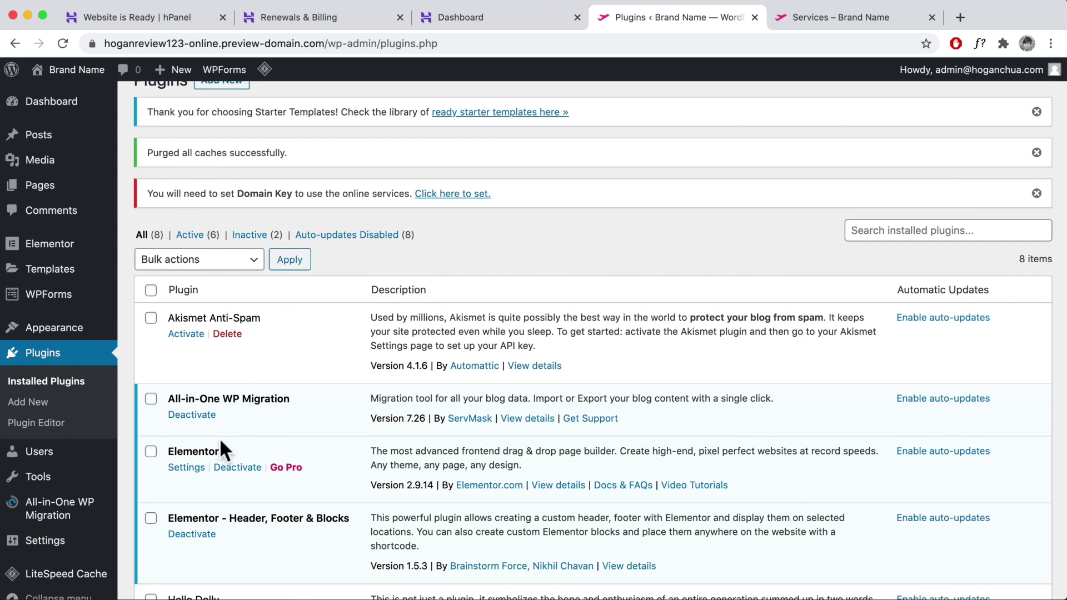
scroll(290, 376, "up", 1)
left_click(229, 107)
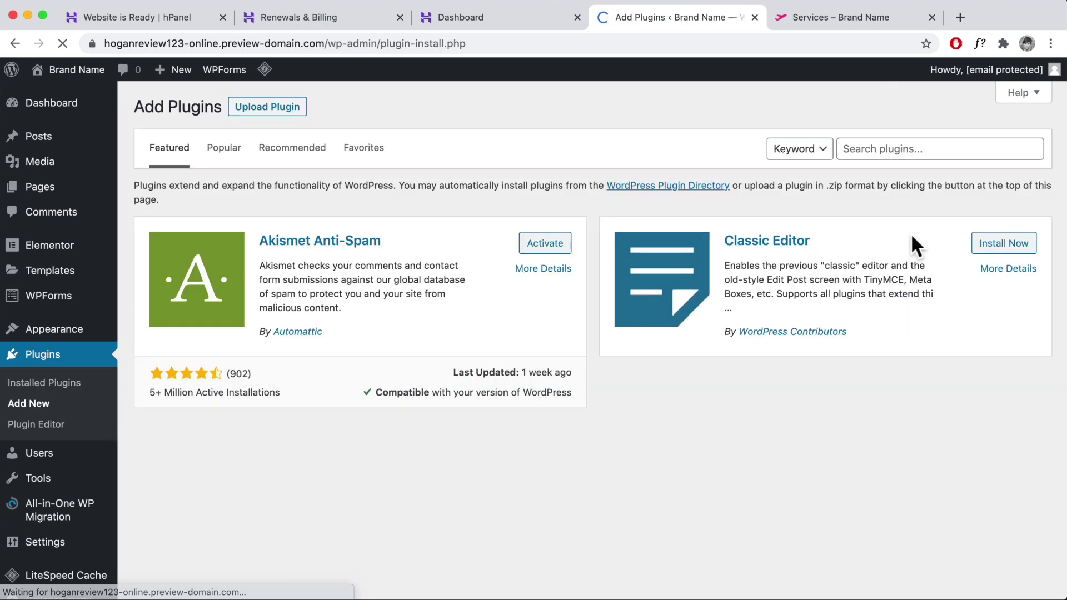
left_click(895, 151)
type("wp reset")
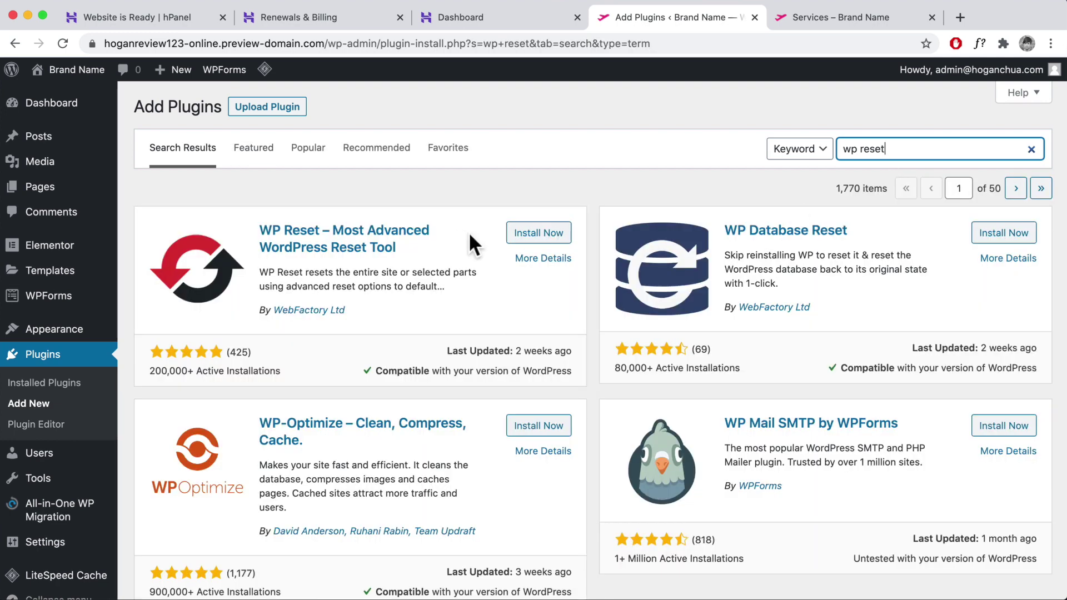
left_click(547, 234)
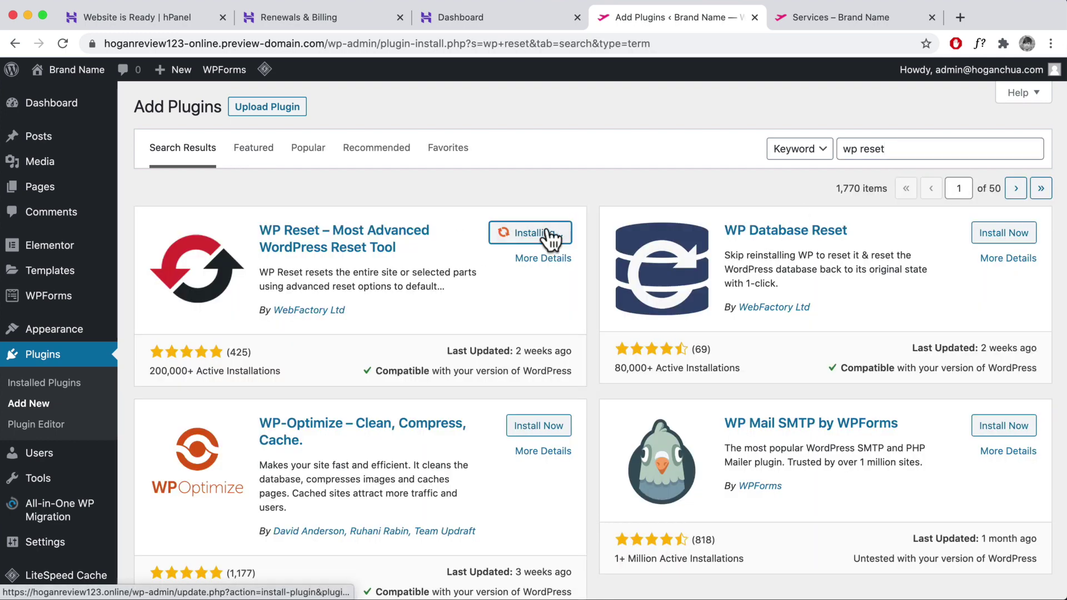
left_click(551, 236)
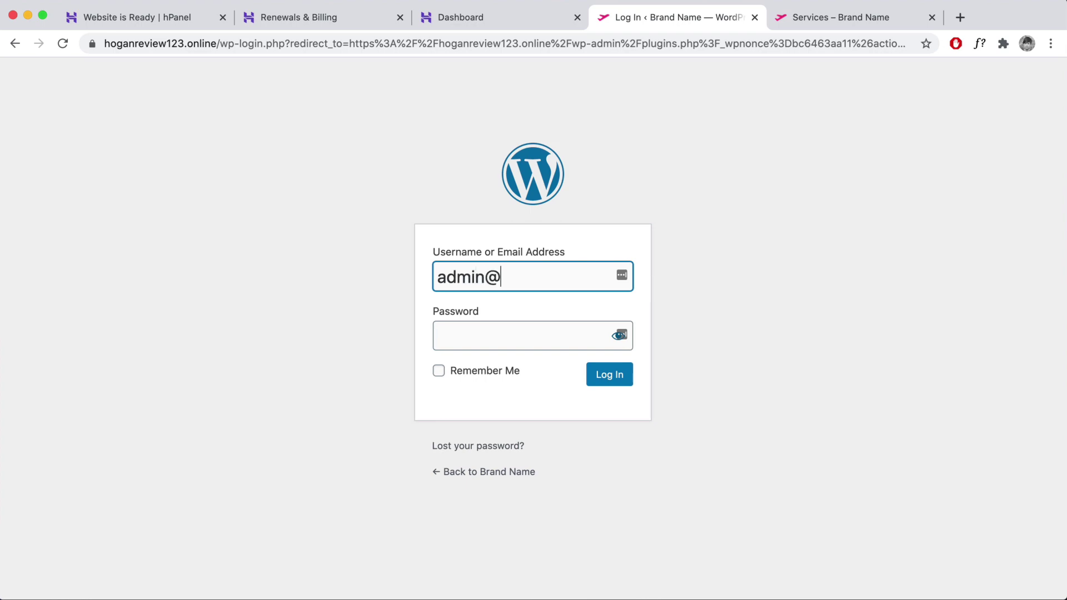
- Log back in and open Settings > General
left_click(619, 335)
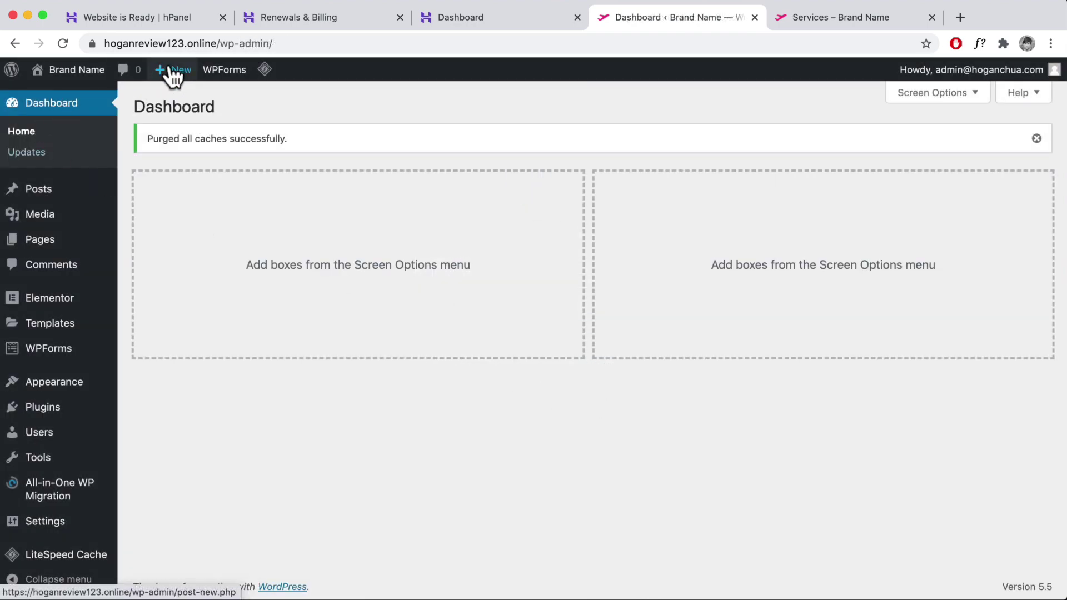
left_click(147, 37)
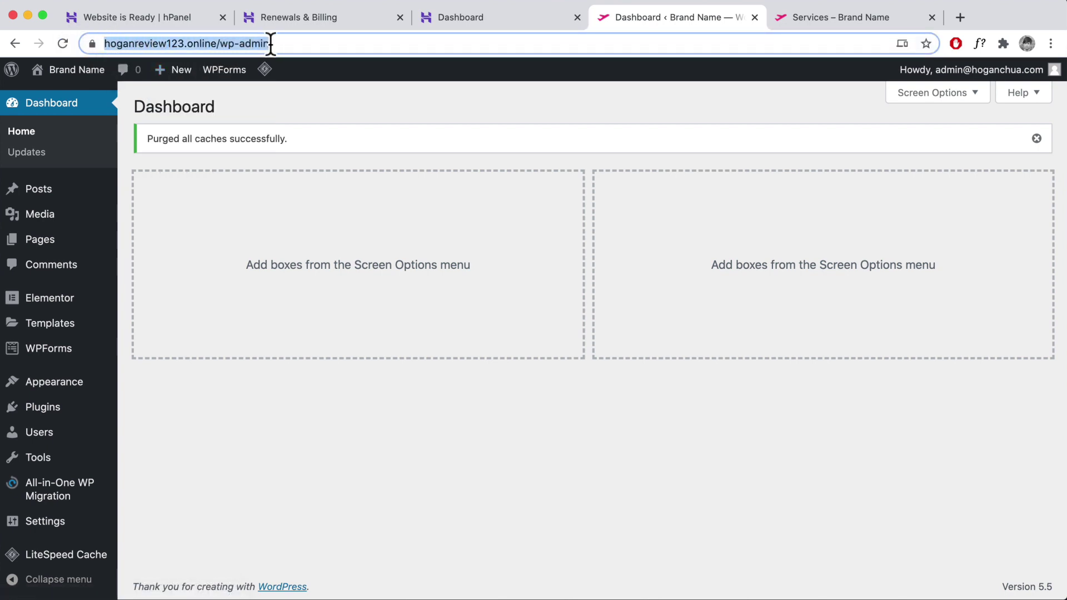
mouse_move(61, 532)
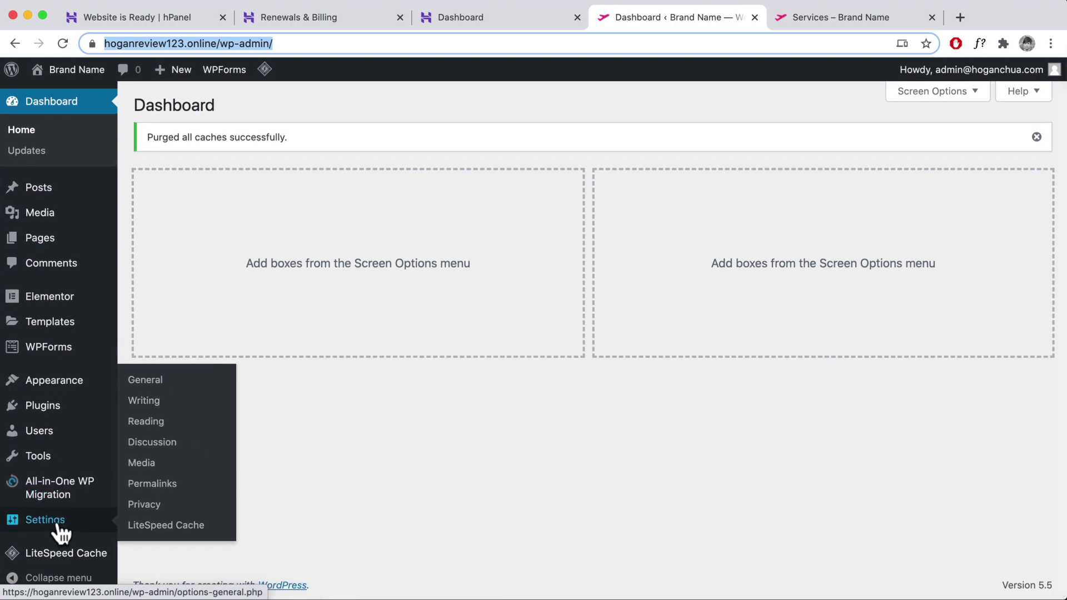
left_click(145, 386)
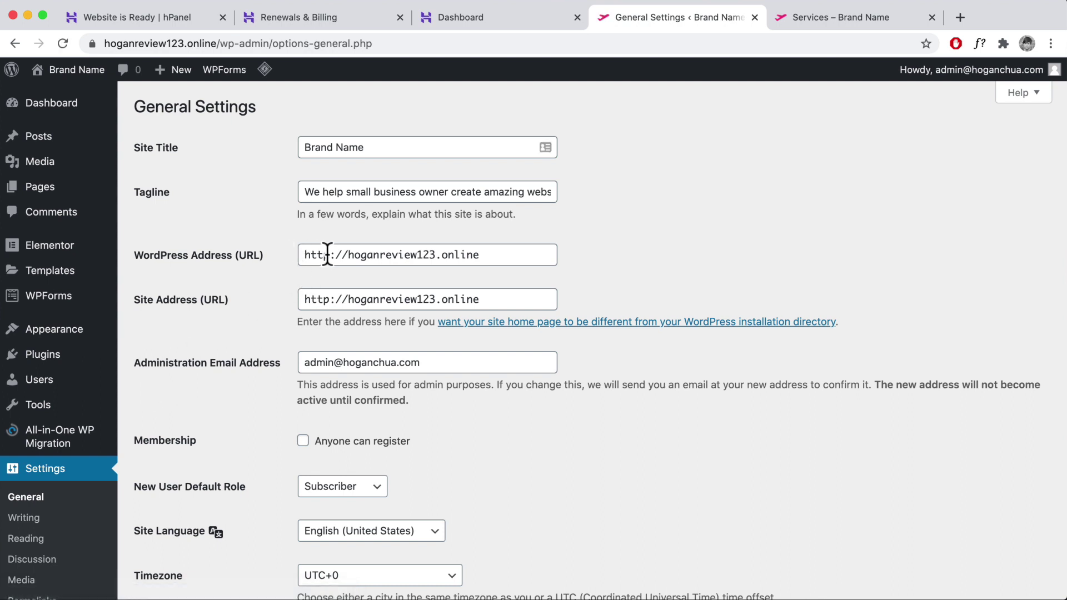
left_click(329, 254)
type("s")
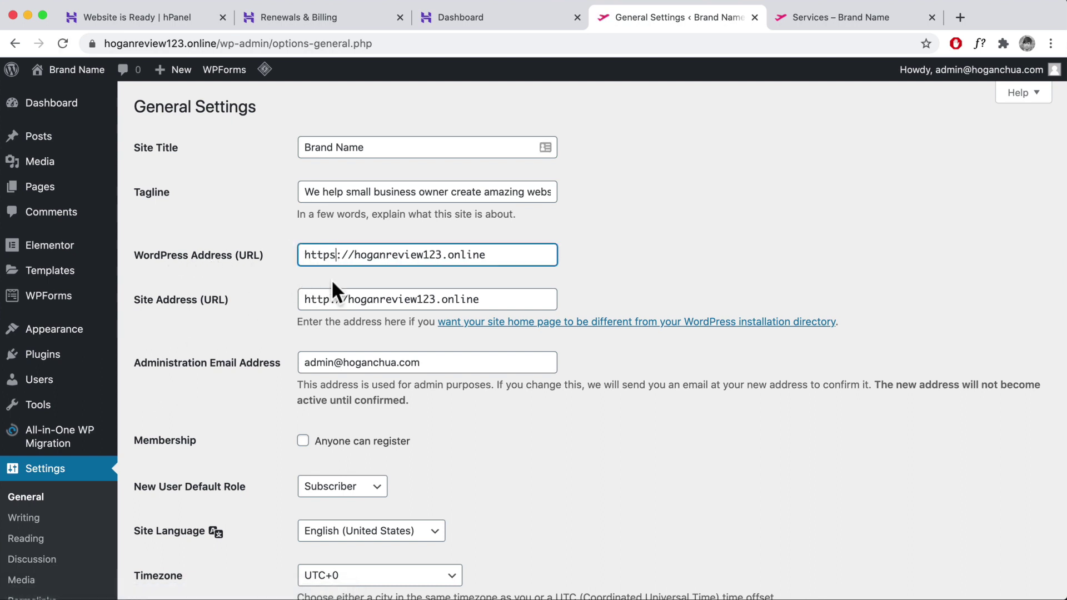
left_click(330, 299)
type("s")
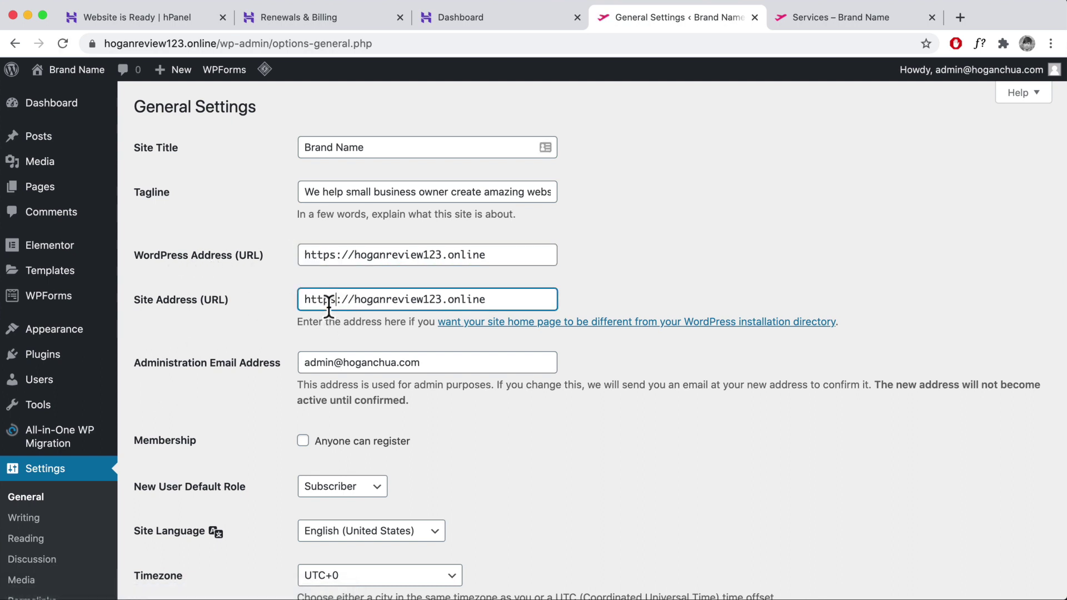
left_click(94, 45)
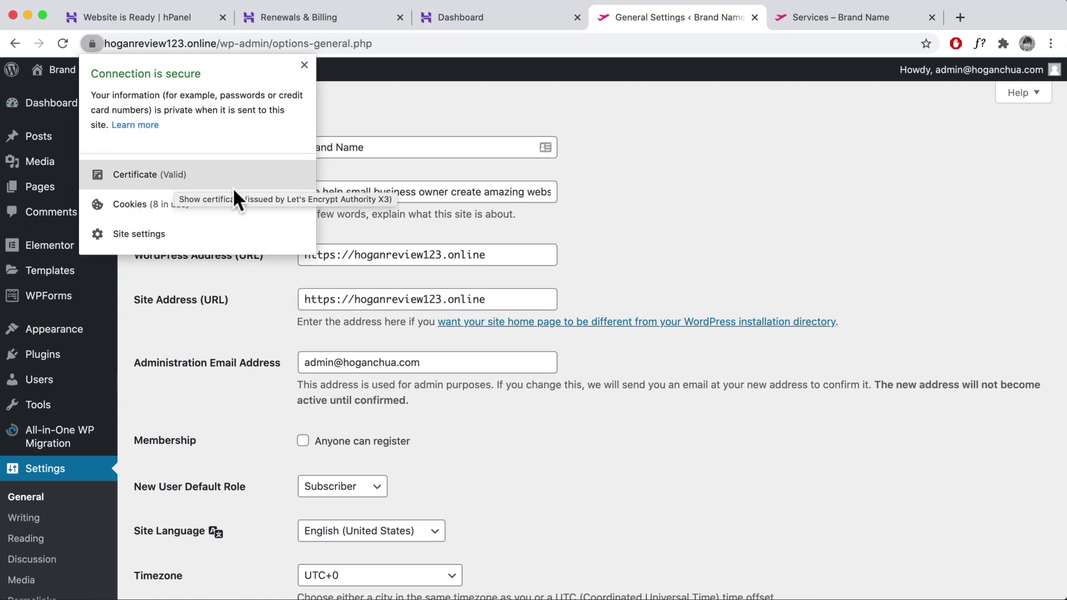
left_click(282, 292)
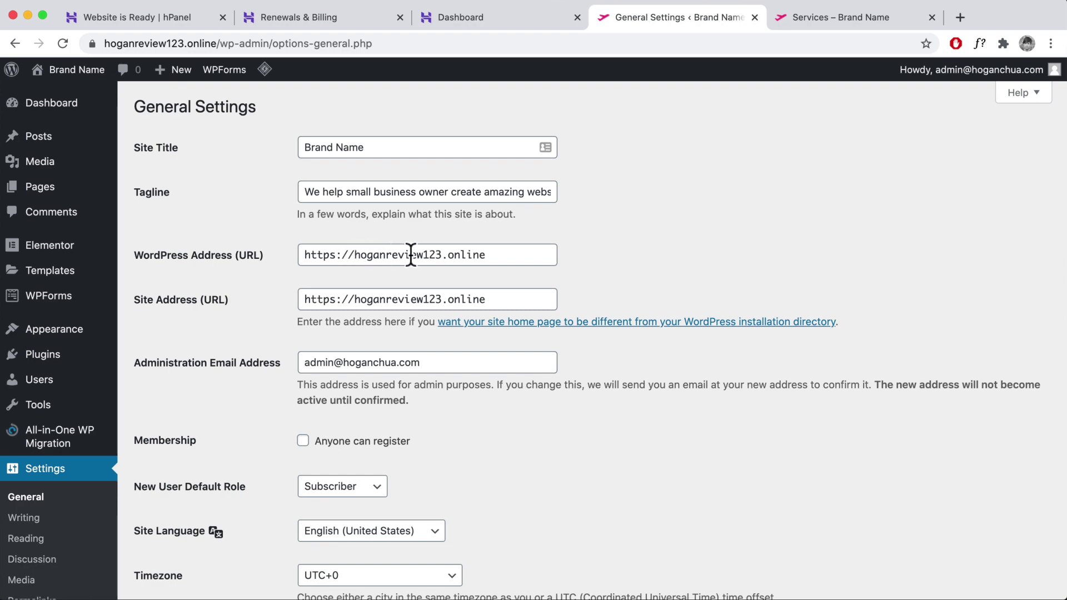
scroll(448, 291, "down", 10)
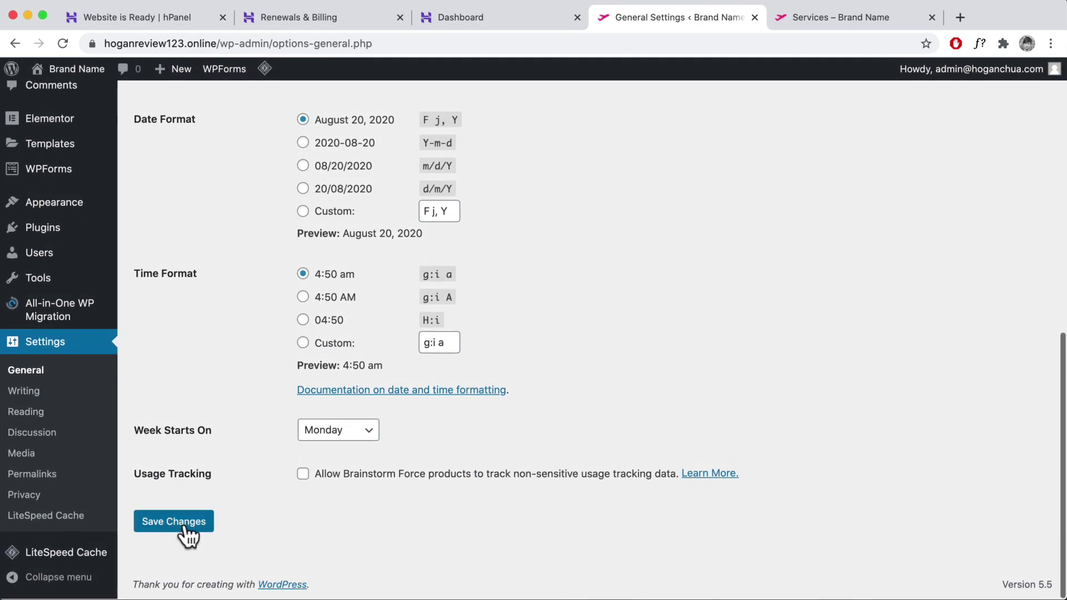
left_click(187, 528)
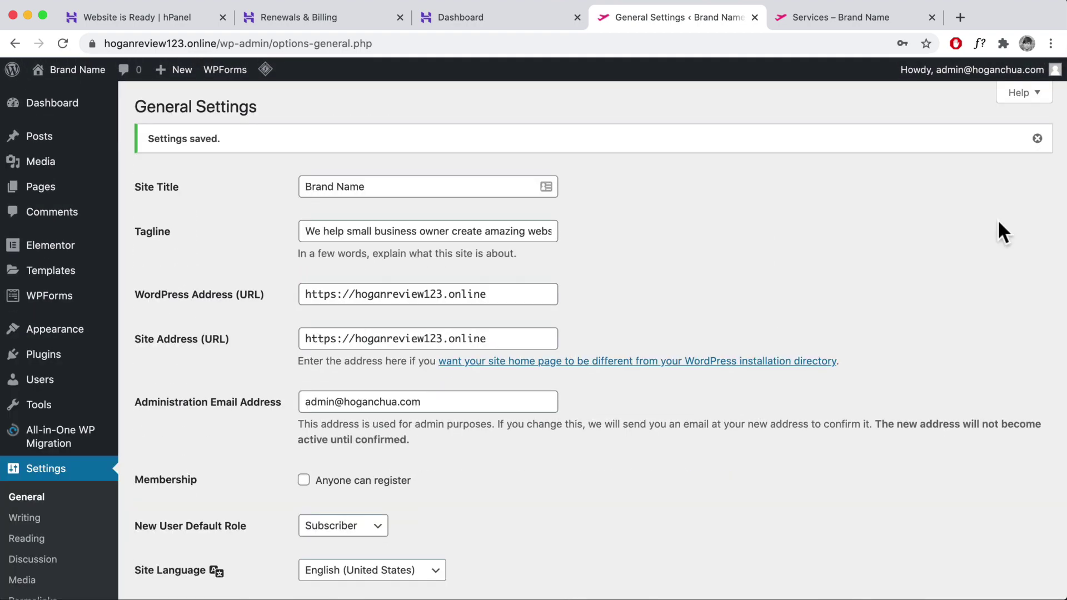
left_click(1033, 138)
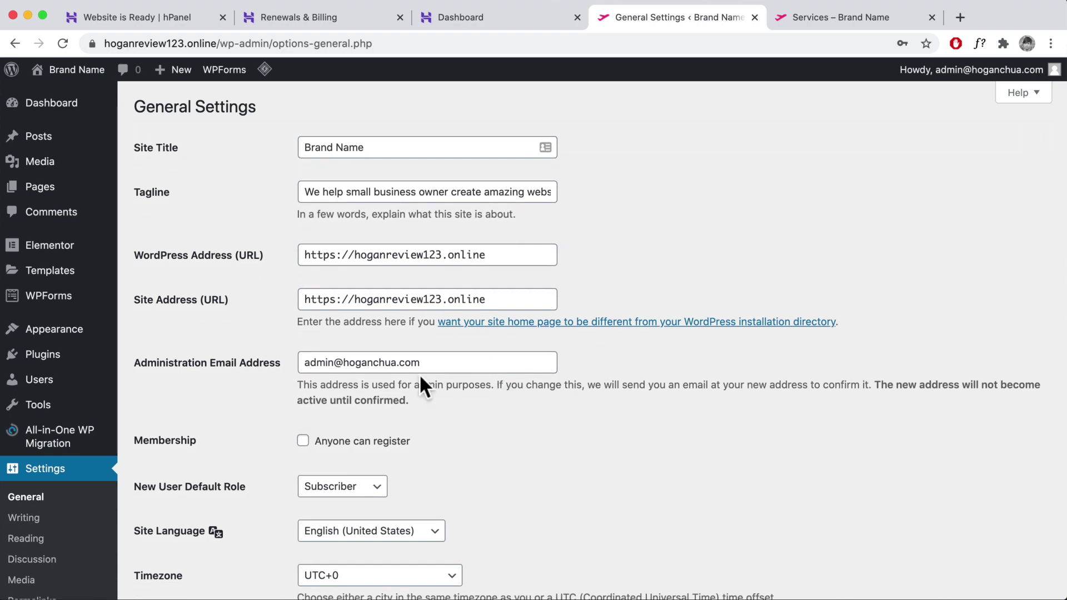
mouse_move(47, 360)
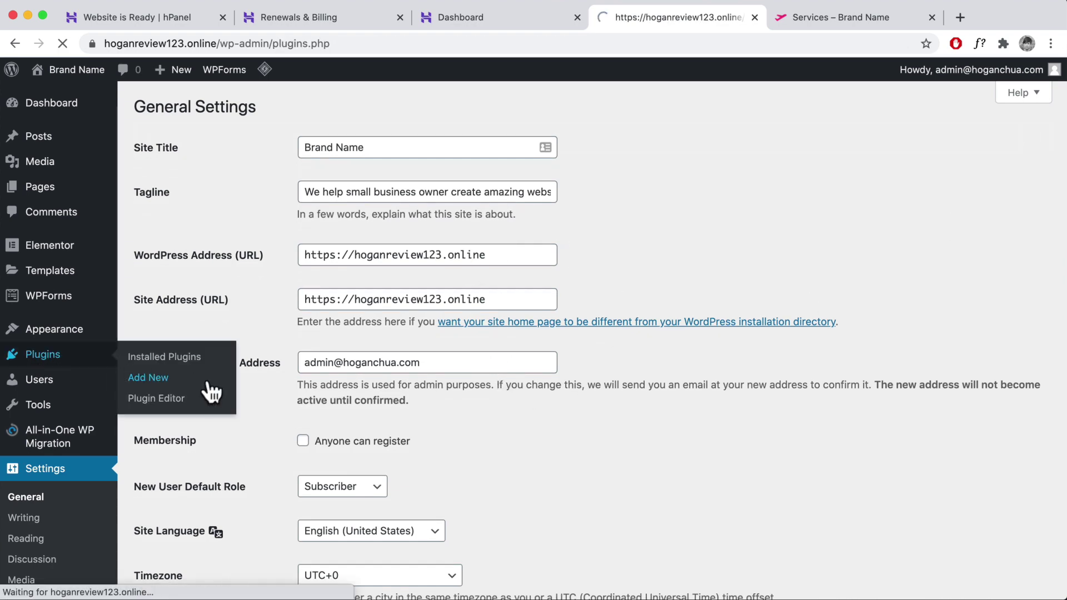
- Activate the WP Reset plugin and open its Tools page
scroll(297, 341, "down", 3)
scroll(295, 339, "down", 6)
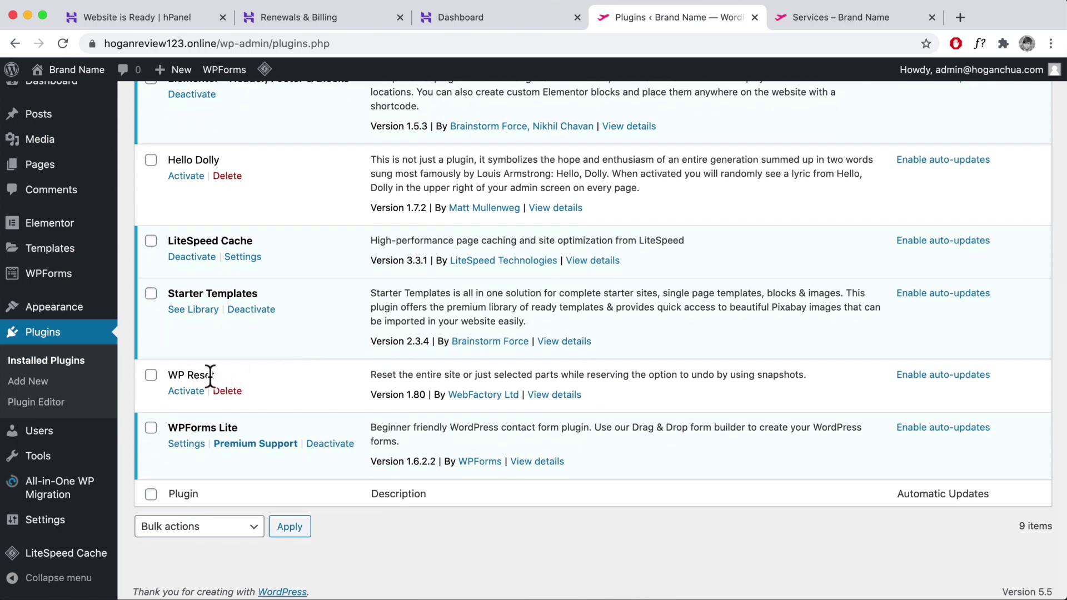
left_click(173, 391)
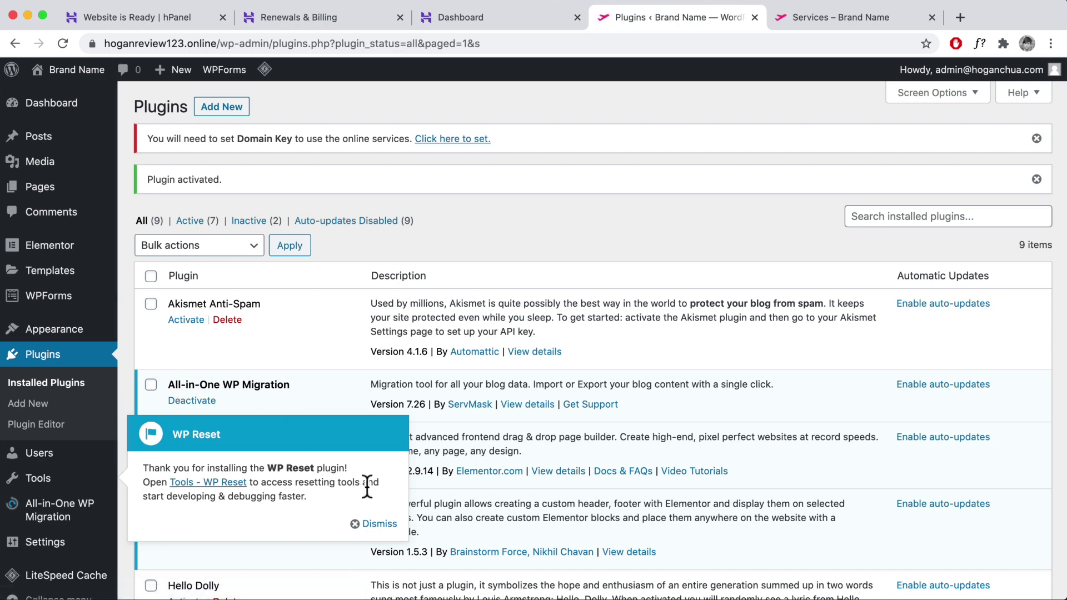
left_click(374, 523)
scroll(139, 439, "down", 2)
mouse_move(64, 459)
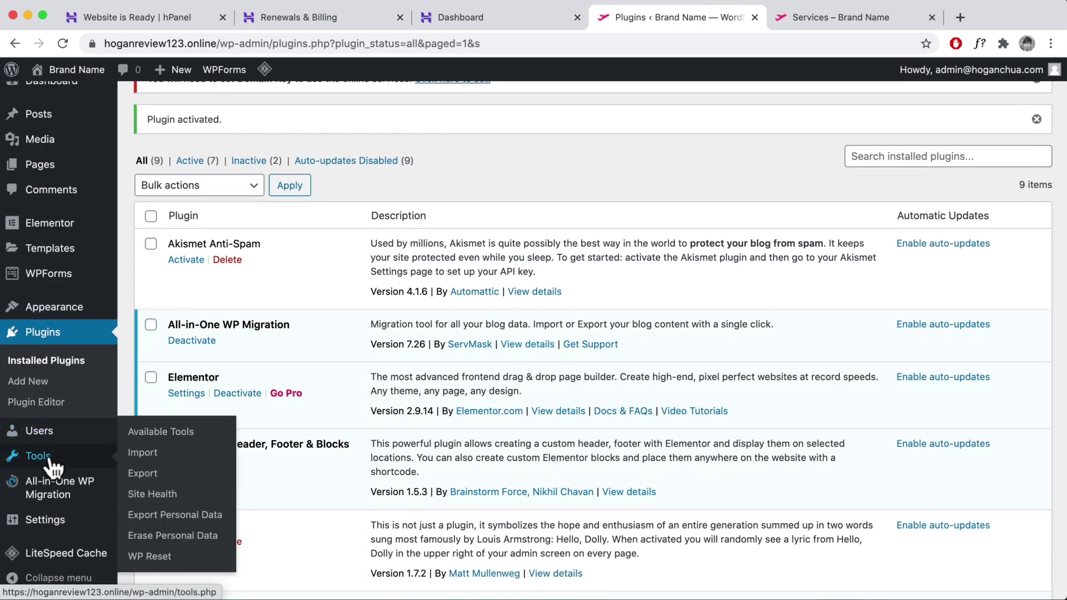
left_click(143, 558)
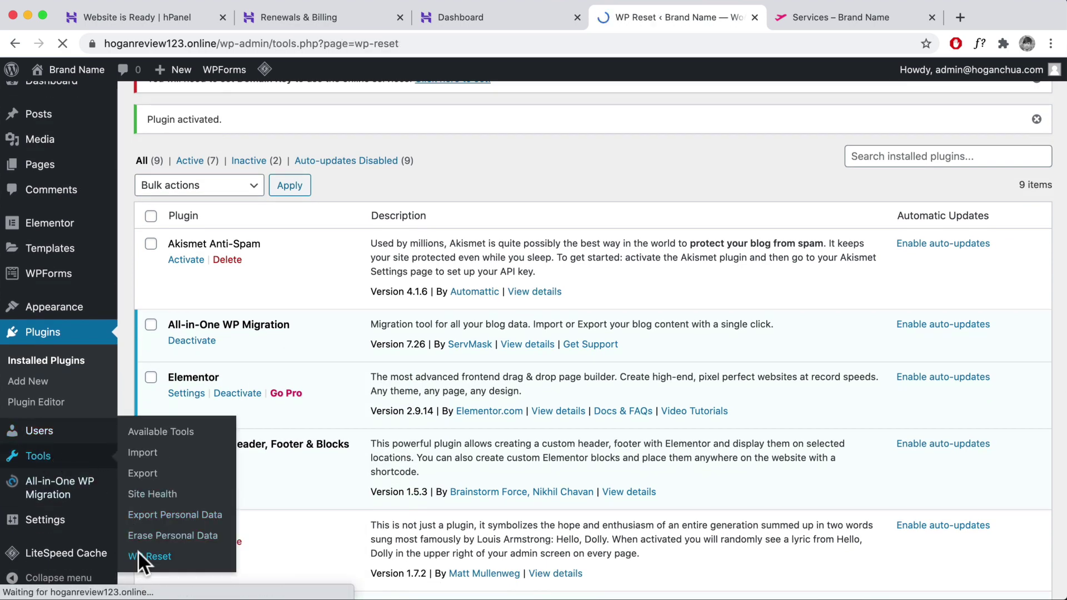
- Create a snapshot named 'Before resetting the site'
scroll(487, 334, "down", 10)
scroll(482, 332, "down", 7)
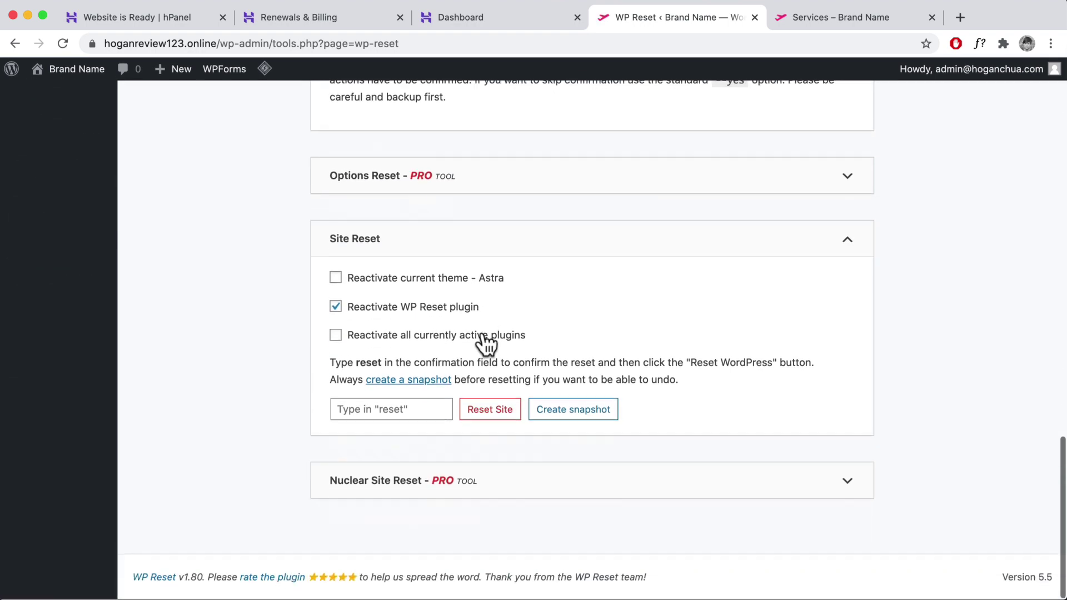
left_click(578, 417)
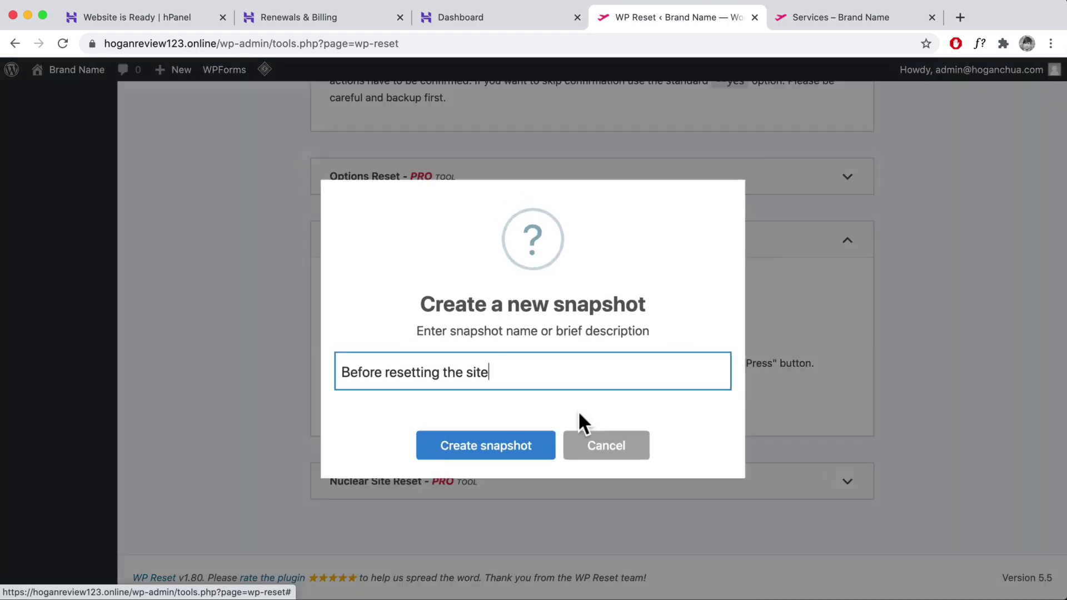
left_click(521, 448)
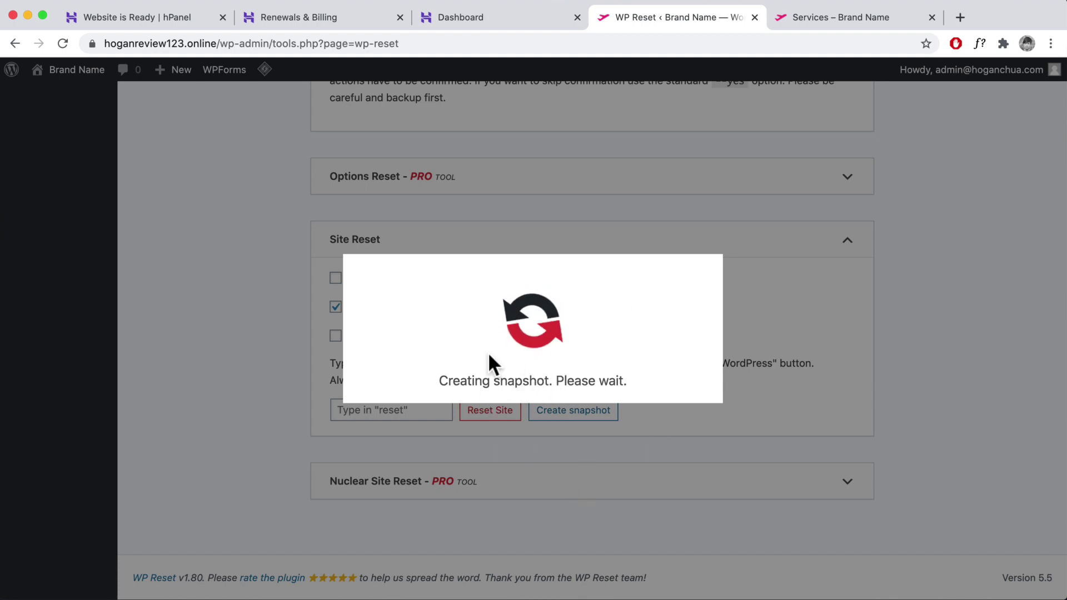
- Confirm with 'reset' and wipe WordPress back to its default settings
left_click(506, 395)
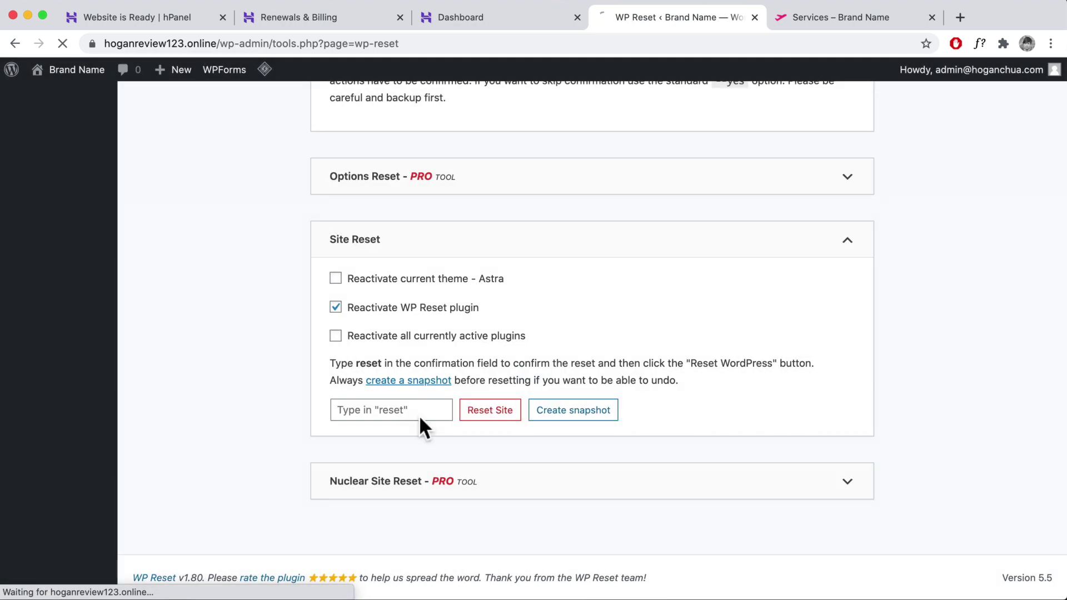
left_click(404, 412)
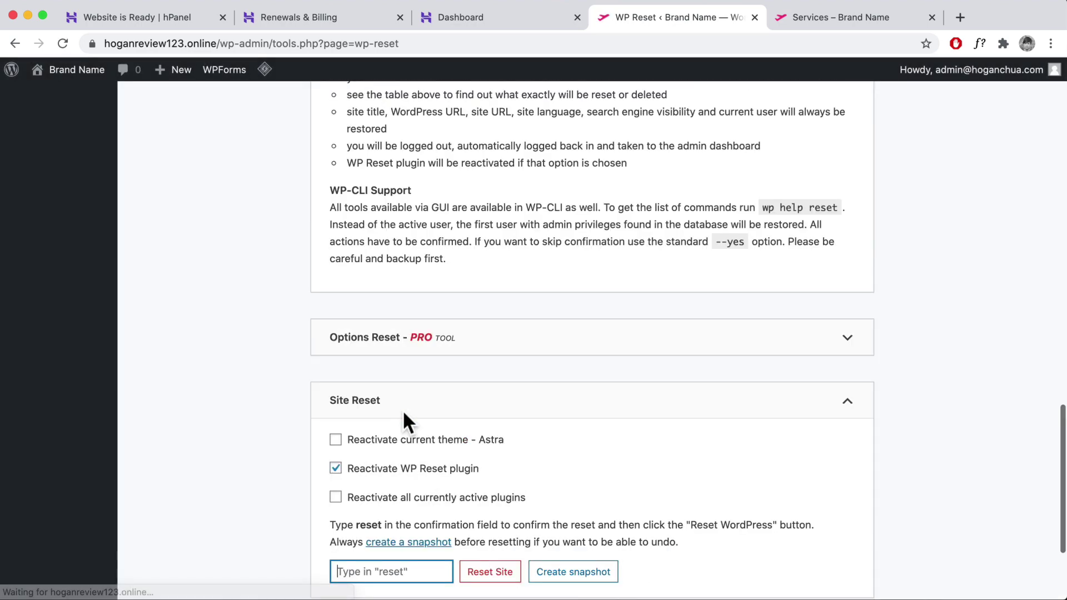
type("reset")
scroll(489, 383, "down", 3)
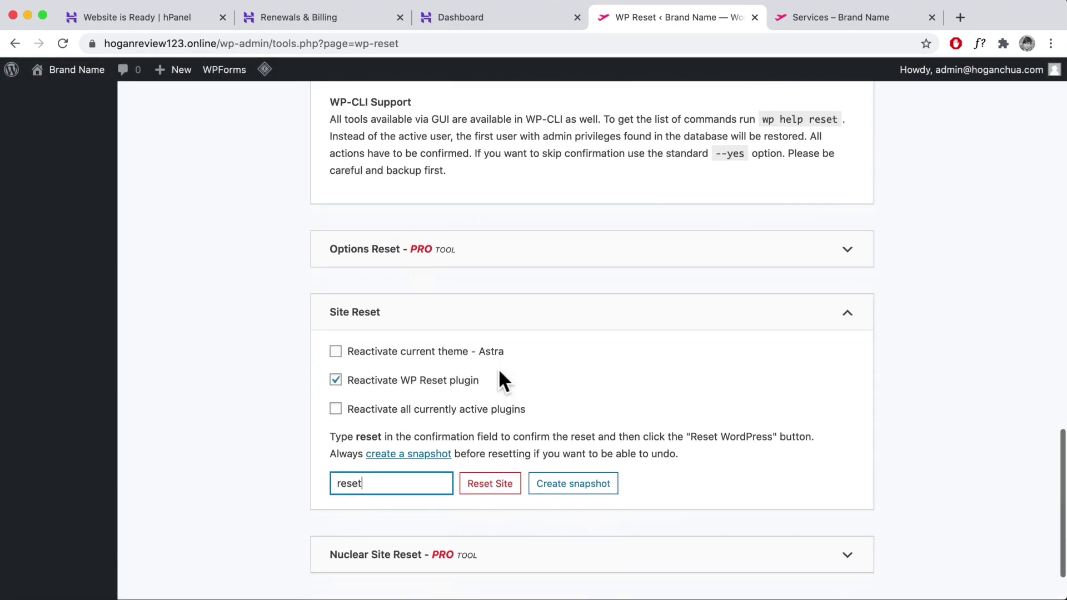
left_click(489, 479)
left_click(523, 439)
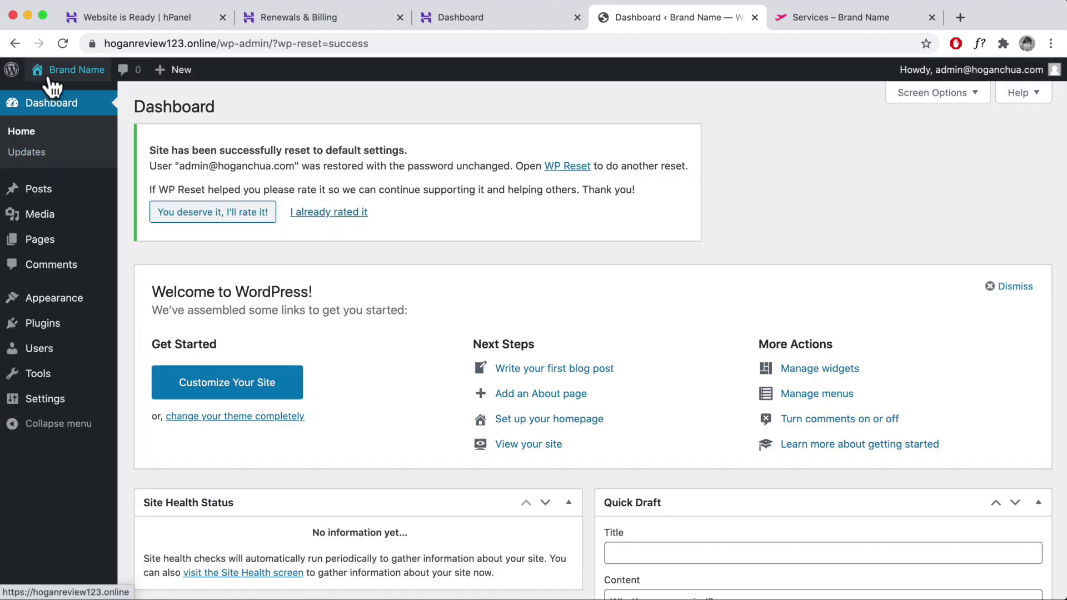
- View the reset site's Hello world front page, then return to the hPanel dashboard
left_click(49, 96)
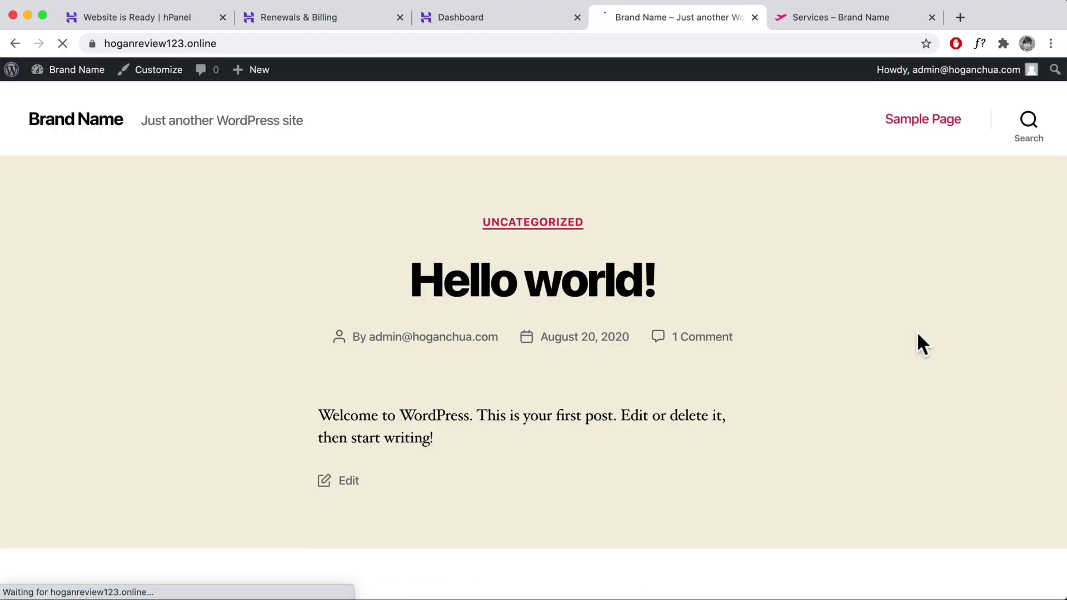
scroll(809, 378, "down", 10)
scroll(811, 373, "up", 10)
scroll(584, 274, "down", 10)
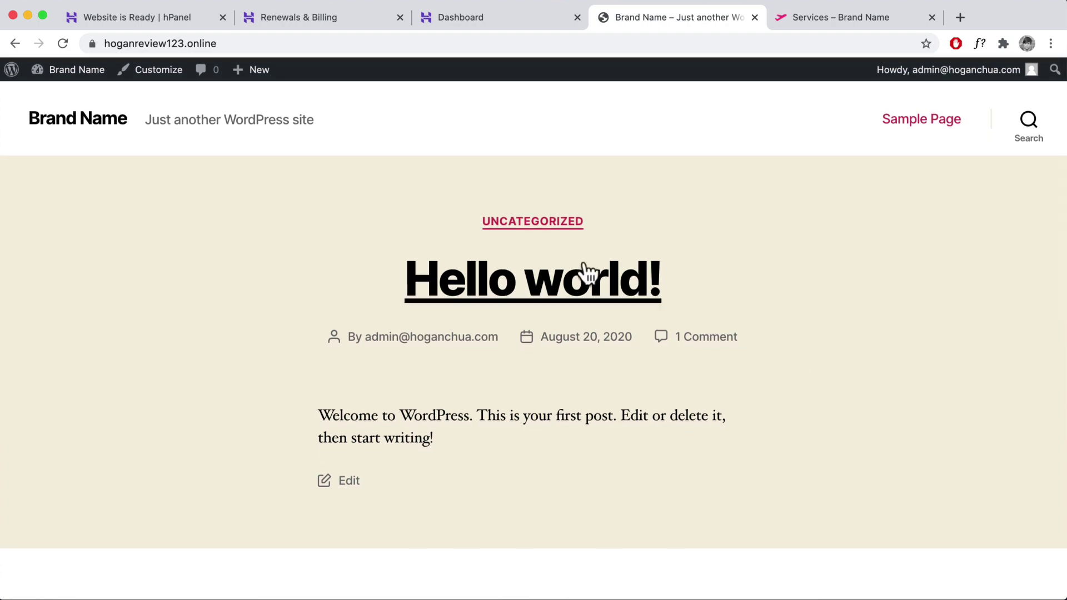
scroll(583, 269, "up", 10)
mouse_move(53, 78)
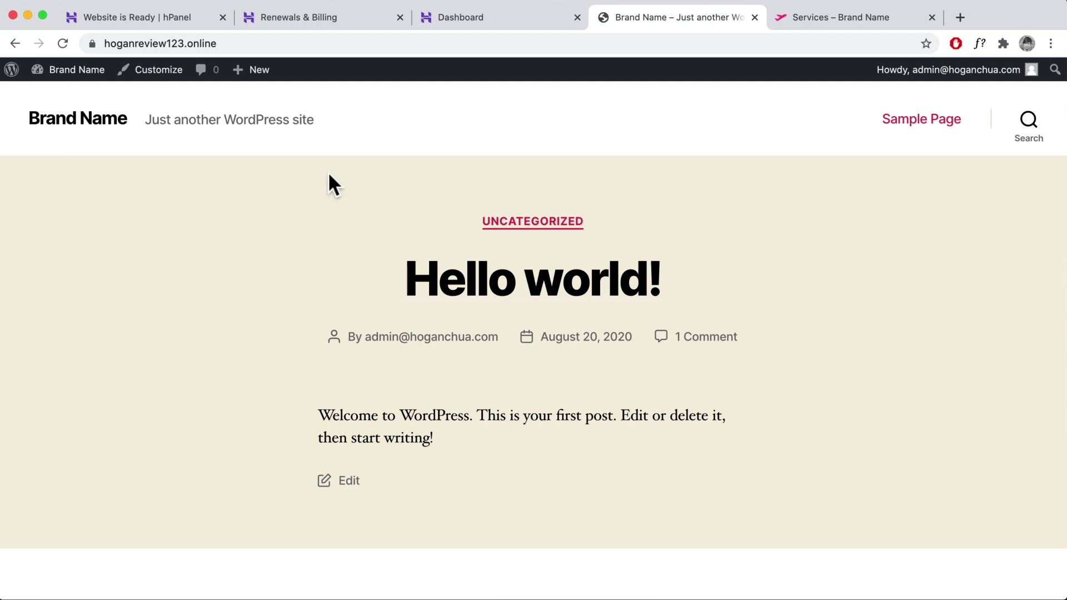
left_click(474, 23)
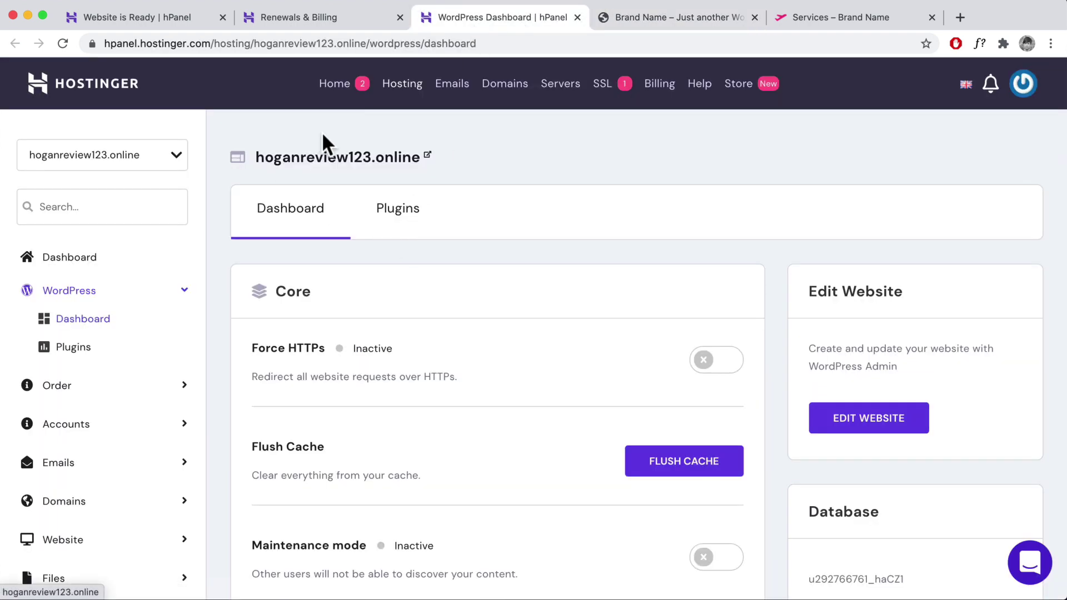
- From hPanel home, manage the hoganreview123.online hosting and open Email Accounts
scroll(186, 376, "down", 2)
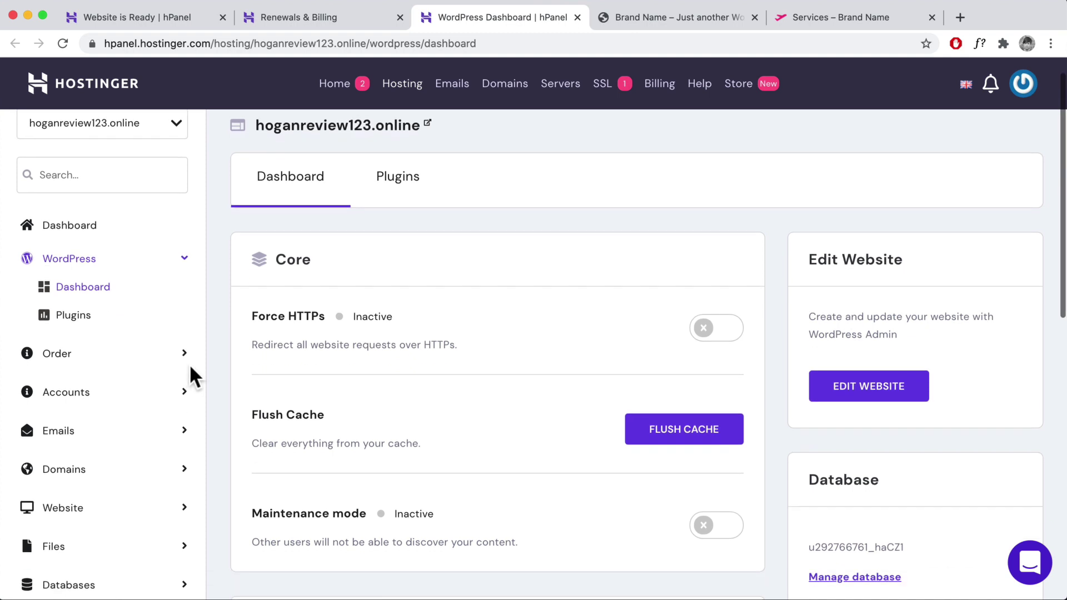
left_click(340, 89)
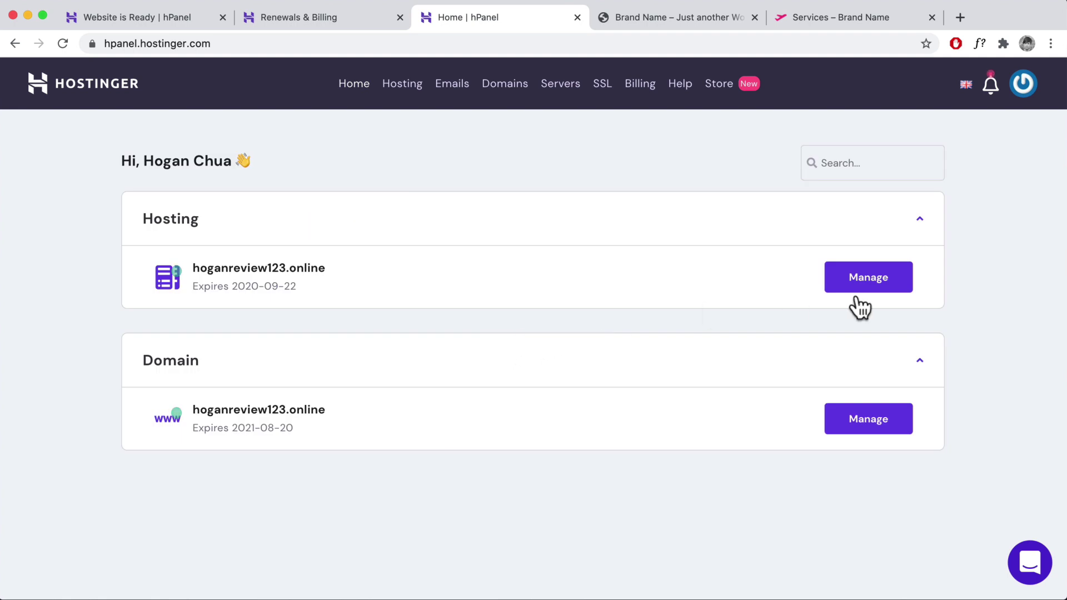
left_click(868, 286)
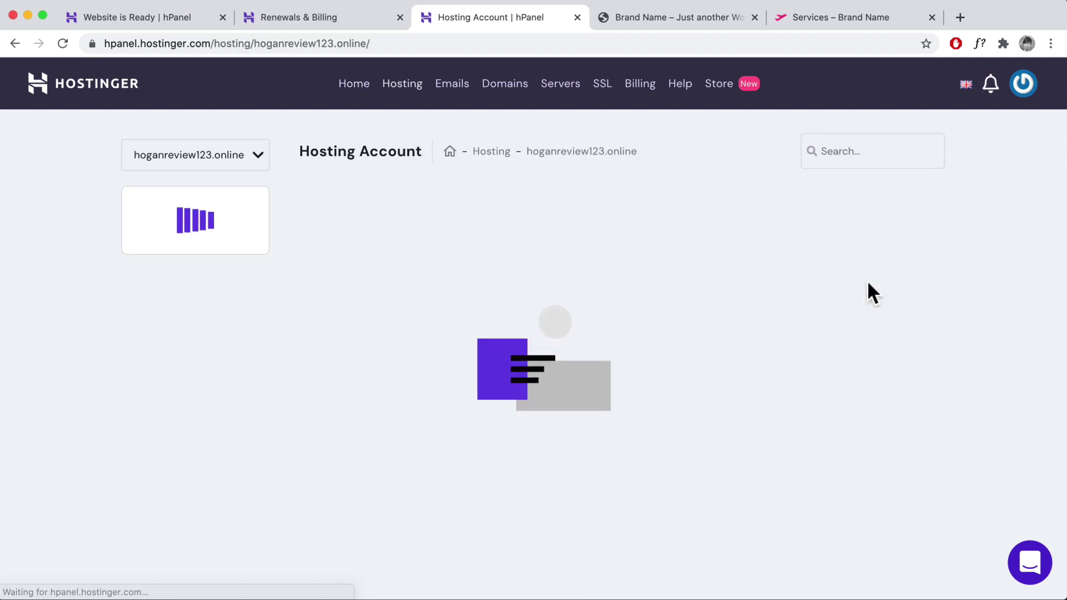
scroll(624, 368, "down", 3)
scroll(624, 368, "down", 6)
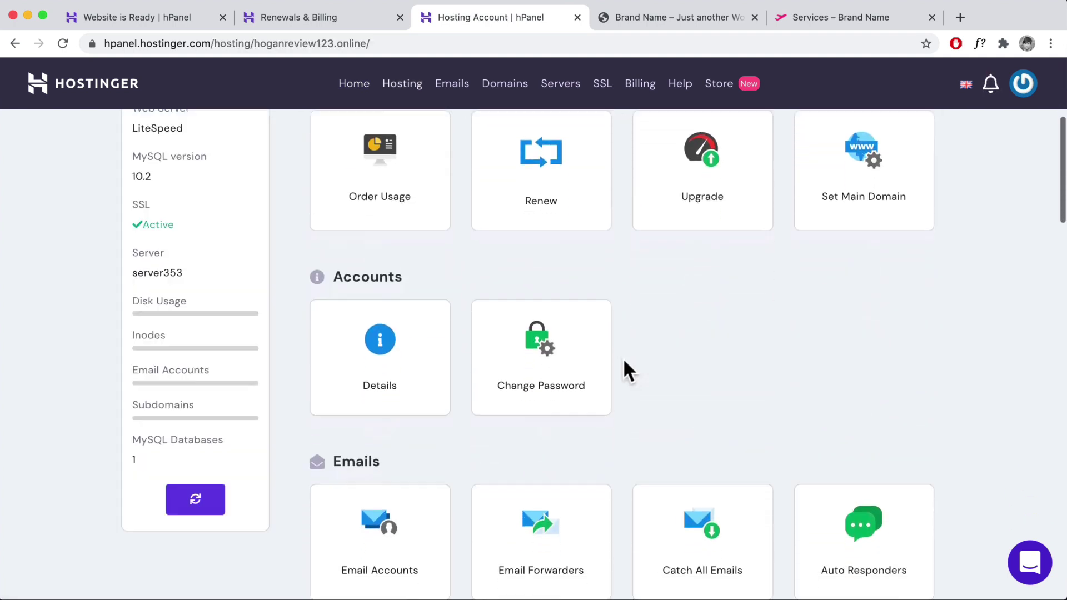
left_click(411, 380)
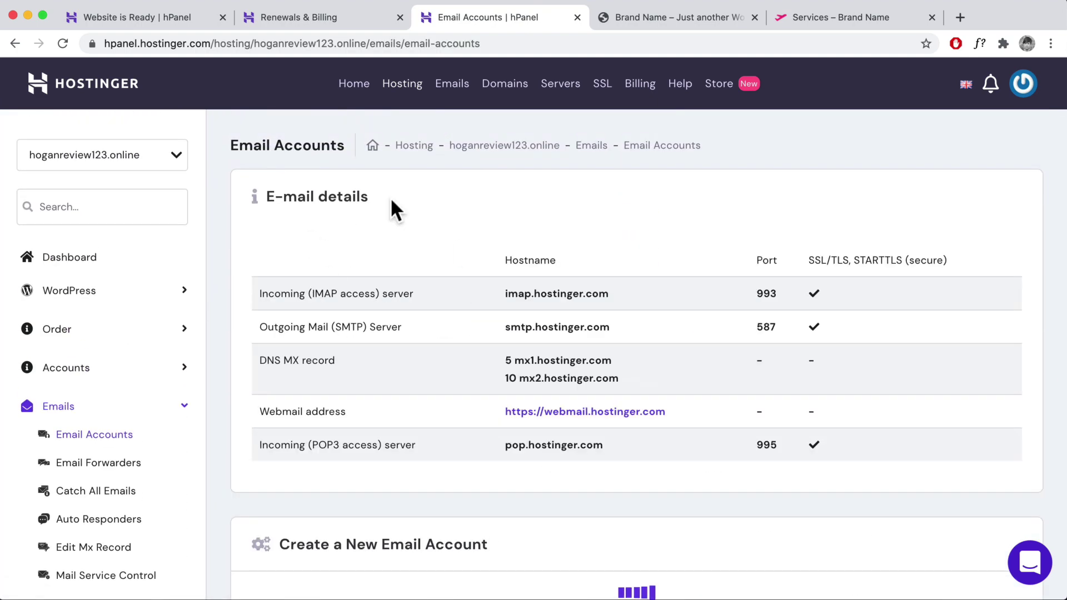
- Create the sales mailbox on hoganreview123.online with a pasted password
scroll(500, 289, "down", 2)
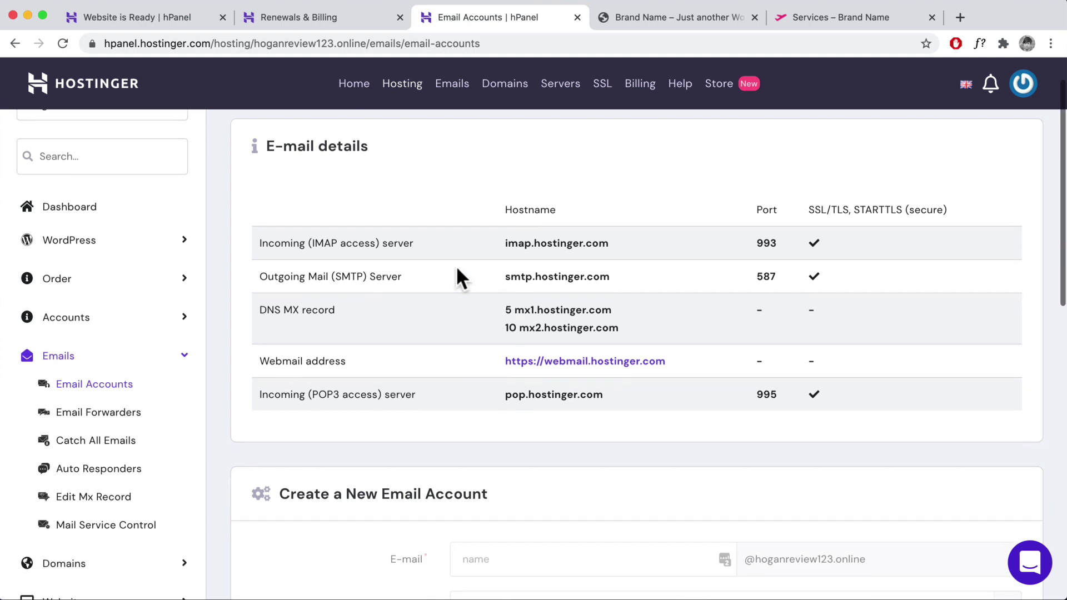
scroll(524, 311, "down", 4)
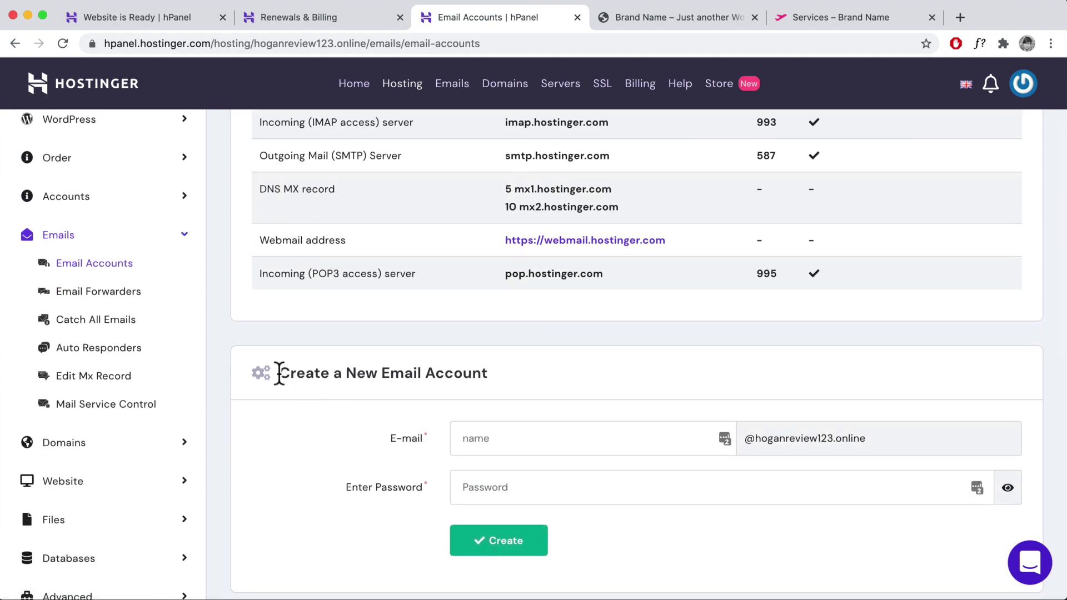
left_click_drag(279, 373, 489, 373)
left_click(547, 443)
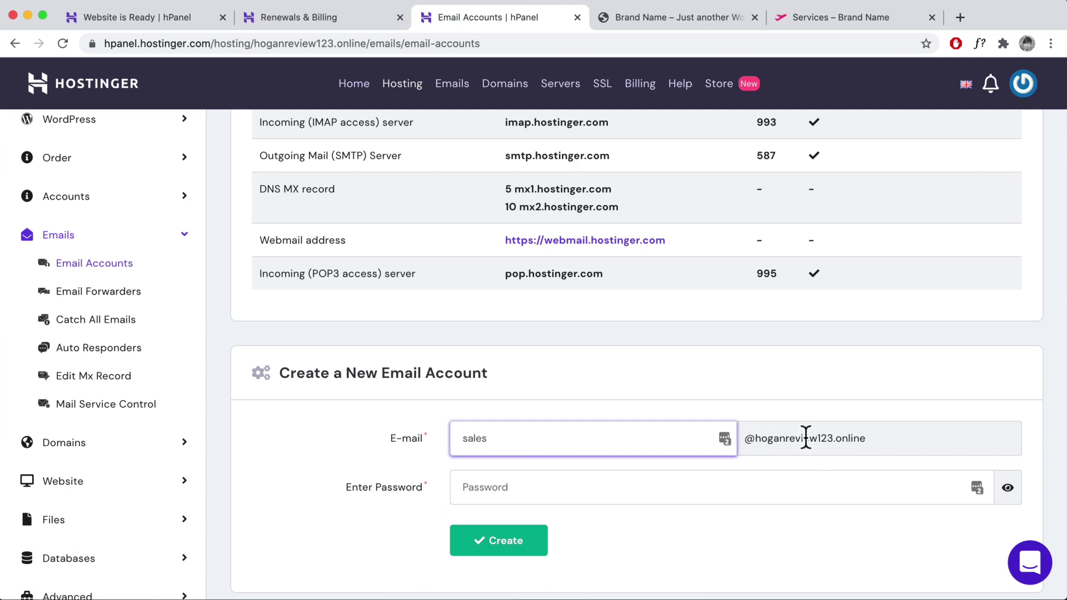
left_click(576, 487)
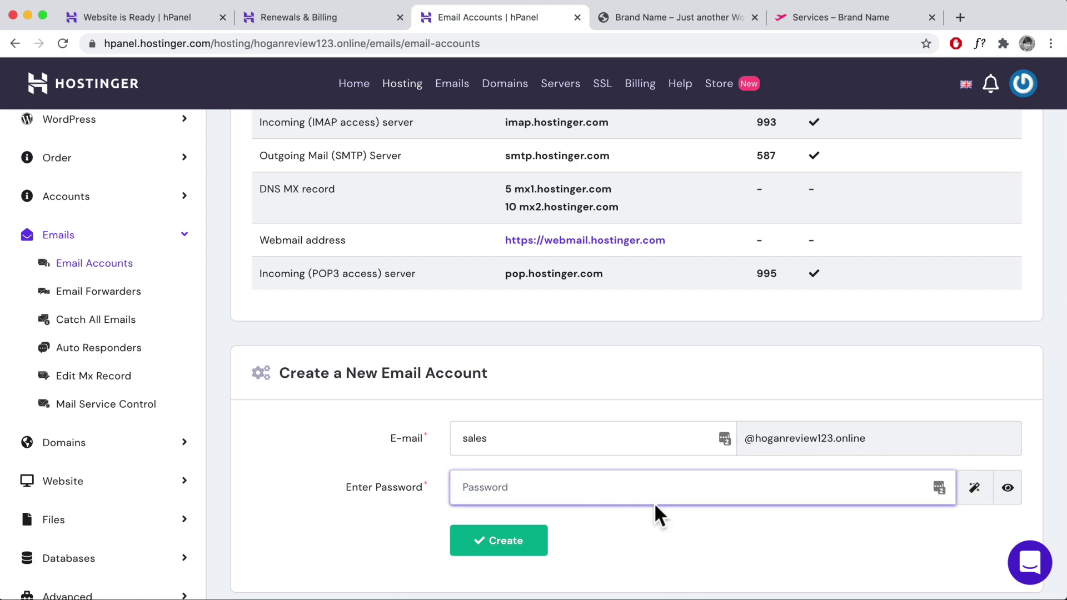
key("super+v")
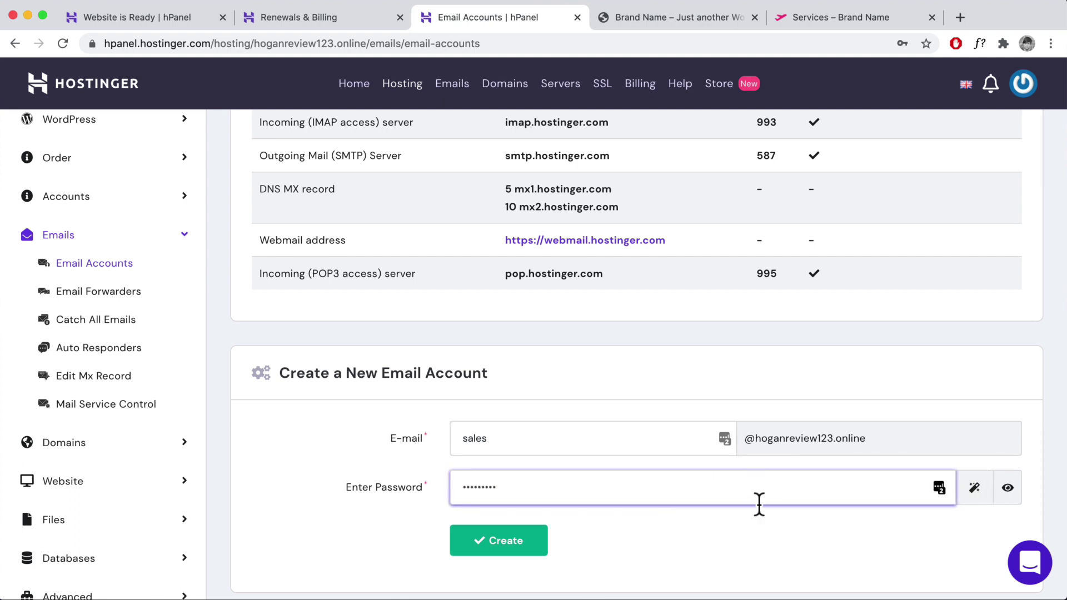
left_click(522, 545)
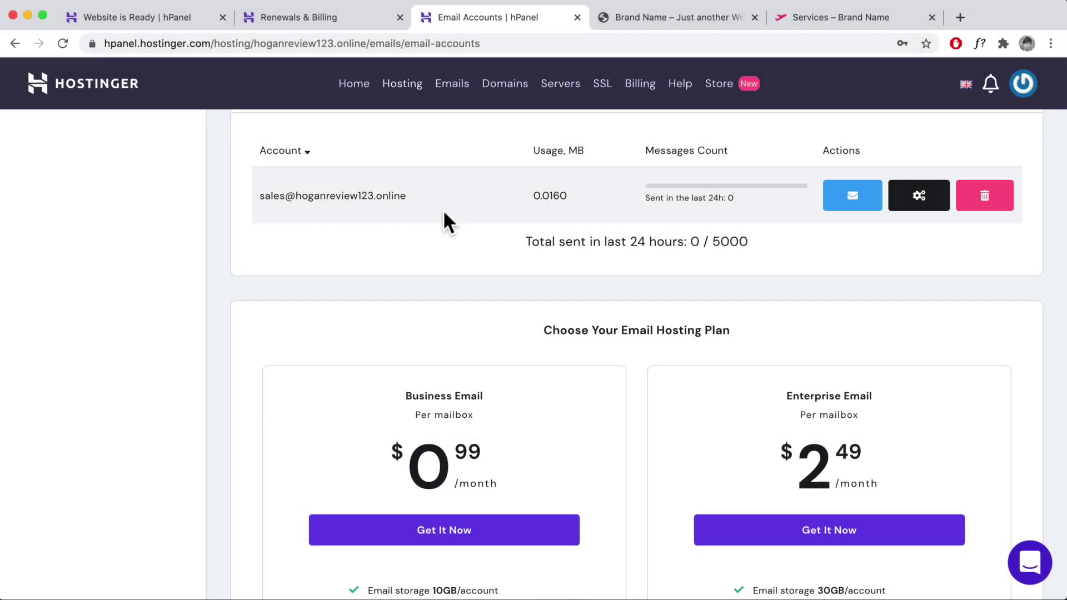
- Copy the new mailbox address, open its webmail, then return to hPanel
left_click_drag(406, 197, 267, 196)
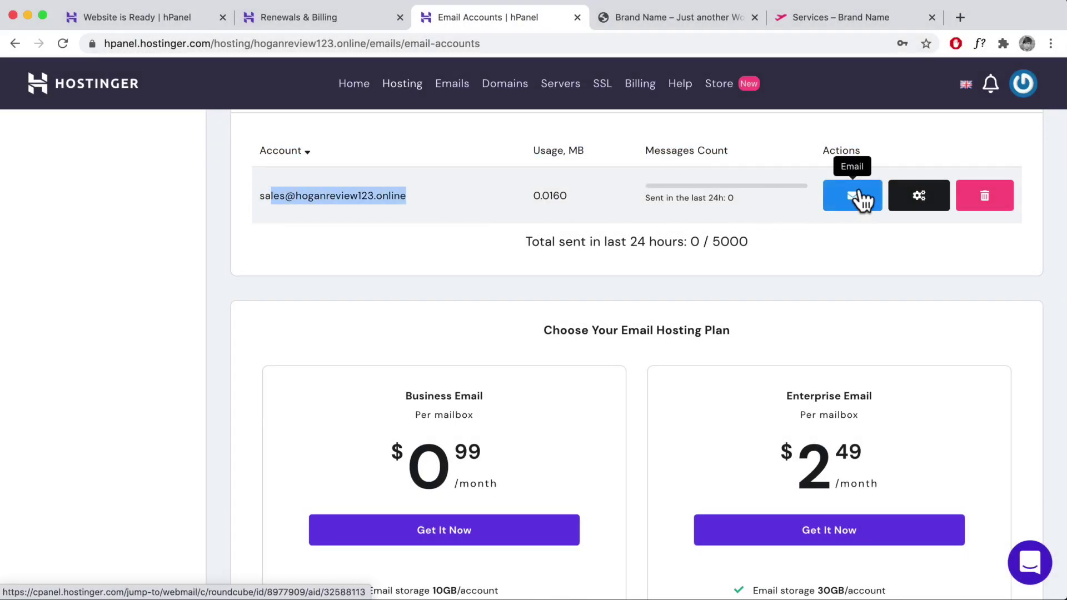
scroll(625, 244, "up", 3)
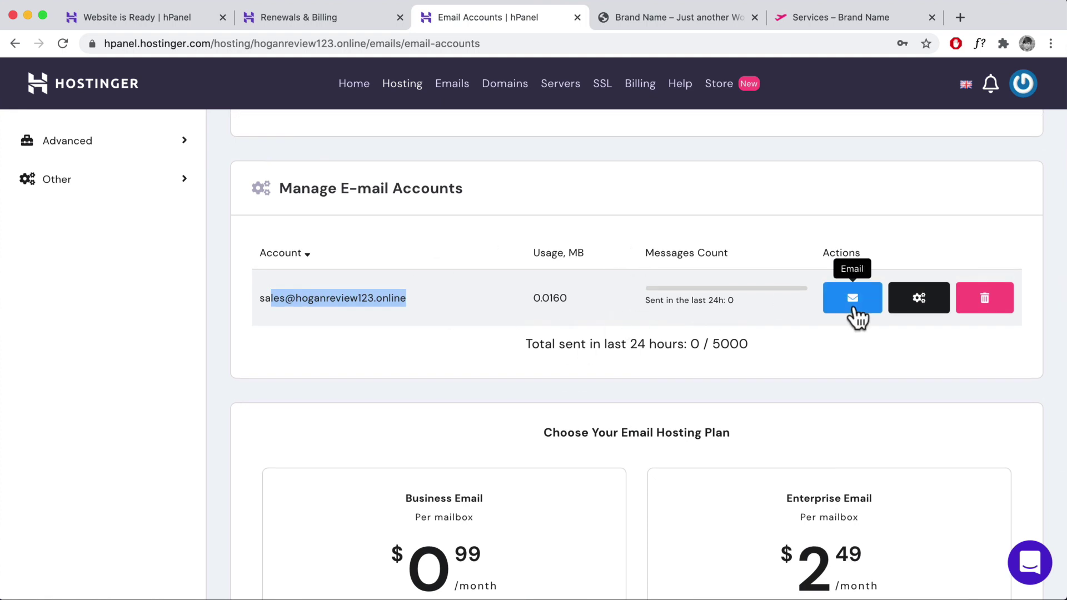
left_click(853, 300)
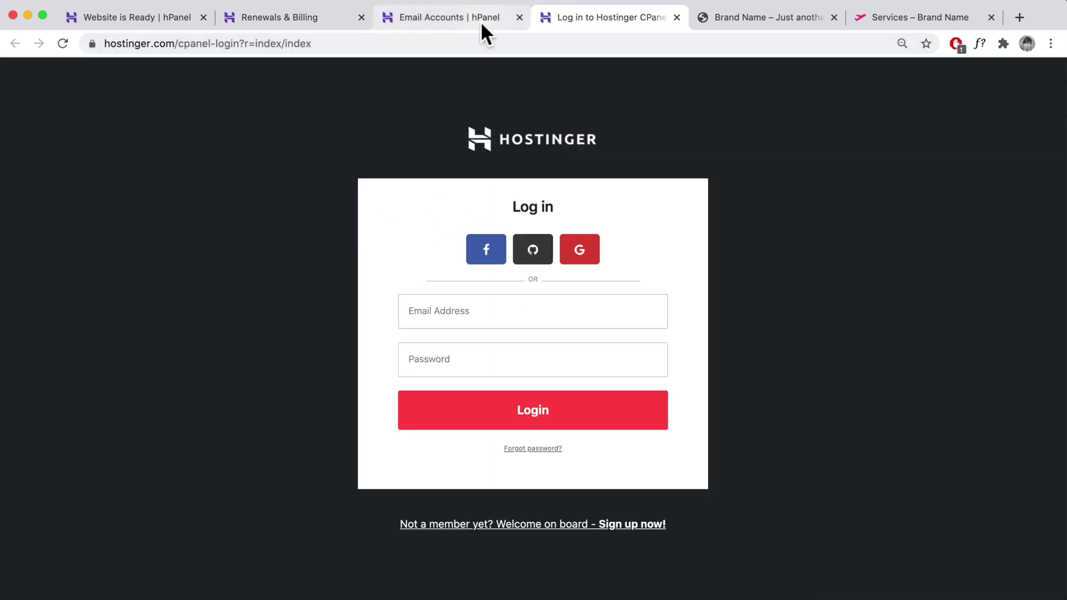
left_click(480, 21)
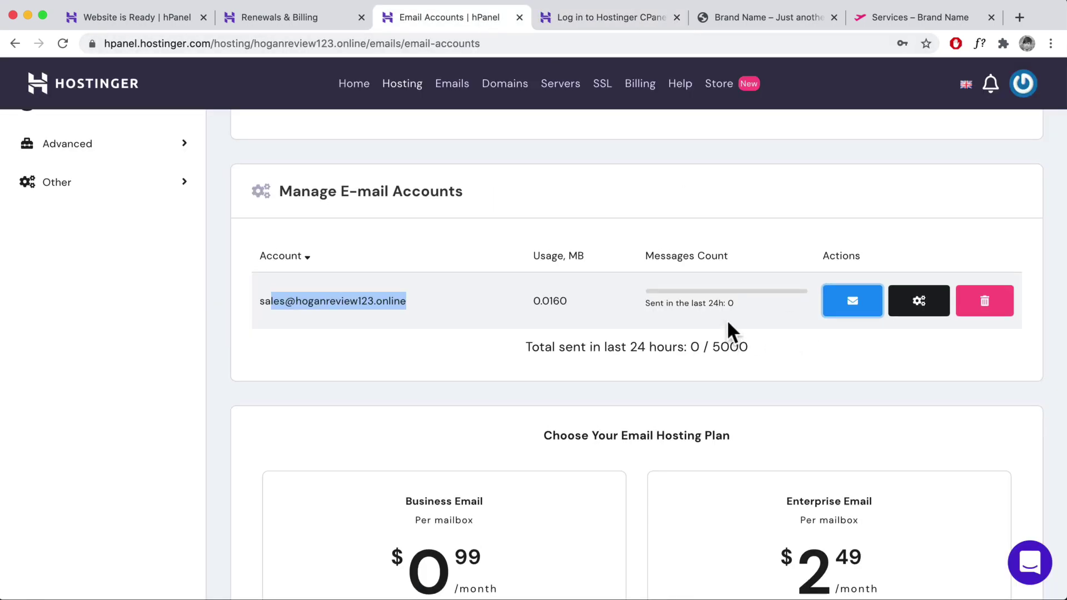
- Open the Email Forwarders settings for the domain
scroll(726, 319, "up", 10)
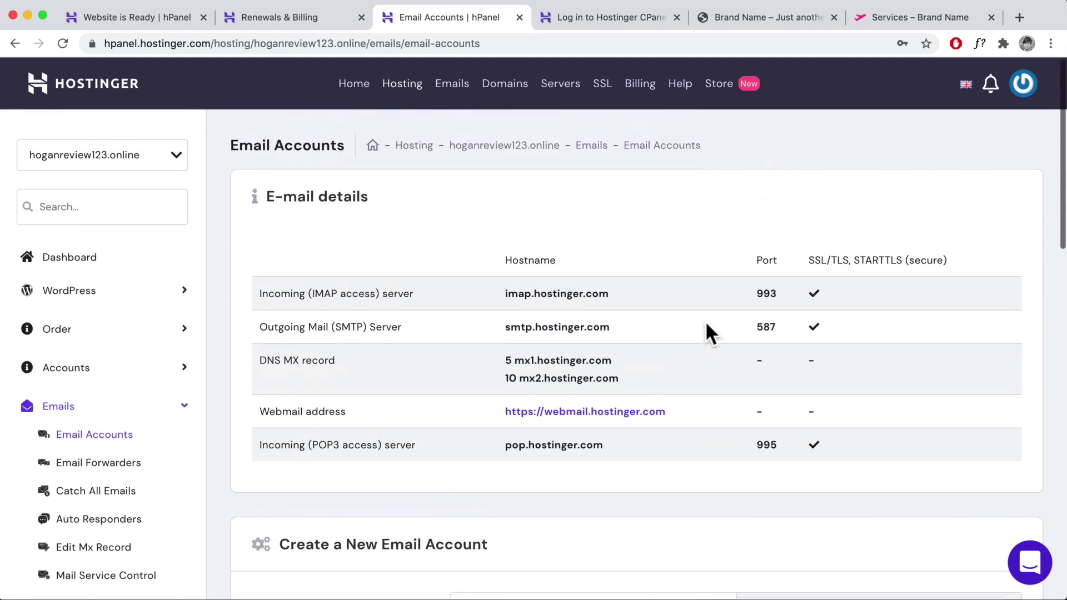
scroll(706, 324, "down", 10)
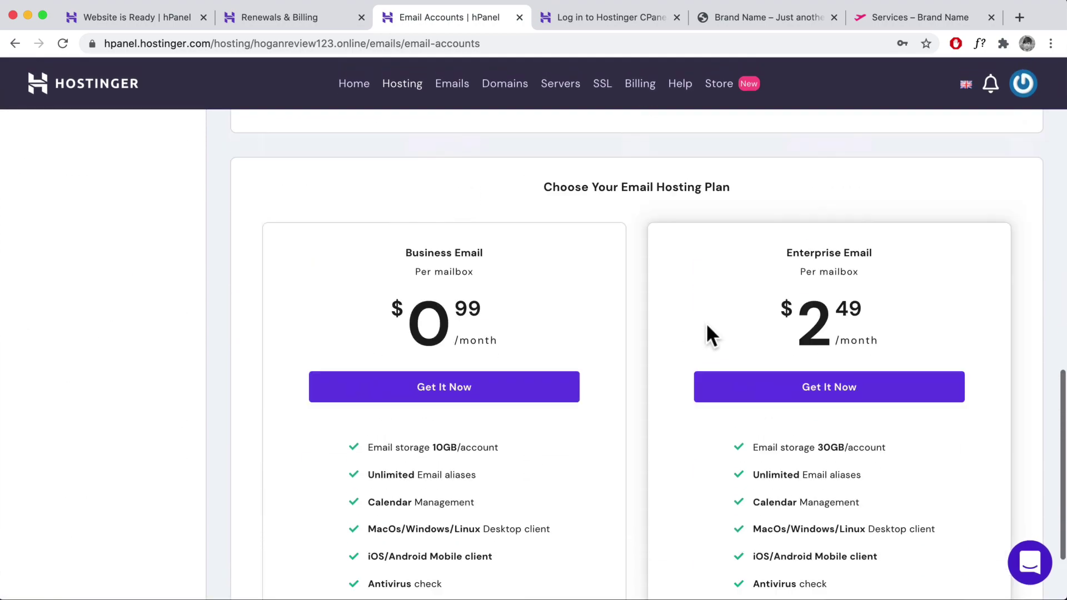
scroll(706, 333, "up", 5)
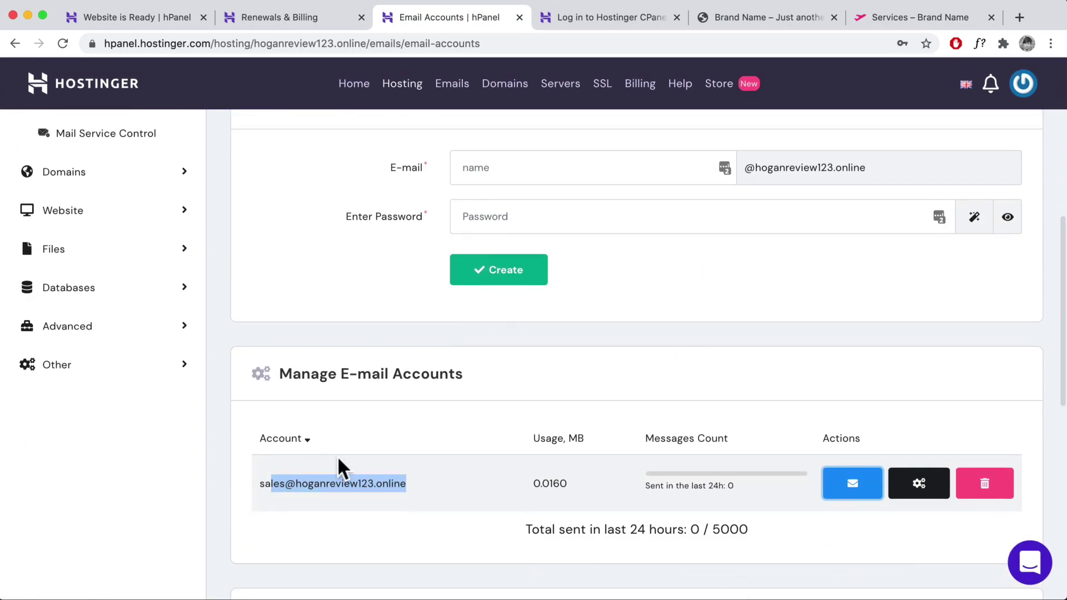
scroll(342, 461, "up", 8)
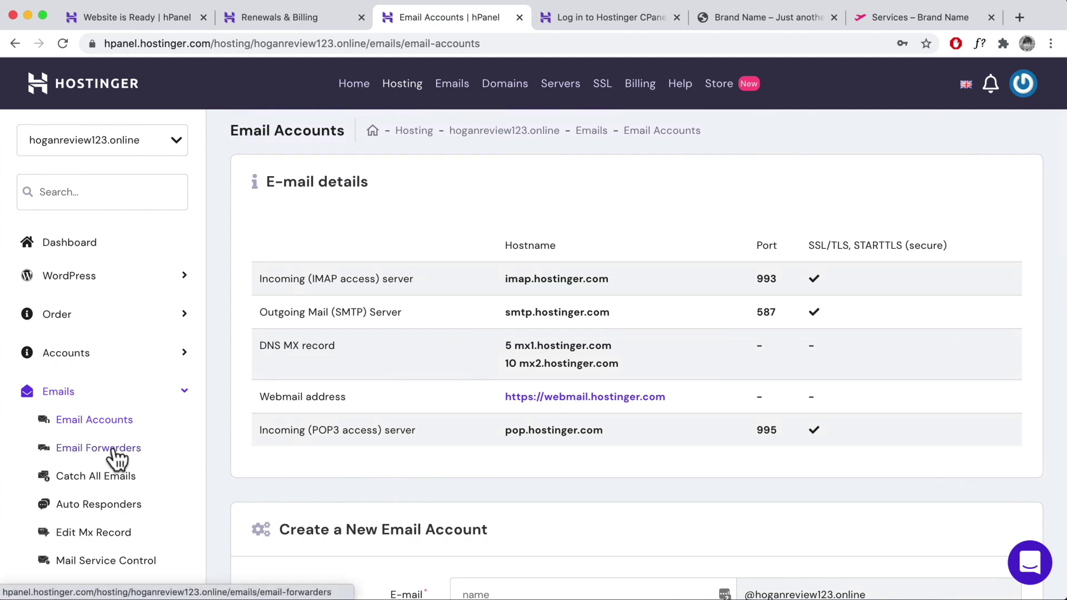
left_click(114, 456)
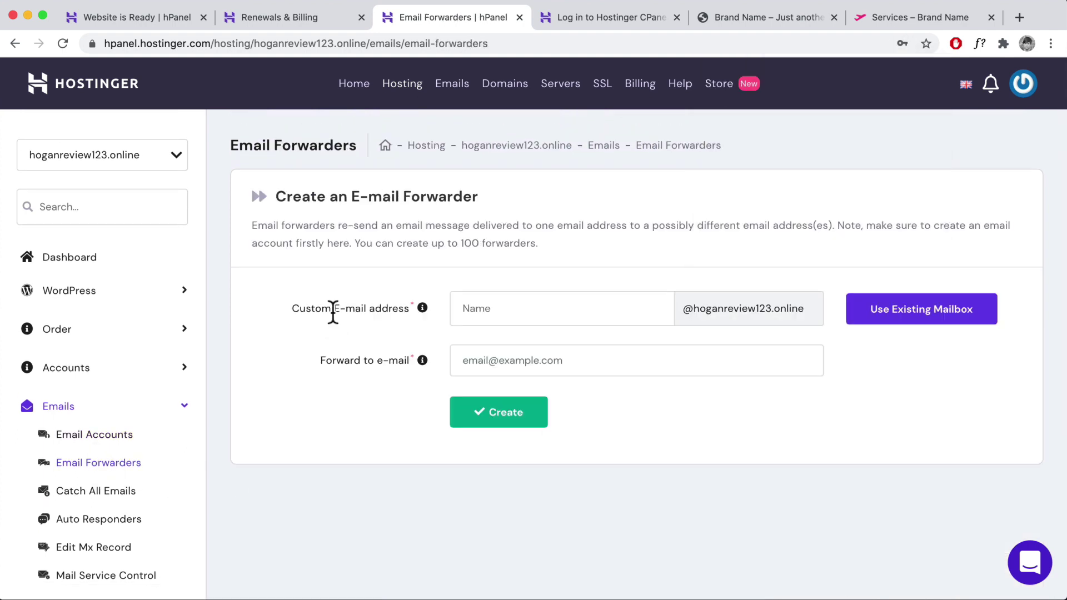
- Create a forwarder sending the sales mailbox to the Gmail address, then check the Gmail inbox
left_click(930, 313)
left_click_drag(605, 309, 457, 312)
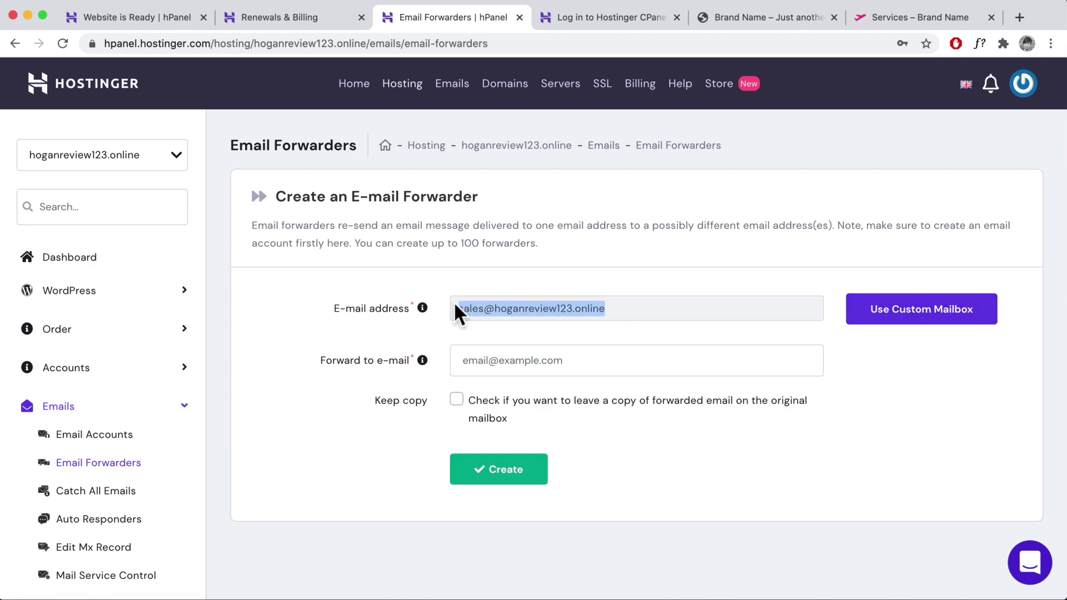
left_click(550, 362)
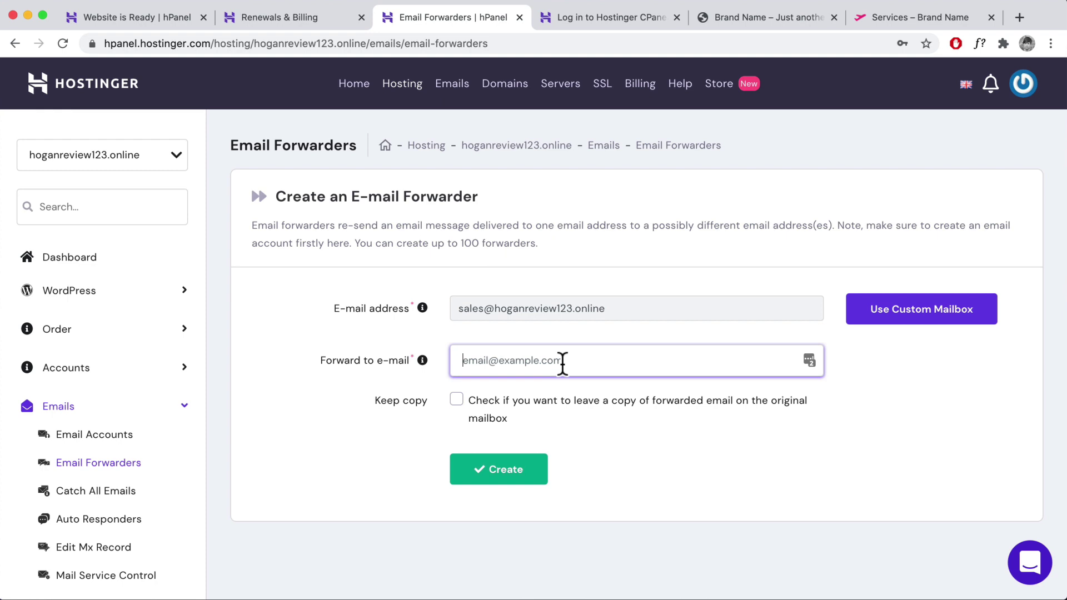
key("super+v")
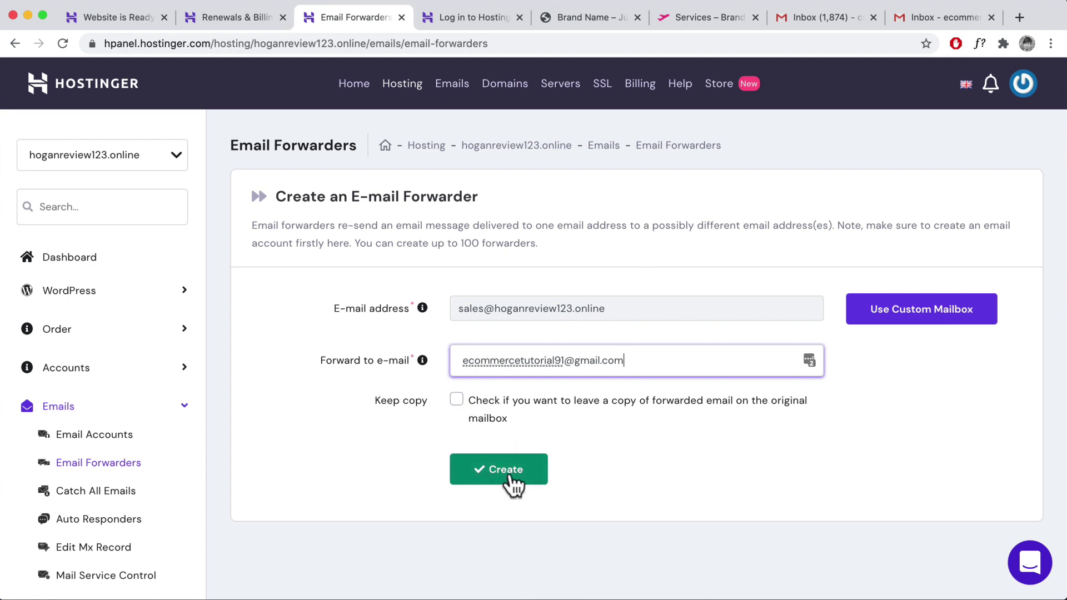
left_click(523, 484)
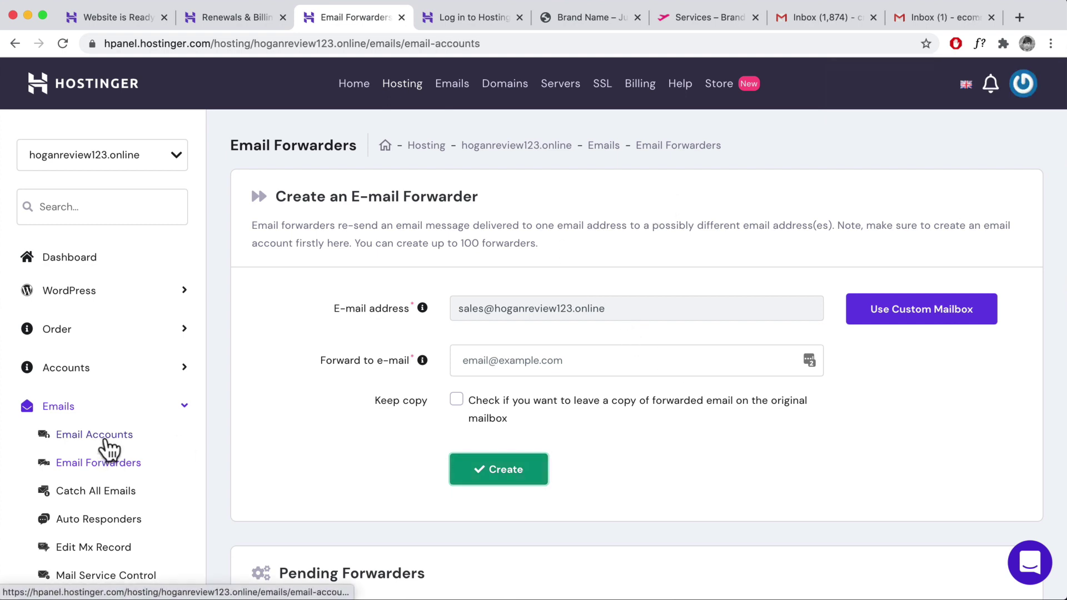
left_click(102, 439)
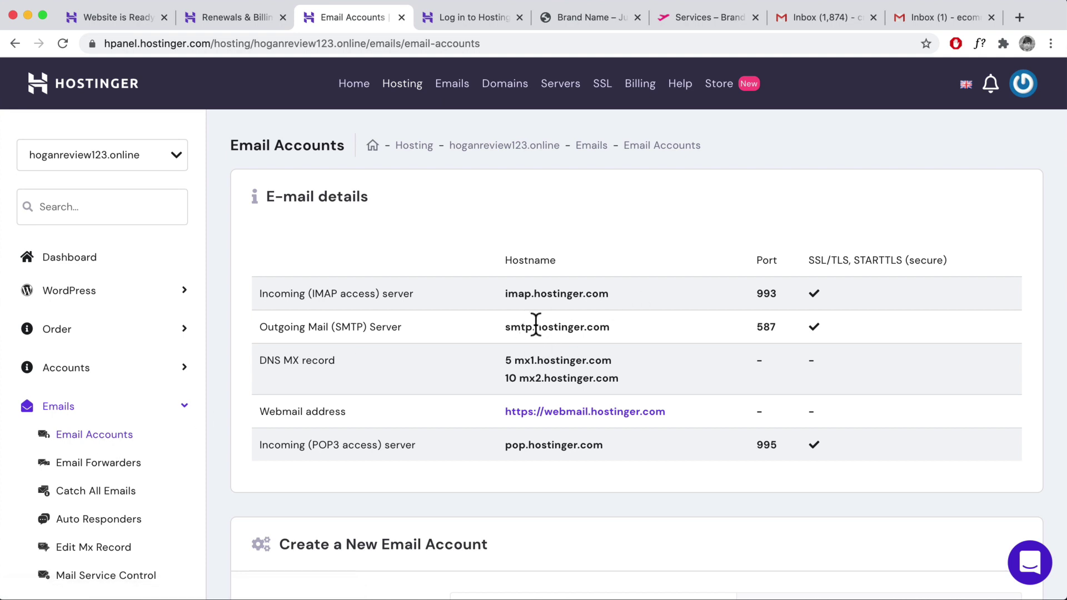
left_click(926, 19)
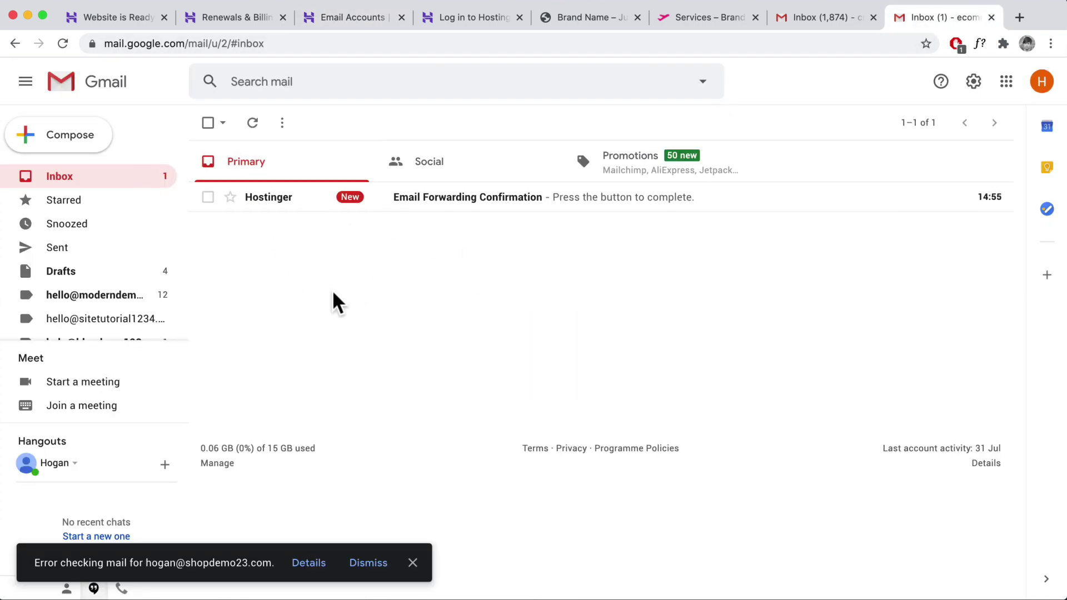
- Open the Email Forwarding Confirmation email and complete the forwarder setup from its link
left_click(265, 209)
scroll(598, 348, "down", 2)
left_click(518, 367)
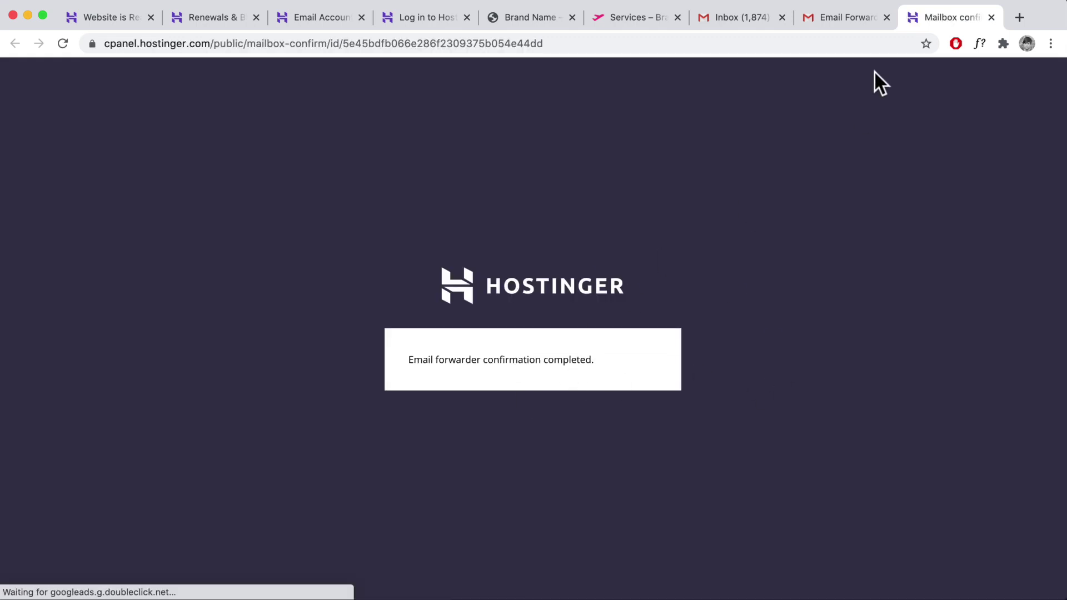
left_click(832, 17)
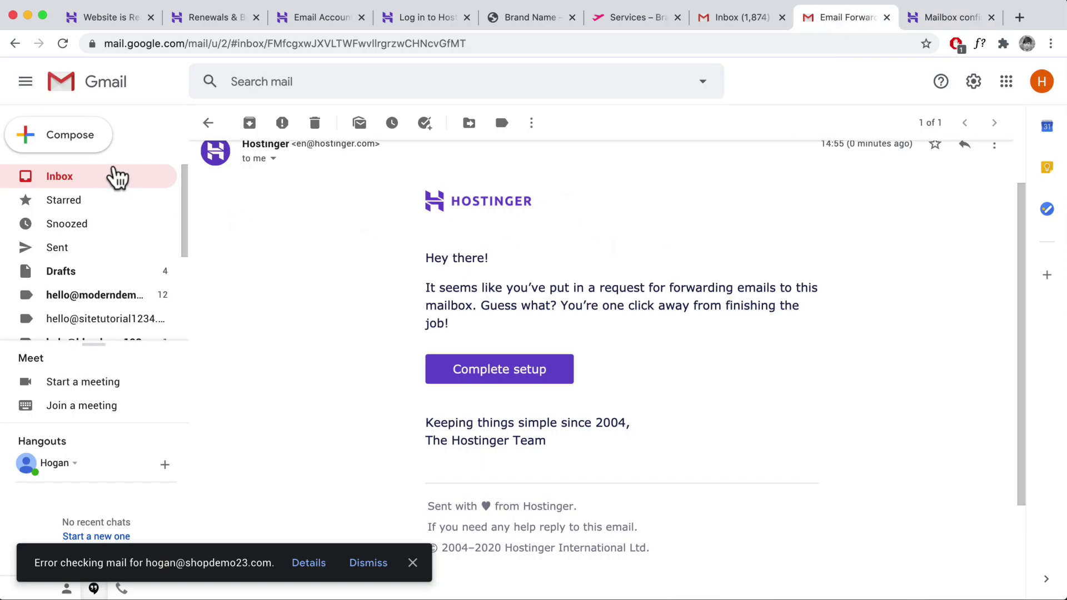
scroll(967, 229, "up", 2)
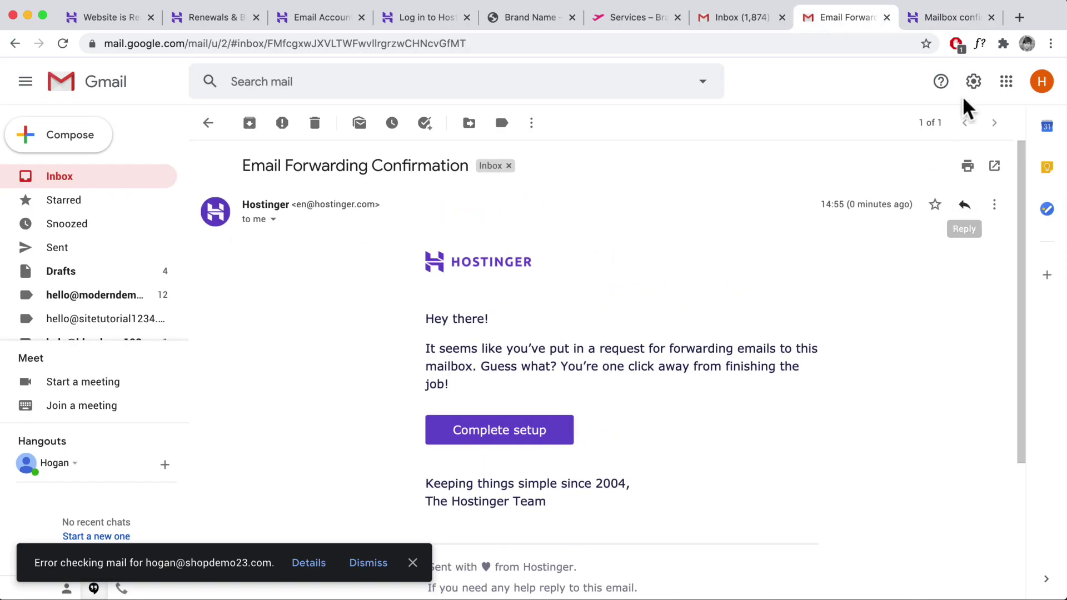
left_click(974, 84)
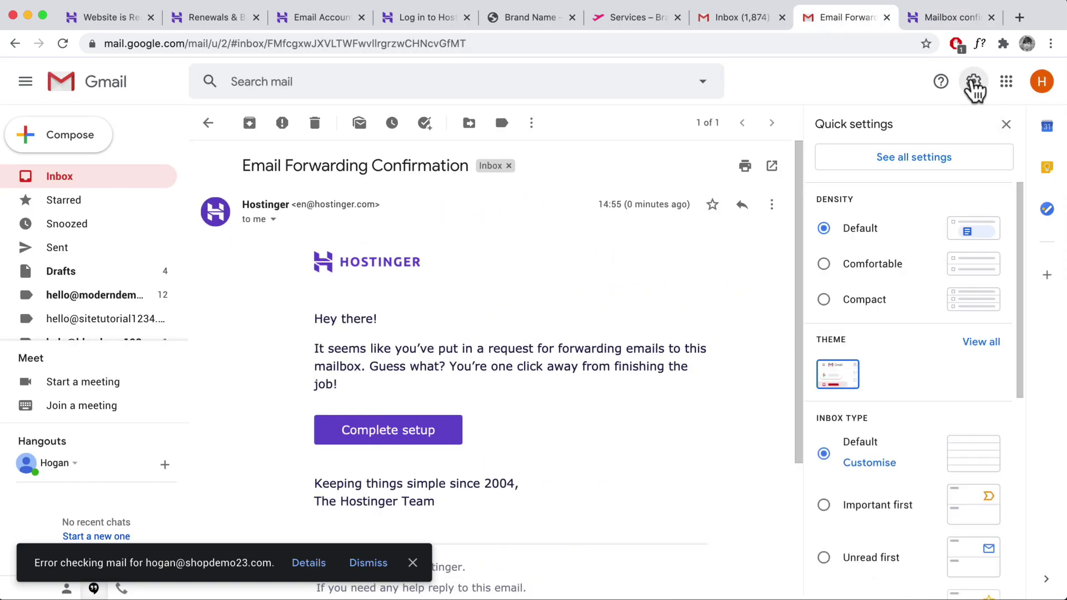
- In Gmail's full settings, start adding another email address under Accounts and Import
left_click(916, 160)
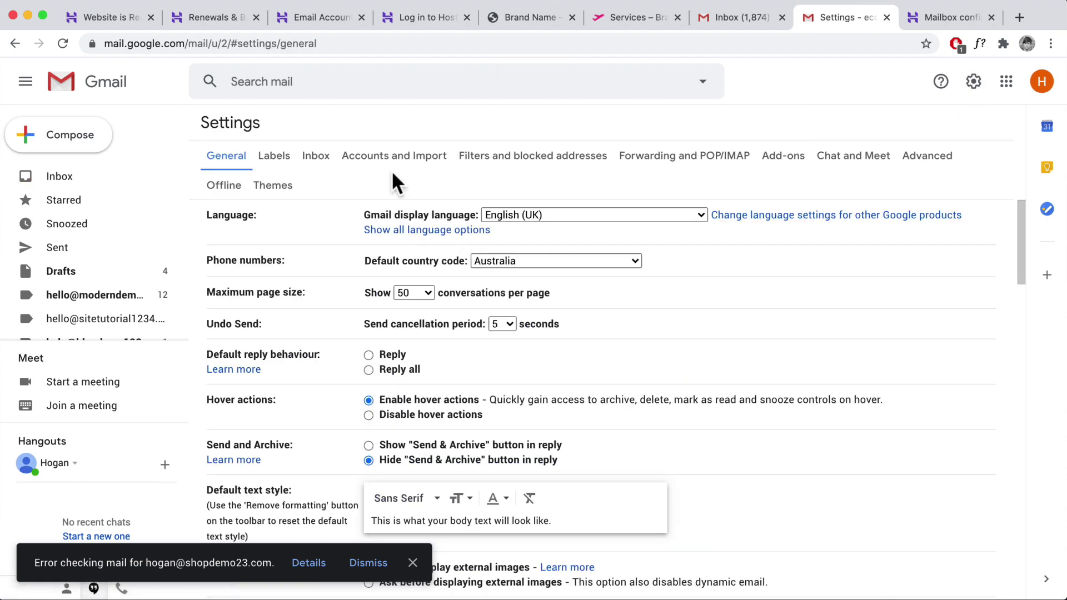
left_click(393, 158)
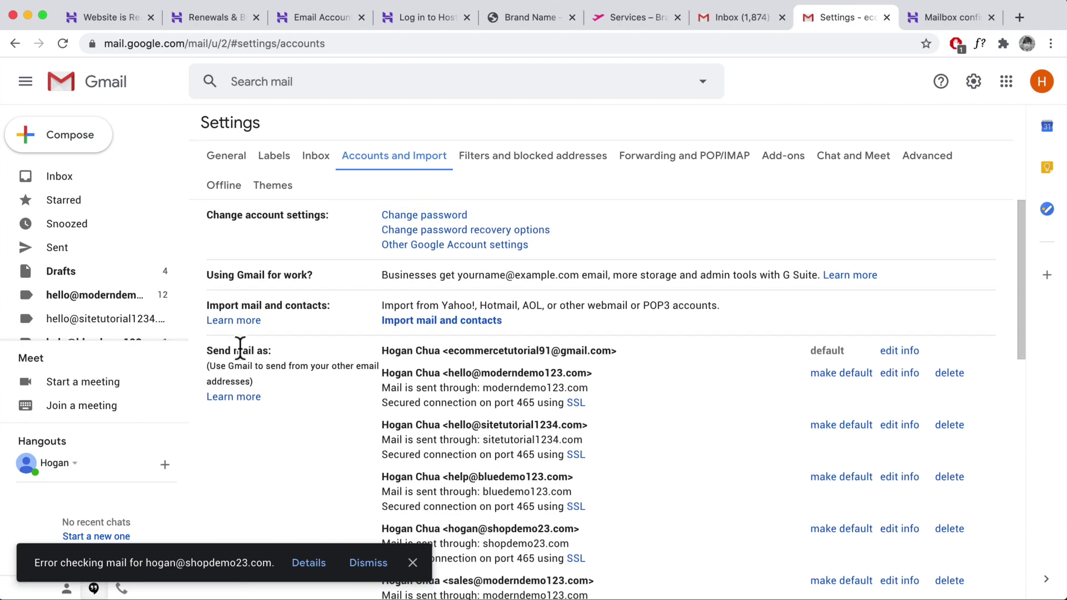
scroll(350, 362, "down", 3)
scroll(501, 370, "up", 1)
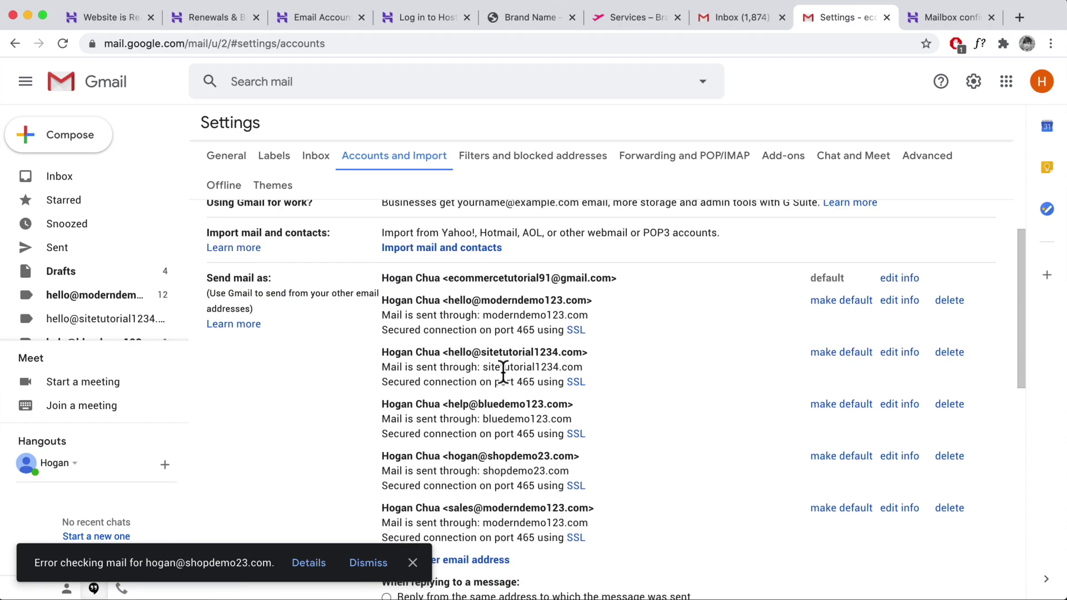
scroll(501, 370, "down", 2)
left_click(473, 470)
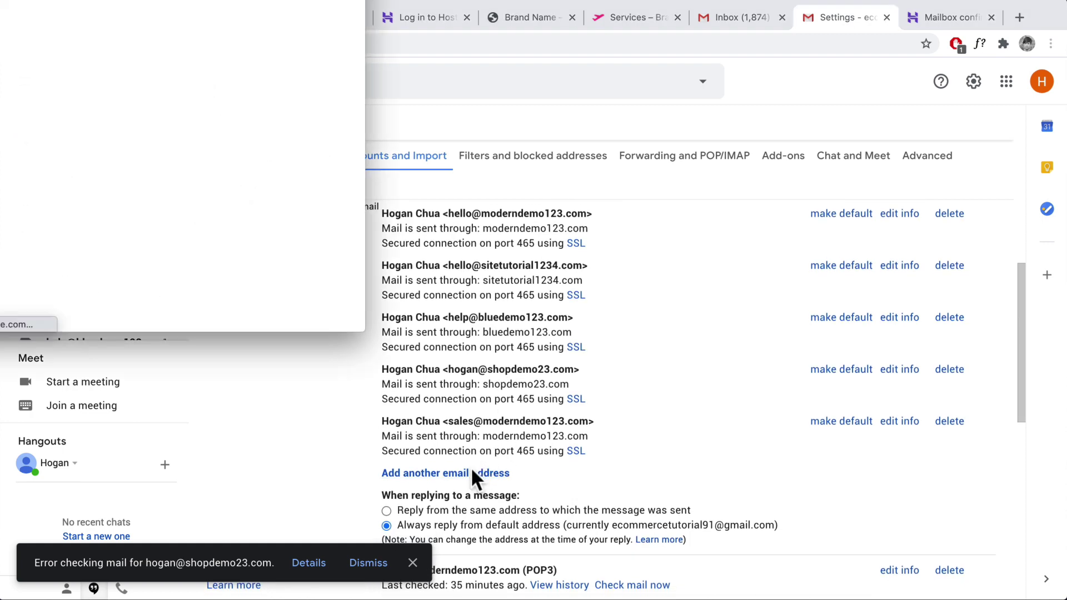
left_click_drag(639, 42, 738, 129)
- Enter the sales address copied from Hostinger's Email Accounts page and continue to the SMTP step
left_click(562, 240)
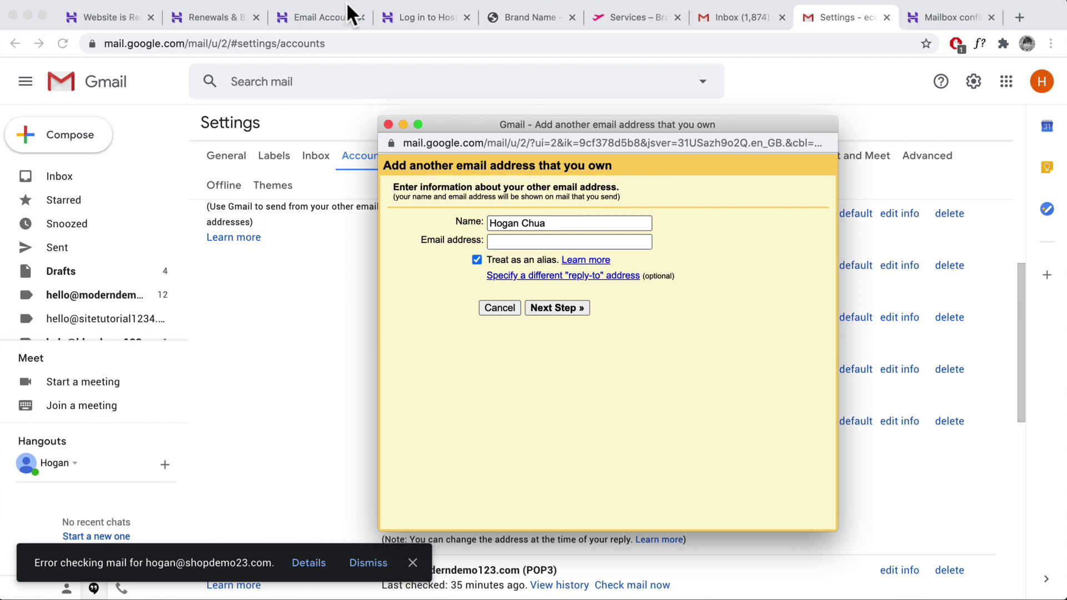
left_click(315, 17)
scroll(616, 361, "down", 1)
scroll(616, 361, "down", 8)
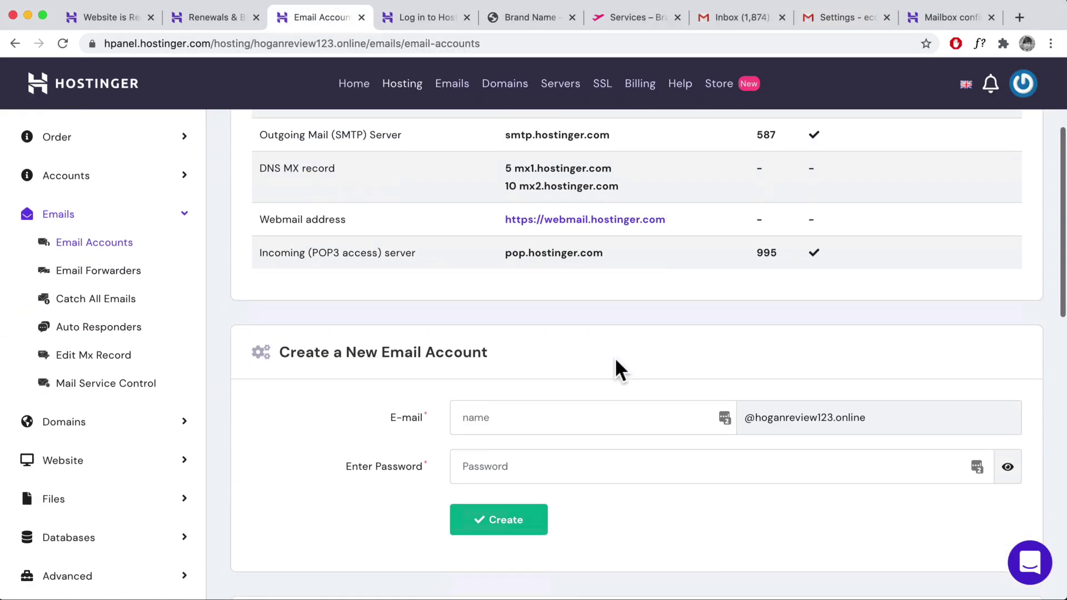
left_click_drag(409, 481, 260, 479)
key("super+c")
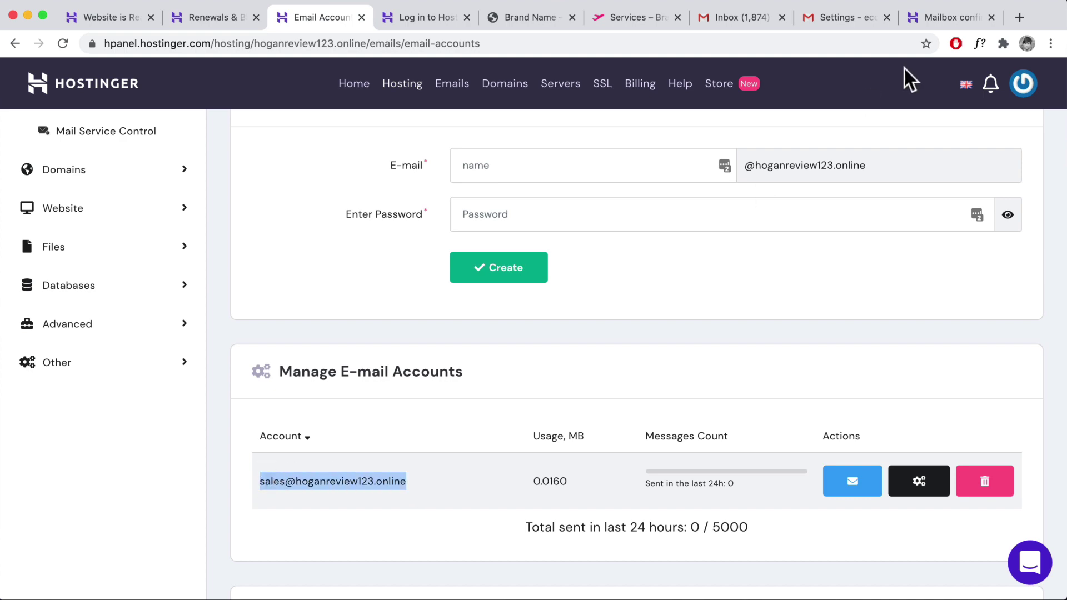
left_click(889, 17)
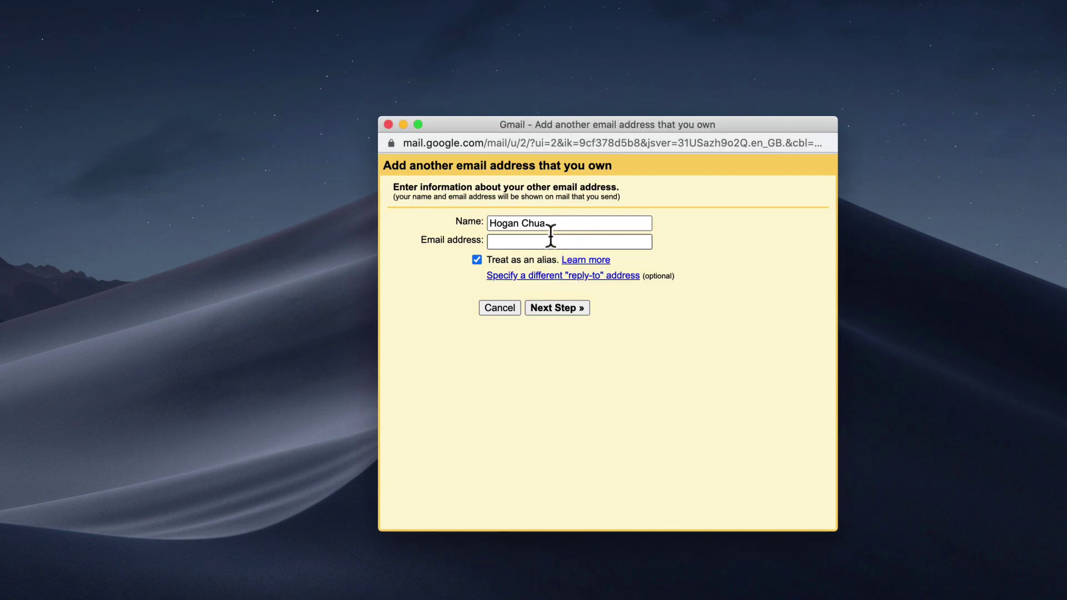
key("super+v")
left_click(544, 309)
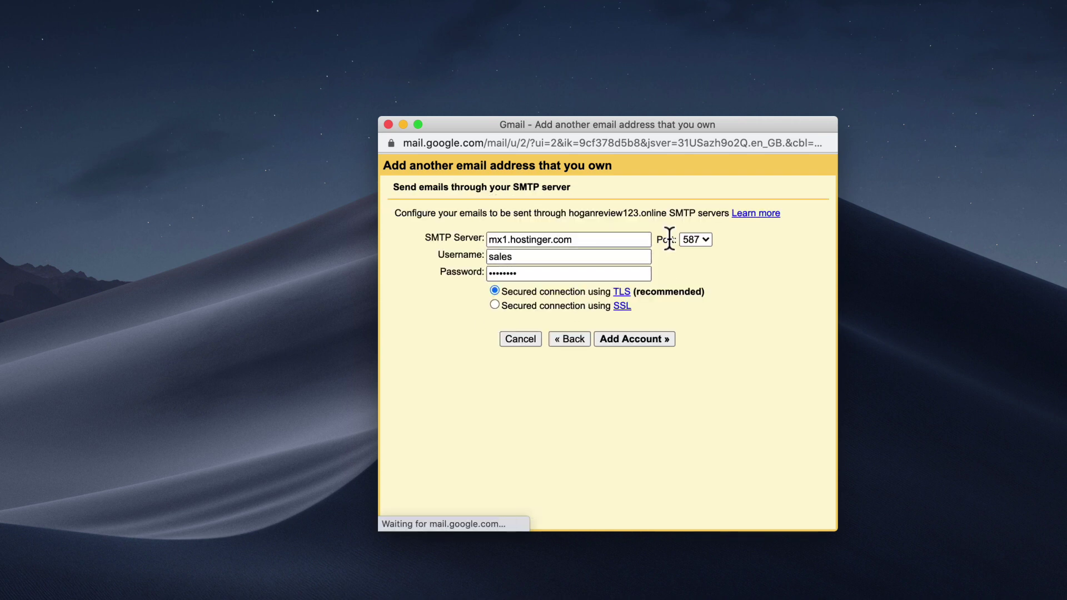
- Look up Hostinger's outgoing SMTP server, smtp.hostinger.com on port 587, to replace Gmail's default
left_click_drag(606, 241, 487, 240)
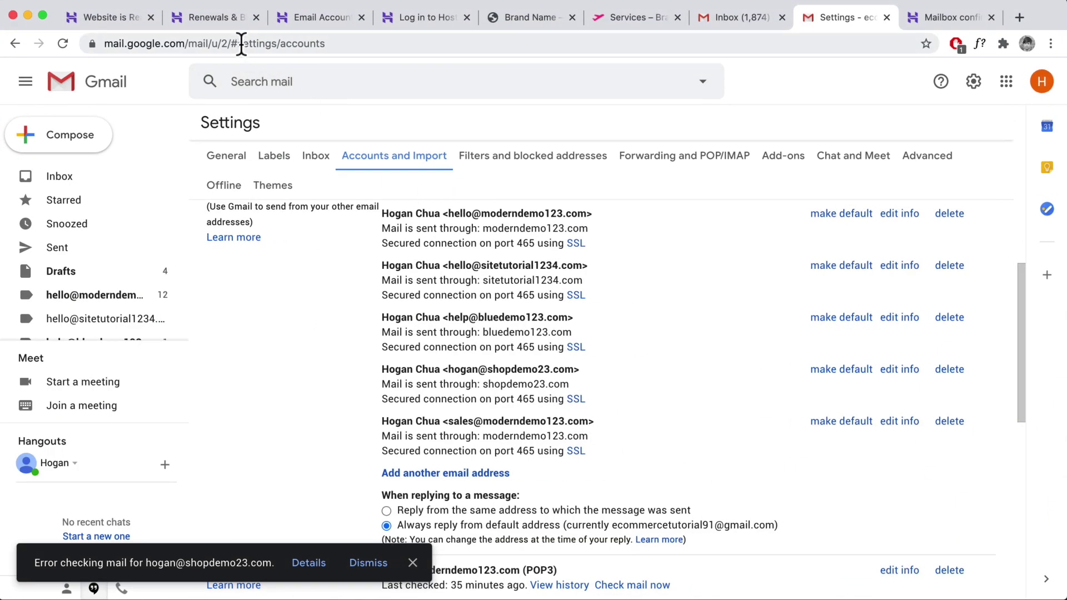
left_click(302, 18)
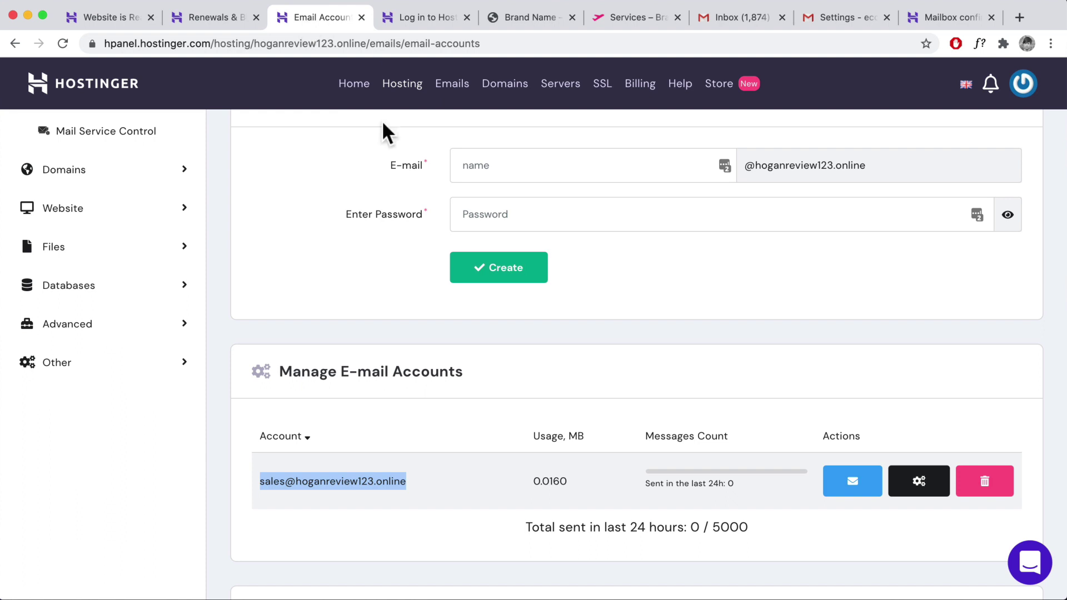
scroll(457, 285, "up", 3)
scroll(457, 285, "up", 5)
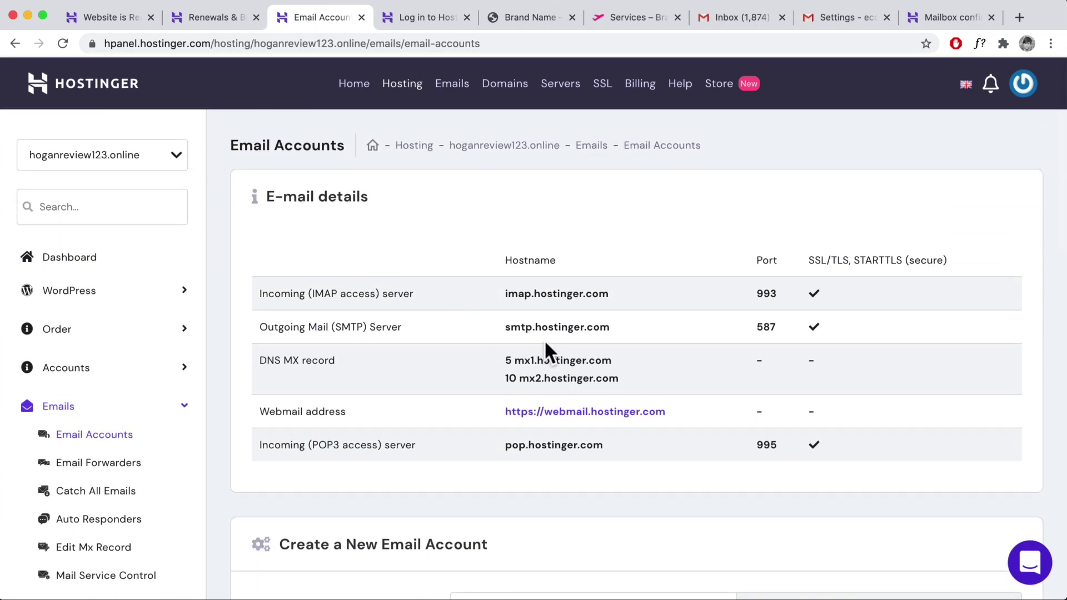
- Copy smtp.hostinger.com from Hostinger and paste it as Gmail's SMTP server
double_click(528, 327)
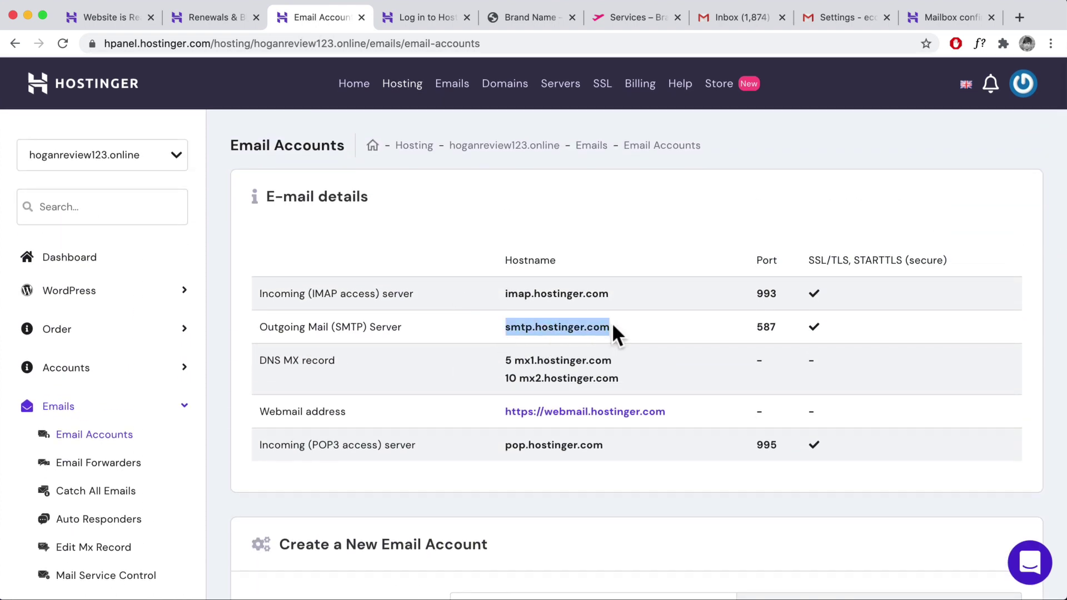
right_click(613, 326)
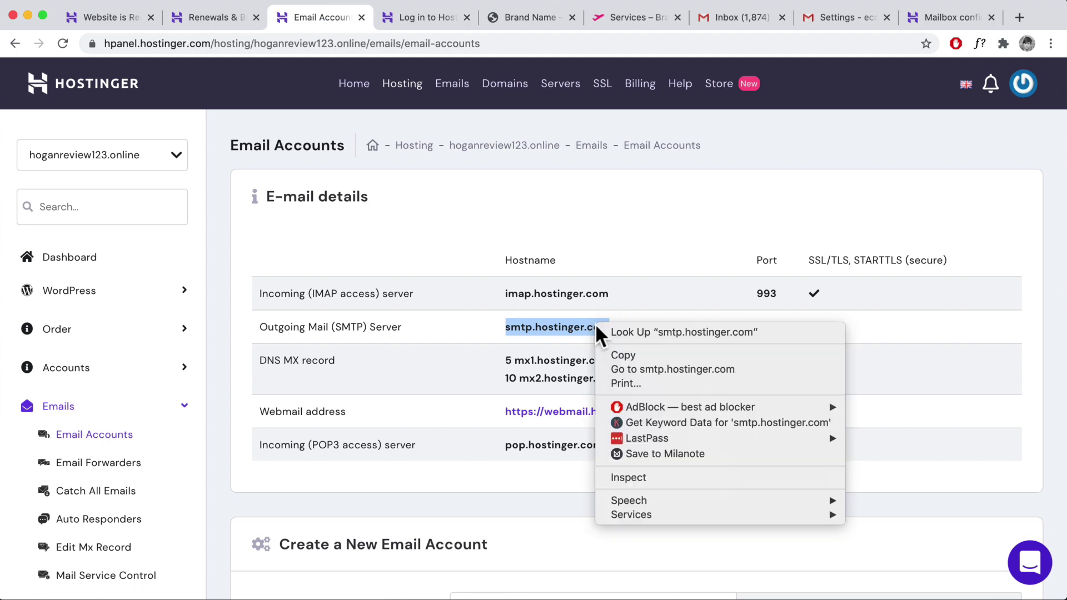
left_click(613, 355)
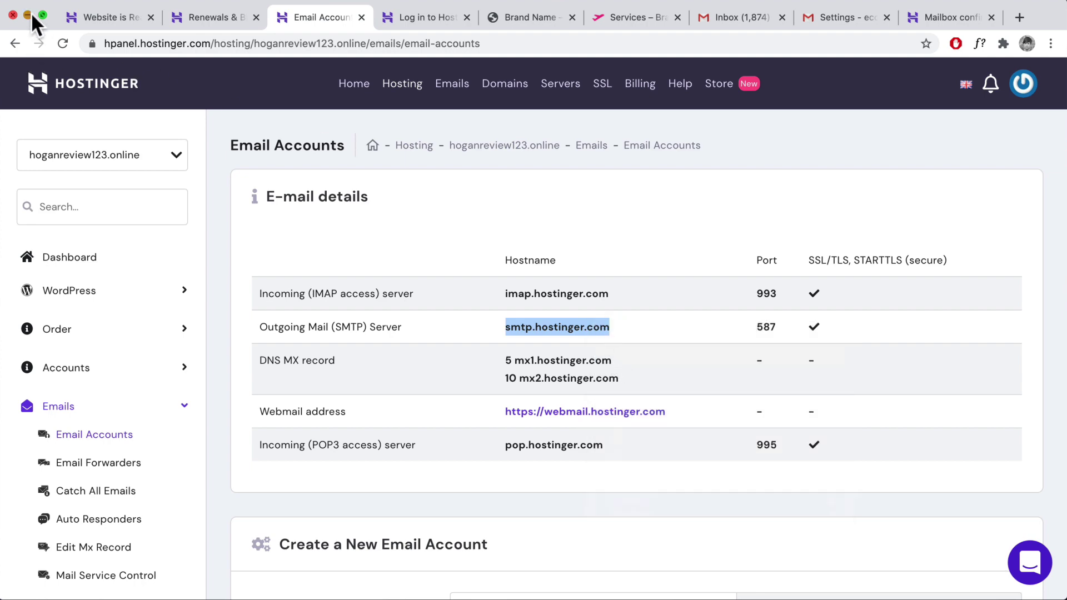
left_click(27, 15)
key("super+v")
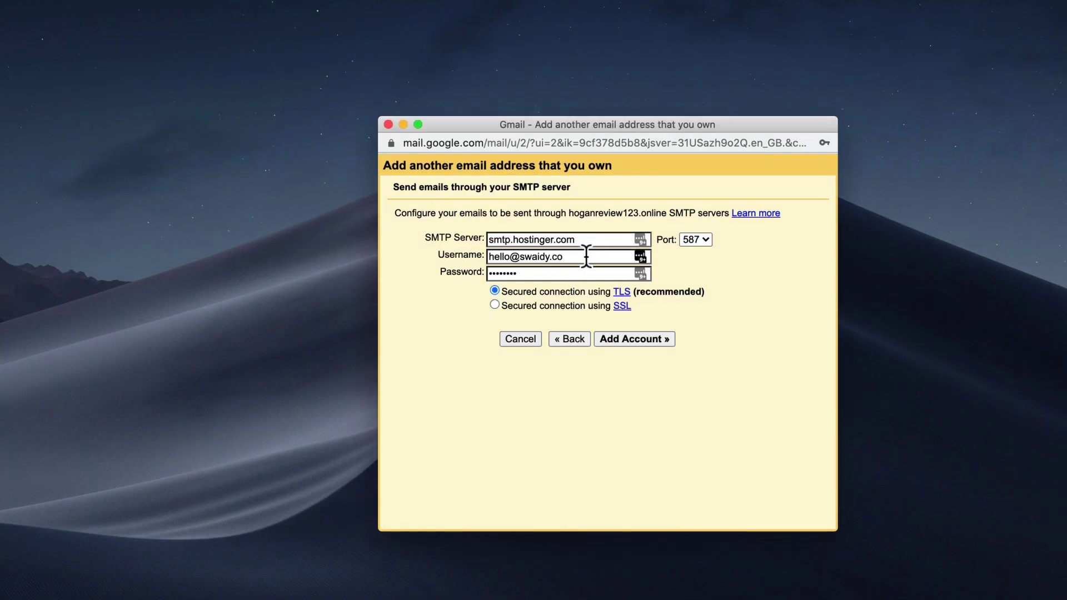
- Set the SMTP username to the full sales address and enter the mailbox password
left_click_drag(584, 257, 447, 262)
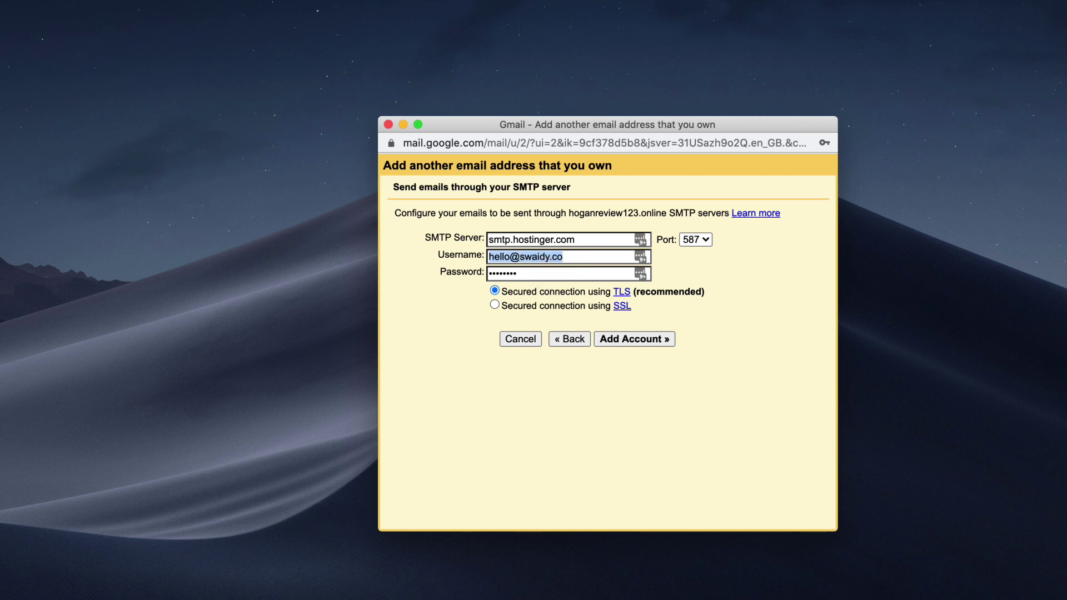
left_click_drag(667, 211, 568, 218)
left_click_drag(628, 256, 428, 248)
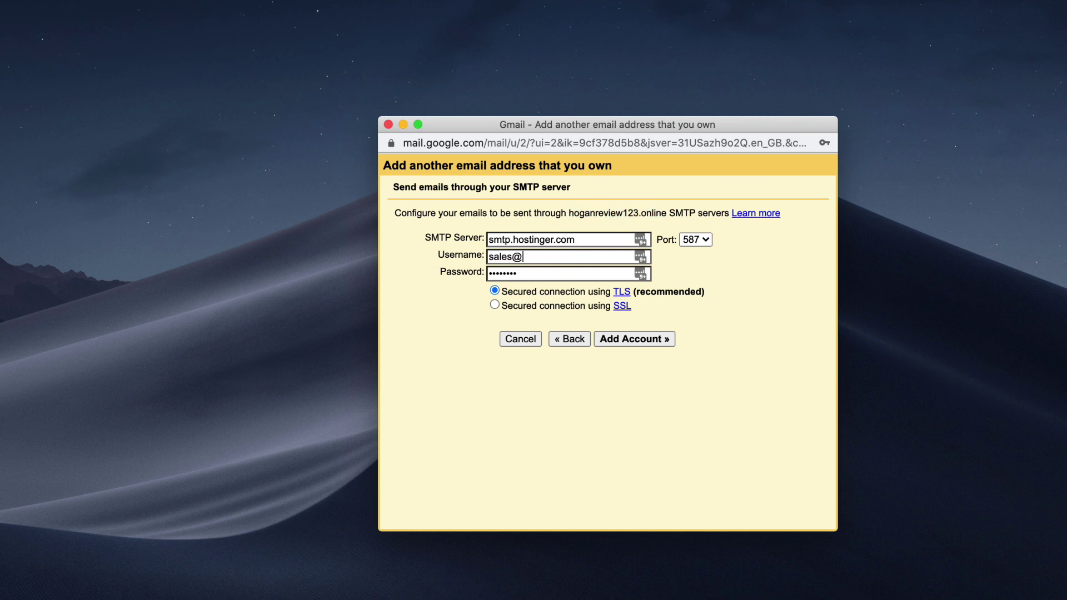
key("super+v")
key("Tab")
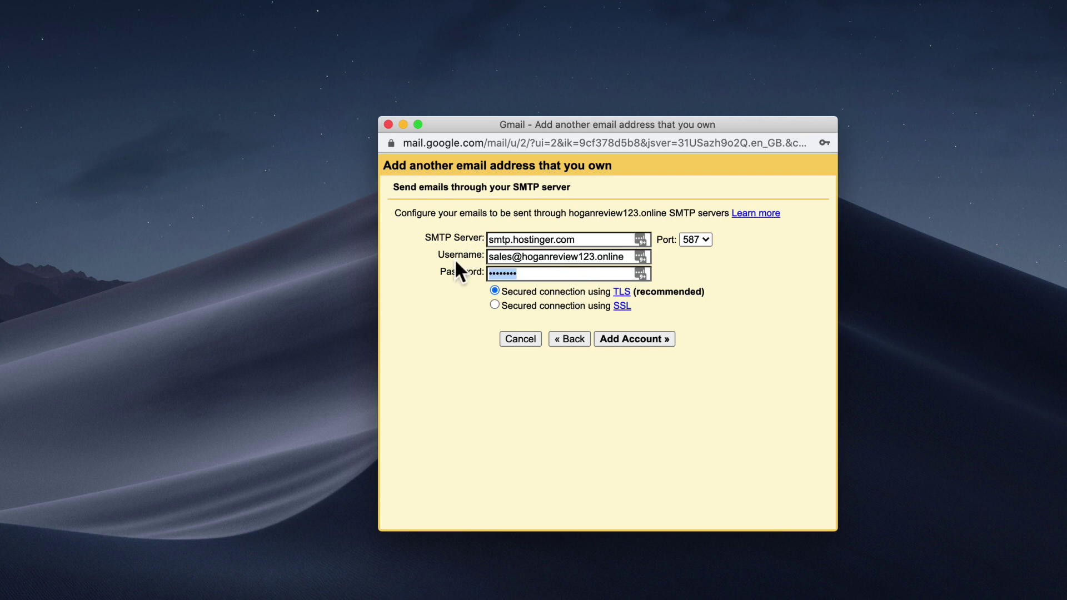
type("••••")
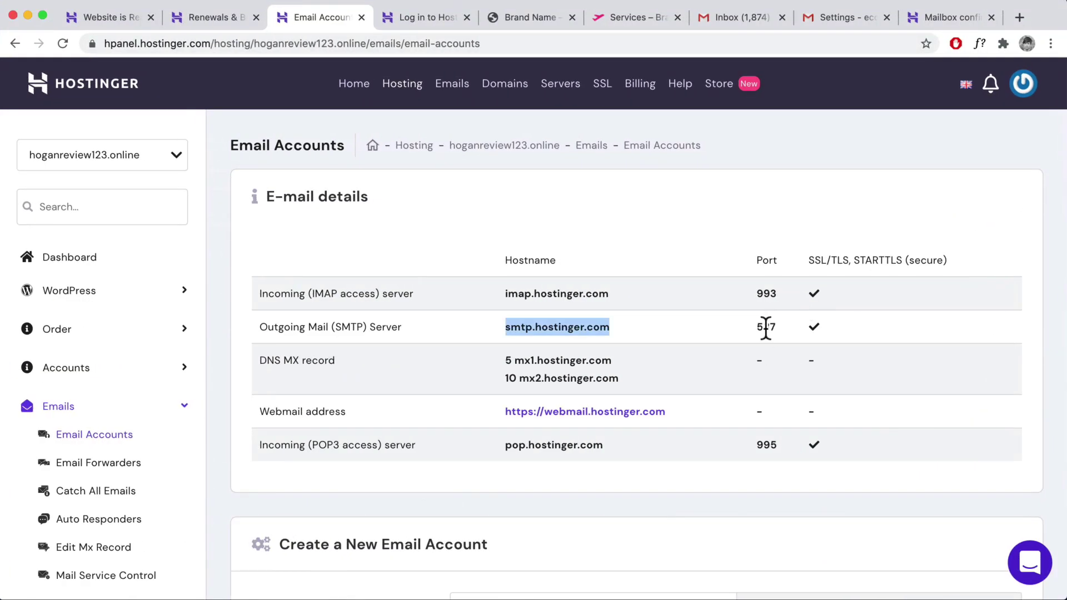
left_click(28, 15)
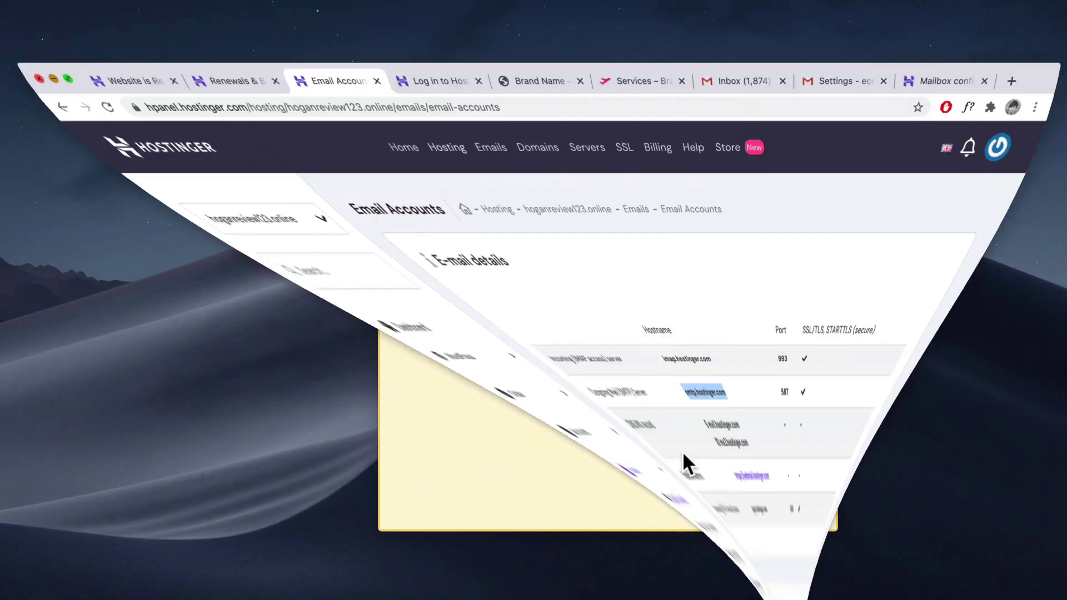
- Add the send-as account with these SMTP settings, declining to save the login in LastPass
left_click(625, 339)
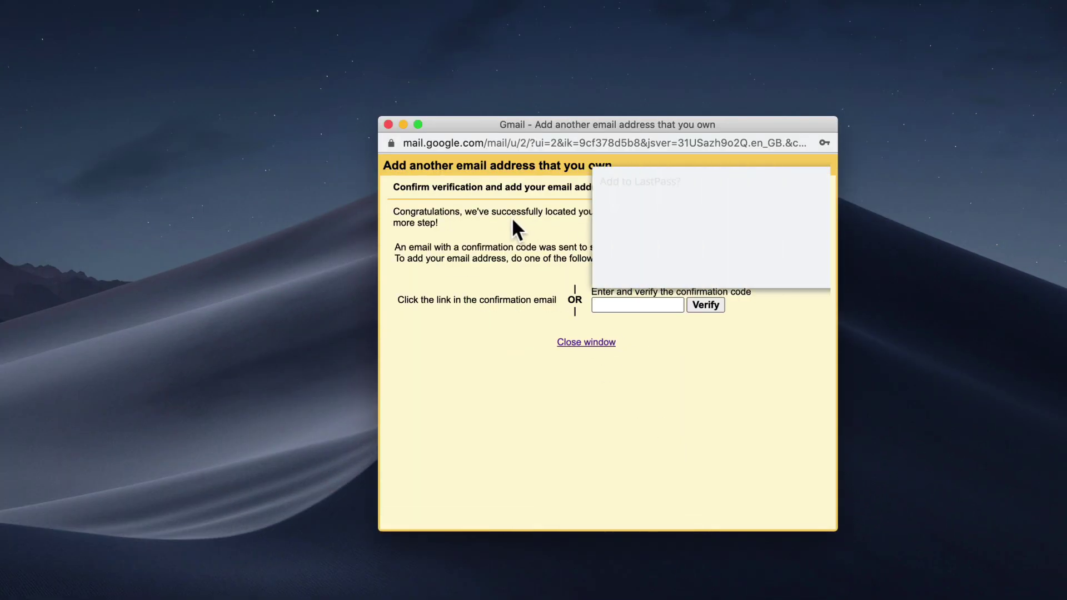
left_click(711, 269)
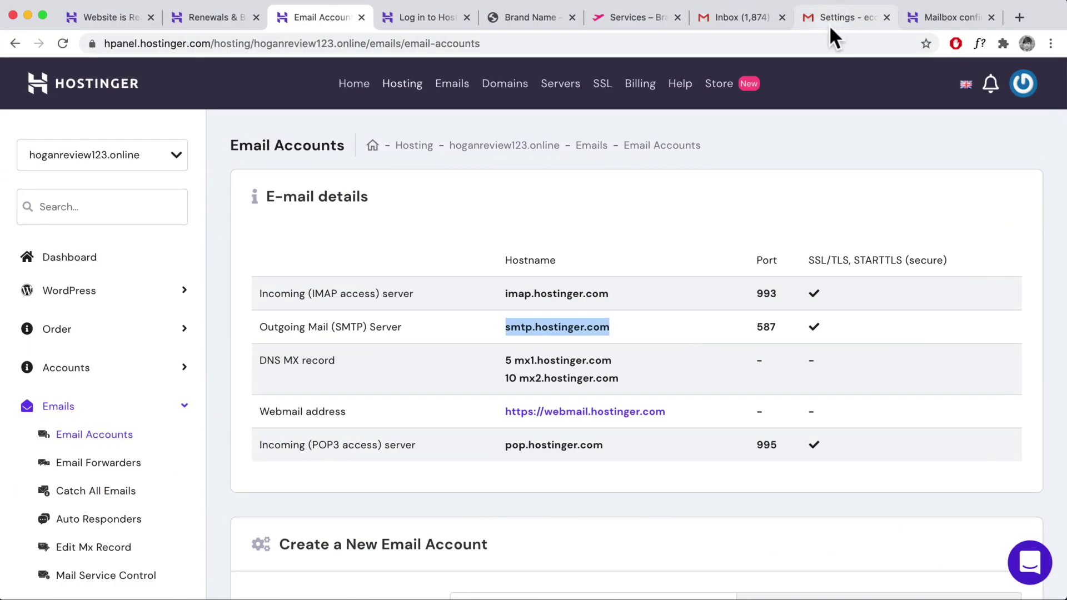
left_click(835, 19)
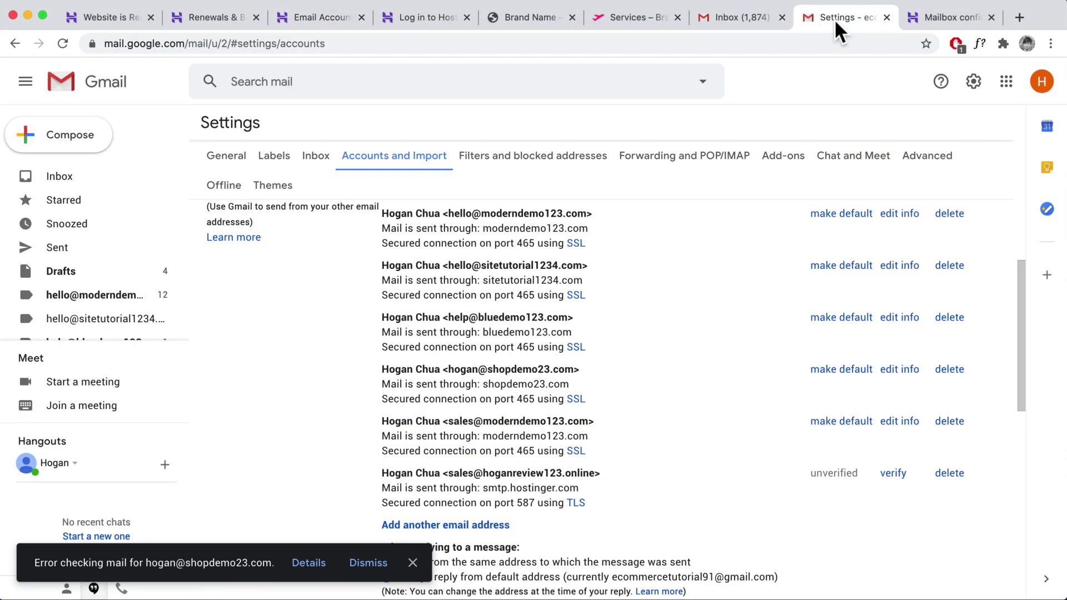
- Confirm the send-as request through the link in Gmail's confirmation email, then reload the inbox
left_click(77, 178)
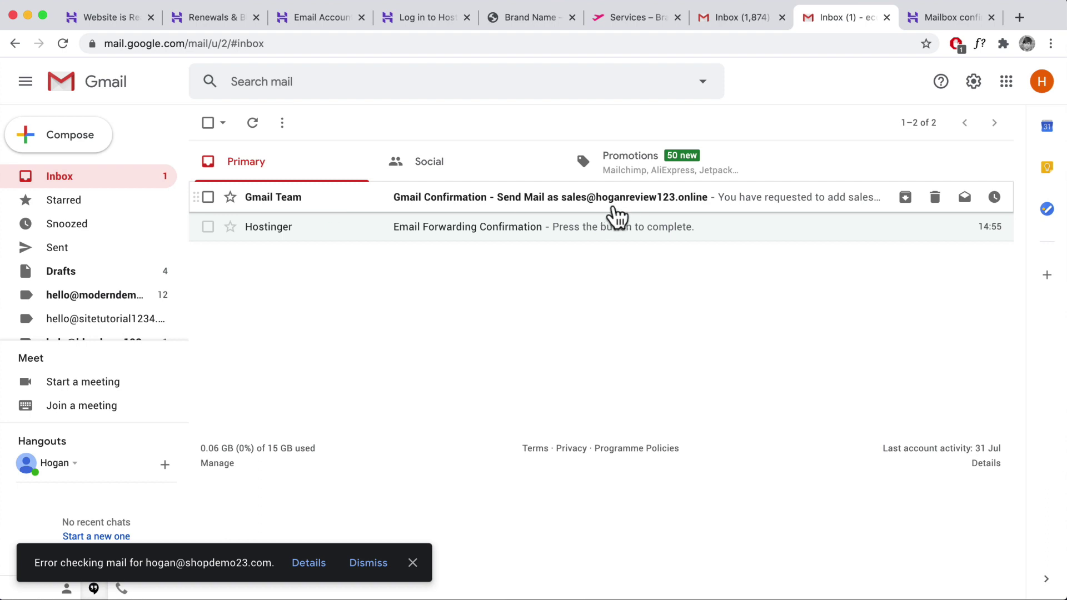
left_click(277, 197)
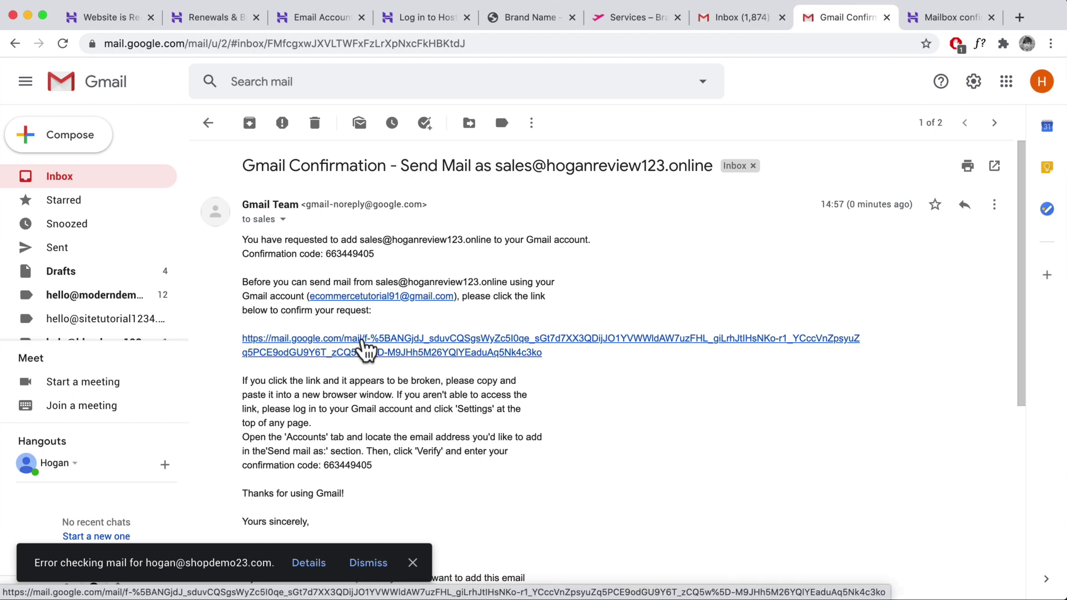
left_click(383, 347)
left_click(69, 208)
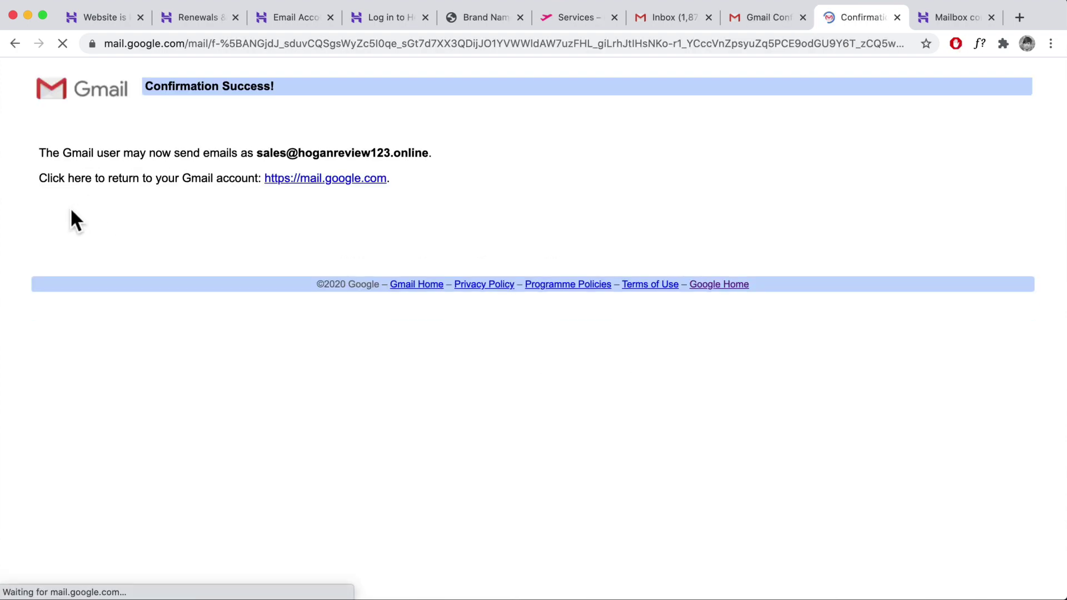
left_click(767, 19)
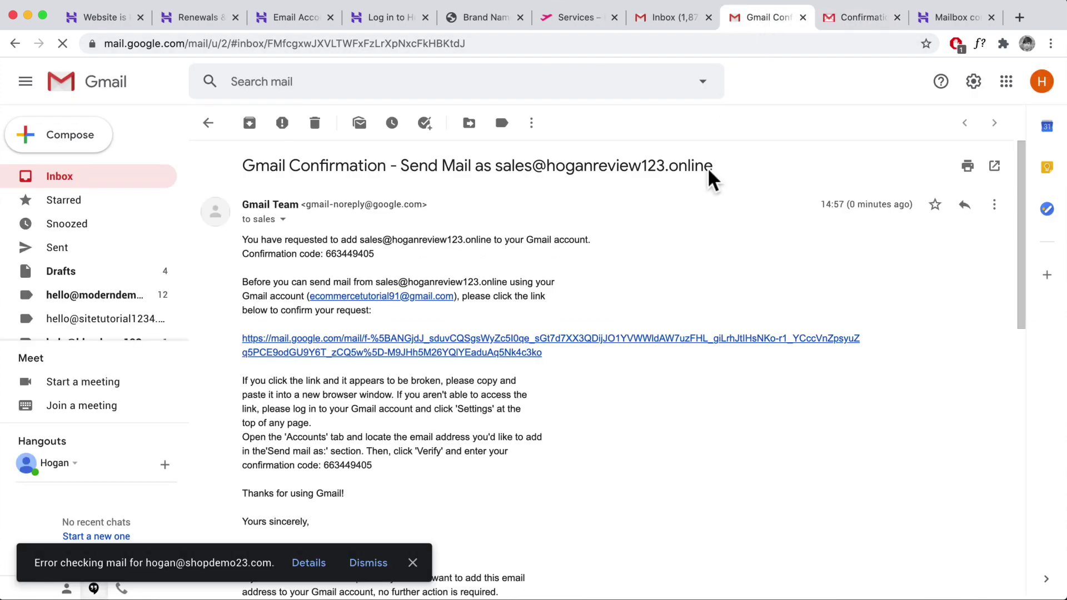
left_click(112, 177)
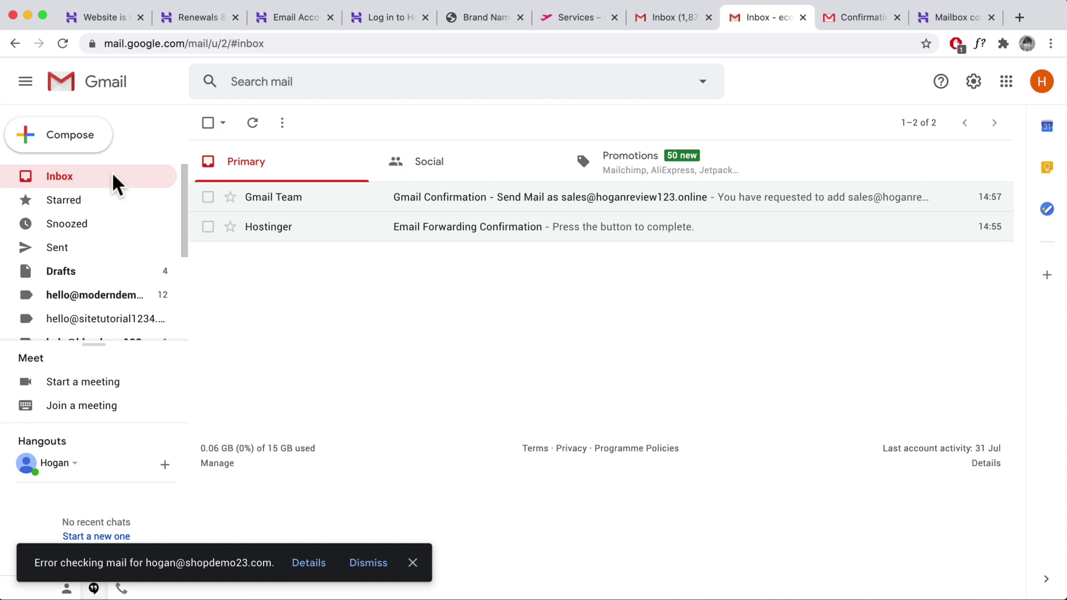
left_click(62, 43)
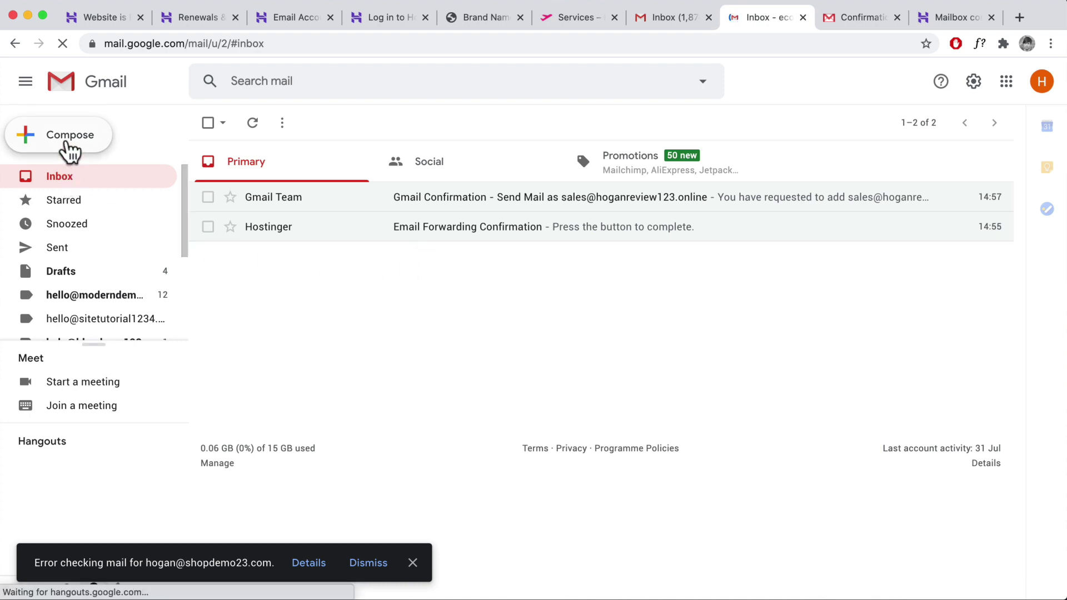
- Compose a new message with the sales address chosen as sender, then return to Hostinger's Email Accounts
left_click(68, 149)
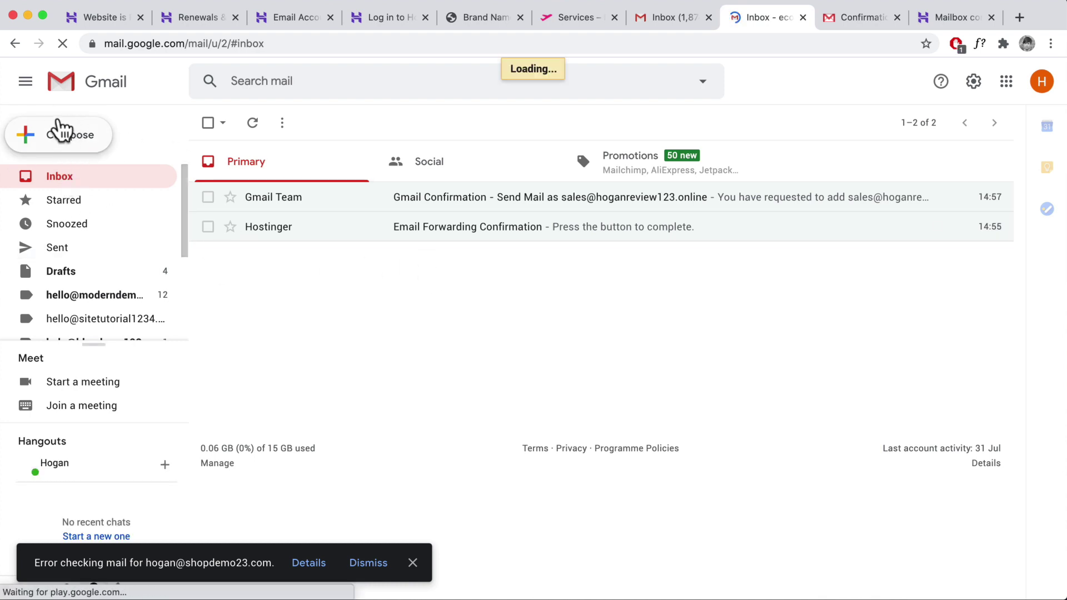
left_click(65, 133)
left_click(832, 260)
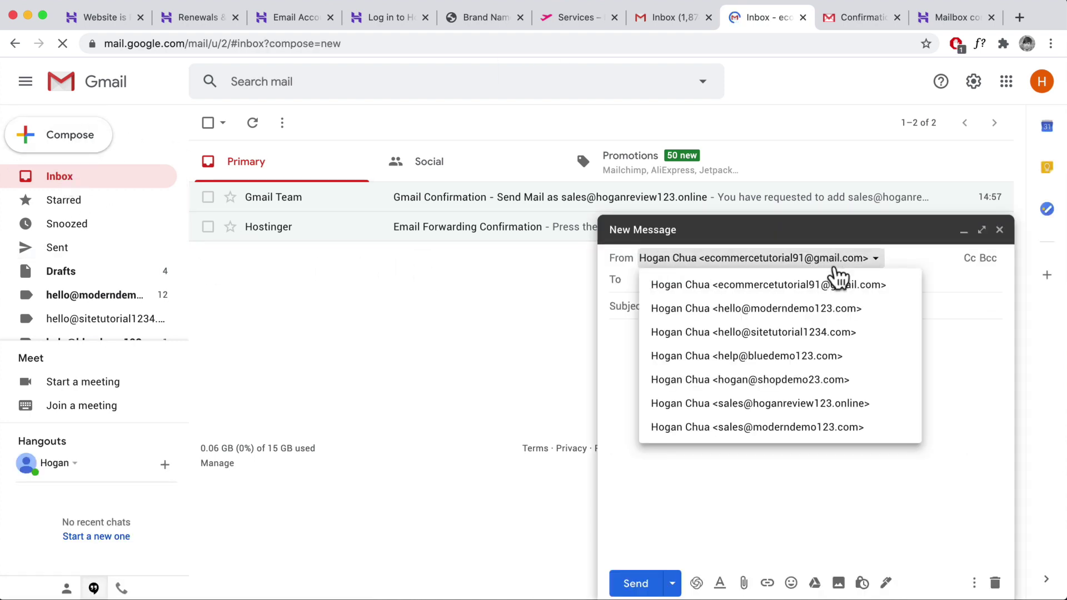
left_click(710, 406)
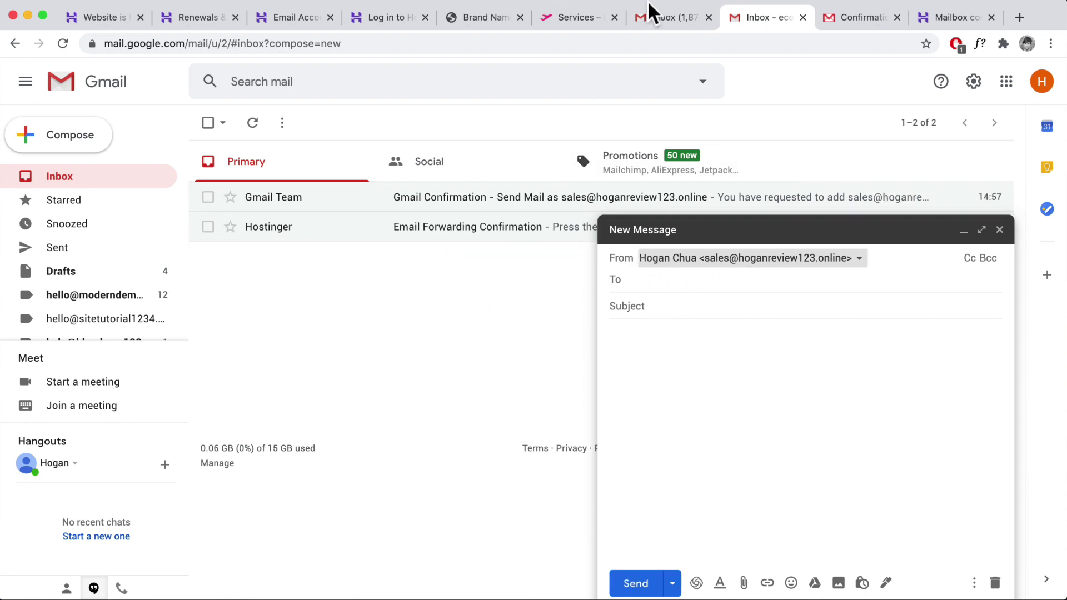
left_click(296, 18)
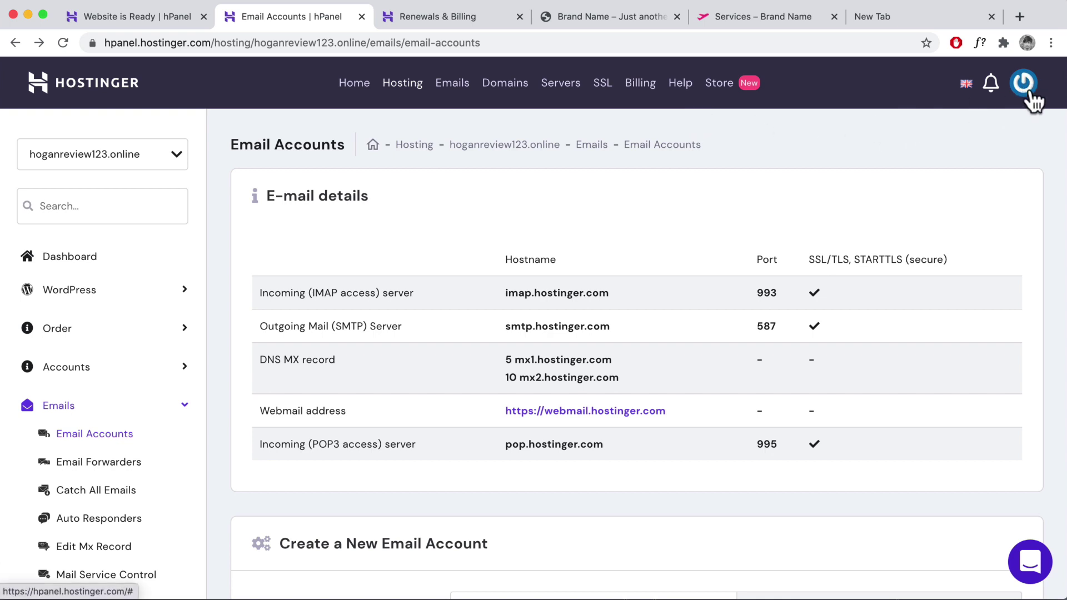
- Go to Migrate Website from the account menu, open a hosting migration request and close it
left_click(1028, 91)
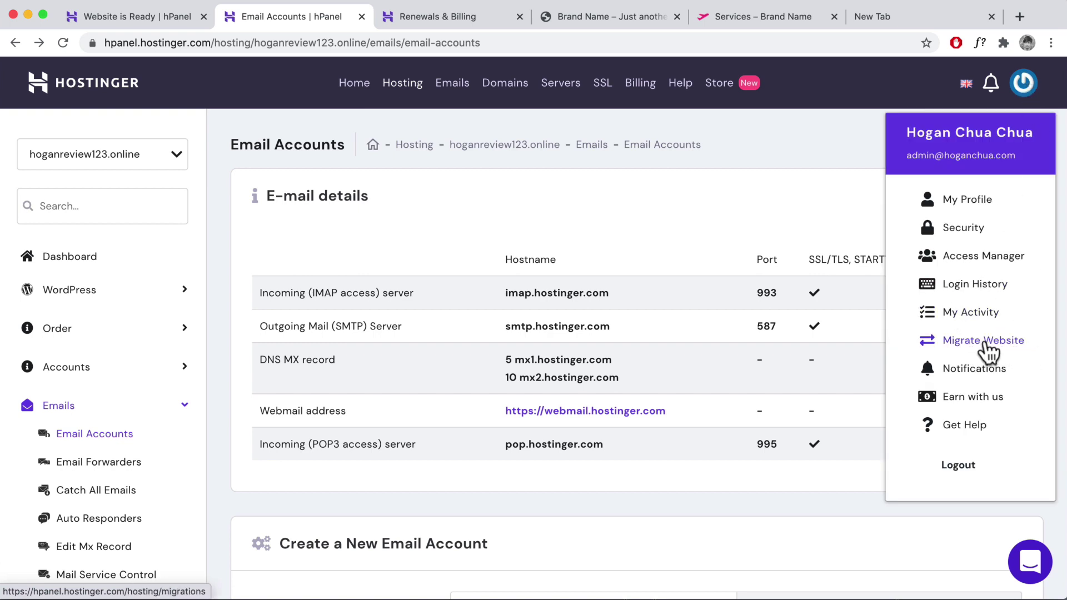
left_click(987, 342)
left_click(205, 334)
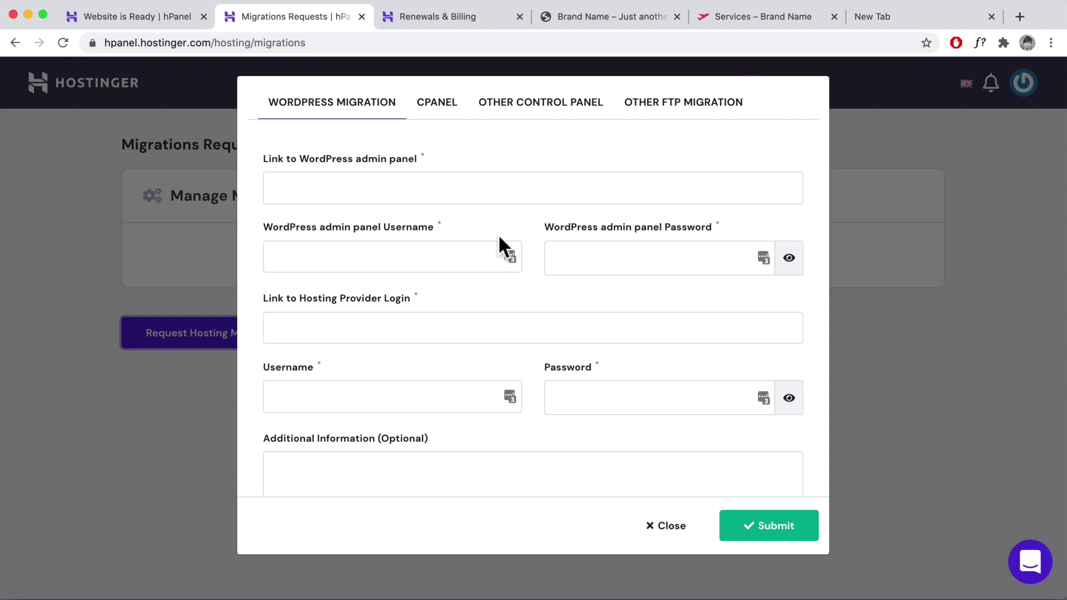
left_click(671, 527)
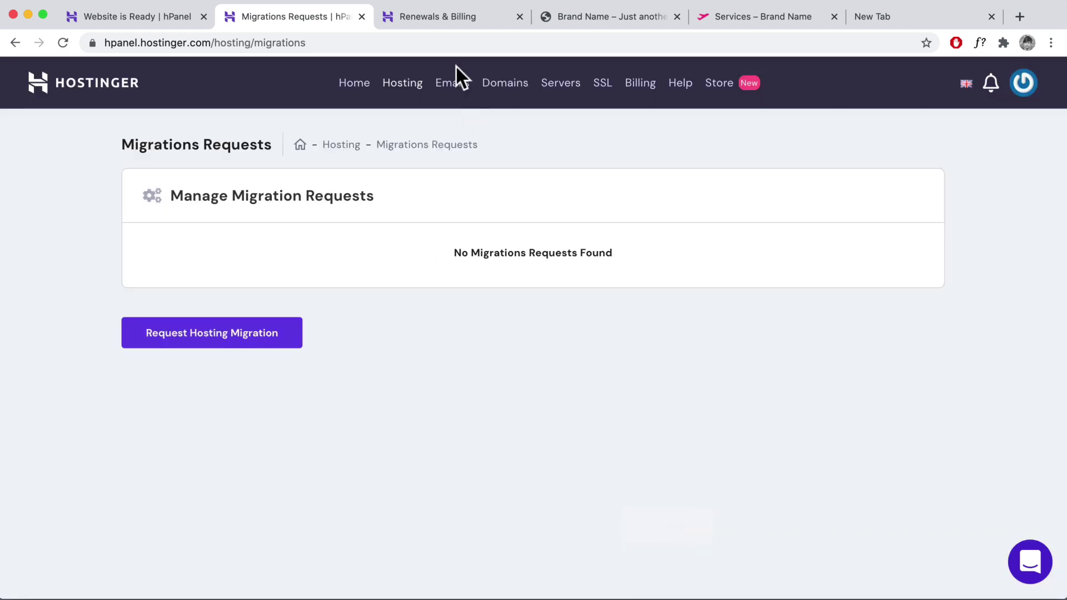
- Check the hoganreview123.online nameservers, ns1 and ns2.dns-parking.com, then go to Help
left_click(512, 85)
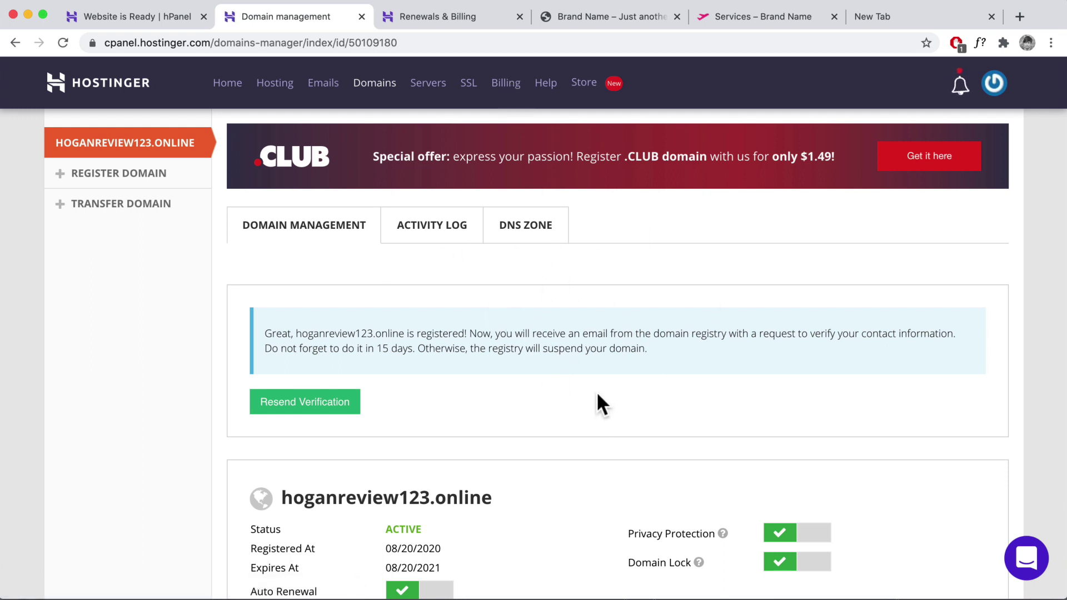
scroll(593, 394, "down", 5)
scroll(588, 389, "down", 2)
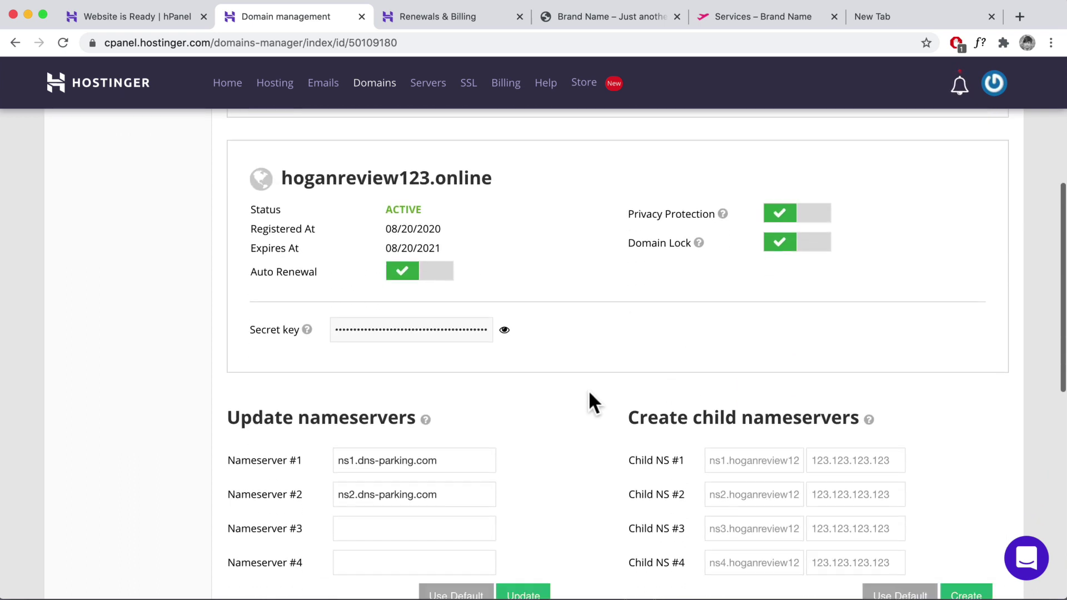
left_click_drag(448, 439, 332, 438)
left_click_drag(439, 472, 332, 471)
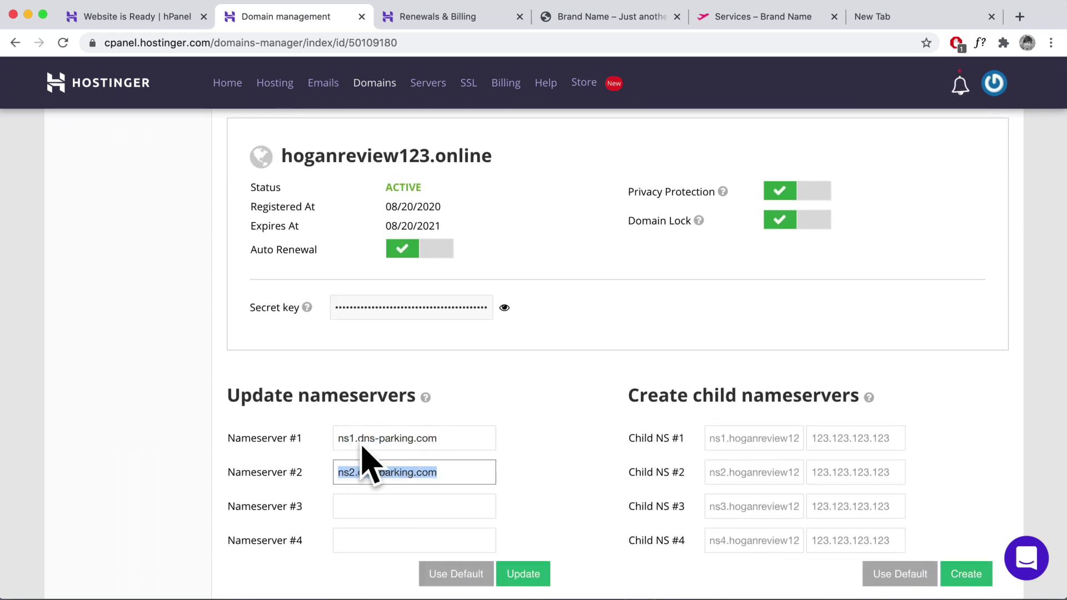
scroll(404, 386, "down", 1)
left_click(547, 91)
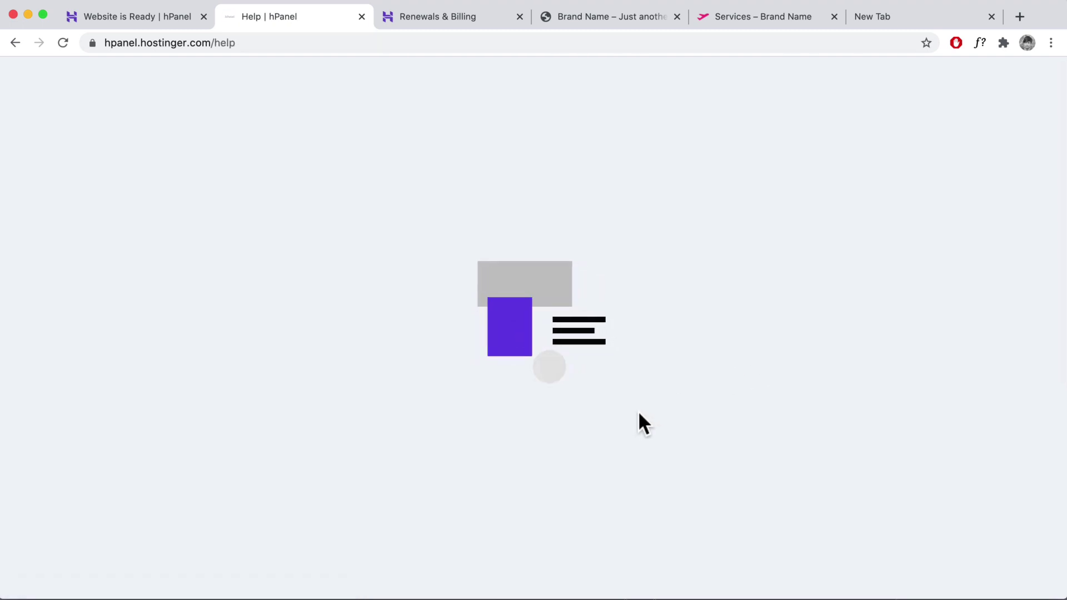
- Browse the add-on Store down to the Priority Support plan options
scroll(637, 414, "down", 6)
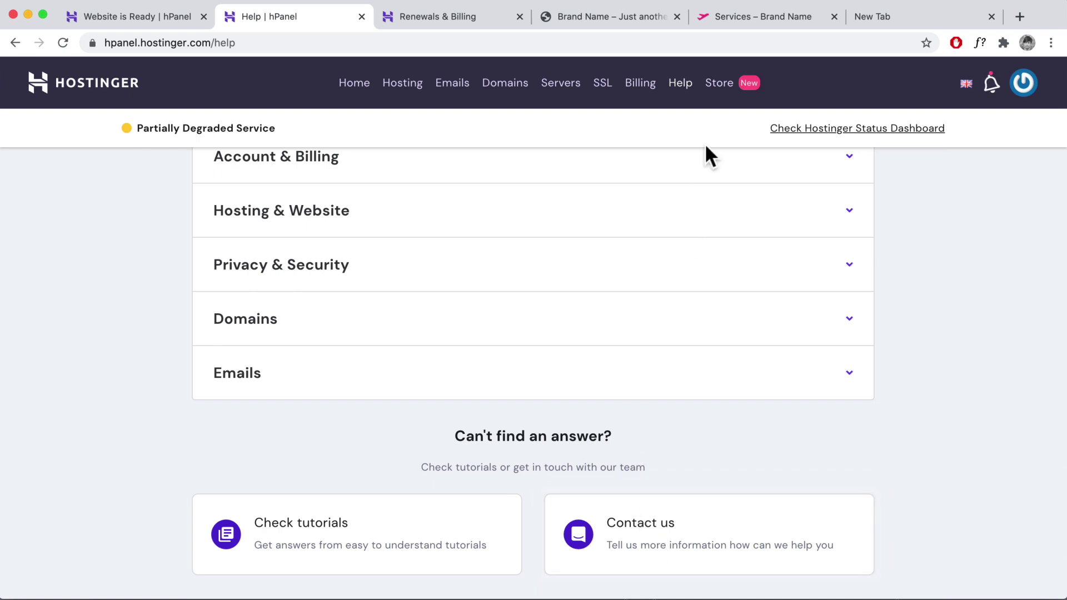
left_click(721, 91)
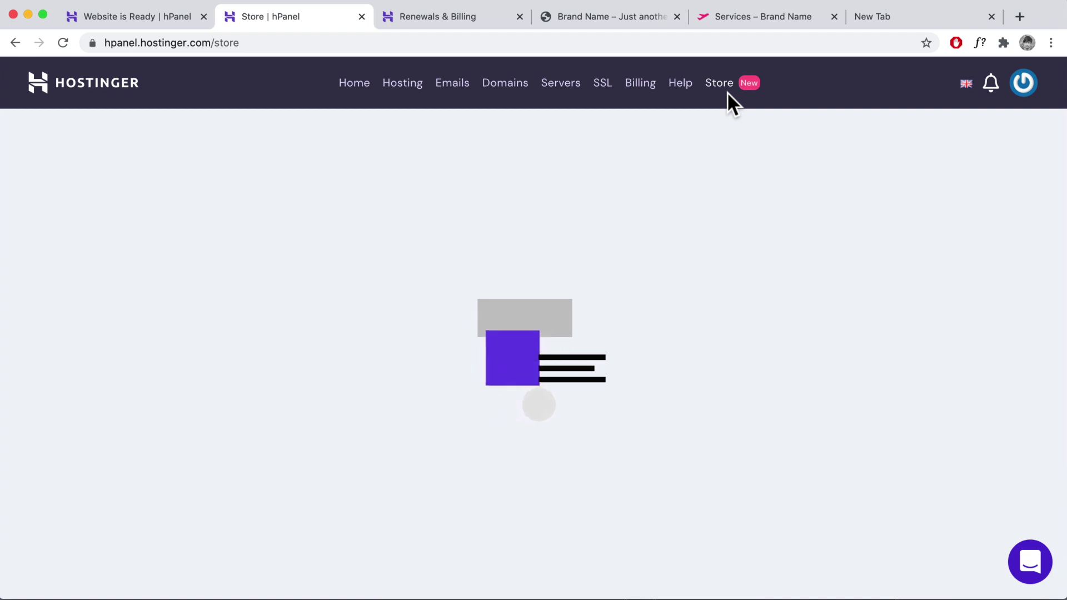
scroll(546, 334, "down", 7)
scroll(547, 327, "down", 3)
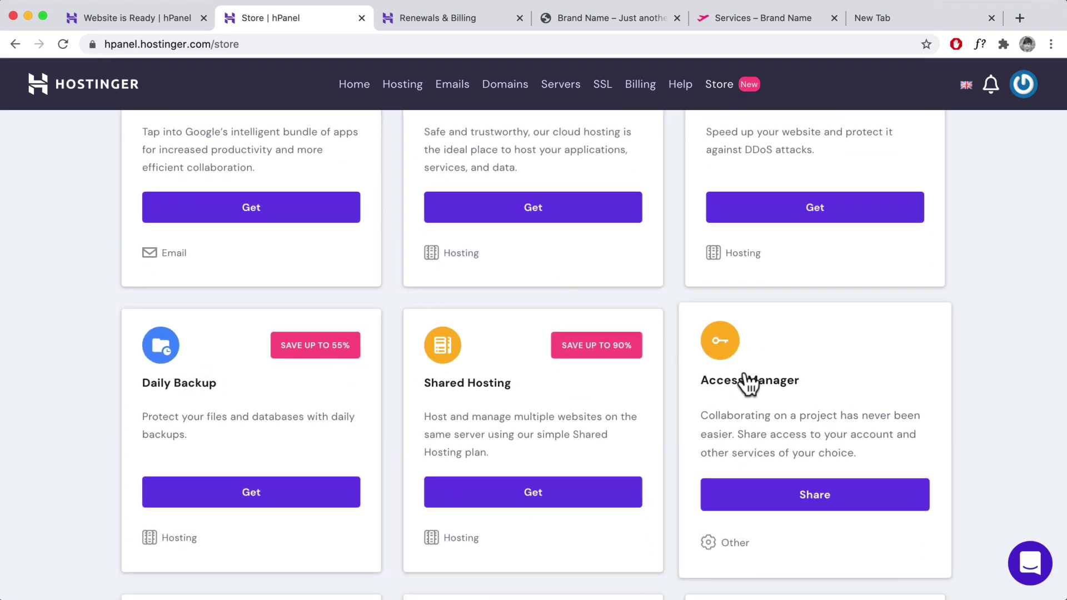
scroll(759, 381, "down", 4)
scroll(760, 382, "down", 3)
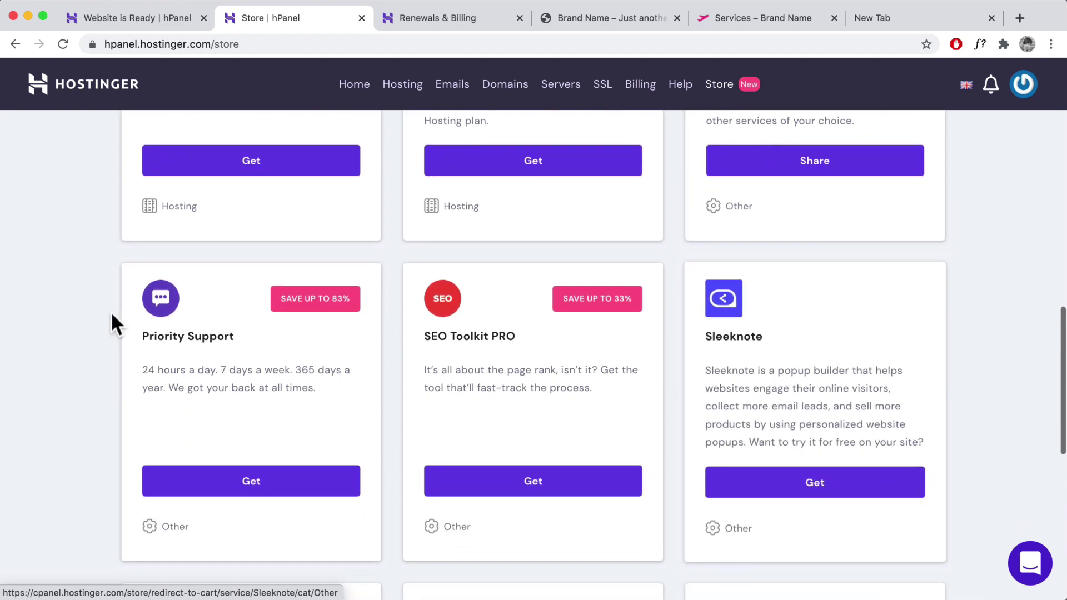
left_click(261, 489)
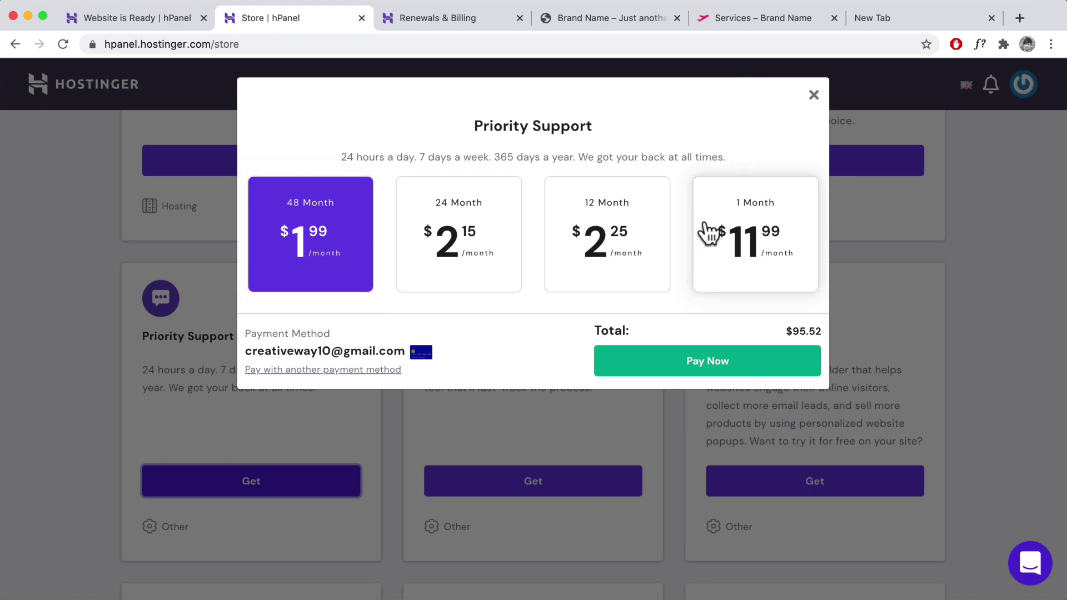
- Compare the 1 Month and 12 Month Priority Support prices, then view Renewals & Billing
left_click(771, 233)
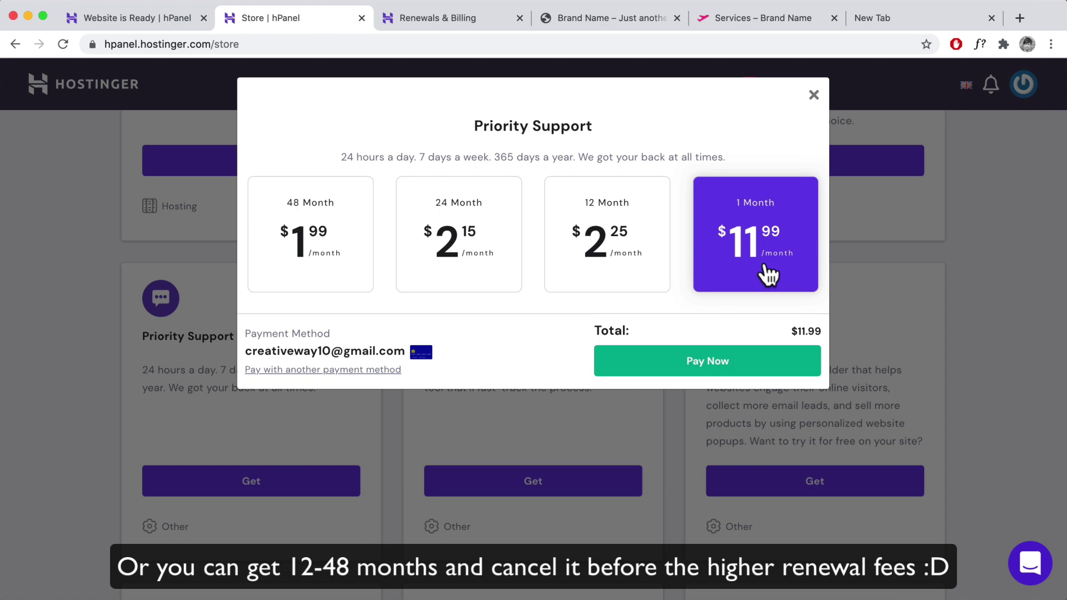
left_click(630, 254)
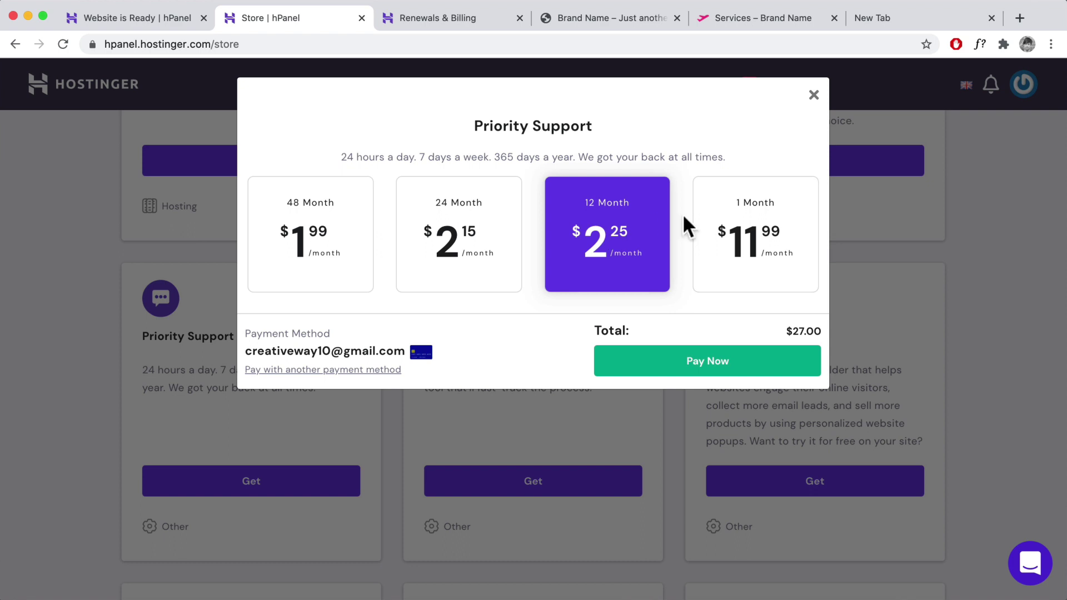
left_click(754, 229)
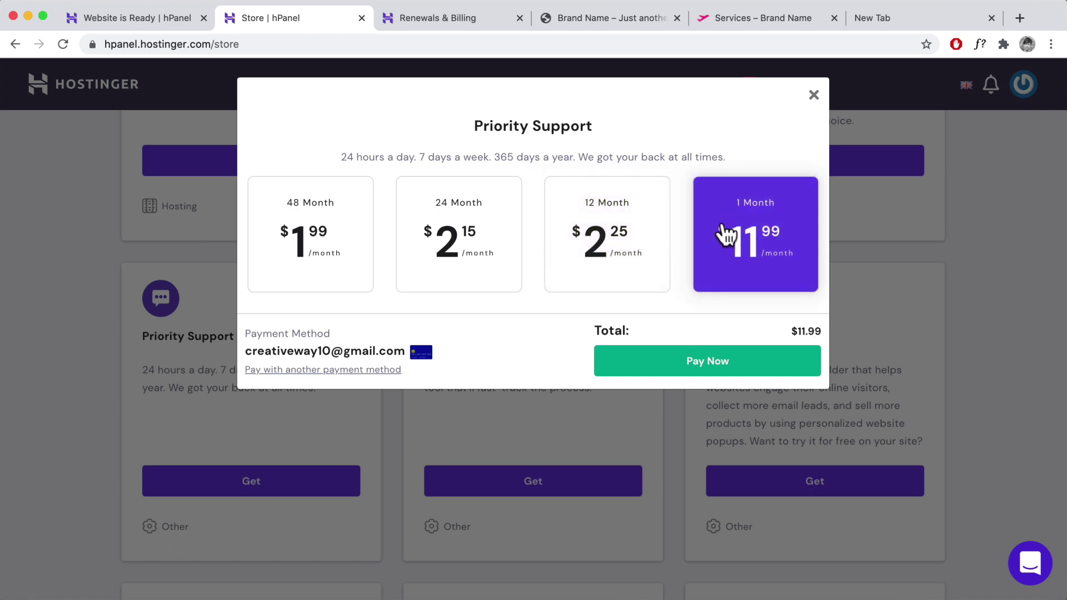
left_click(814, 99)
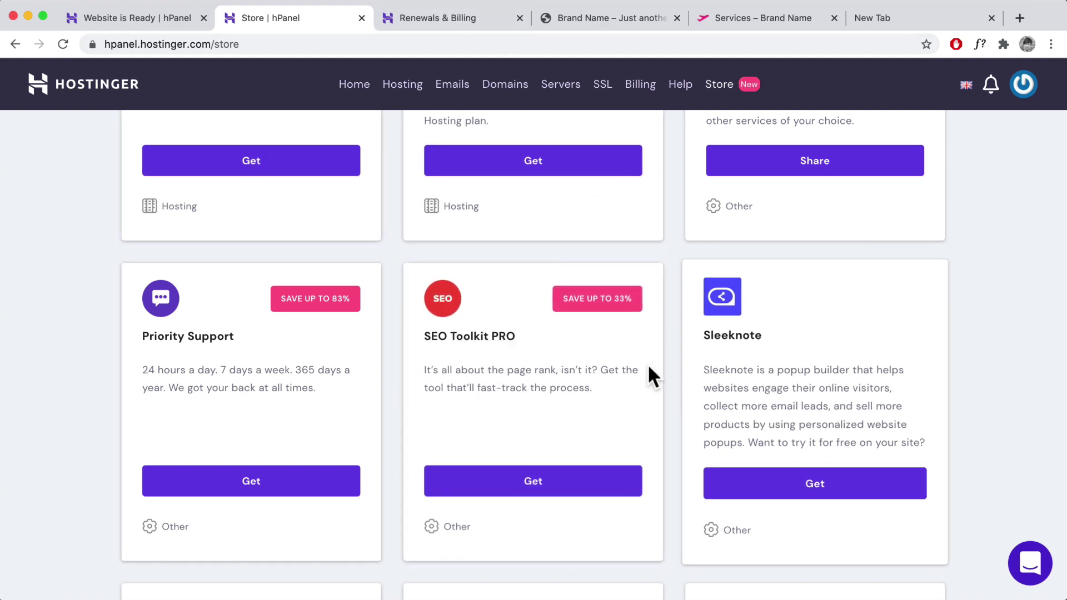
left_click(476, 16)
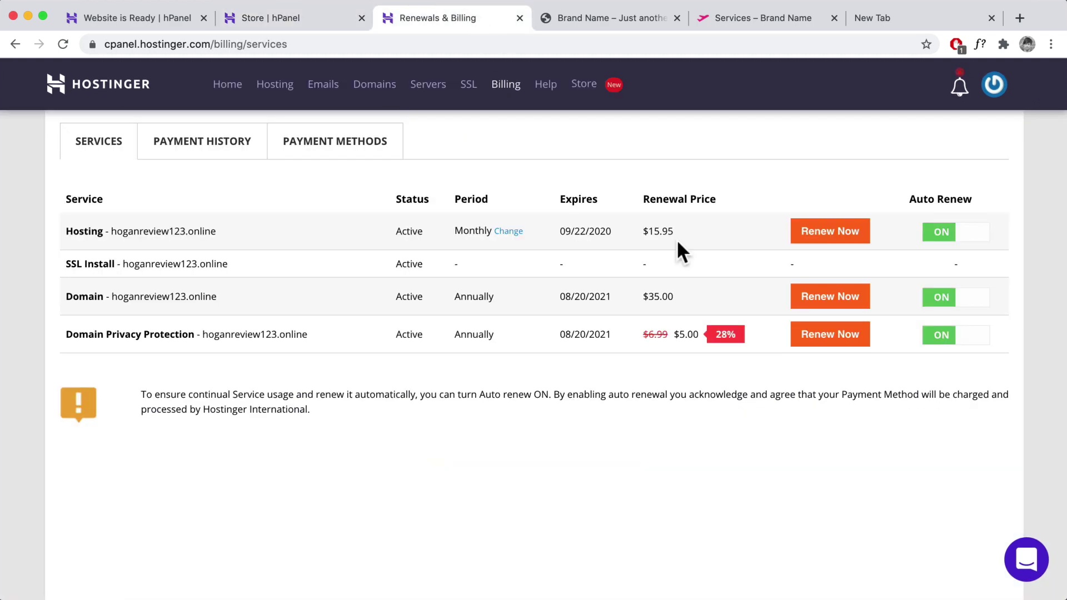